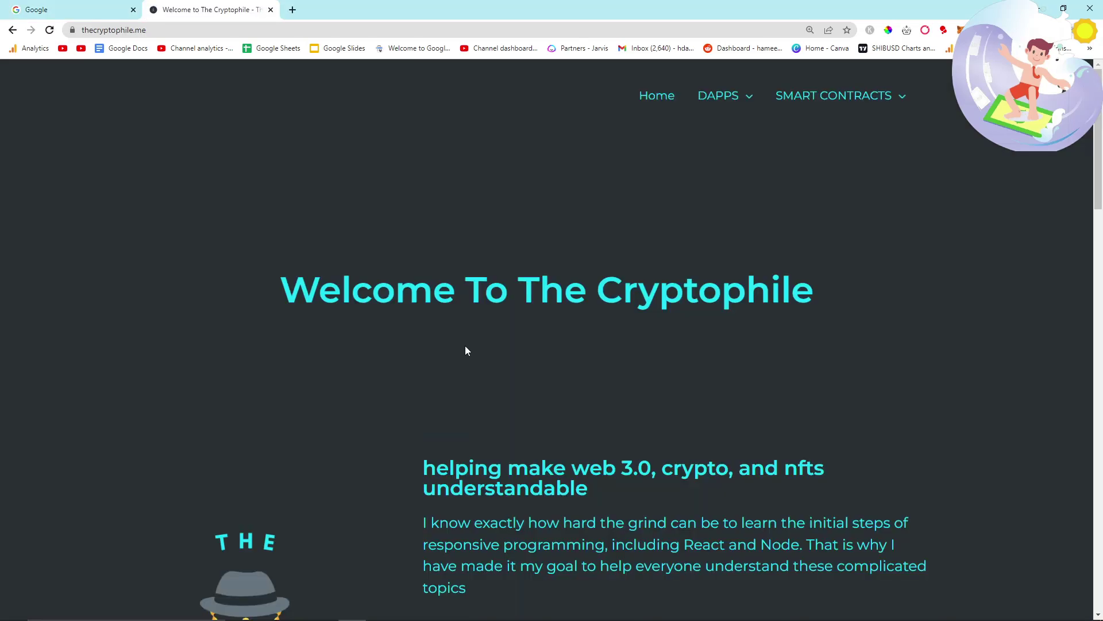
# Open the article "What Are Non-Fungible Tokens (NFT) And How Do They Work?" from the Cryptophile homepage and skim its sections.
pyautogui.scroll(-10, 465, 348)
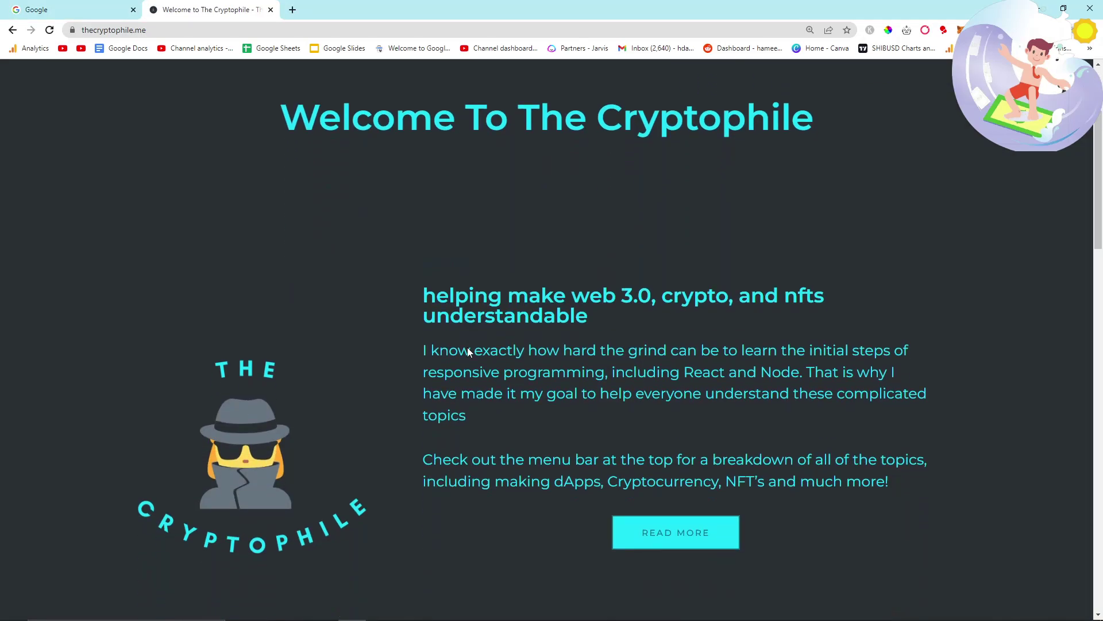
pyautogui.scroll(-3, 467, 351)
pyautogui.click(557, 420)
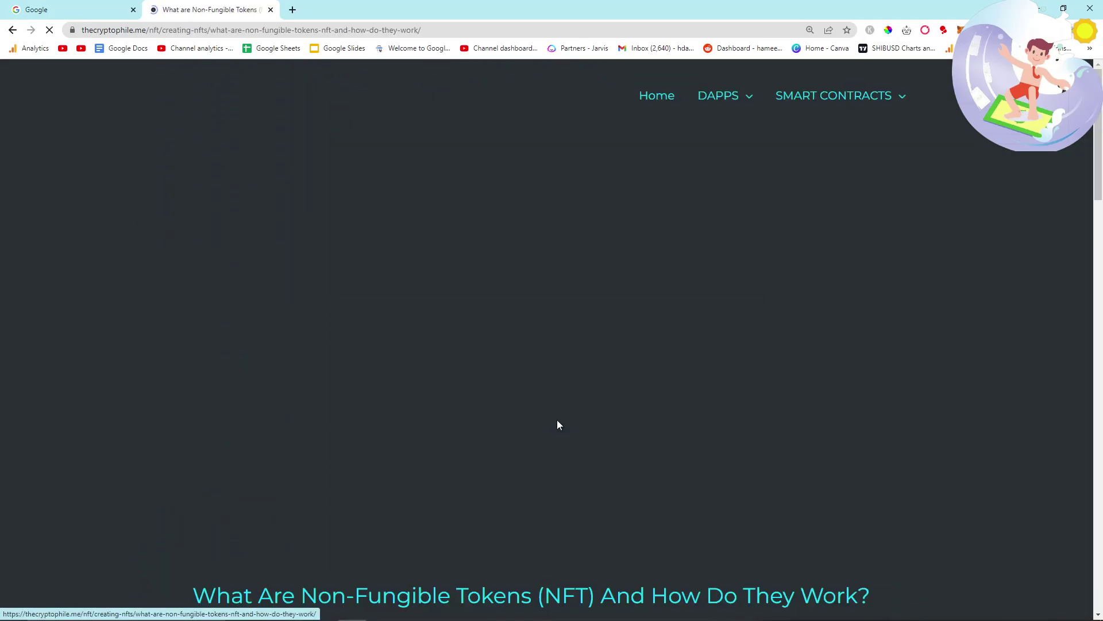
pyautogui.scroll(-9, 558, 425)
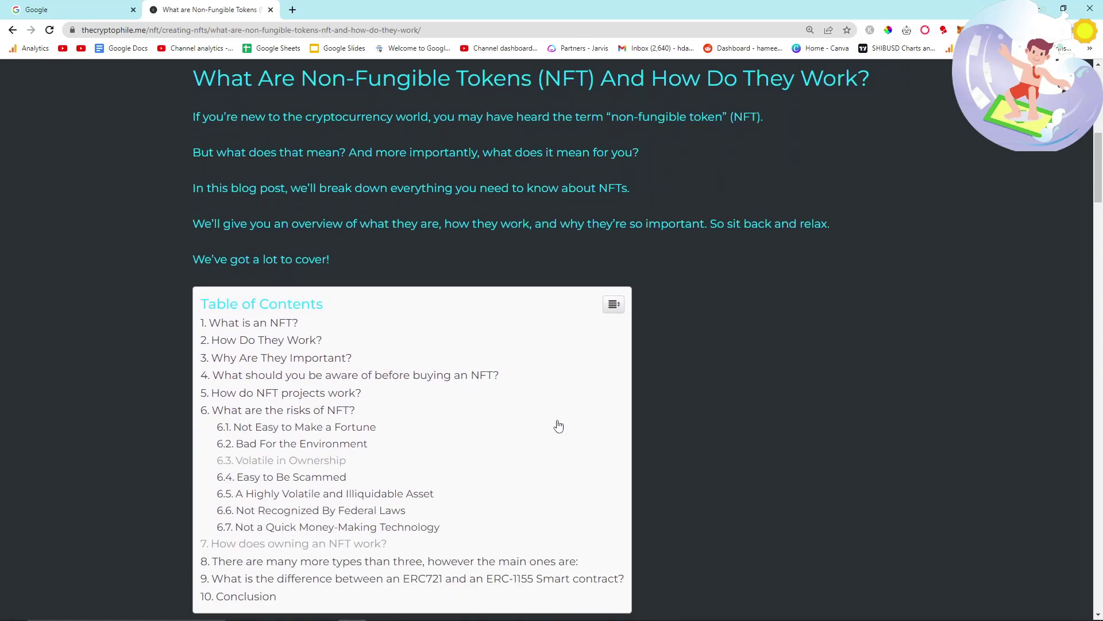
pyautogui.scroll(-20, 530, 375)
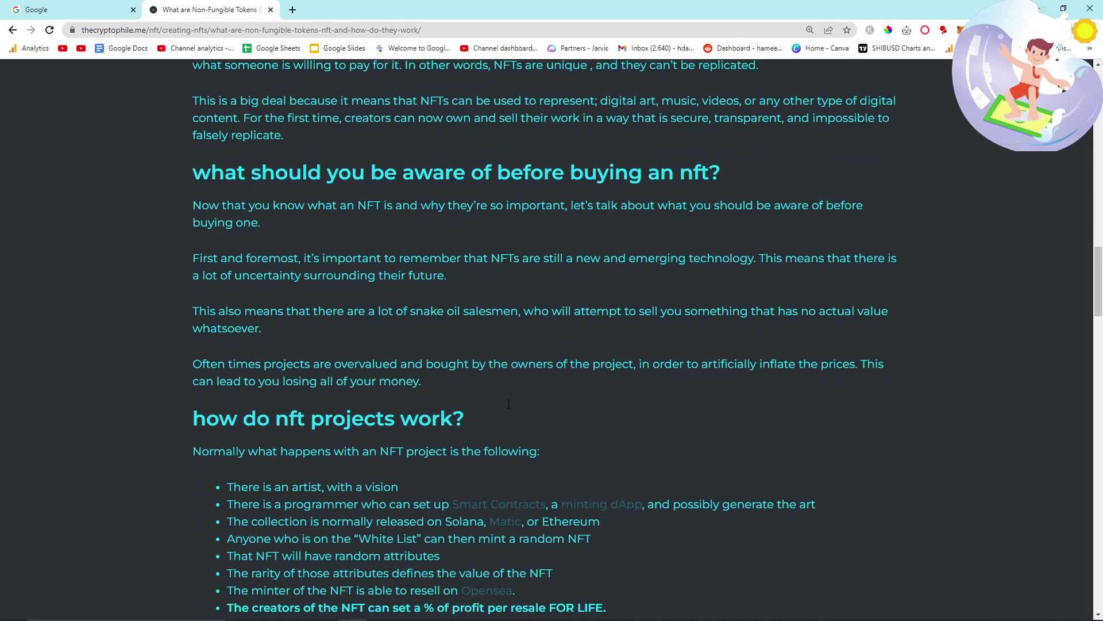
pyautogui.scroll(-14, 509, 404)
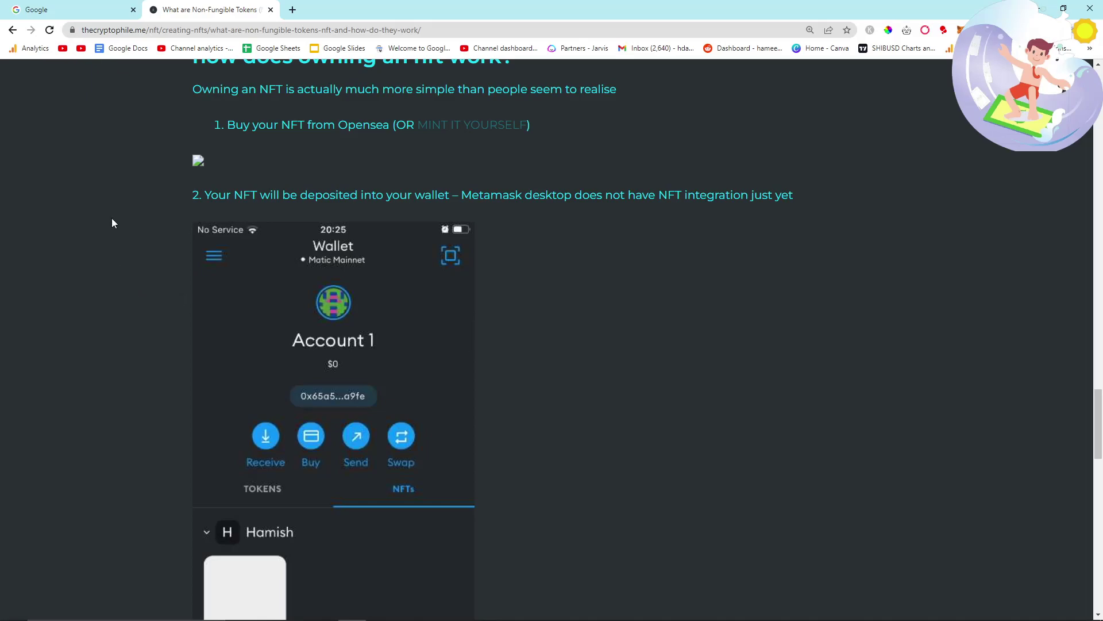
# Search Google for Quora questions with NFT in the title, using the query "site:quora.com intitle:nft".
pyautogui.click(82, 3)
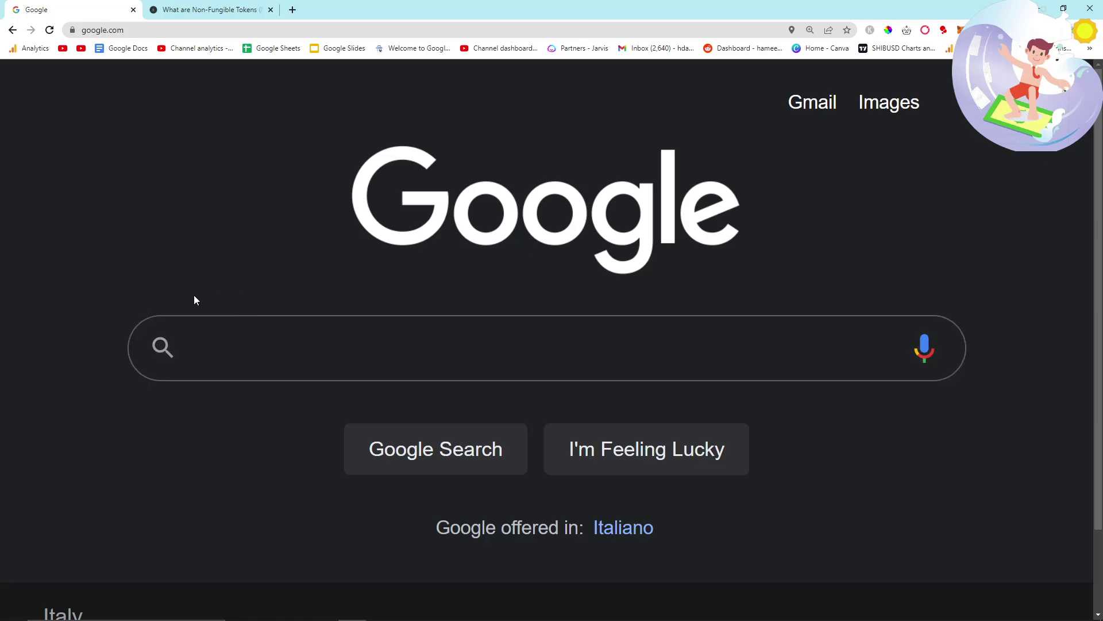
pyautogui.click(236, 342)
pyautogui.click(204, 225)
pyautogui.click(286, 334)
pyautogui.write('site:quora')
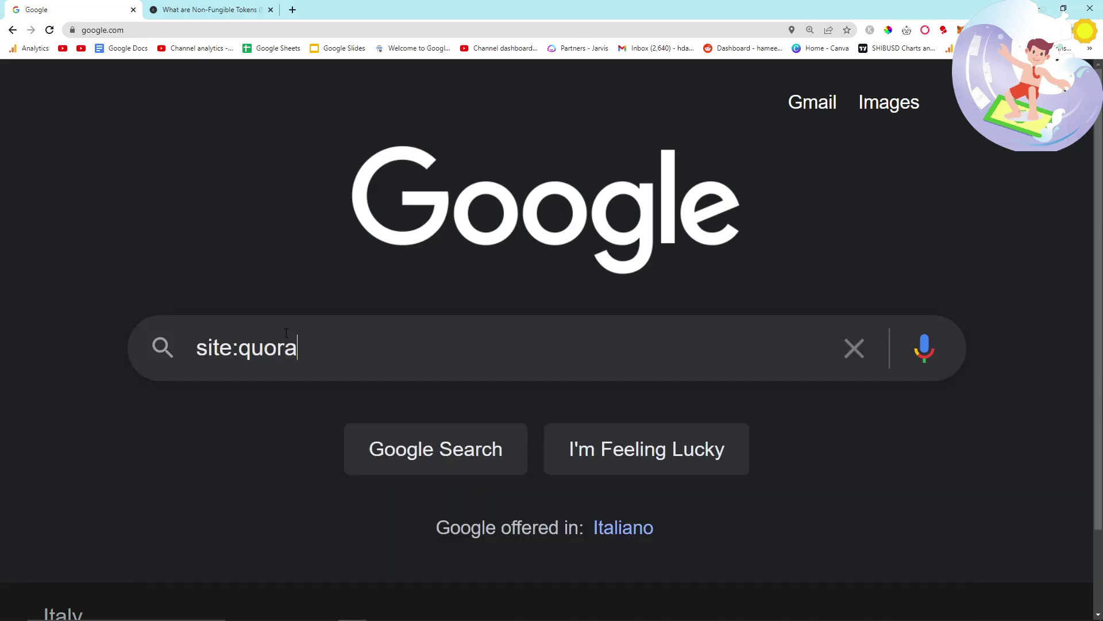
pyautogui.write('.com intitle:')
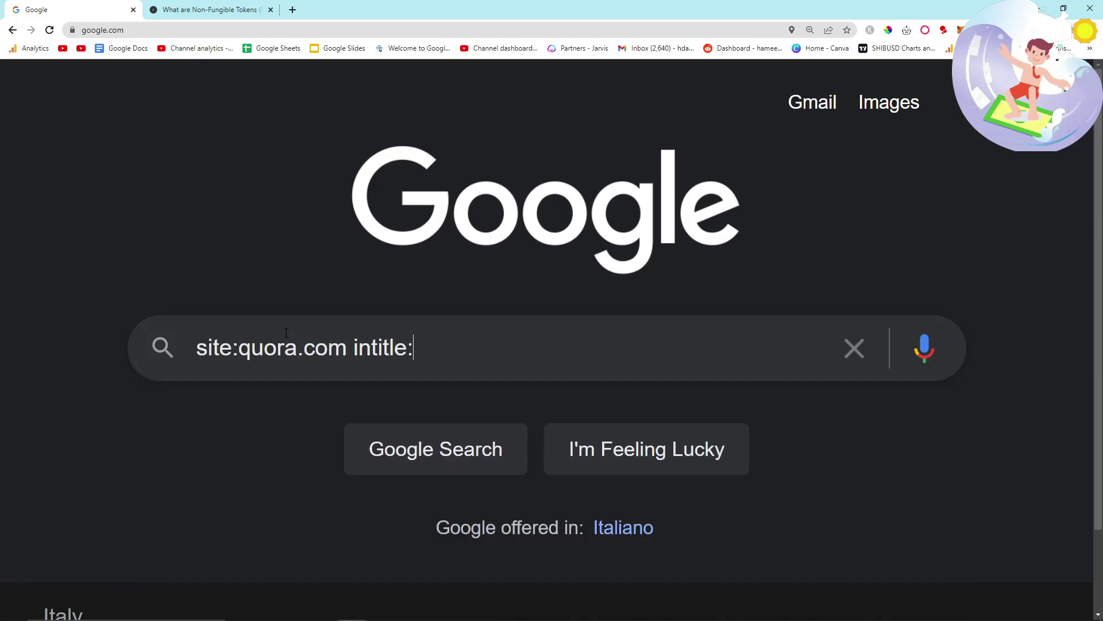
pyautogui.write('nft')
pyautogui.press('Return')
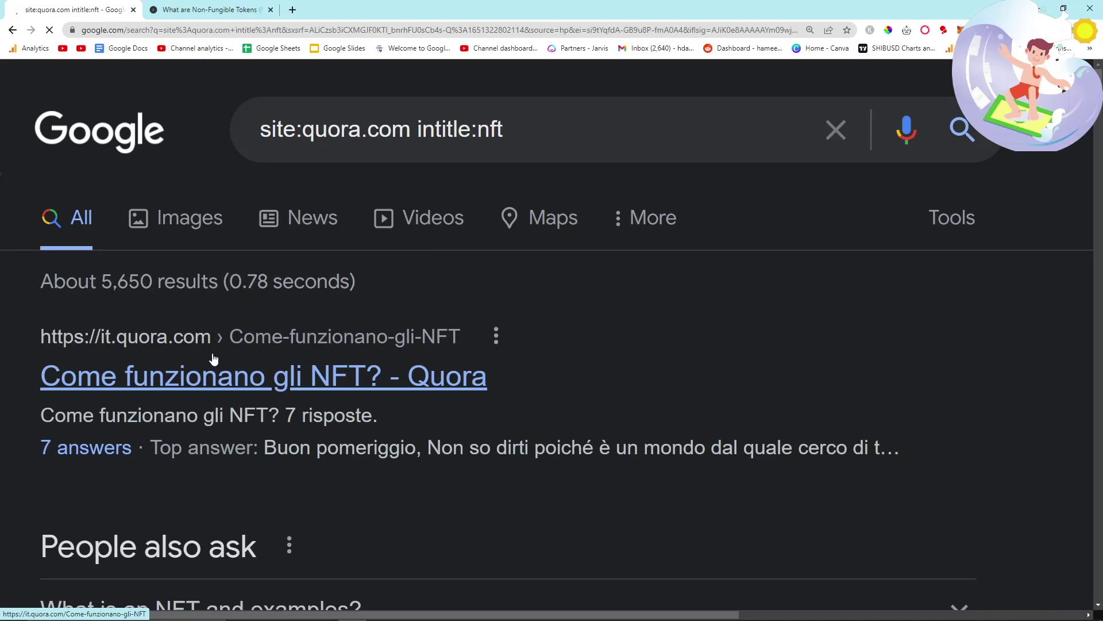
# Look through the Quora results and highlight the question "What is the best way to start getting into the NFT space?".
pyautogui.scroll(-3, 150, 339)
pyautogui.hotkey('ctrl', '-')
pyautogui.scroll(-2, 88, 325)
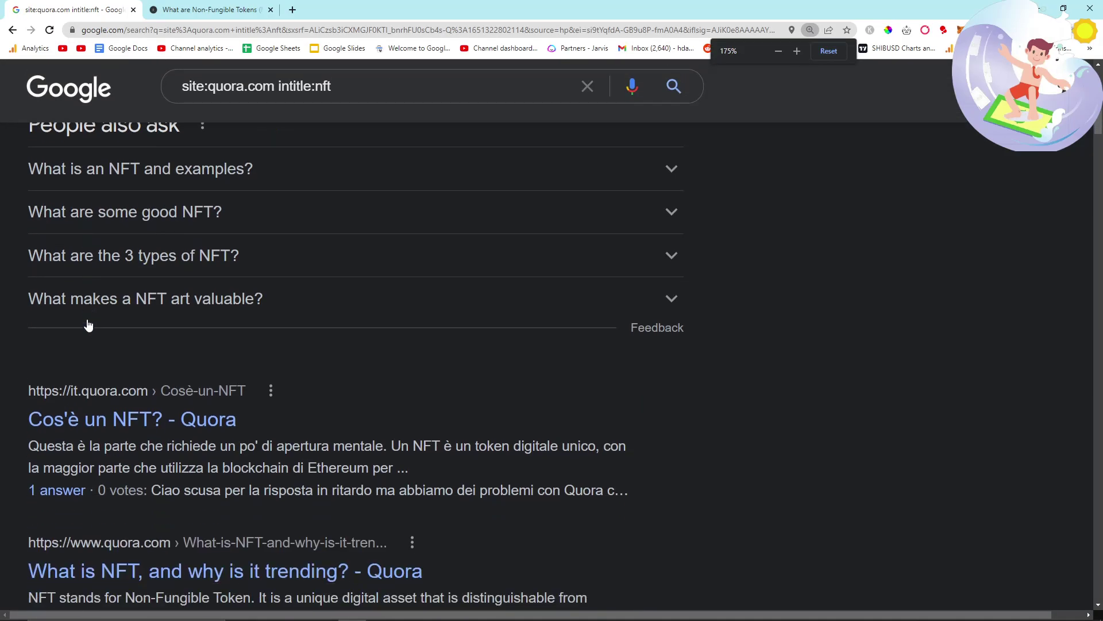
pyautogui.scroll(-3, 88, 325)
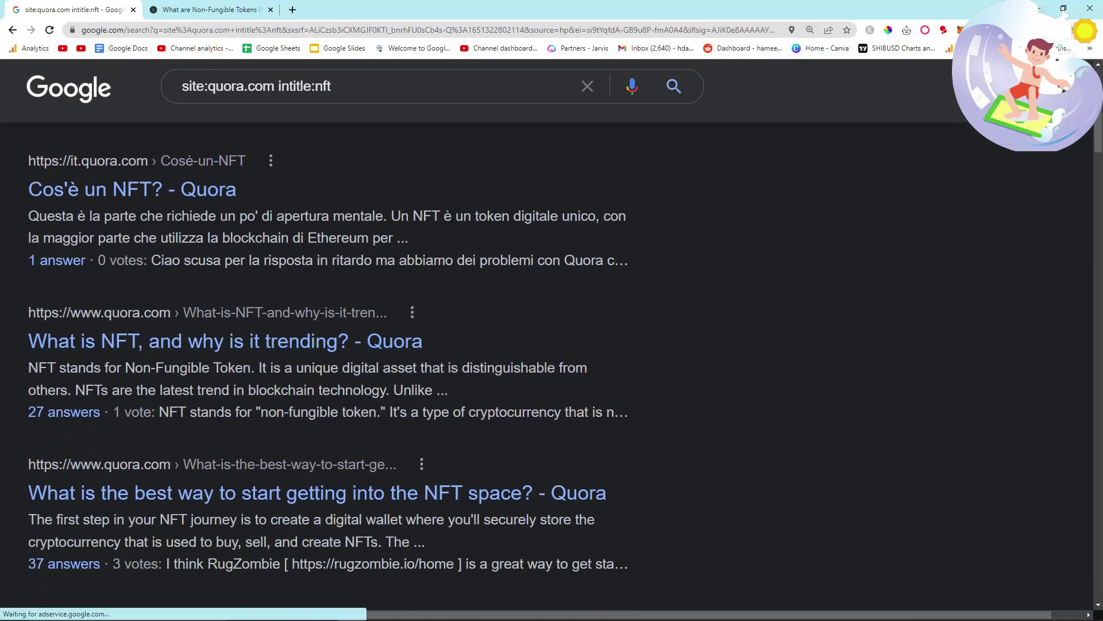
pyautogui.scroll(-2, 221, 411)
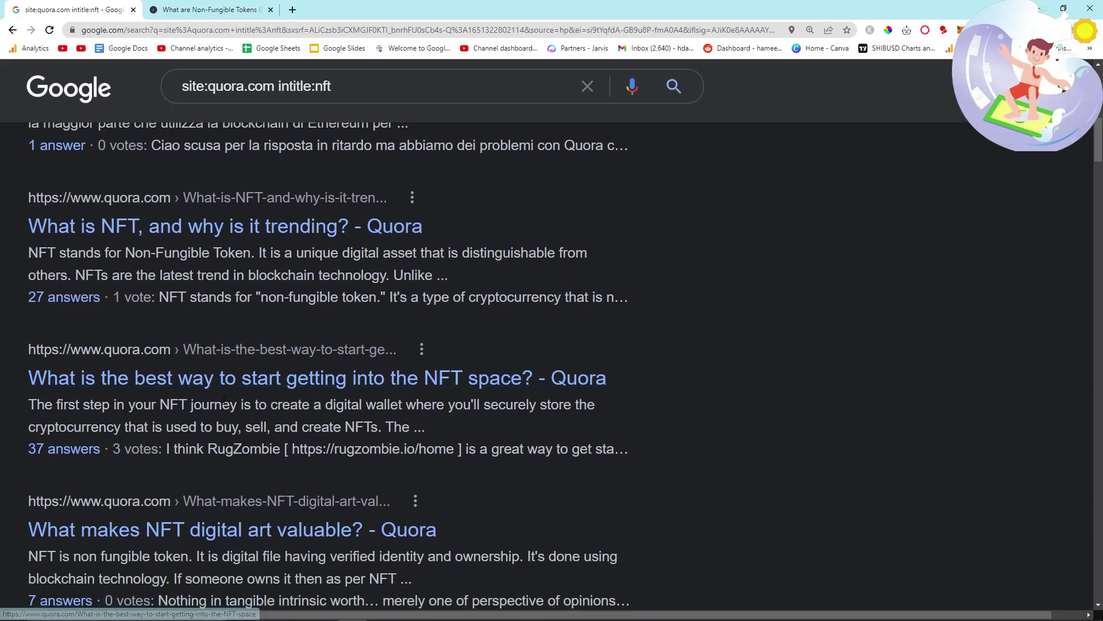
pyautogui.moveTo(12, 379); pyautogui.dragTo(534, 378)
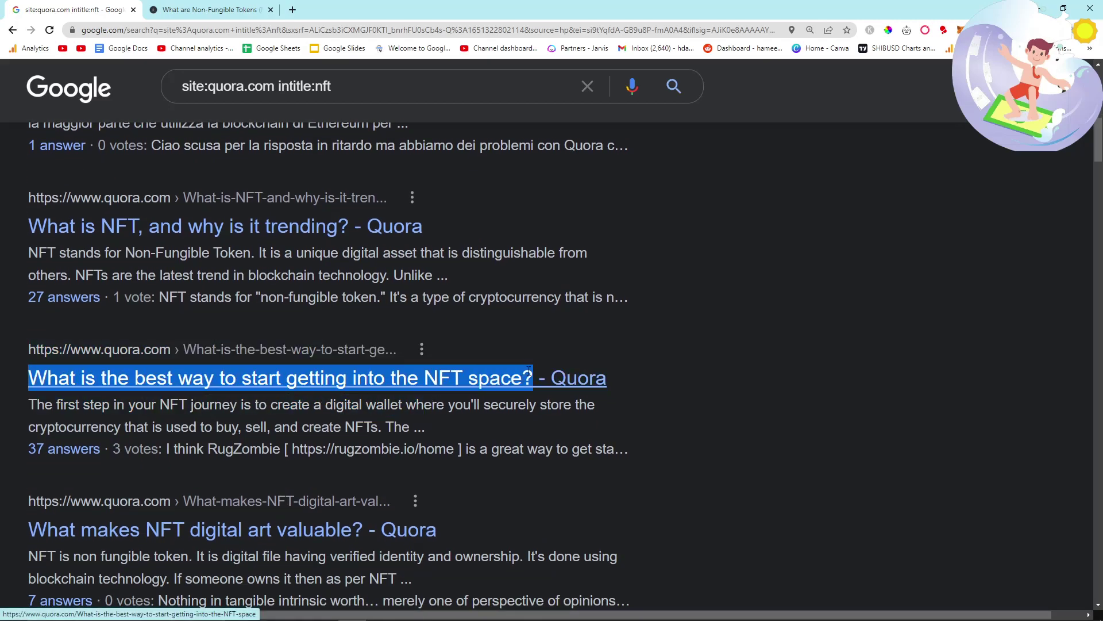
# Open google.com in a new browser tab and place that tab directly after the Quora search tab.
pyautogui.click(293, 10)
pyautogui.write('google.com')
pyautogui.press('Return')
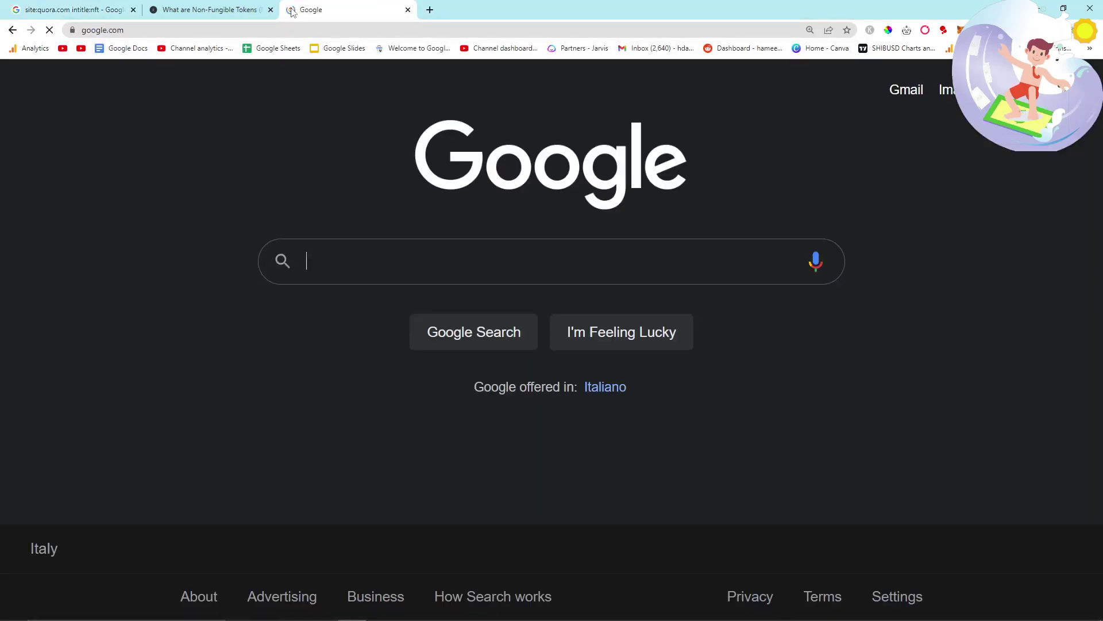
pyautogui.moveTo(293, 11); pyautogui.dragTo(176, 16)
# Search Google for "how to get into nfts".
pyautogui.write('howto ge')
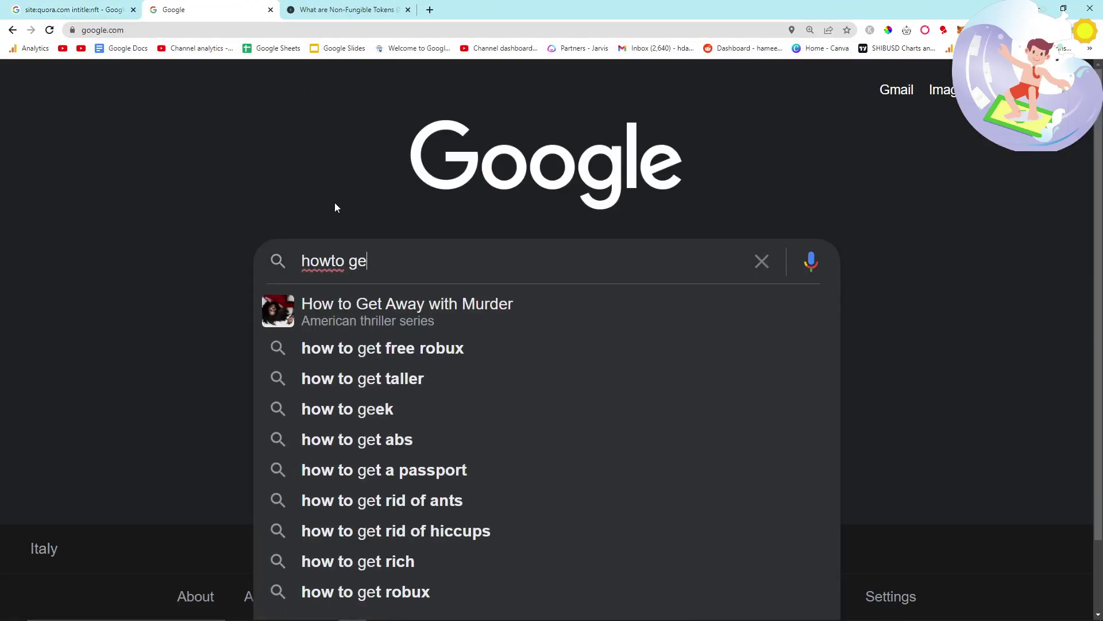
pyautogui.press('BackSpace')
pyautogui.press('BackSpace')
pyautogui.press('BackSpace')
pyautogui.press('BackSpace')
pyautogui.press('BackSpace')
pyautogui.press('BackSpace')
pyautogui.press('BackSpace')
pyautogui.press('BackSpace')
pyautogui.write('how to get into nfts')
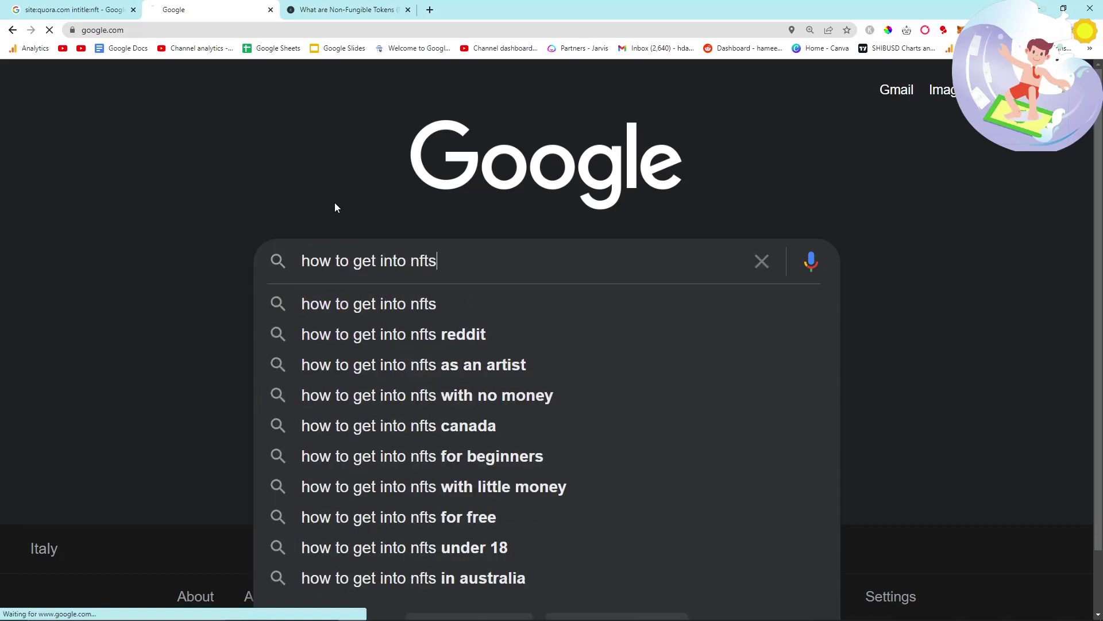
pyautogui.press('Return')
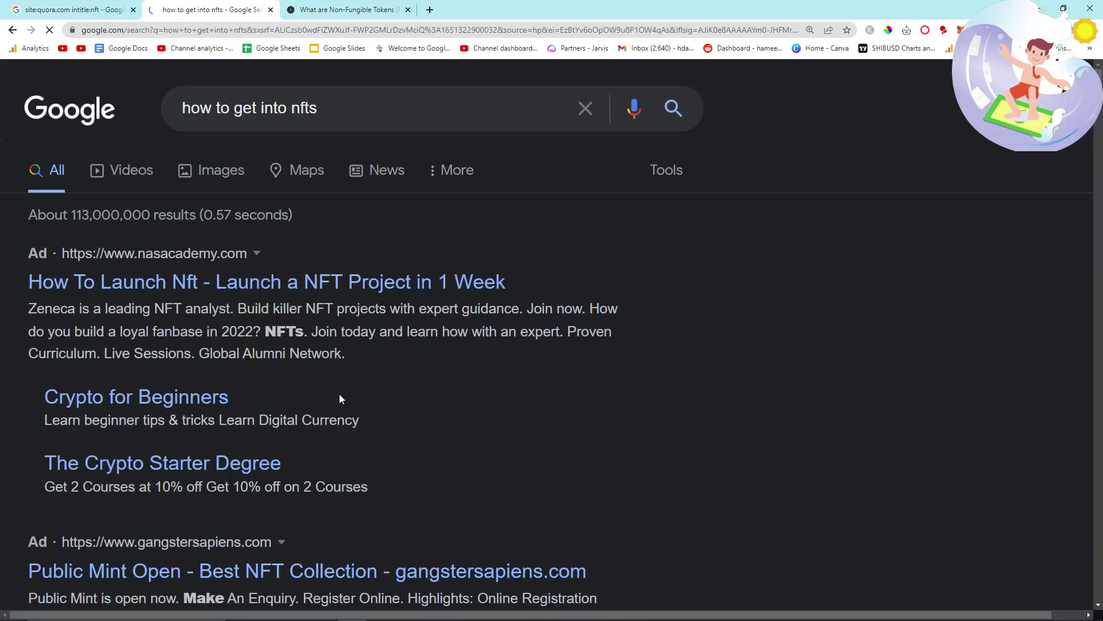
# Search the results page for "quora" and look through the listings as far as the People also ask section.
pyautogui.hotkey('ctrl', 'f')
pyautogui.scroll(-7, 291, 333)
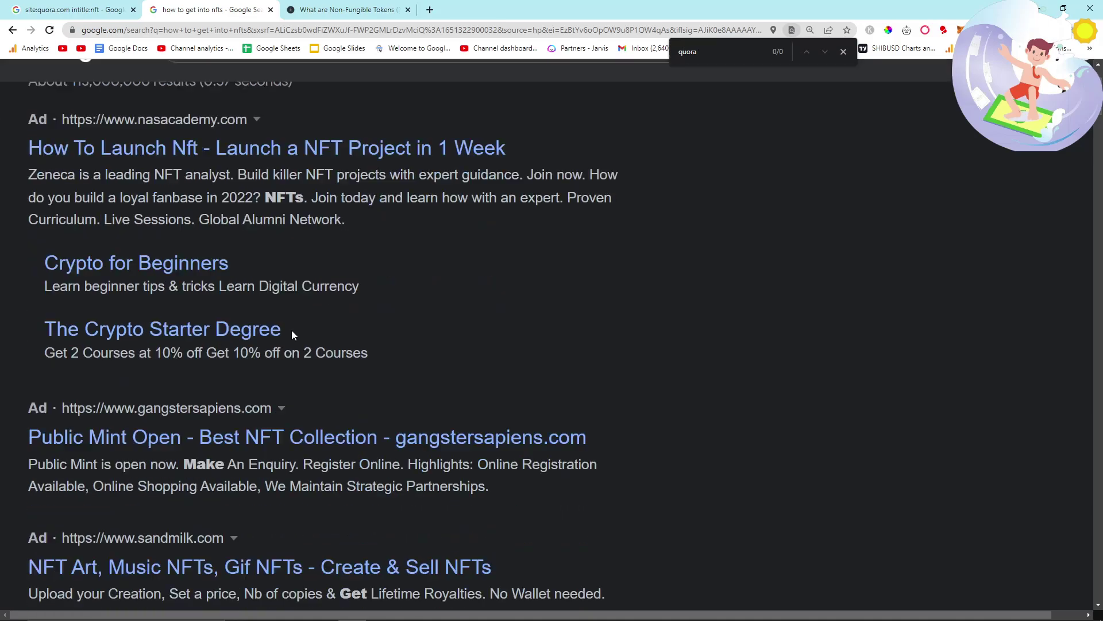
pyautogui.scroll(-12, 195, 238)
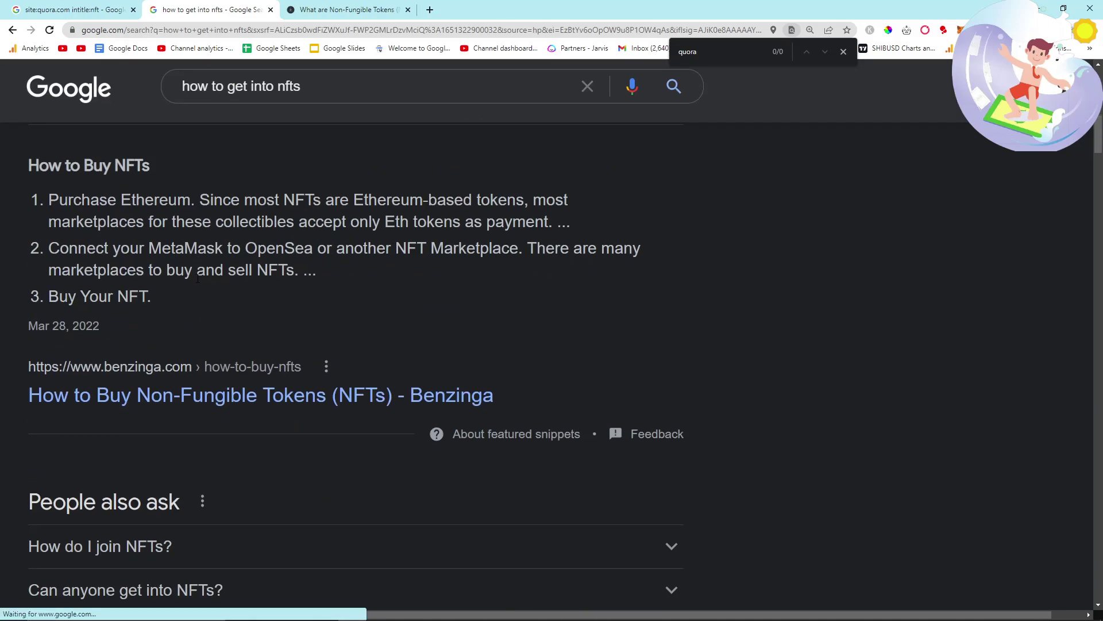
pyautogui.scroll(1, 197, 279)
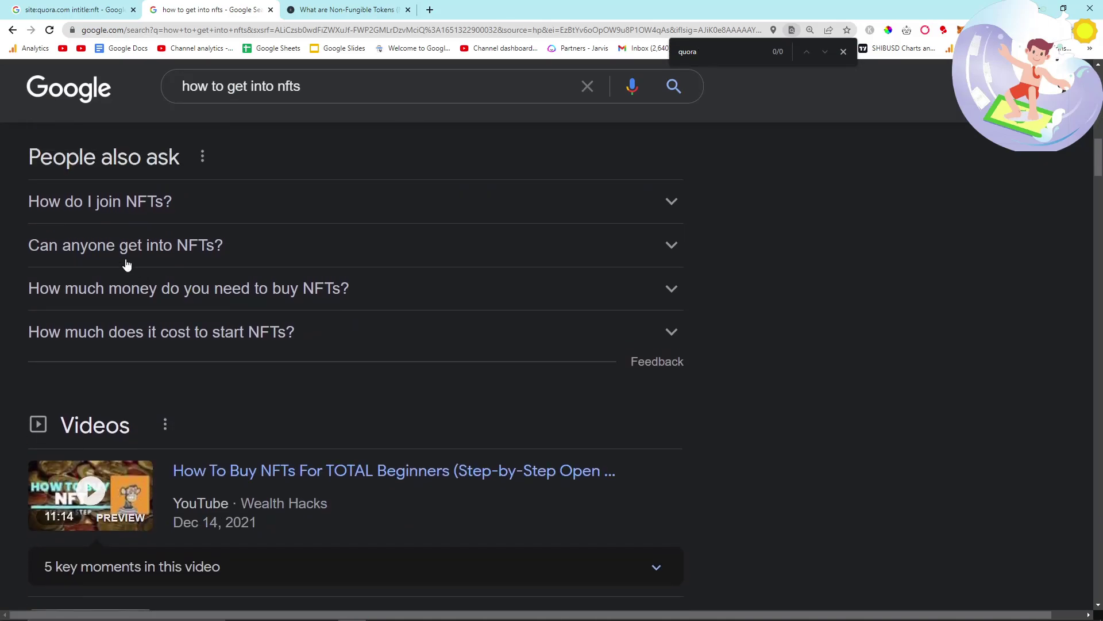
# Enlarge the People also ask questions for reading and highlight the query "how to get into nfts".
pyautogui.moveTo(15, 244); pyautogui.dragTo(243, 267)
pyautogui.click(17, 214)
pyautogui.scroll(4, 98, 274)
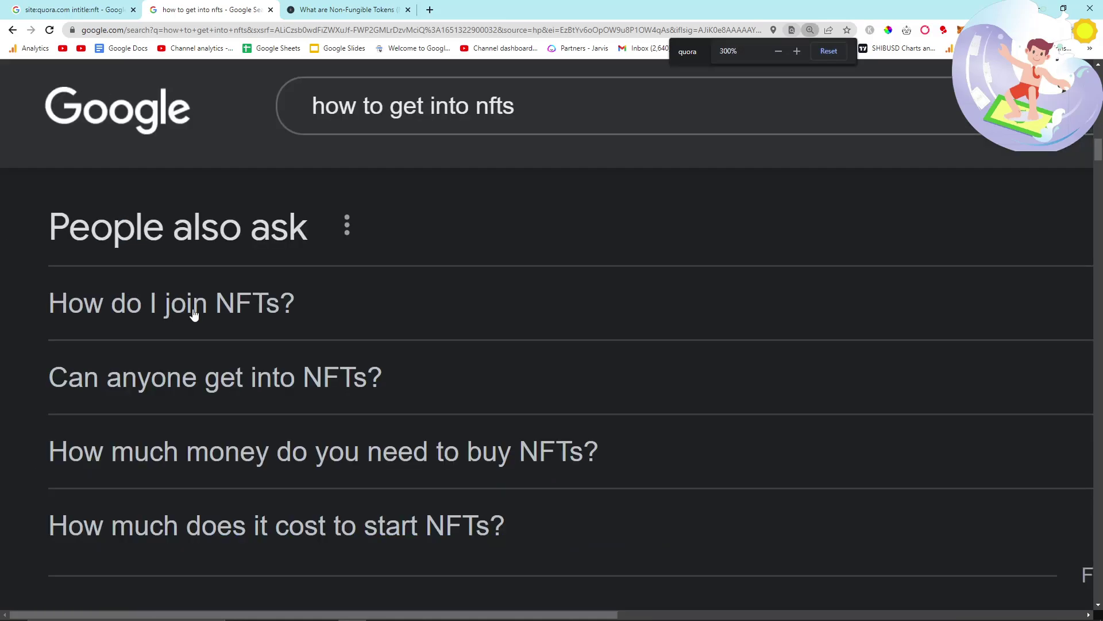
pyautogui.scroll(1, 200, 324)
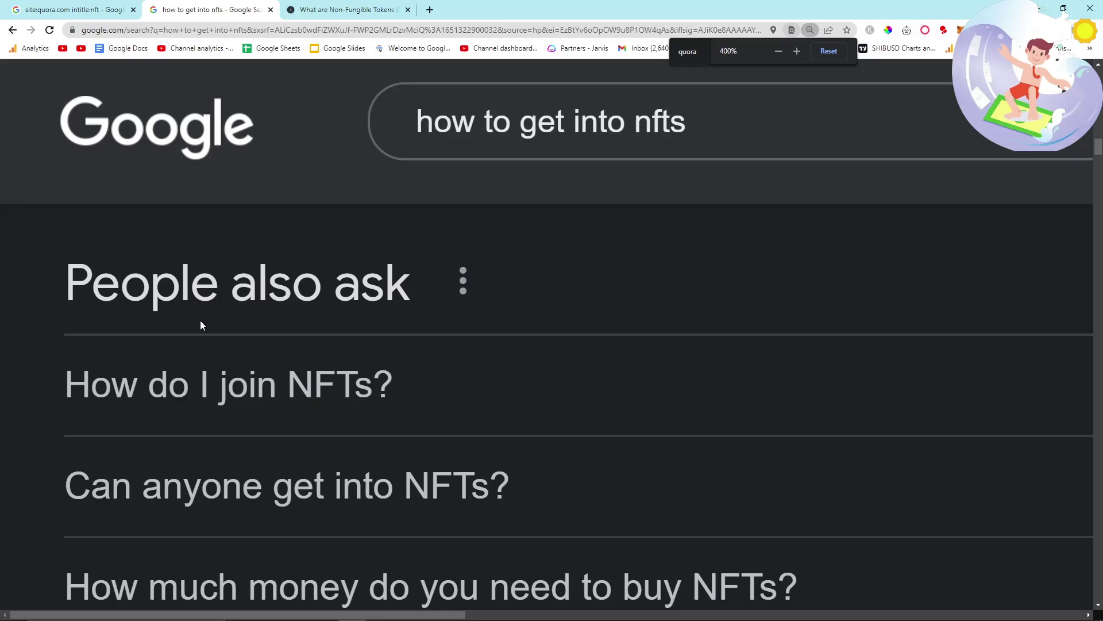
pyautogui.moveTo(685, 121); pyautogui.dragTo(352, 137)
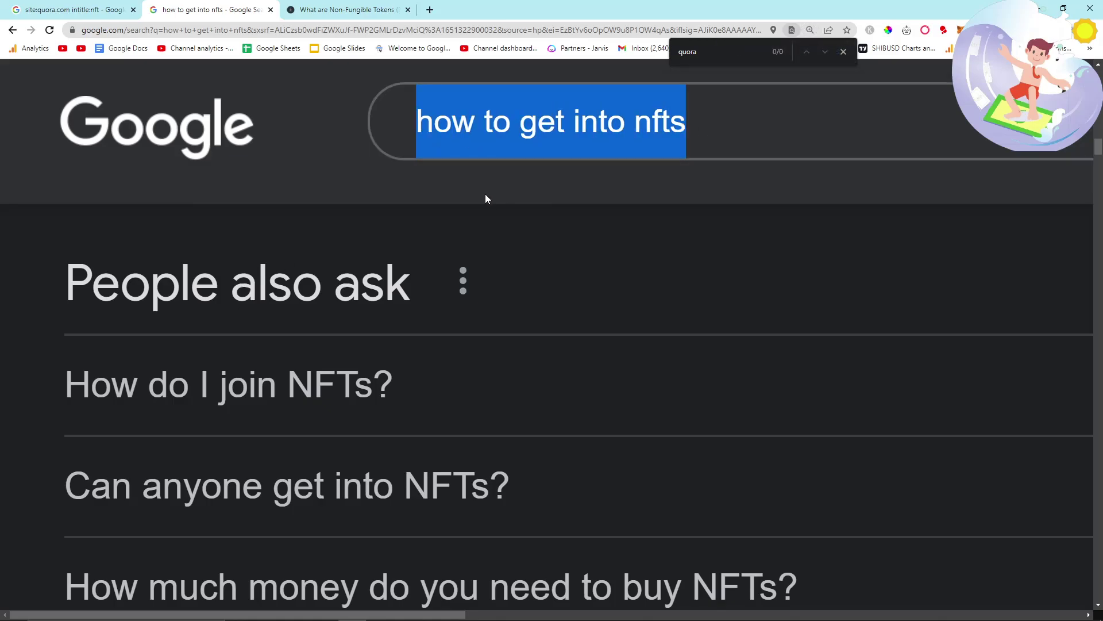
# Compare the highlighted Quora question with the "how to get into nfts" search and highlight that query again.
pyautogui.click(27, 4)
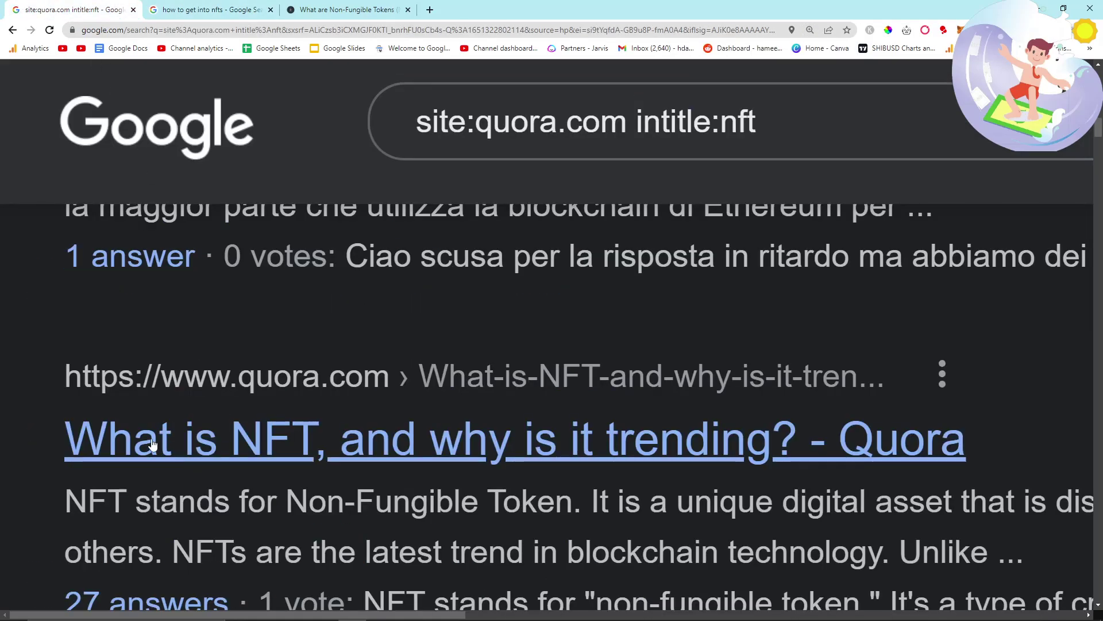
pyautogui.scroll(-1, 142, 436)
pyautogui.scroll(-1, 142, 434)
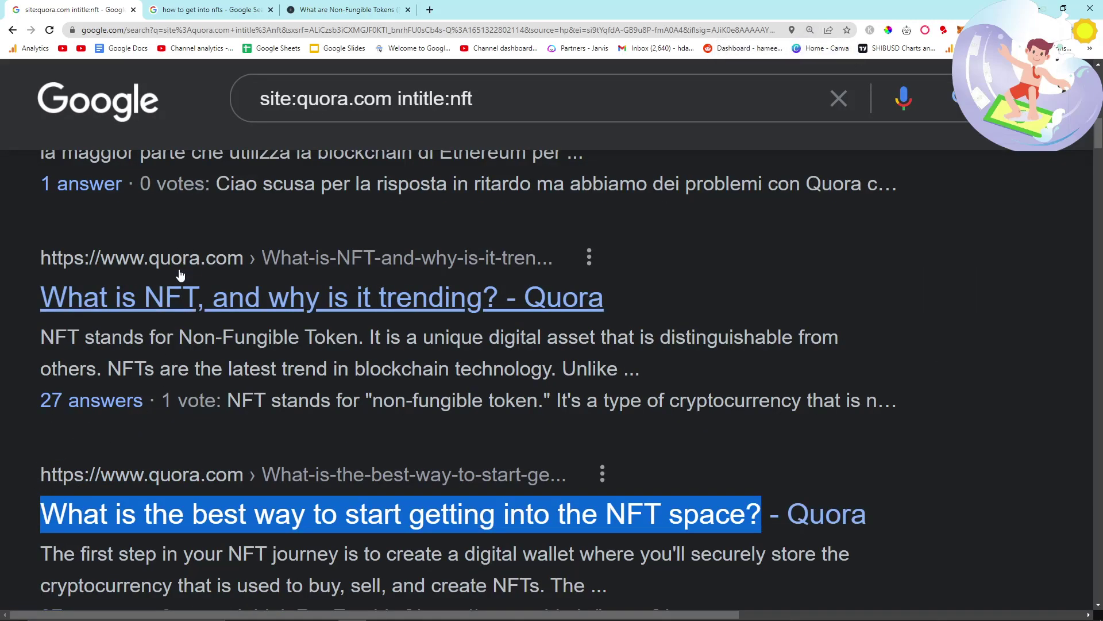
pyautogui.click(216, 9)
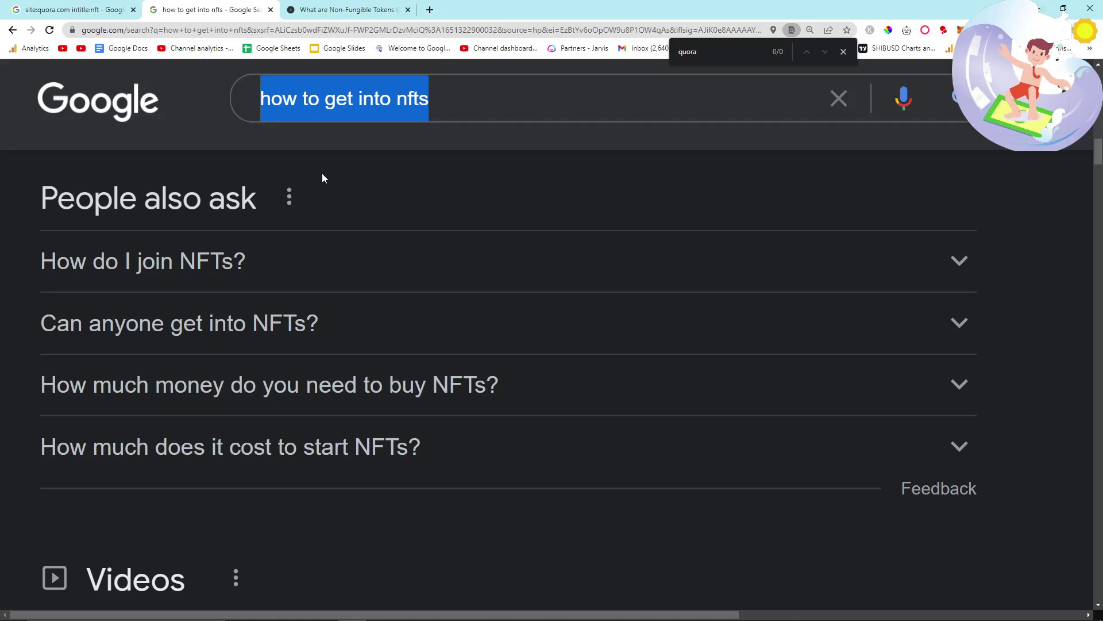
pyautogui.click(498, 102)
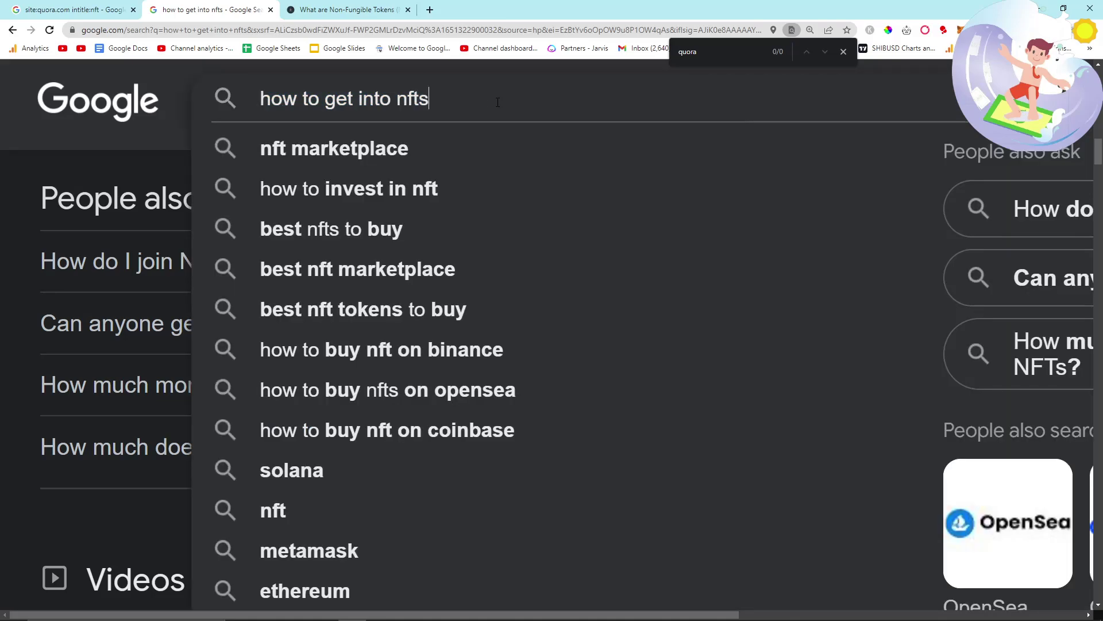
pyautogui.hotkey('ctrl', 'a')
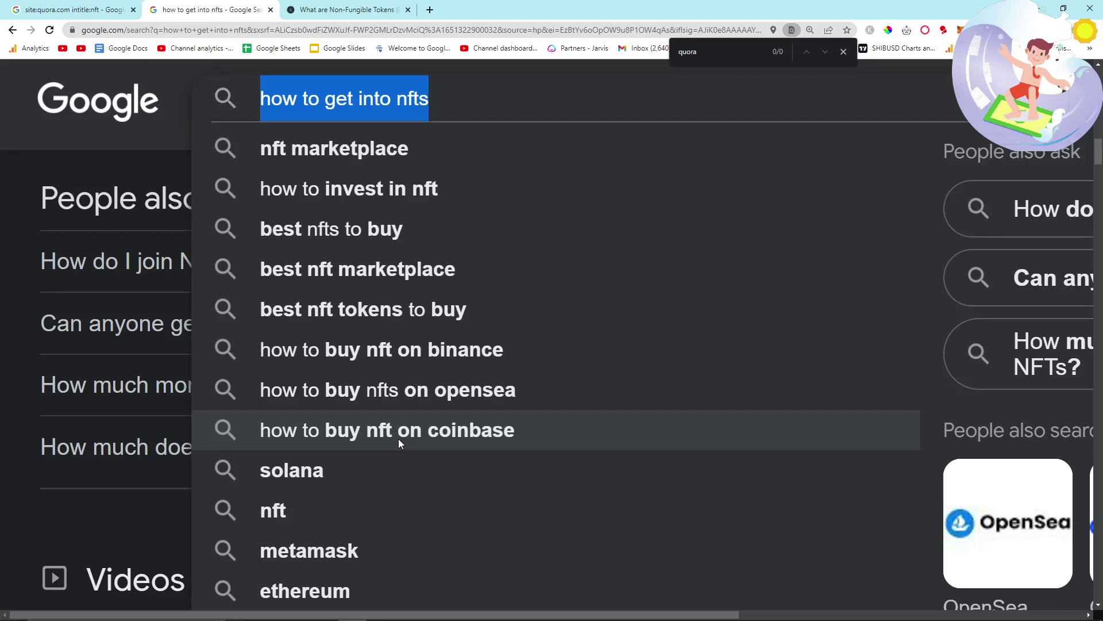
# Review the People also ask questions as possible subtopics, highlighting the ones on money and cost, and highlight the main query.
pyautogui.scroll(-1, 398, 439)
pyautogui.click(105, 339)
pyautogui.scroll(2, 105, 339)
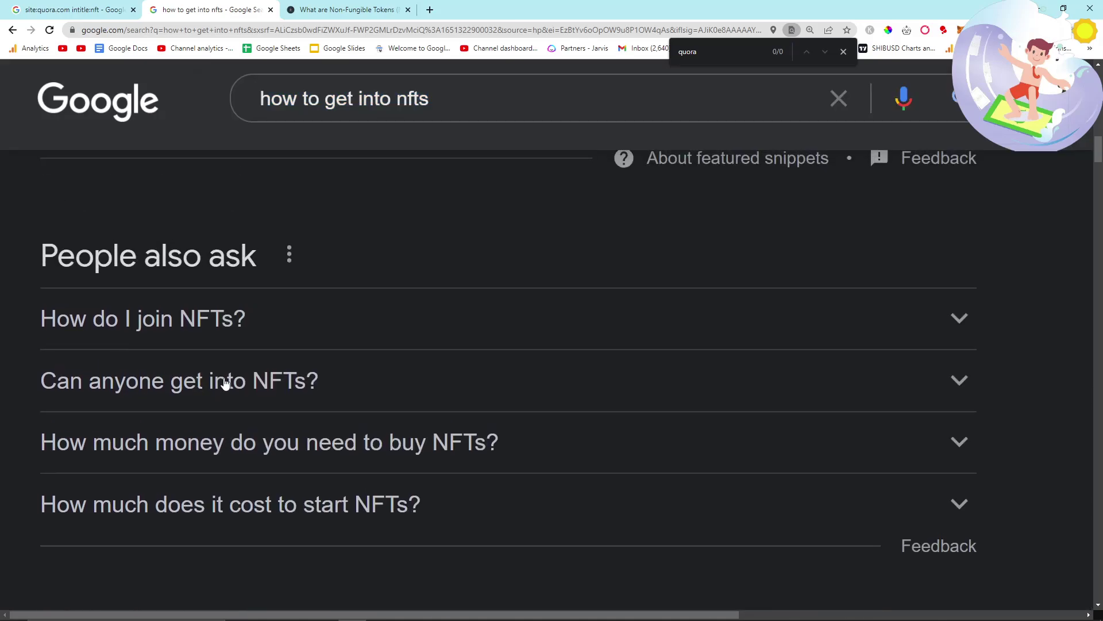
pyautogui.scroll(-1, 32, 336)
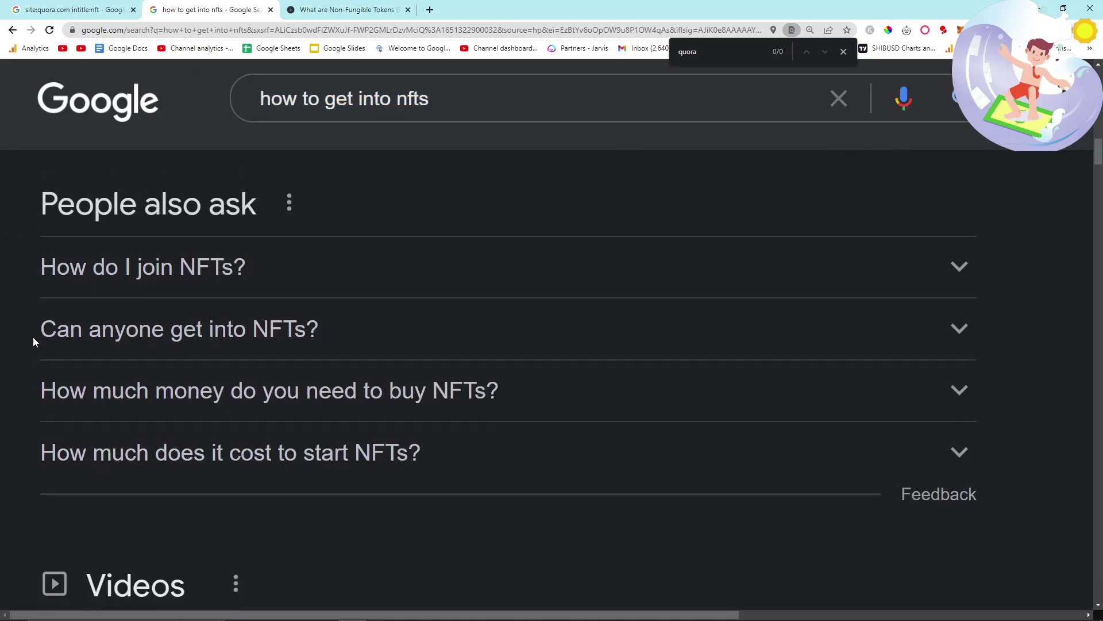
pyautogui.moveTo(5, 323); pyautogui.dragTo(357, 354)
pyautogui.moveTo(3, 384); pyautogui.dragTo(409, 424)
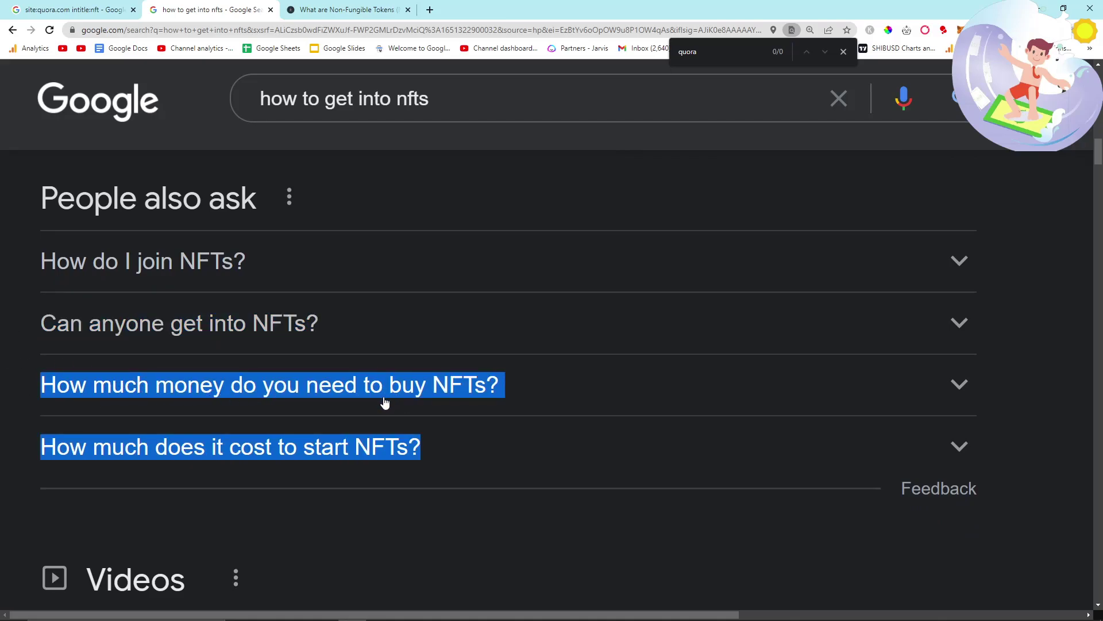
pyautogui.click(12, 330)
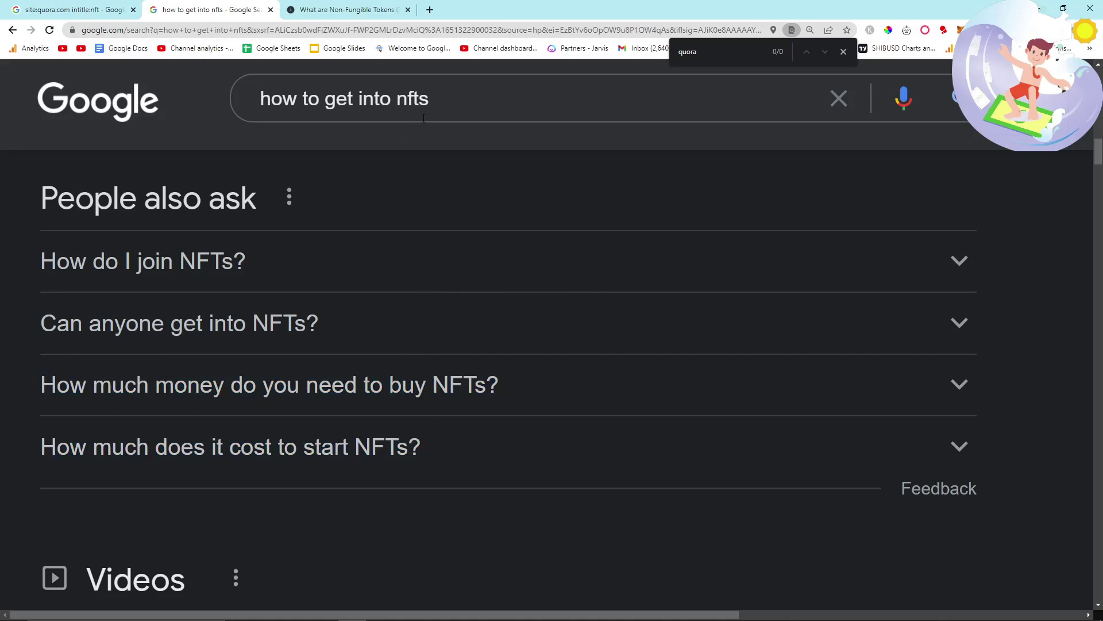
pyautogui.moveTo(428, 99); pyautogui.dragTo(175, 132)
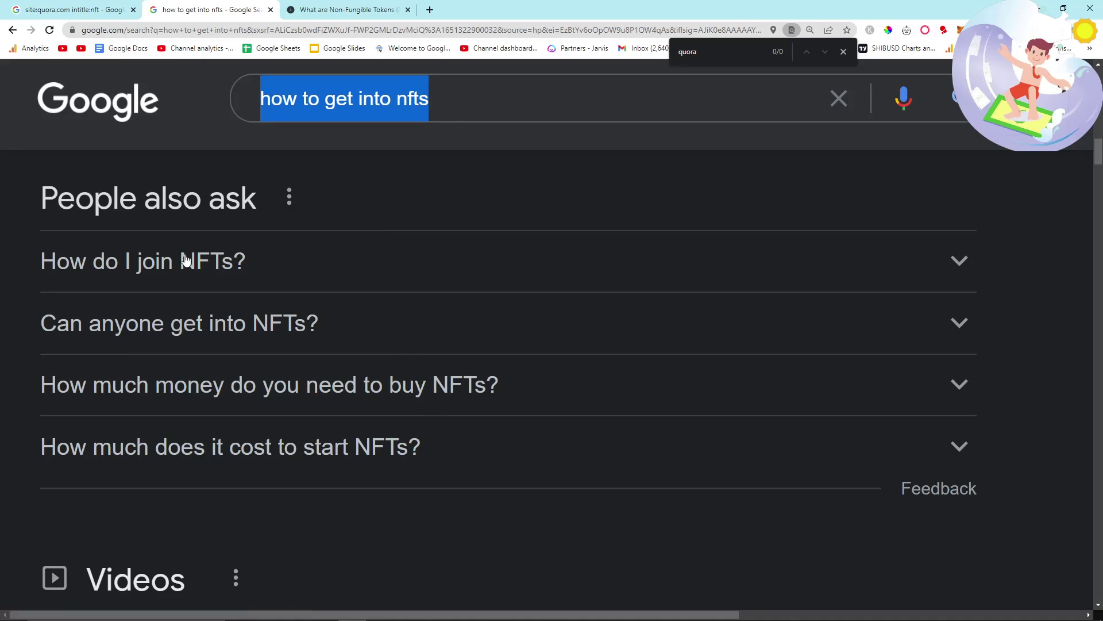
pyautogui.click(2, 272)
# Open the Google Docs home page in a new browser tab.
pyautogui.click(430, 10)
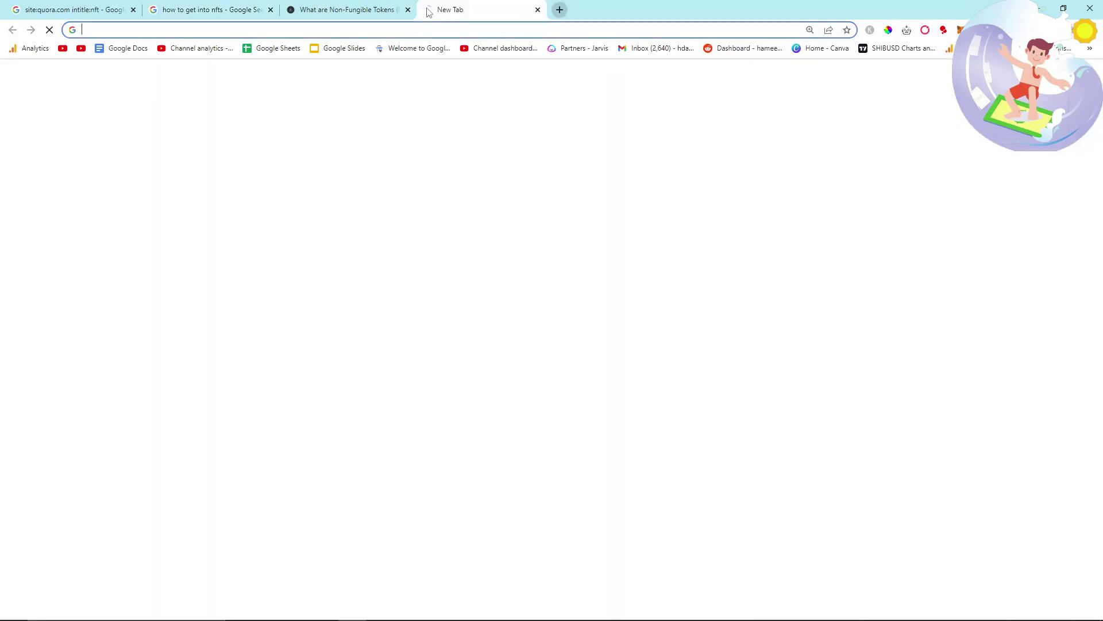
pyautogui.write('do')
pyautogui.press('Return')
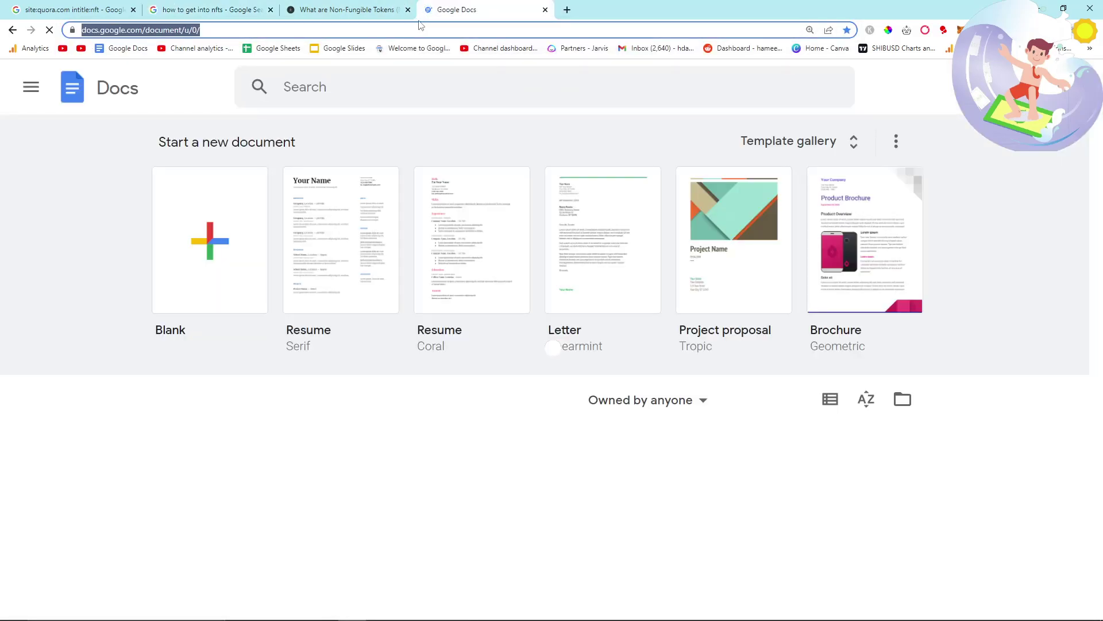
# Open Jasper in place of the Google Docs page and create a new document from scratch.
pyautogui.click(419, 24)
pyautogui.write('jas')
pyautogui.press('Return')
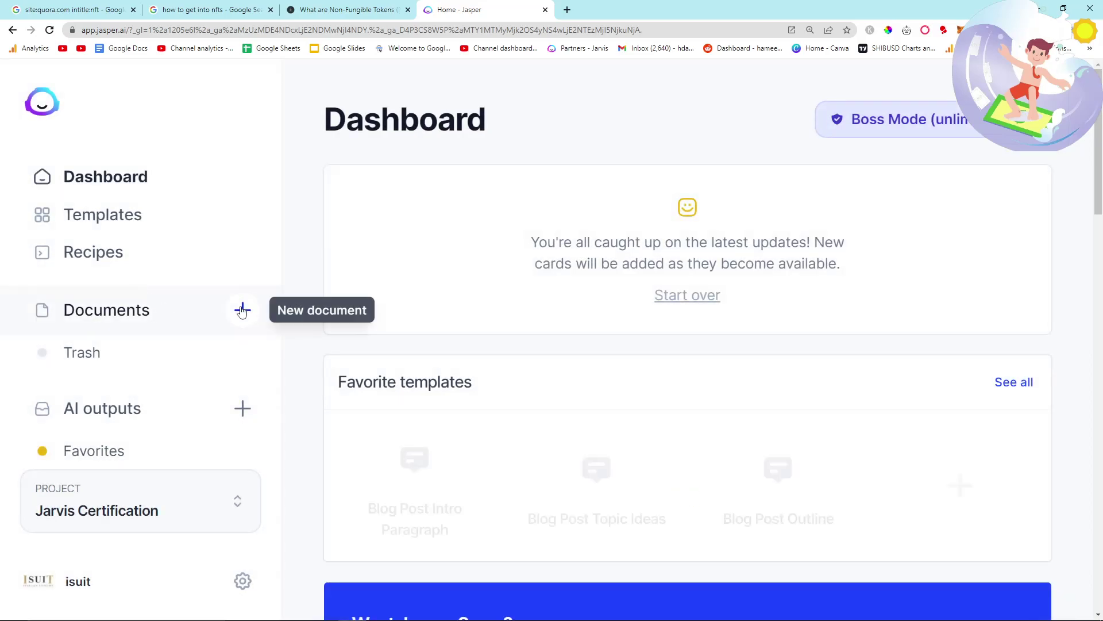
pyautogui.click(241, 310)
pyautogui.click(385, 345)
# Copy the Google query "how to get into nfts" into the new Jasper document as its first line.
pyautogui.click(207, 10)
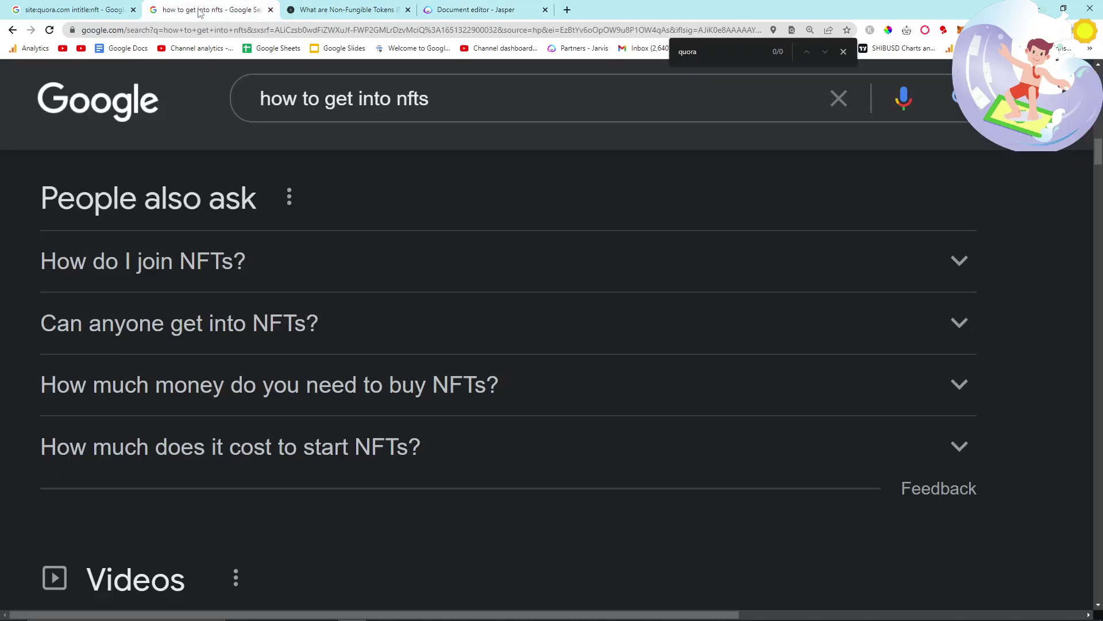
pyautogui.tripleClick(363, 98)
pyautogui.hotkey('ctrl', 'c')
pyautogui.moveTo(482, 10); pyautogui.dragTo(345, 10)
pyautogui.hotkey('ctrl', 'v')
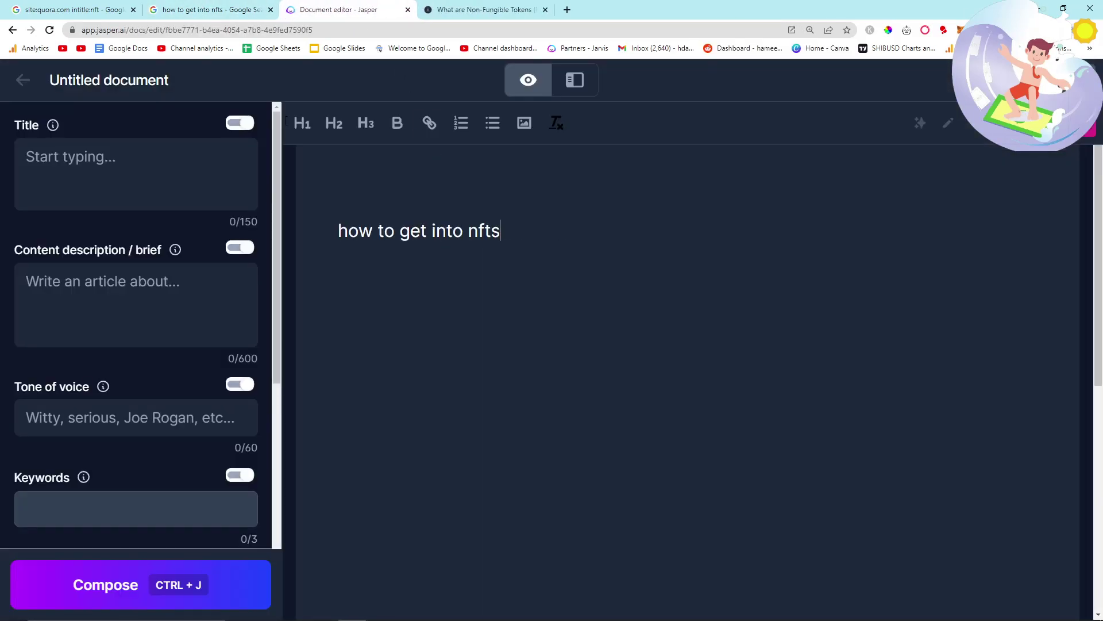
# Copy the four People also ask questions from Google into the Jasper document below the main query.
pyautogui.click(207, 10)
pyautogui.moveTo(44, 257); pyautogui.dragTo(477, 443)
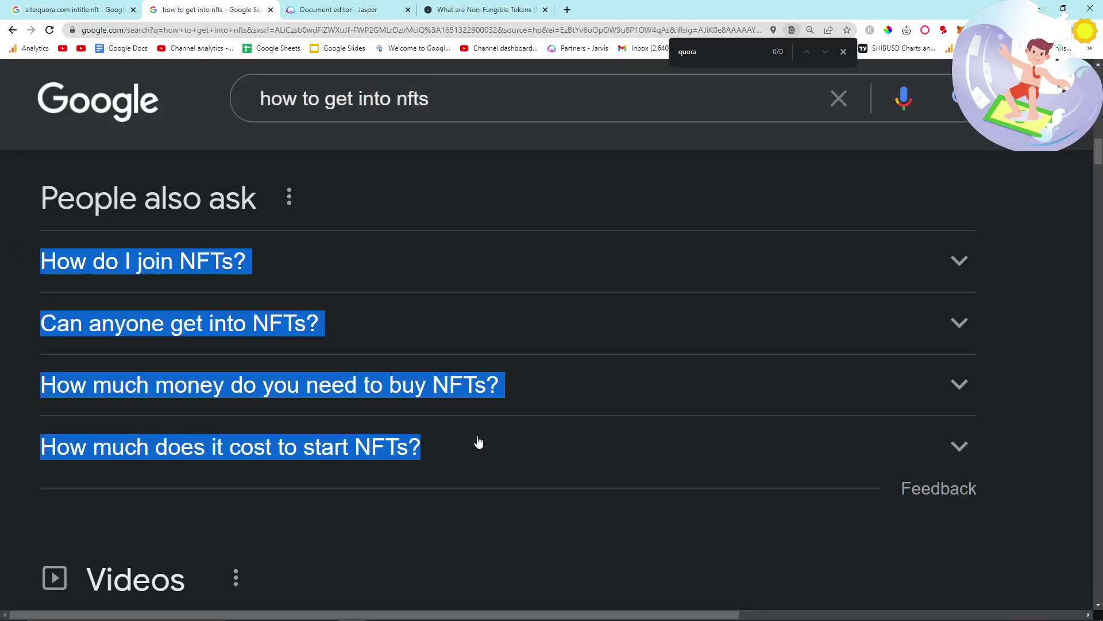
pyautogui.click(345, 10)
pyautogui.hotkey('ctrl', 'v')
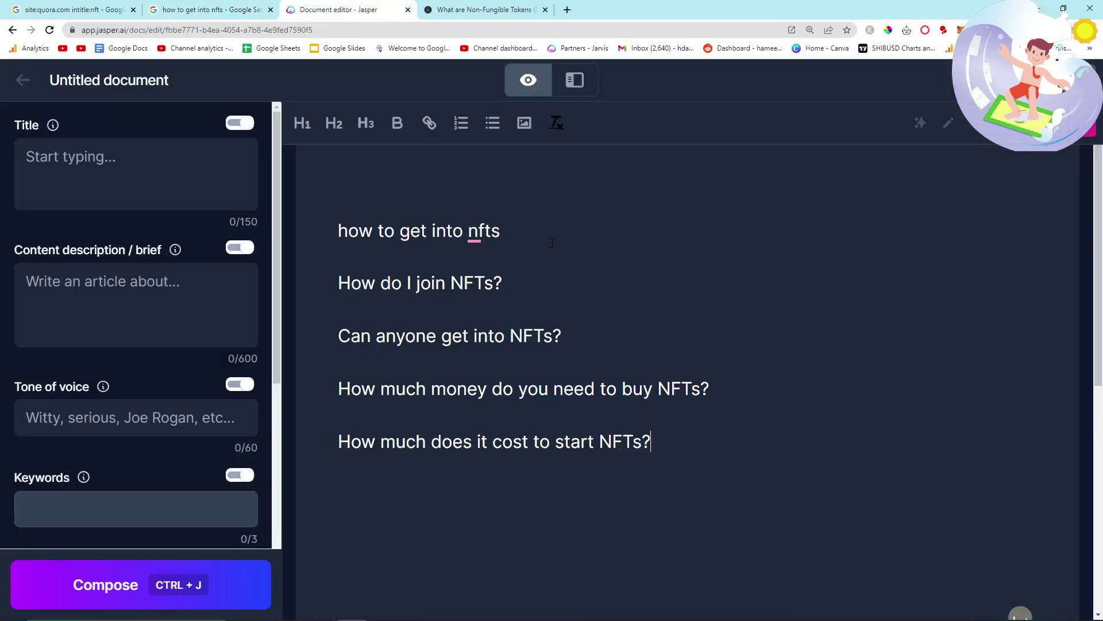
# Title the document "How to get into nfts", save the title and return to the documents list.
pyautogui.click(119, 86)
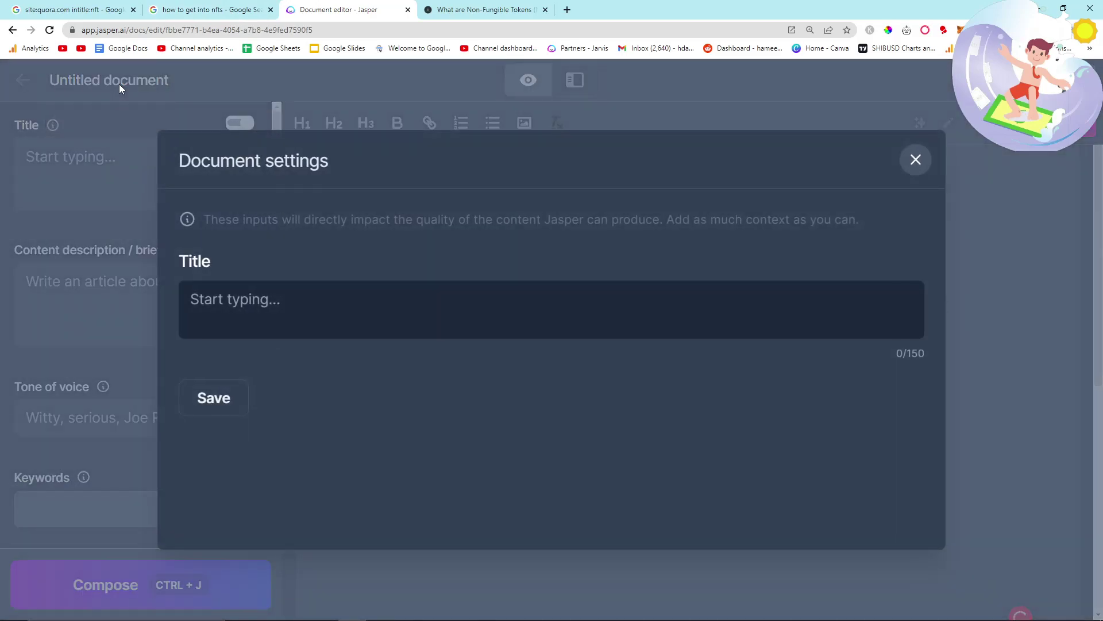
pyautogui.click(182, 121)
pyautogui.click(127, 89)
pyautogui.write('How')
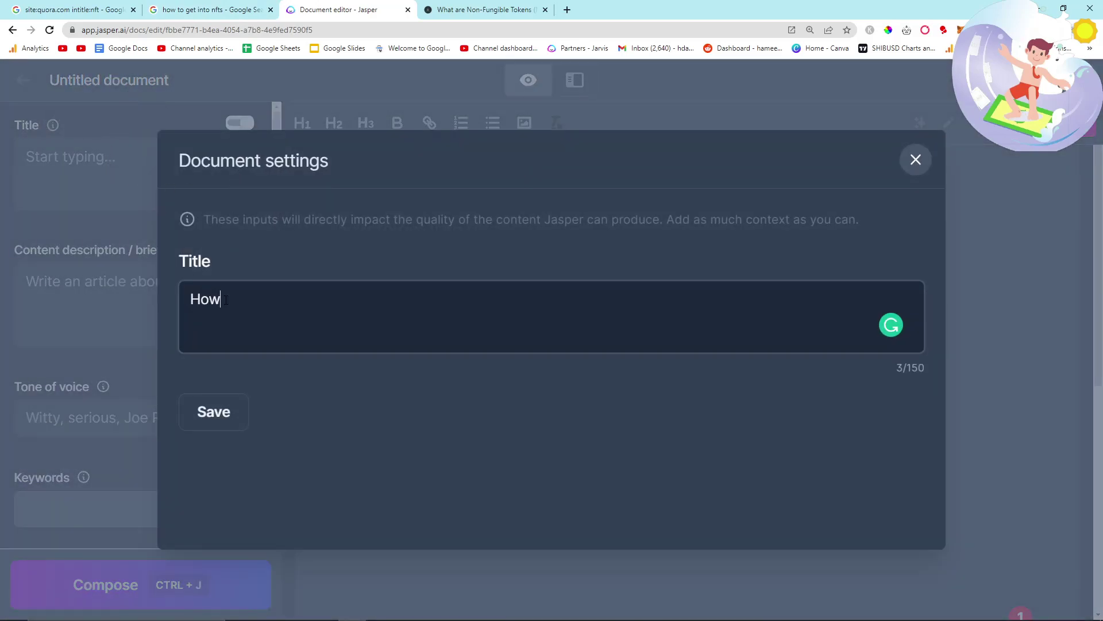
pyautogui.write(' to get into nfts')
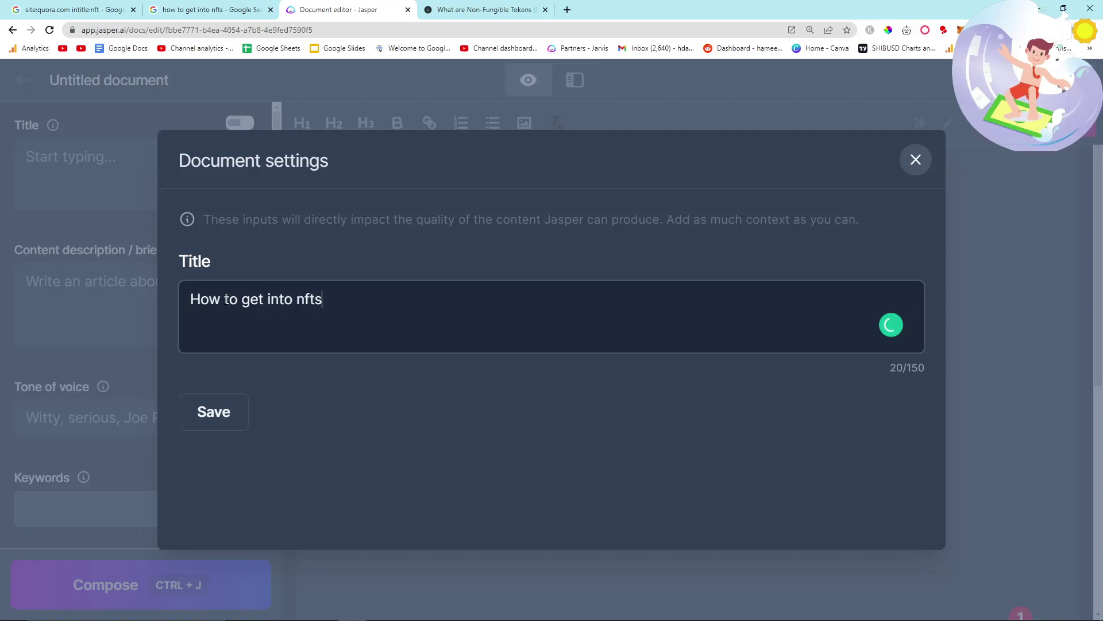
pyautogui.click(214, 412)
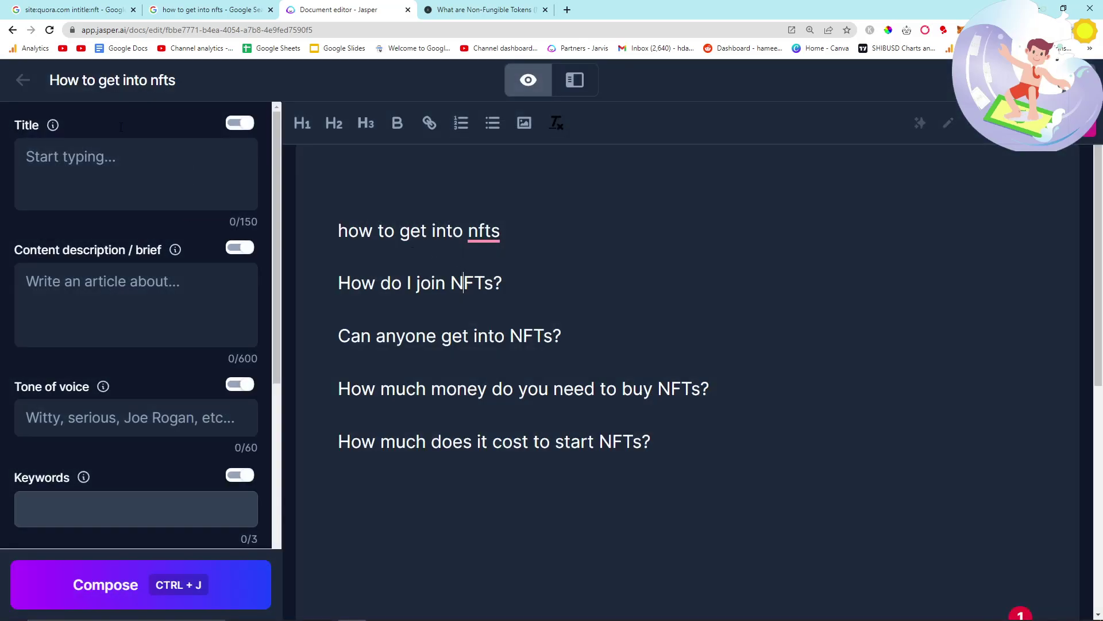
pyautogui.click(23, 80)
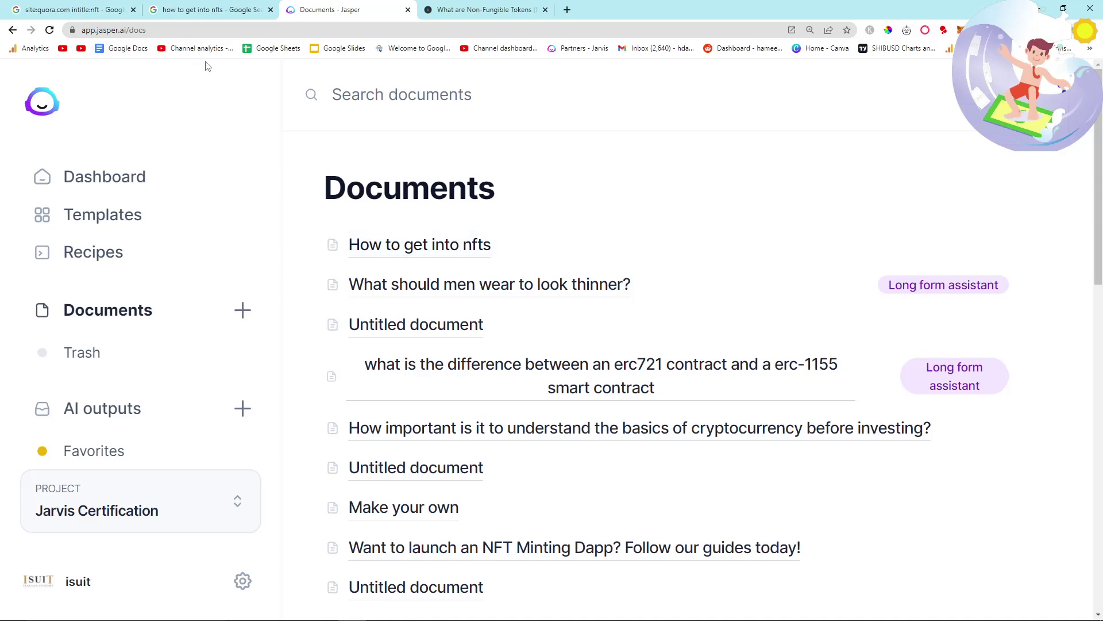
# Open the Quora question "What makes NFT digital art valuable?" from the Google results and start an answer to it.
pyautogui.click(85, 7)
pyautogui.scroll(-7, 185, 294)
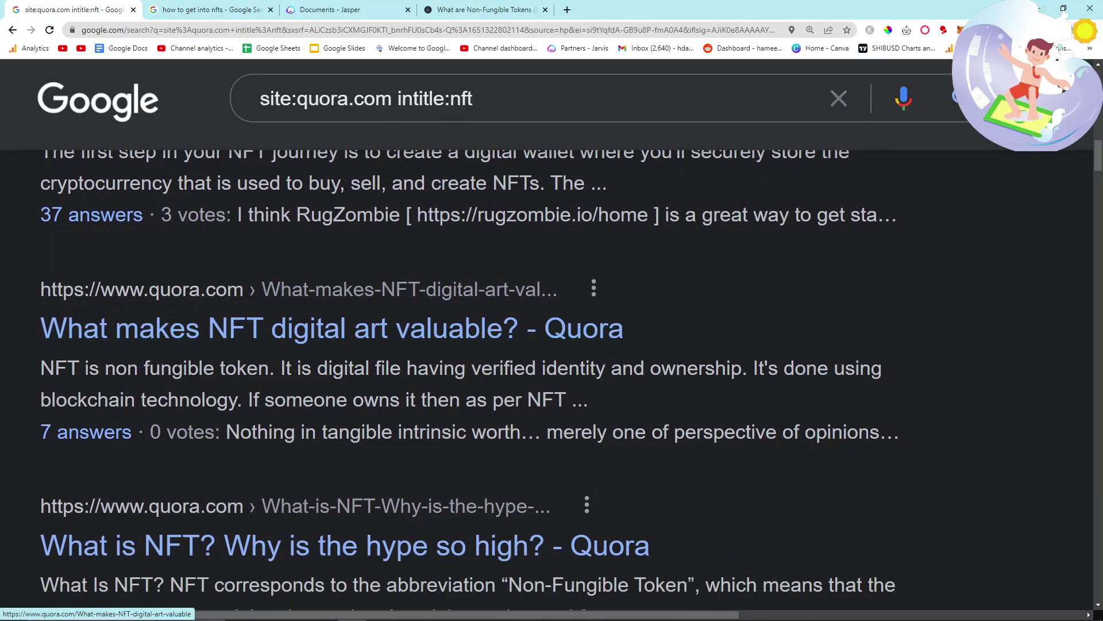
pyautogui.keyDown('ctrl'); pyautogui.click(199, 342); pyautogui.keyUp('ctrl')
pyautogui.hotkey('ctrl', 'Tab')
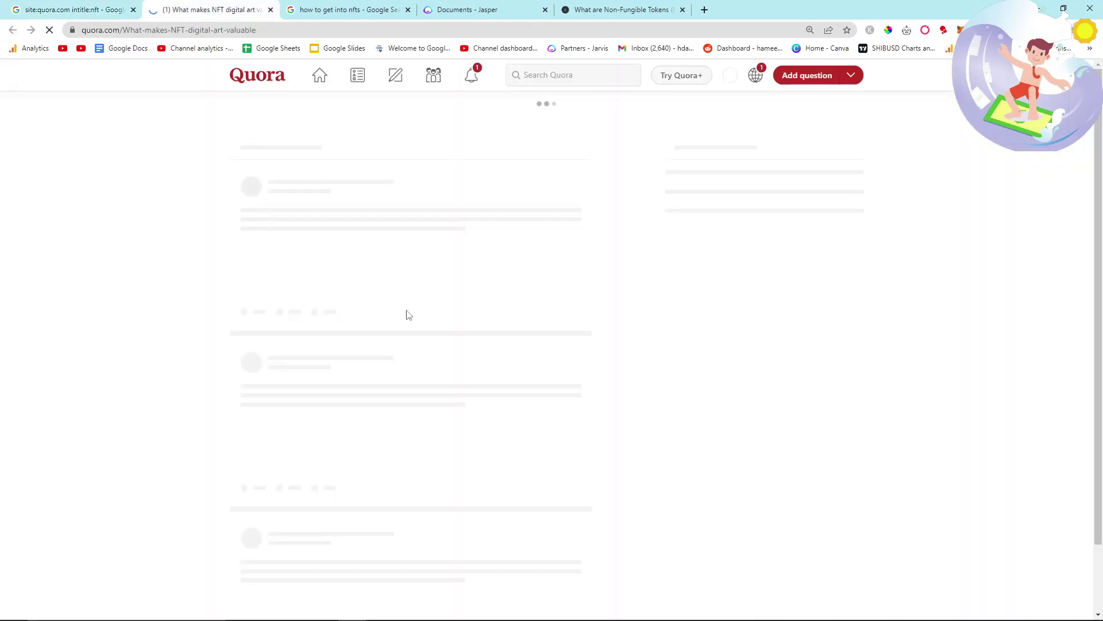
pyautogui.scroll(-1, 251, 322)
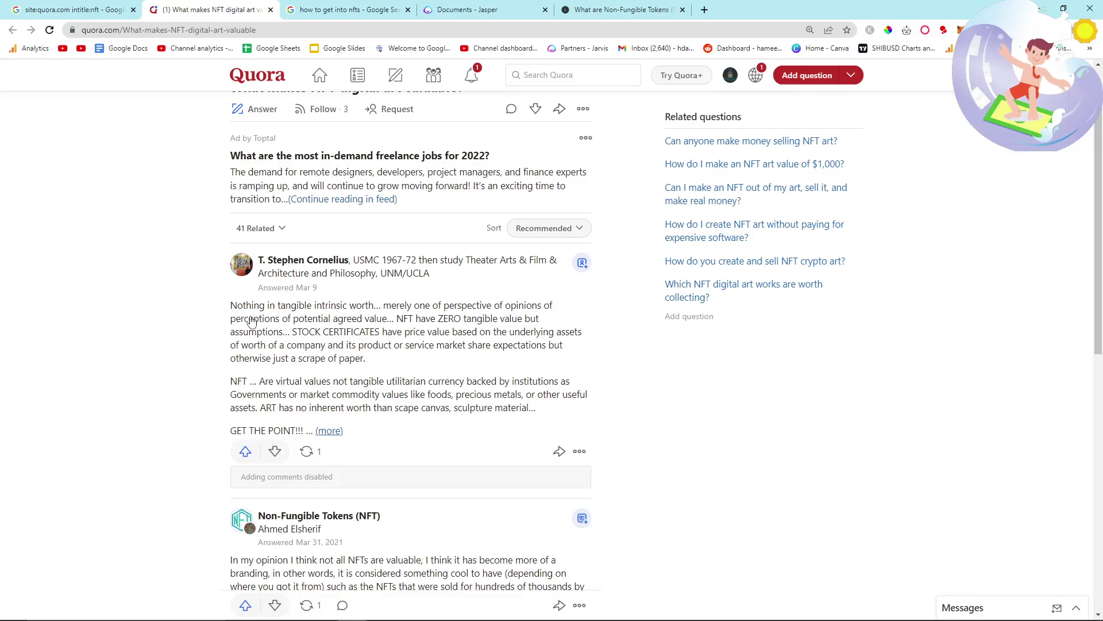
pyautogui.scroll(1, 402, 253)
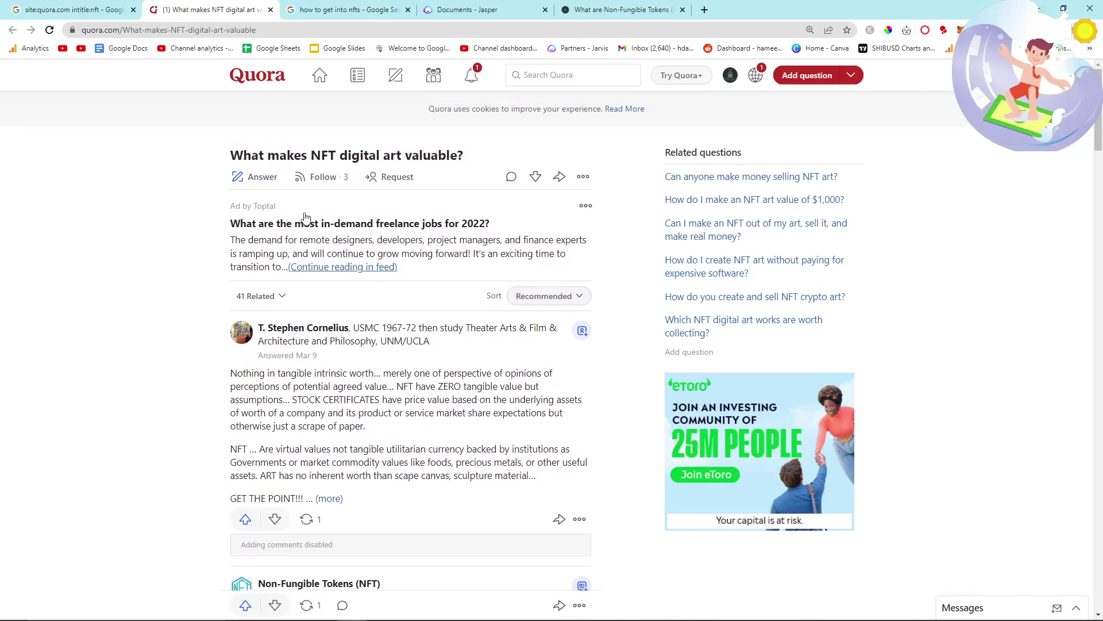
pyautogui.click(254, 176)
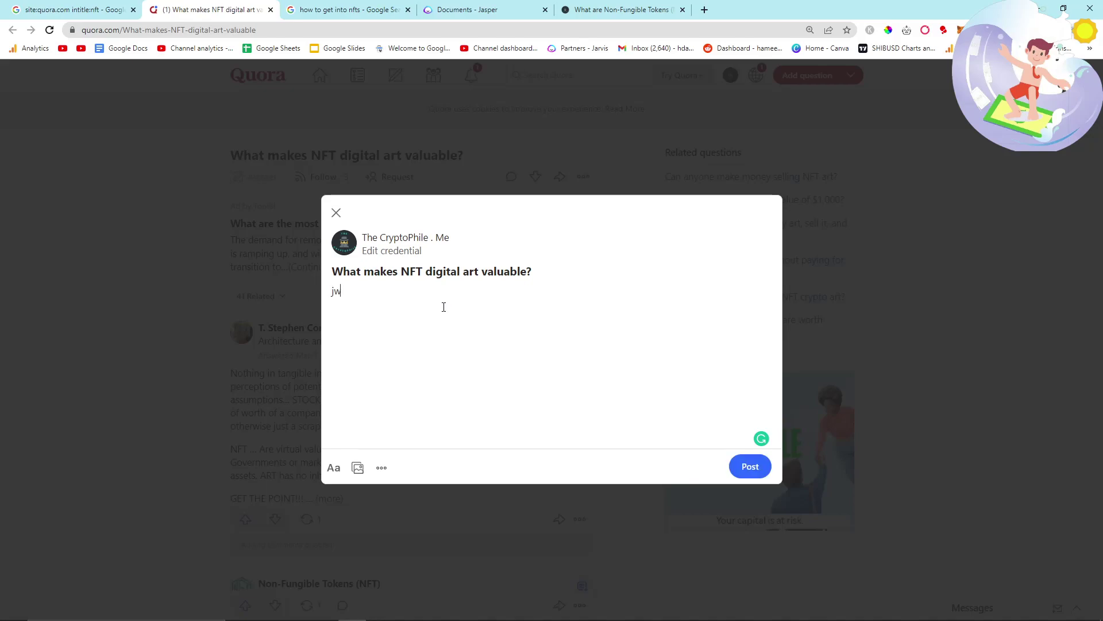
# Create another Jasper document from scratch and copy the question "What makes NFT digital art valuable?" from Quora into it.
pyautogui.click(505, 10)
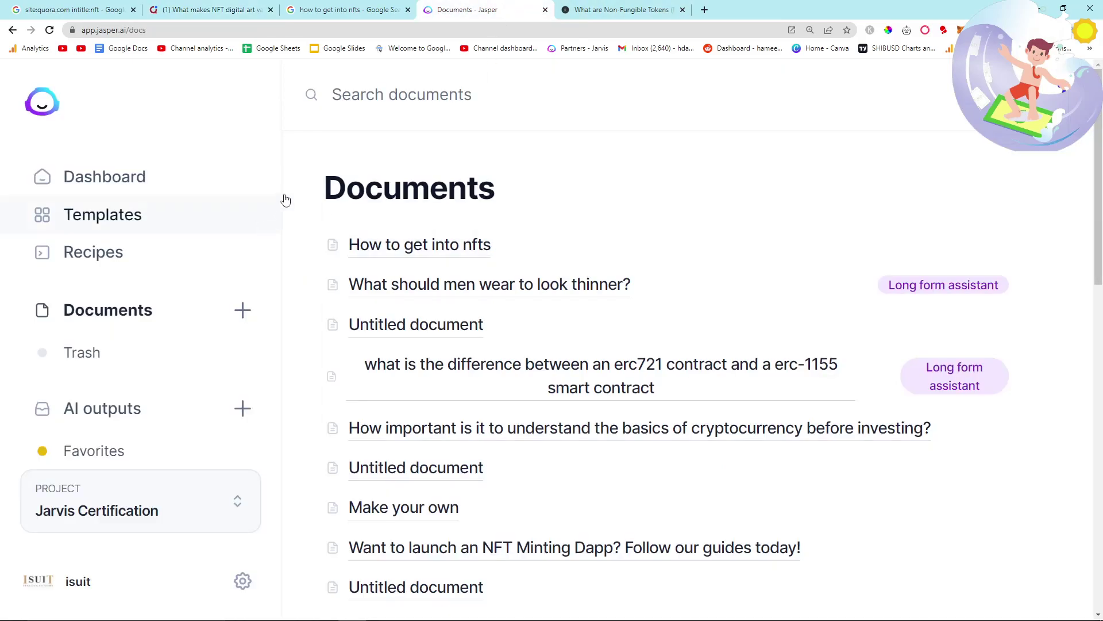
pyautogui.click(243, 309)
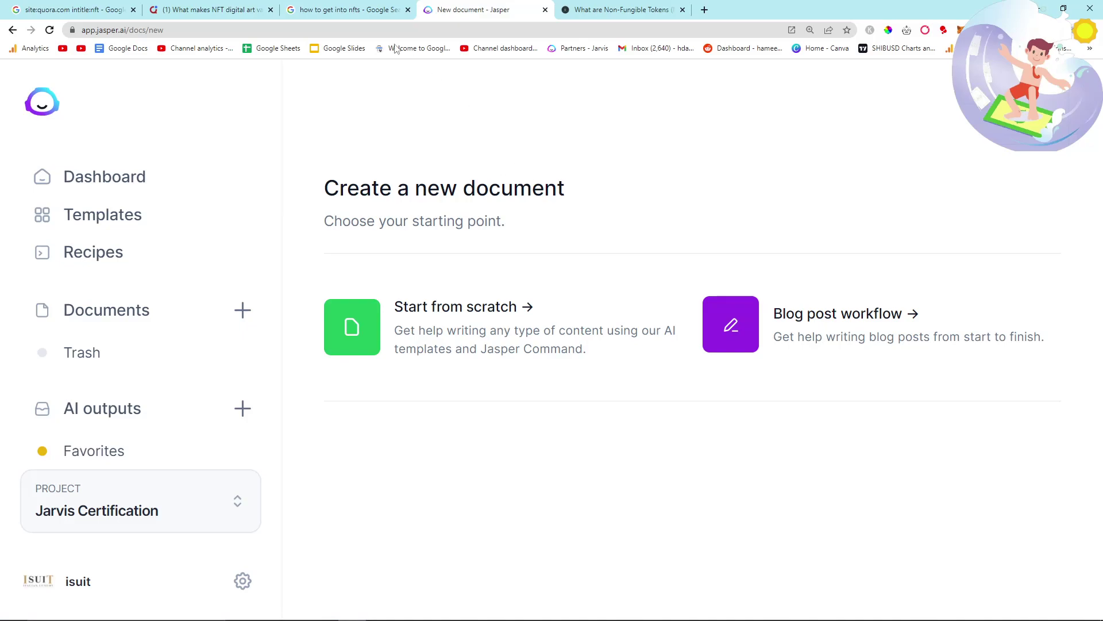
pyautogui.hotkey('ctrl', 'shift', 'Tab')
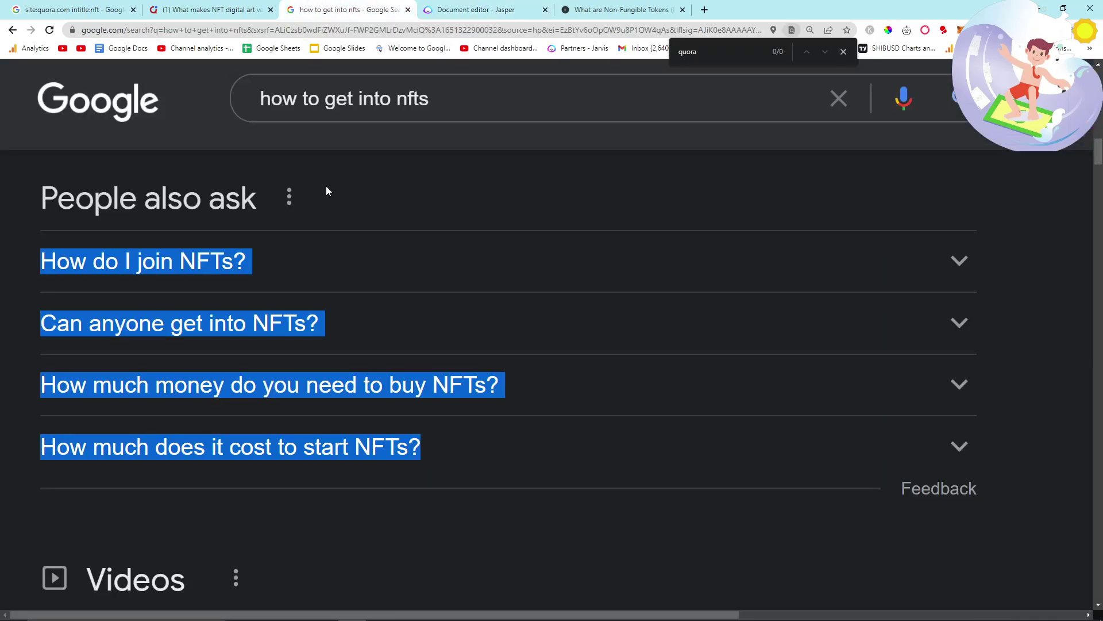
pyautogui.hotkey('ctrl', 'shift', 'Tab')
pyautogui.moveTo(532, 271); pyautogui.dragTo(330, 272)
pyautogui.hotkey('ctrl', 'c')
pyautogui.click(443, 10)
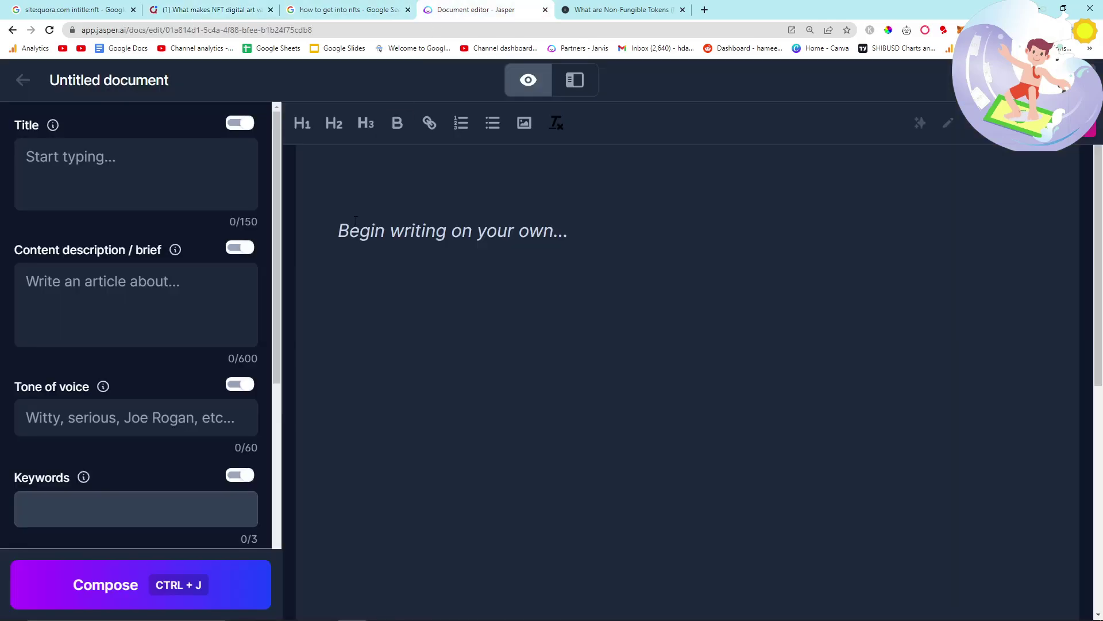
pyautogui.click(708, 254)
pyautogui.hotkey('ctrl', 'v')
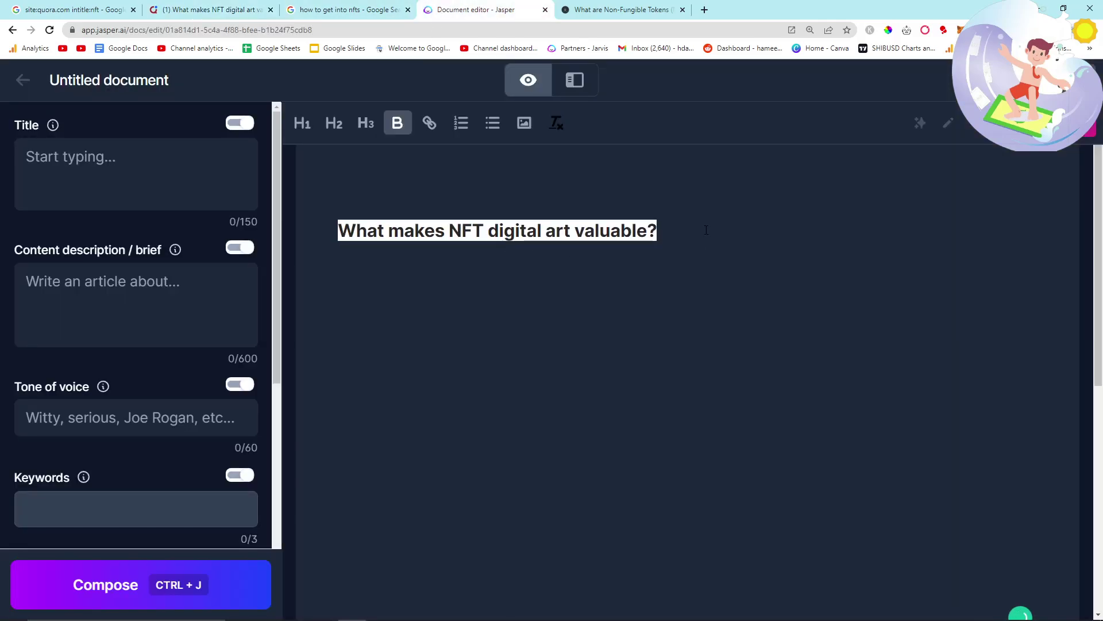
# Have Jasper compose an answer paragraph below the question and post that paragraph as the Quora answer.
pyautogui.hotkey('ctrl', 'j')
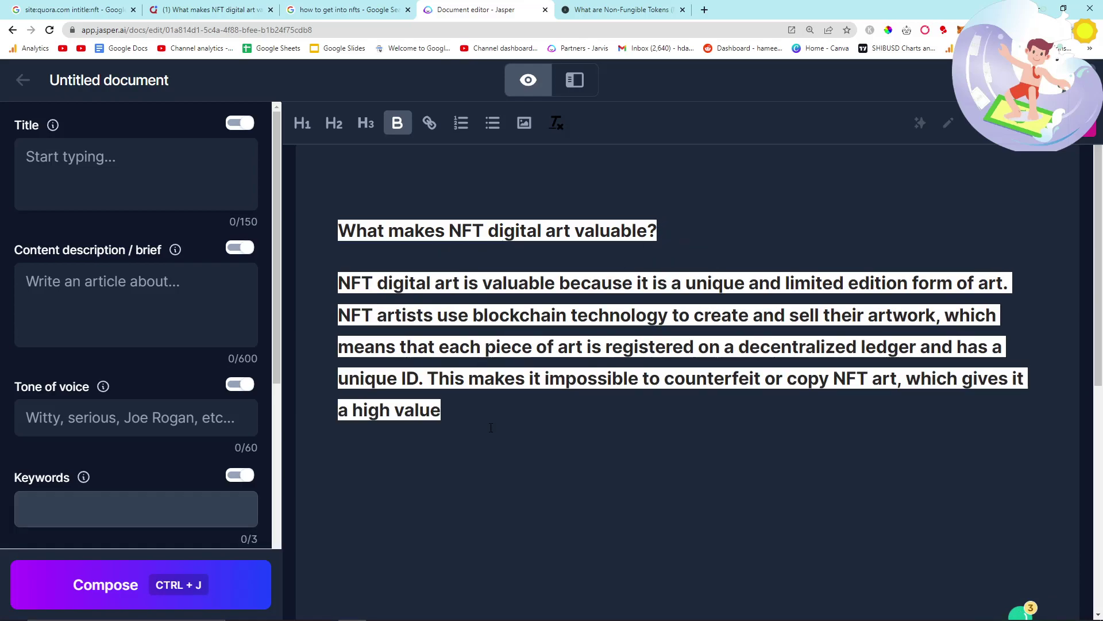
pyautogui.moveTo(483, 419); pyautogui.dragTo(338, 280)
pyautogui.hotkey('ctrl', 'c')
pyautogui.click(190, 9)
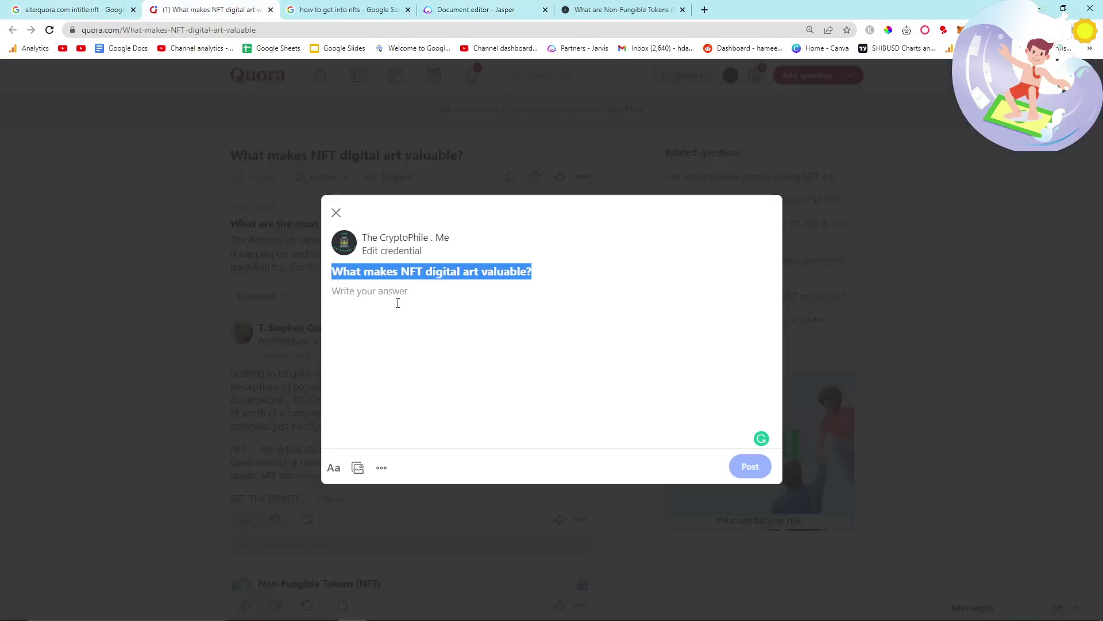
pyautogui.click(403, 293)
pyautogui.hotkey('ctrl', 'v')
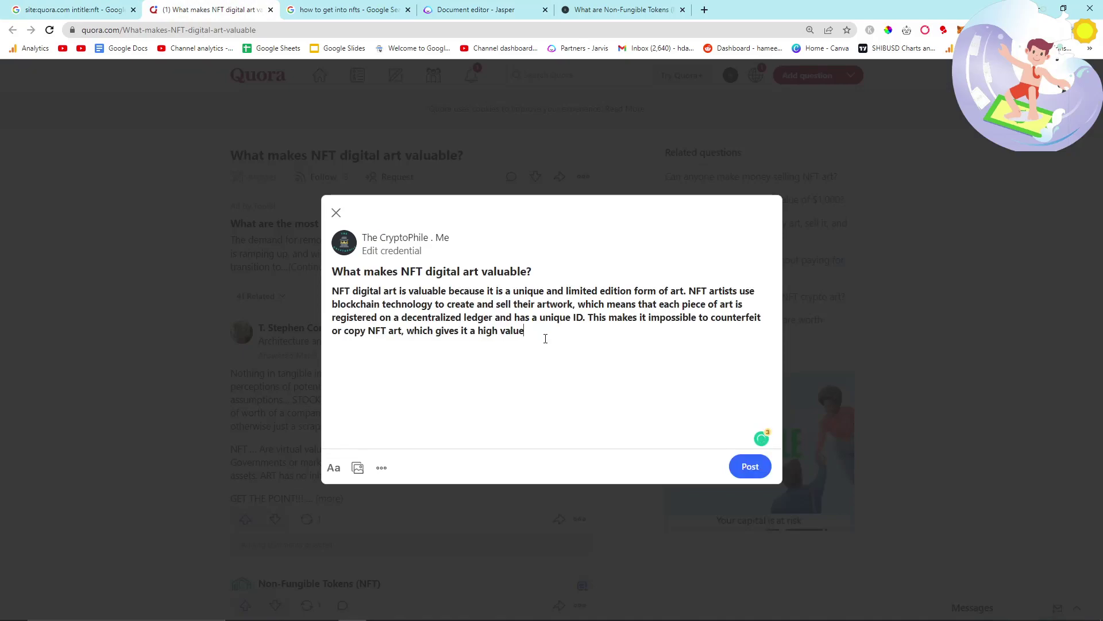
pyautogui.click(751, 467)
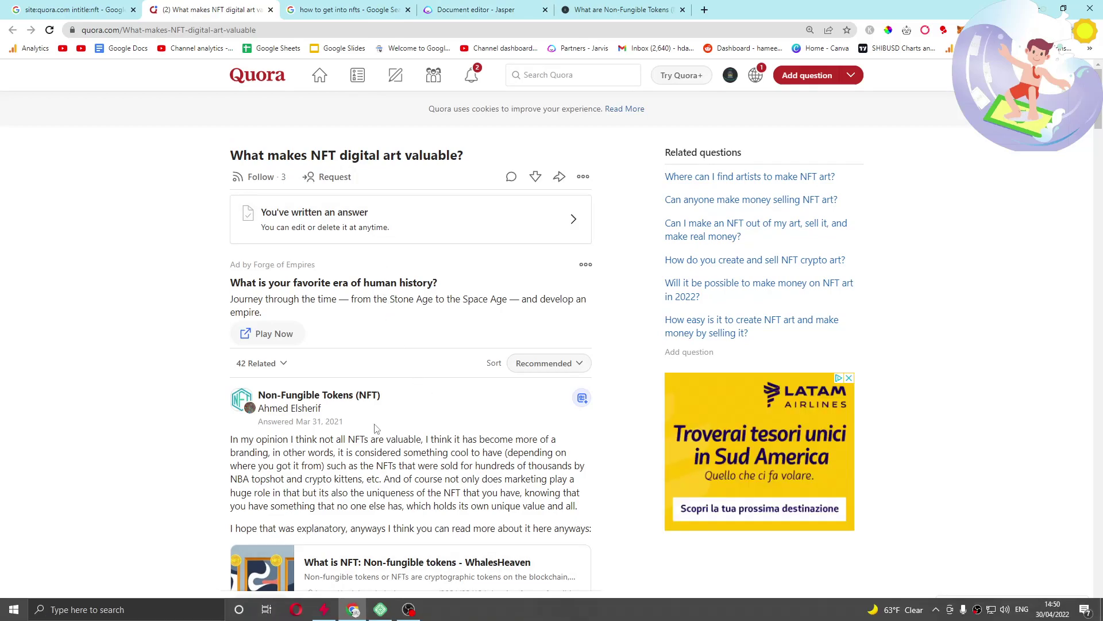
# Examine how the existing Quora answer refers readers to the linked WhalesHeaven article.
pyautogui.scroll(-5, 327, 253)
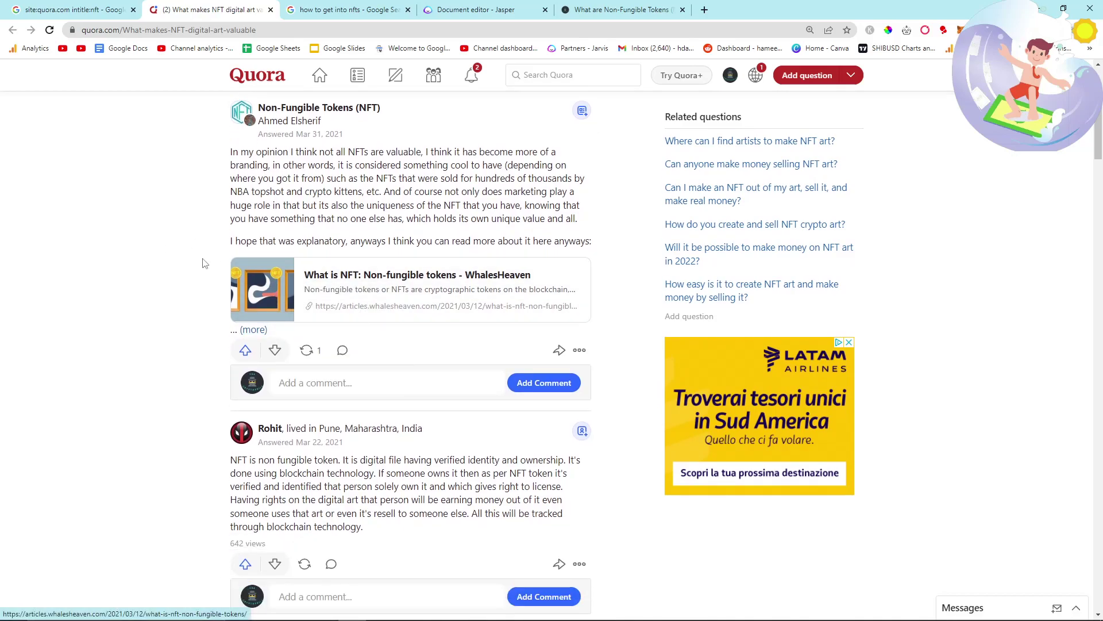
pyautogui.moveTo(229, 242); pyautogui.dragTo(345, 288)
pyautogui.click(163, 273)
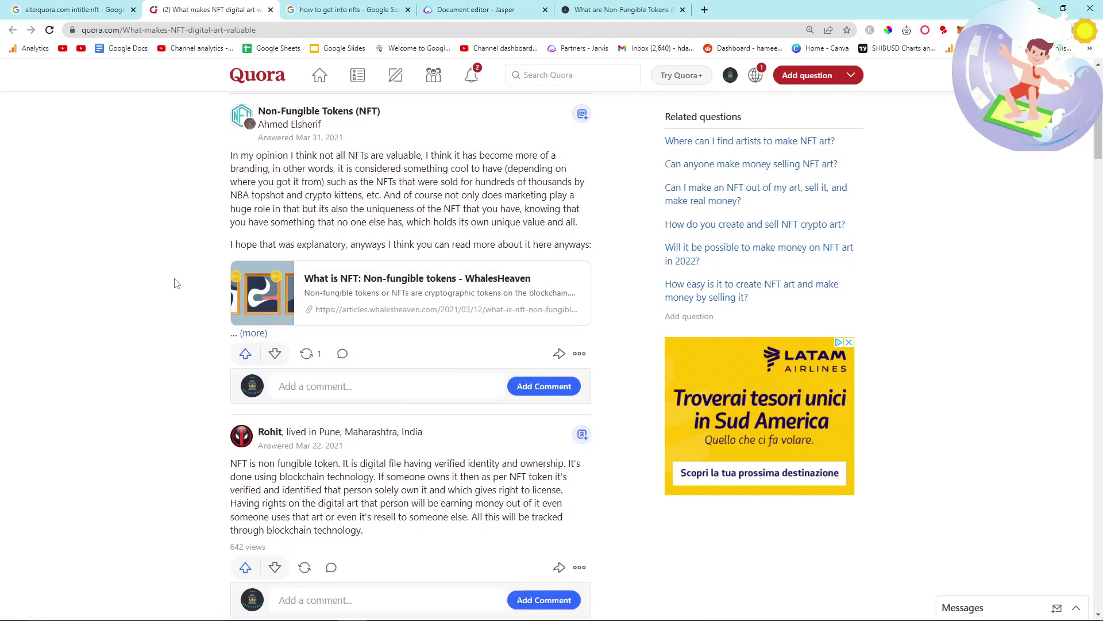
pyautogui.scroll(1, 370, 352)
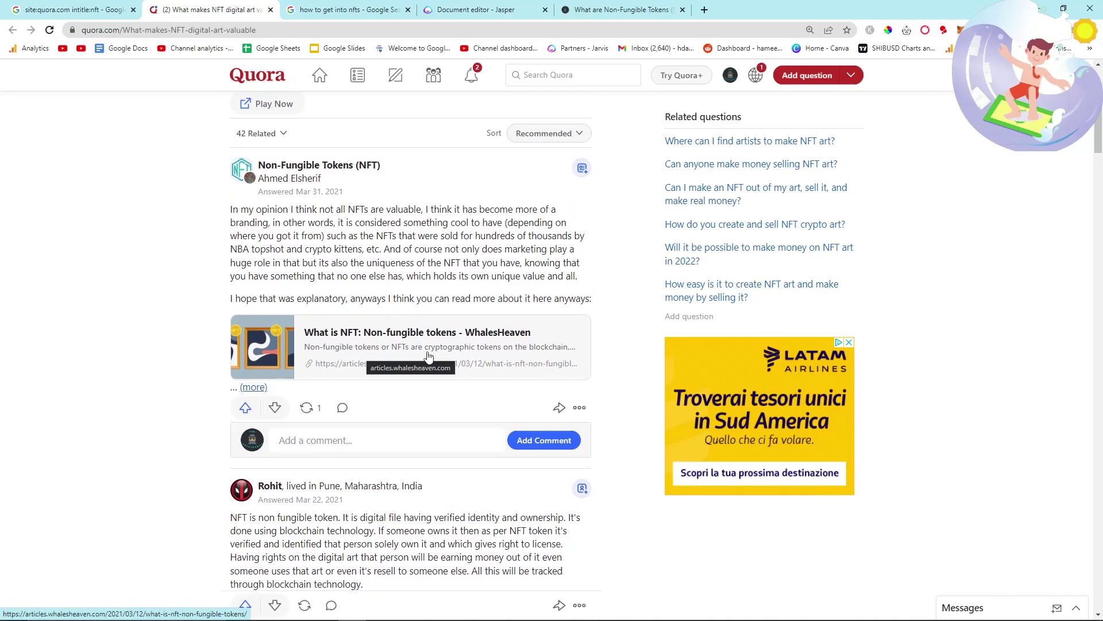
pyautogui.scroll(-12, 400, 333)
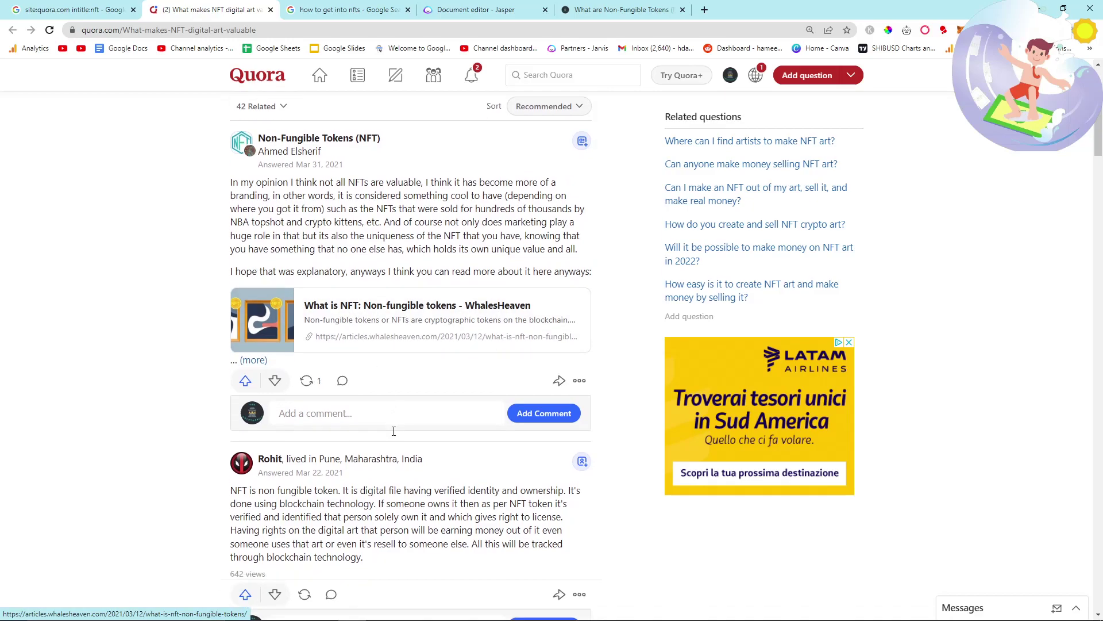
# Expand the Quora answer on tokenizing art and view its linked article "NFTs Ignite The Digital Art Scene" in a new tab.
pyautogui.scroll(-2, 375, 406)
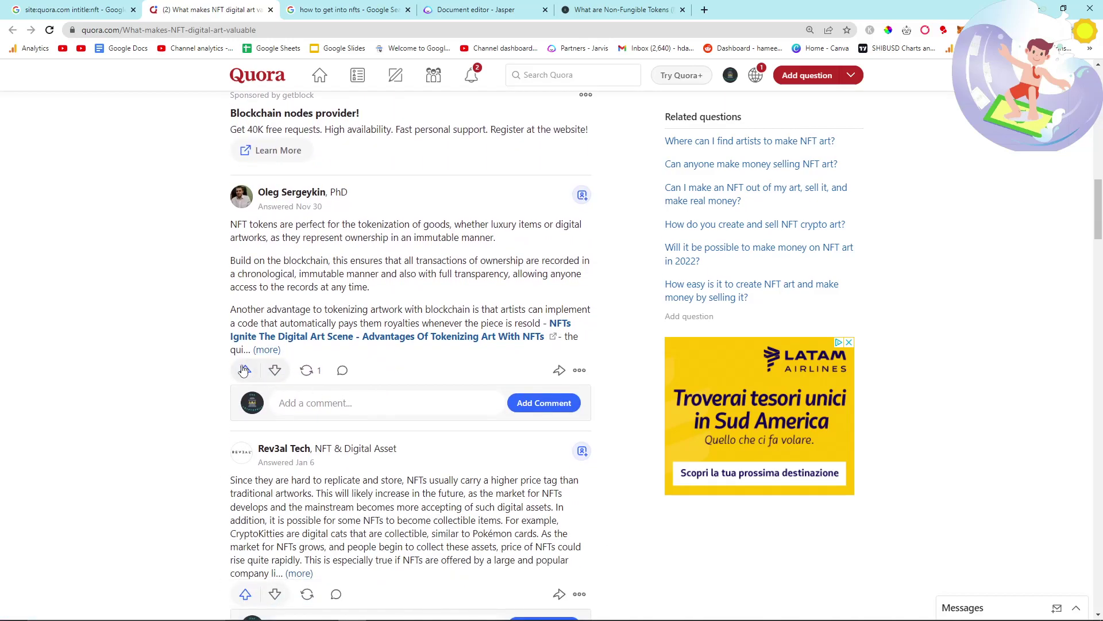
pyautogui.click(274, 349)
pyautogui.middleClick(562, 323)
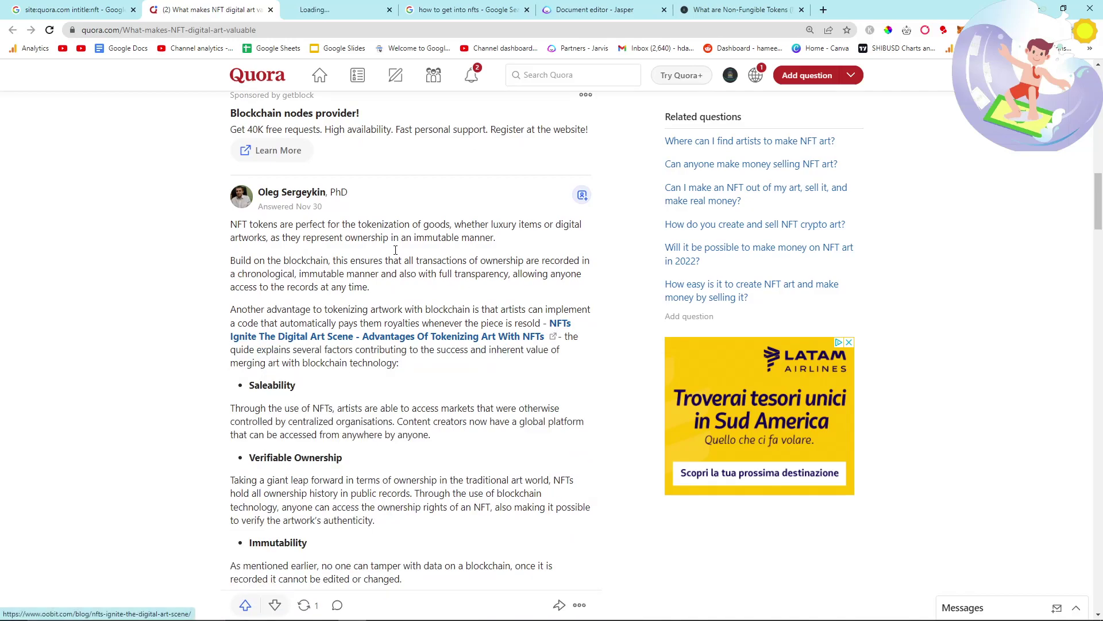
pyautogui.click(327, 11)
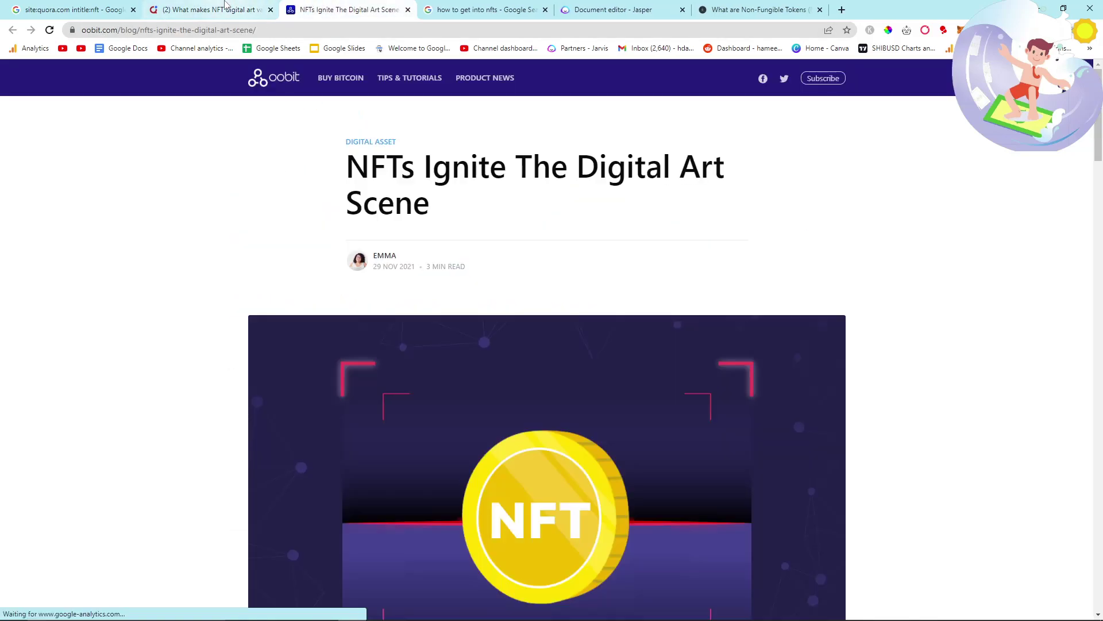
# Open the Quora profile and personal website of the tokenization answer's author, and return to the linked oobit article.
pyautogui.click(210, 10)
pyautogui.scroll(-1, 280, 217)
pyautogui.click(287, 134)
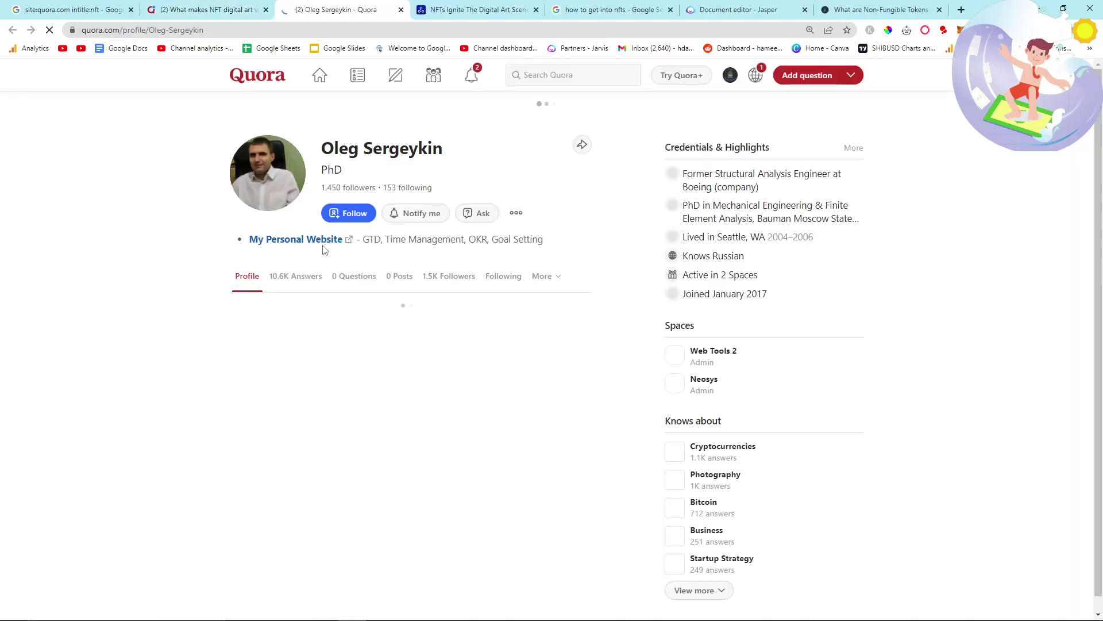
pyautogui.click(297, 248)
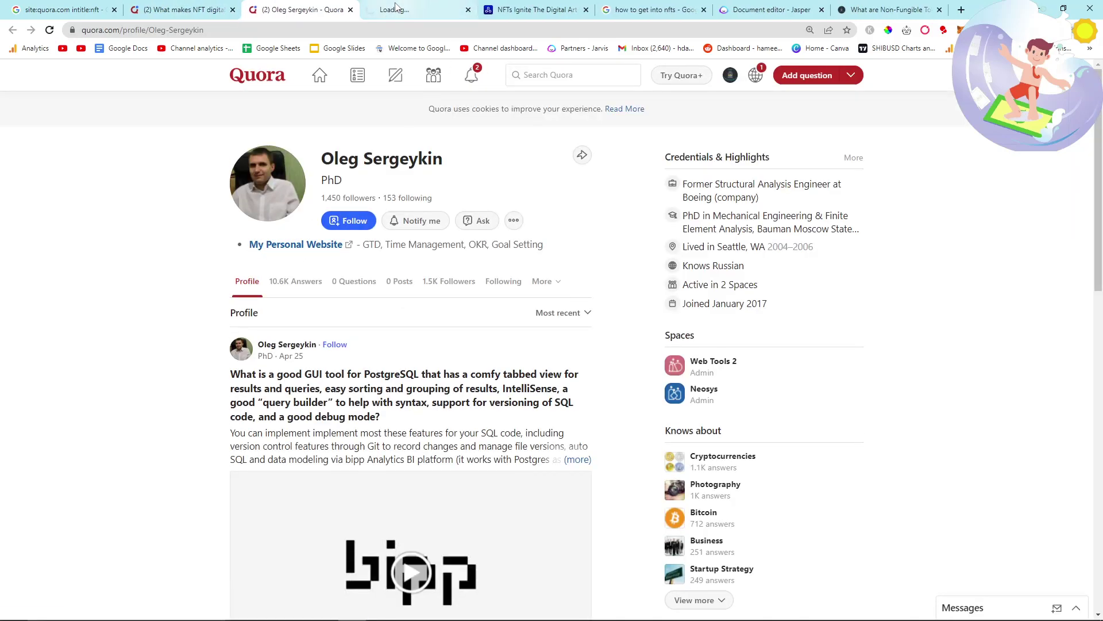
pyautogui.hotkey('ctrl', 'shift', 'Tab')
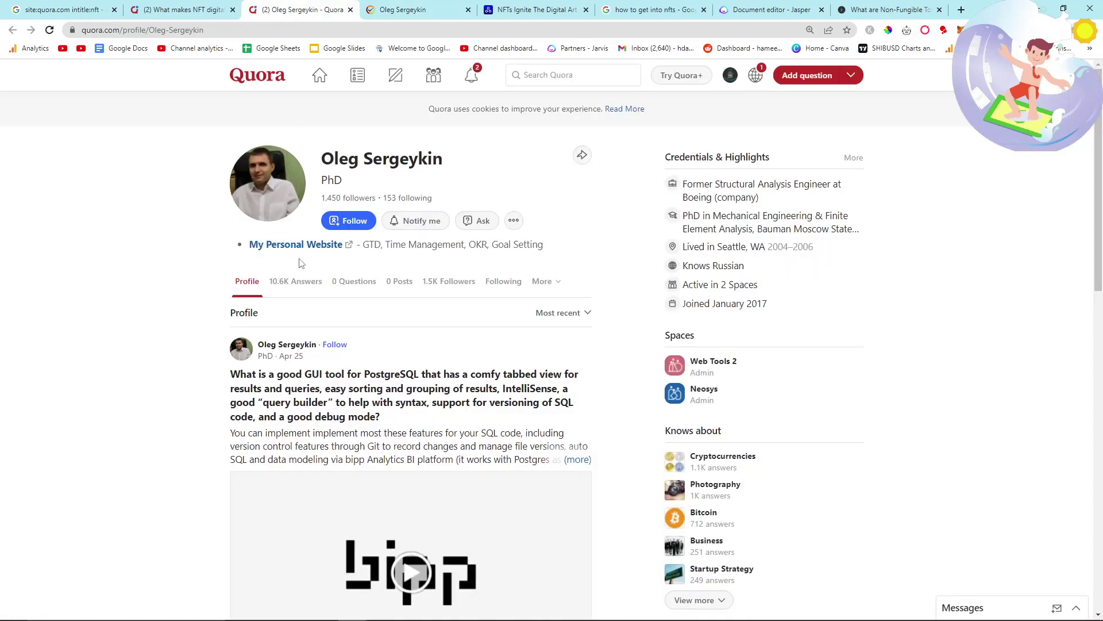
pyautogui.hotkey('ctrl', 'Tab')
pyautogui.hotkey('ctrl', 'Tab')
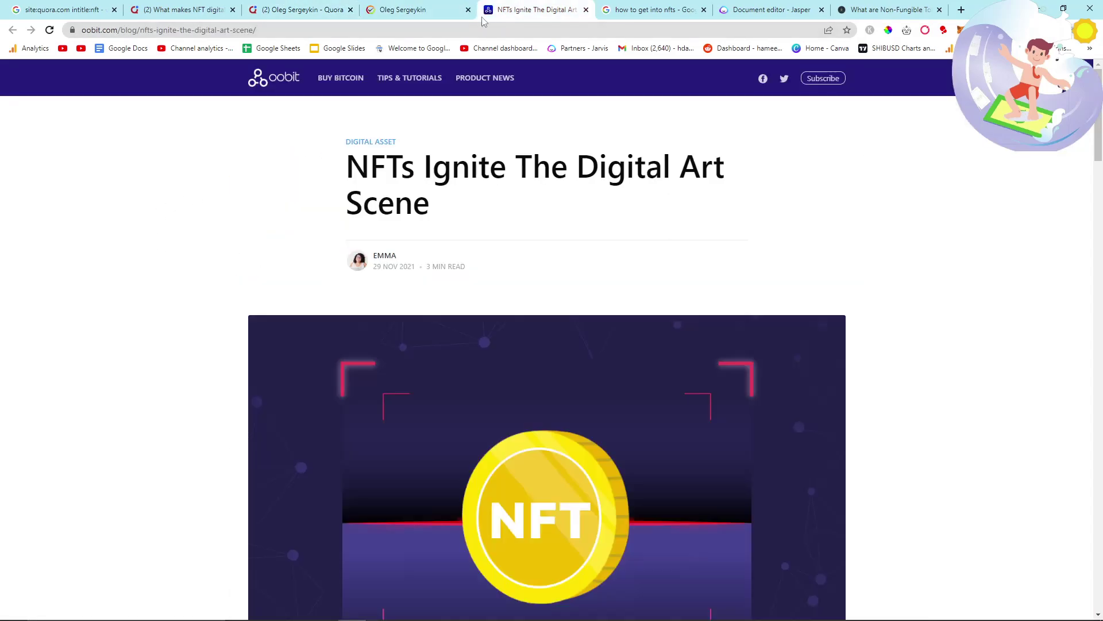
# Leave the current Jasper document with the NFT digital art answer and create a new blank document.
pyautogui.hotkey('ctrl', '1')
pyautogui.scroll(-1, 136, 170)
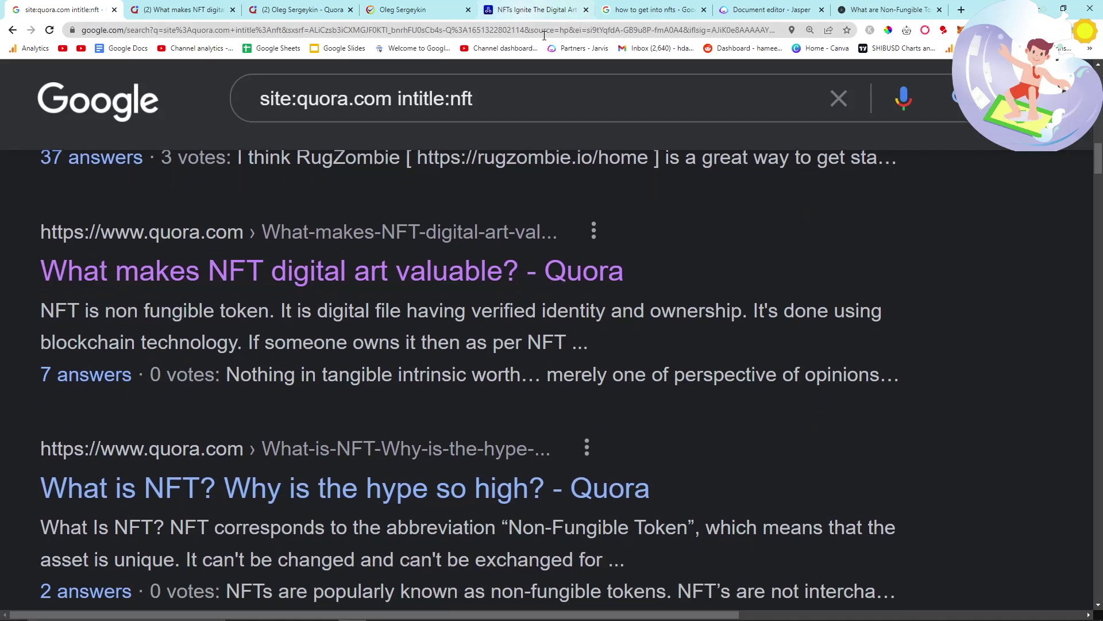
pyautogui.hotkey('ctrl', '7')
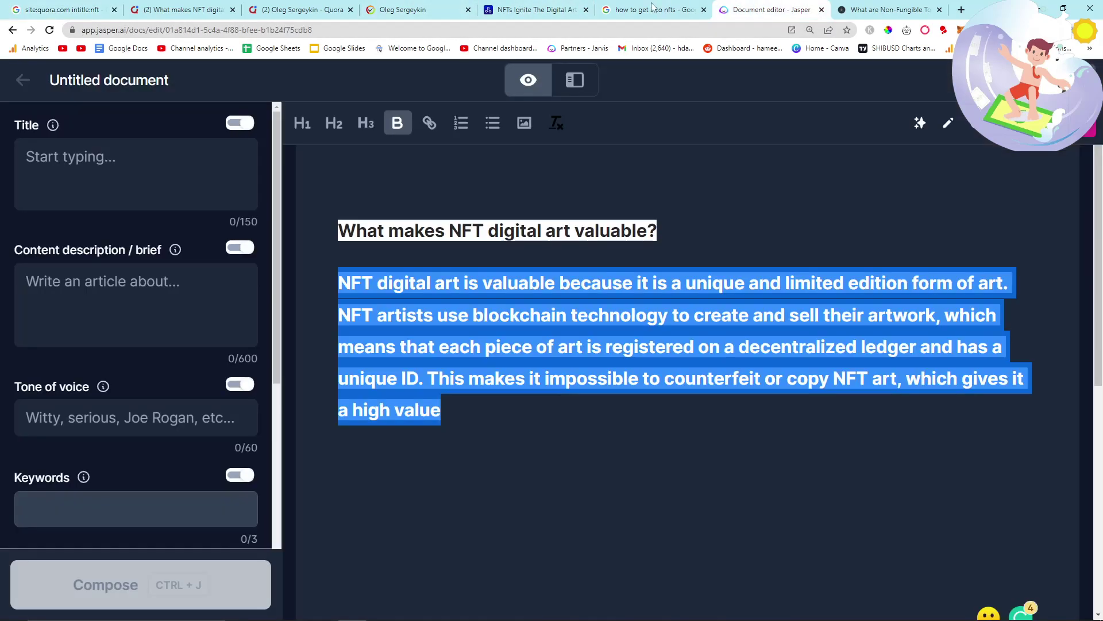
pyautogui.click(13, 30)
pyautogui.click(419, 310)
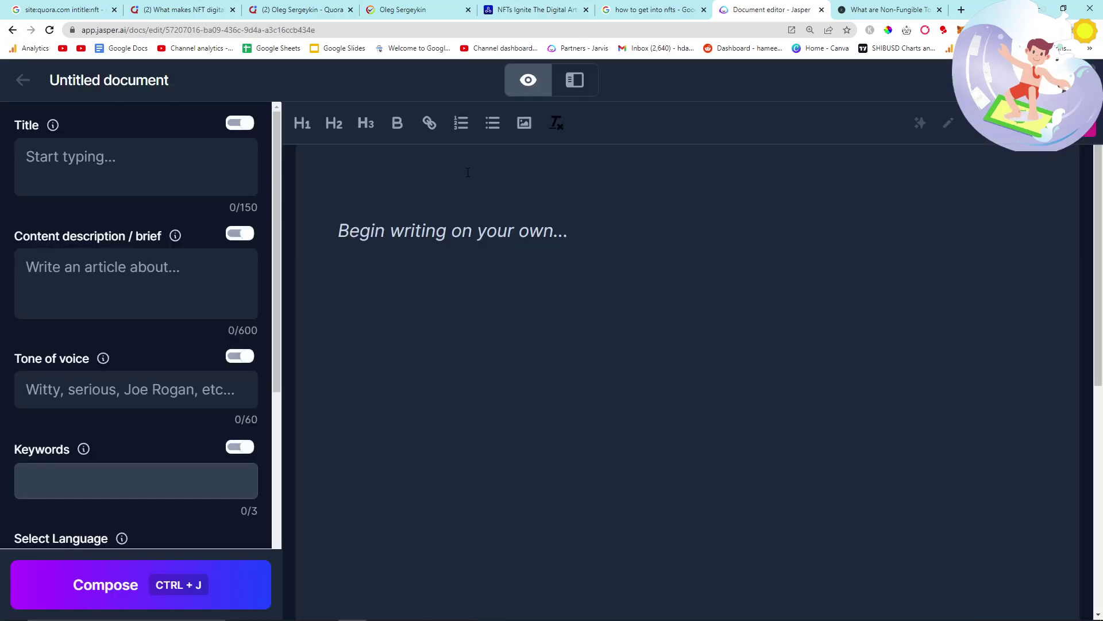
# Copy the question "What makes NFT digital art valuable?" from the Google results into the blank Jasper document as its first line.
pyautogui.write('NFT digital art is valuable because it is a unique and limited edition form of art. NFT artists use blockchain technology to create and sell their artwork, which means that each piece of art is registered on a decentralized ledger and has a unique ID. This makes it impossible to counterfeit or copy NFT art, which gives it a high value')
pyautogui.hotkey('ctrl', 'z')
pyautogui.hotkey('ctrl', '1')
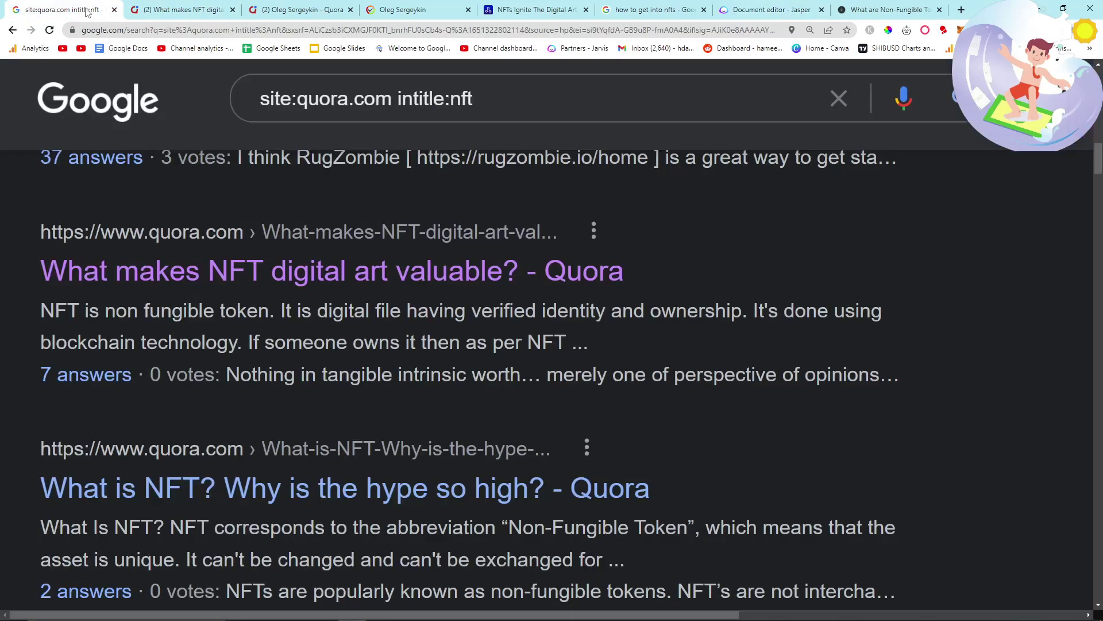
pyautogui.moveTo(9, 268); pyautogui.dragTo(520, 270)
pyautogui.hotkey('ctrl', 'c')
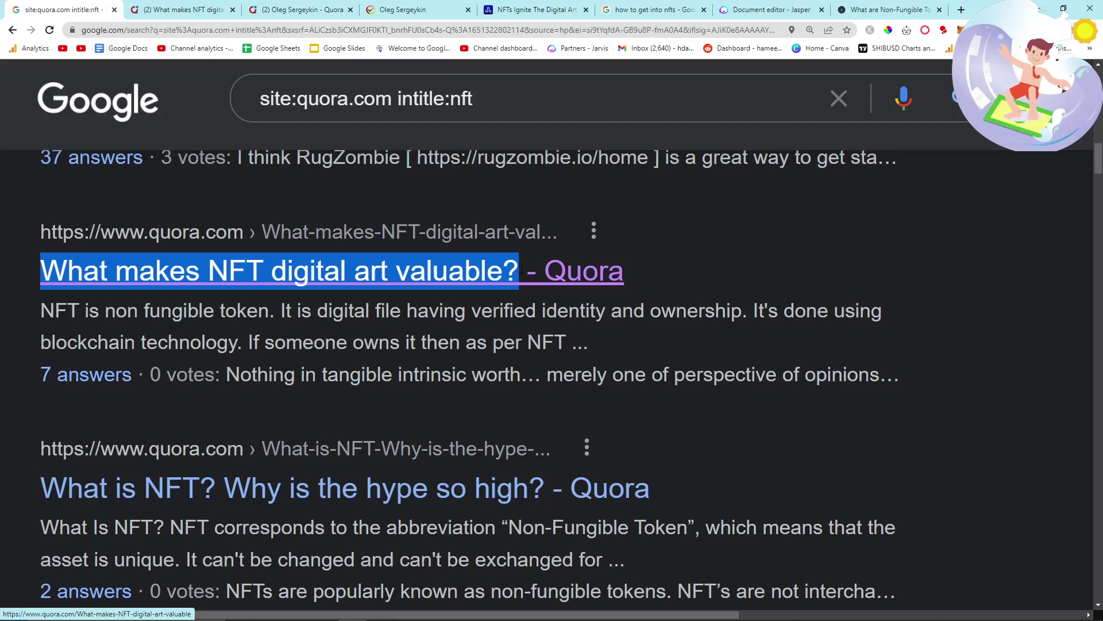
pyautogui.hotkey('ctrl', '7')
pyautogui.hotkey('ctrl', 'v')
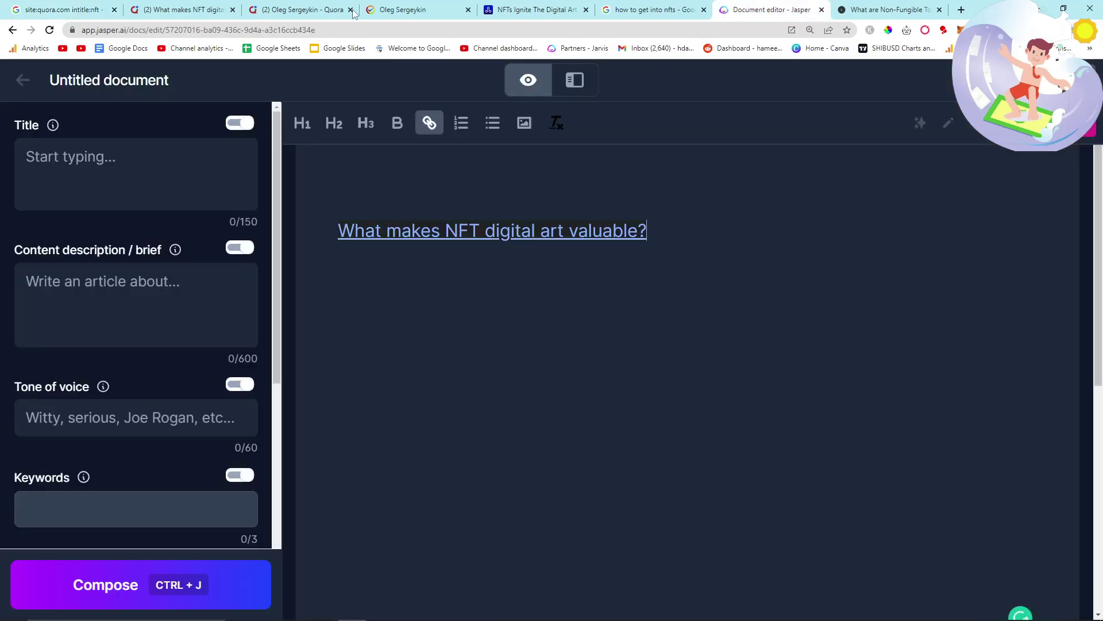
# Load google.com in place of the thecryptophile.me article and search for "What makes NFT digital art valuable?".
pyautogui.click(869, 14)
pyautogui.hotkey('ctrl', 'l')
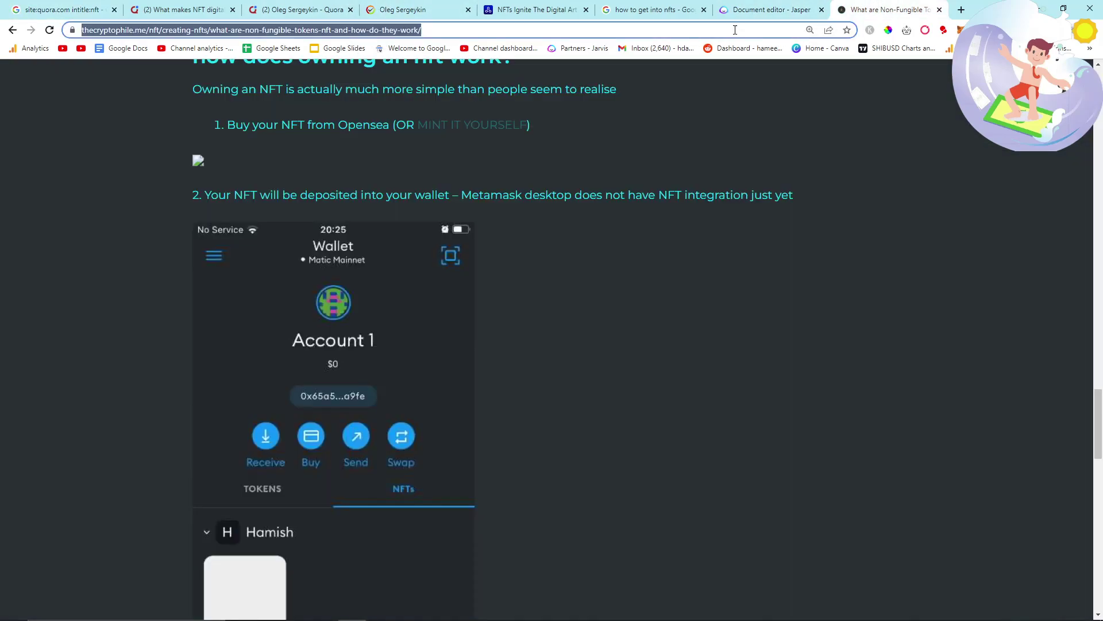
pyautogui.write('google.com')
pyautogui.press('Return')
pyautogui.hotkey('ctrl', 'v')
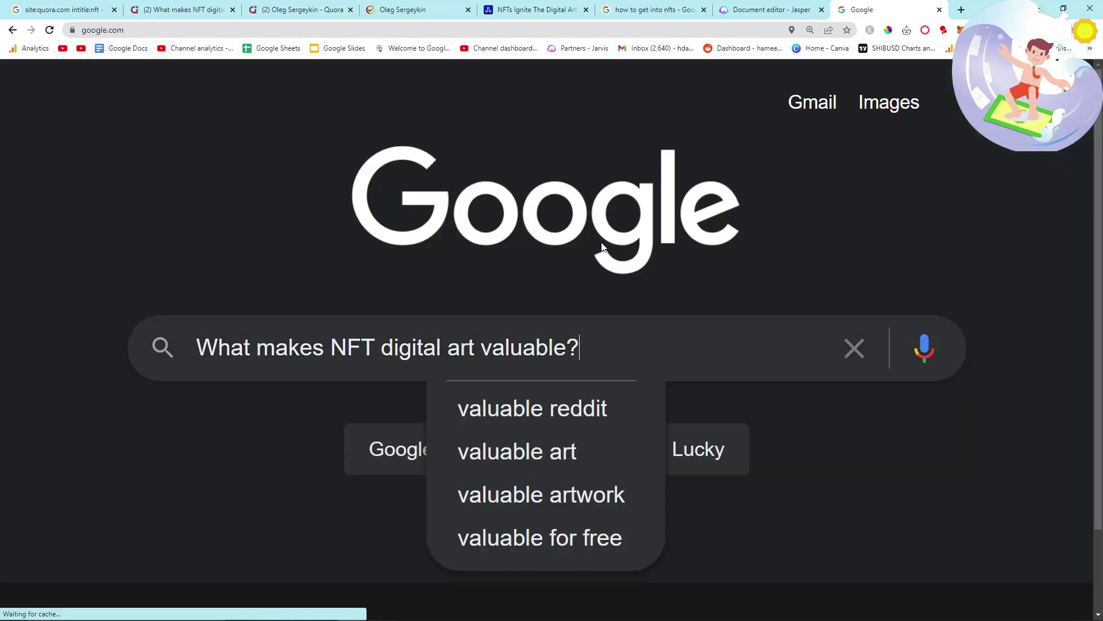
pyautogui.press('Return')
# Copy the three "People also ask" questions from the search results and add them below the first question in the Jasper document.
pyautogui.hotkey('ctrl', '0')
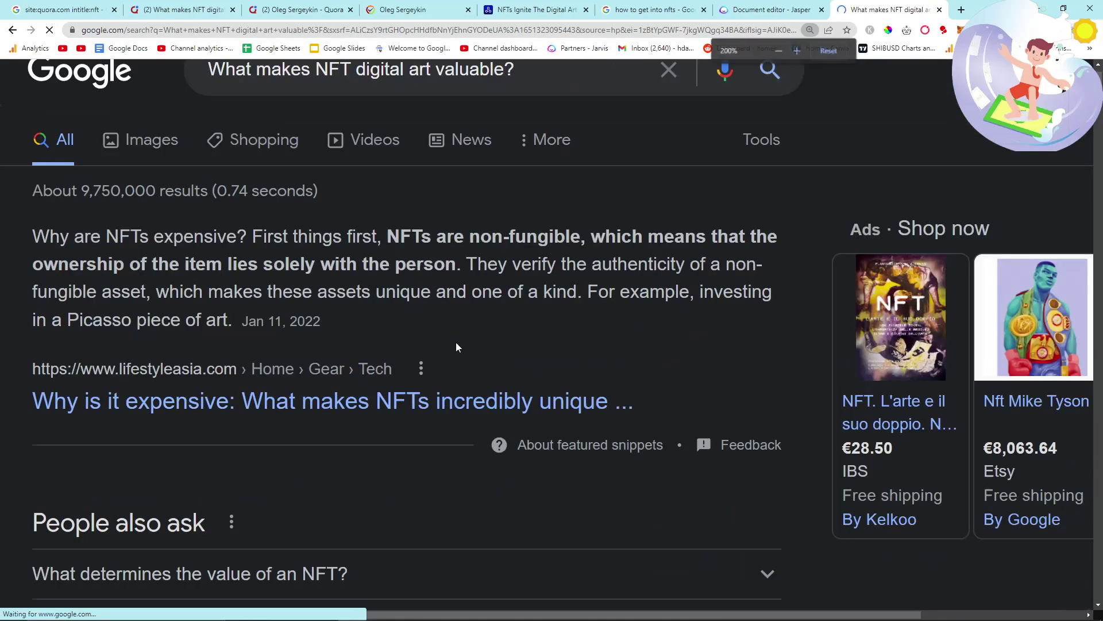
pyautogui.scroll(-4, 399, 357)
pyautogui.hotkey('ctrl', '+')
pyautogui.hotkey('ctrl', '+')
pyautogui.hotkey('ctrl', '+')
pyautogui.hotkey('ctrl', '+')
pyautogui.hotkey('ctrl', '+')
pyautogui.hotkey('ctrl', '+')
pyautogui.scroll(-1, 210, 418)
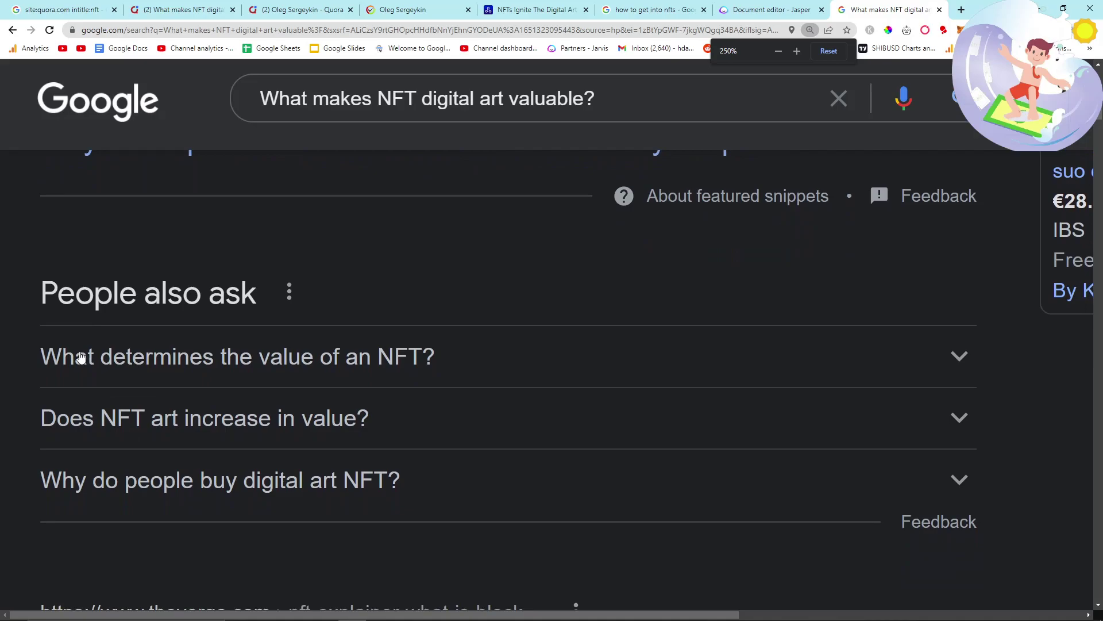
pyautogui.moveTo(40, 345); pyautogui.dragTo(392, 468)
pyautogui.hotkey('ctrl', 'c')
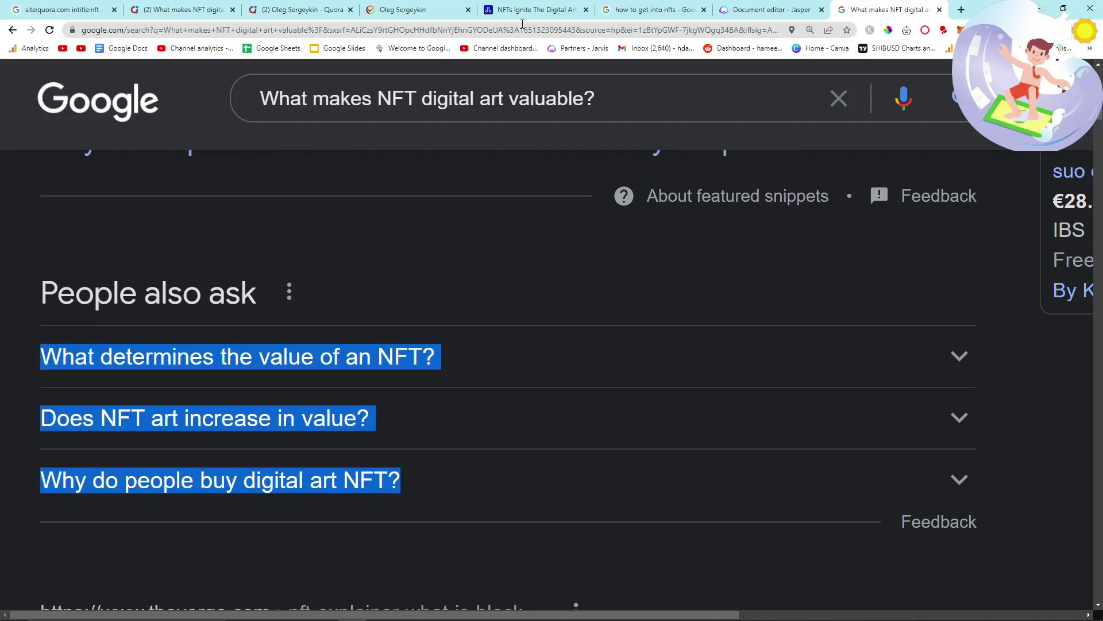
pyautogui.click(752, 10)
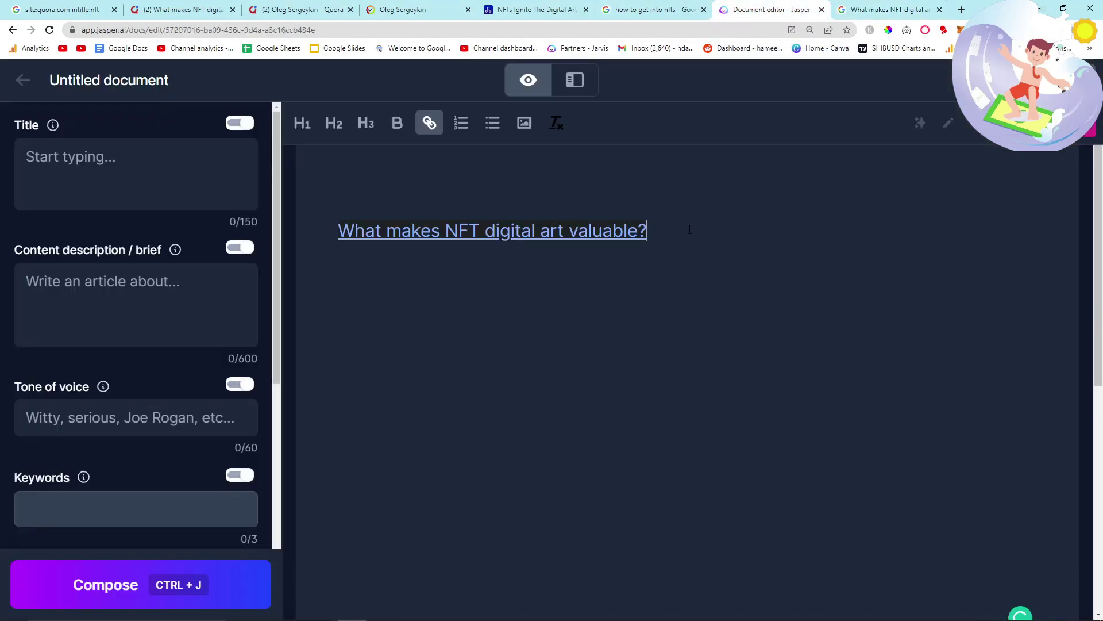
pyautogui.press('Return')
pyautogui.hotkey('ctrl', 'v')
# Expand the three original "People also ask" questions in Google to load more related questions, and look through the longer list.
pyautogui.click(888, 10)
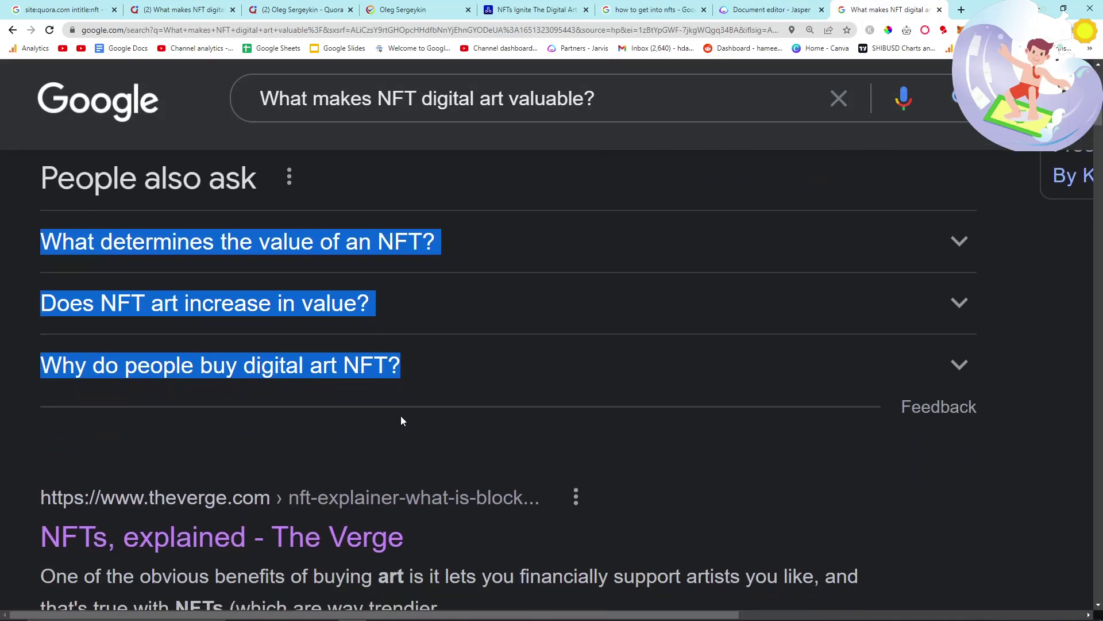
pyautogui.click(252, 363)
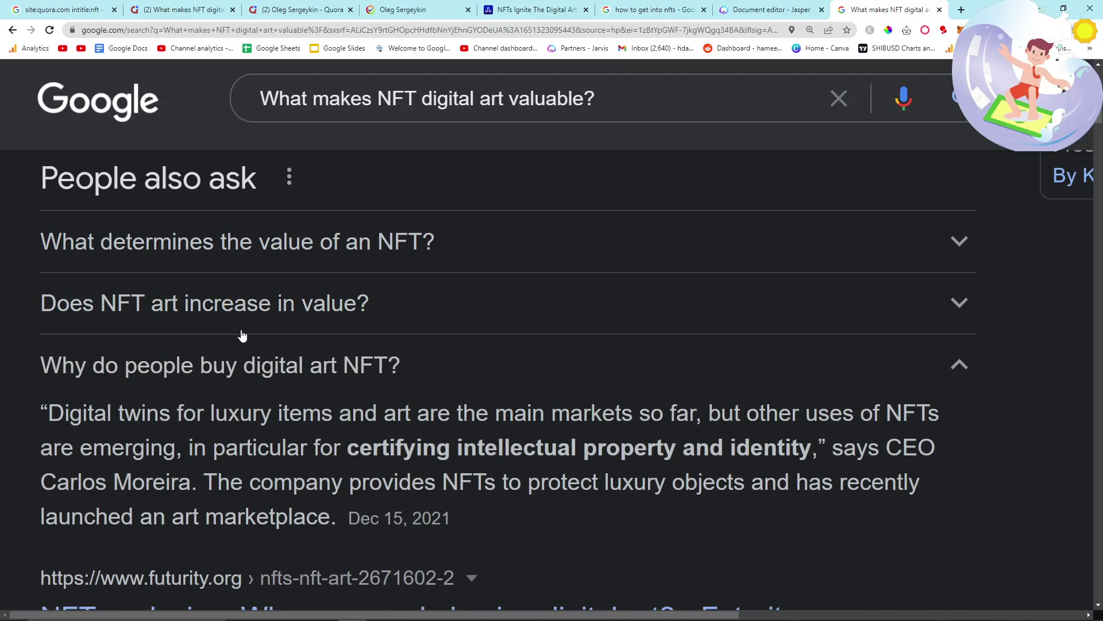
pyautogui.click(247, 315)
pyautogui.click(296, 258)
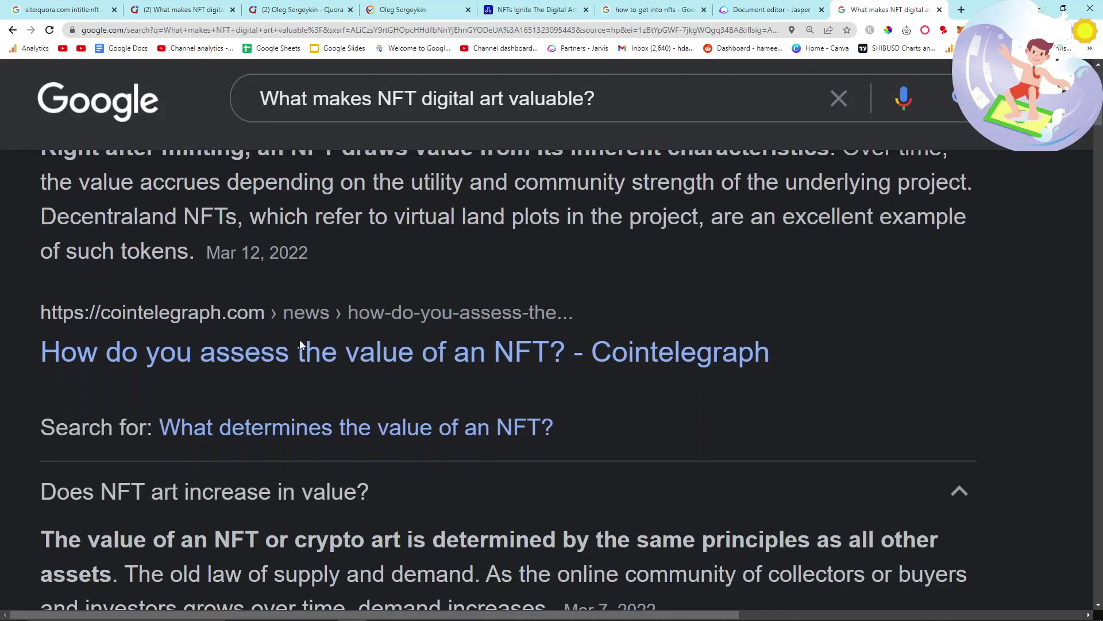
pyautogui.scroll(-5, 297, 345)
pyautogui.scroll(-7, 268, 369)
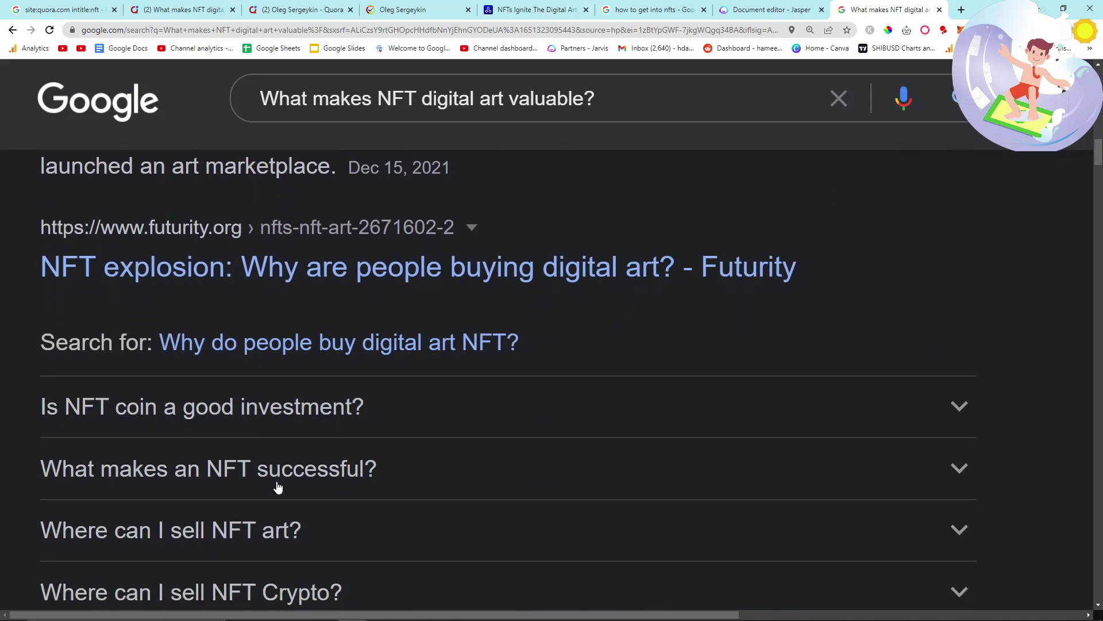
pyautogui.scroll(-5, 277, 483)
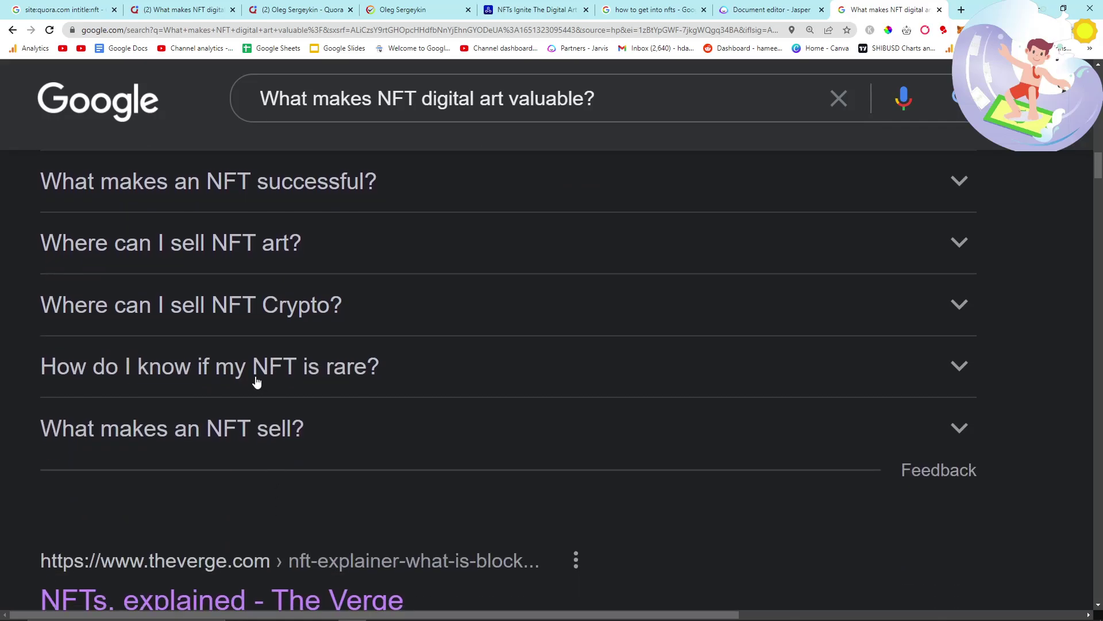
# Expand "How do I know if my NFT is rare?" in Google and add that question to the end of the Jasper list.
pyautogui.click(257, 382)
pyautogui.scroll(-8, 286, 494)
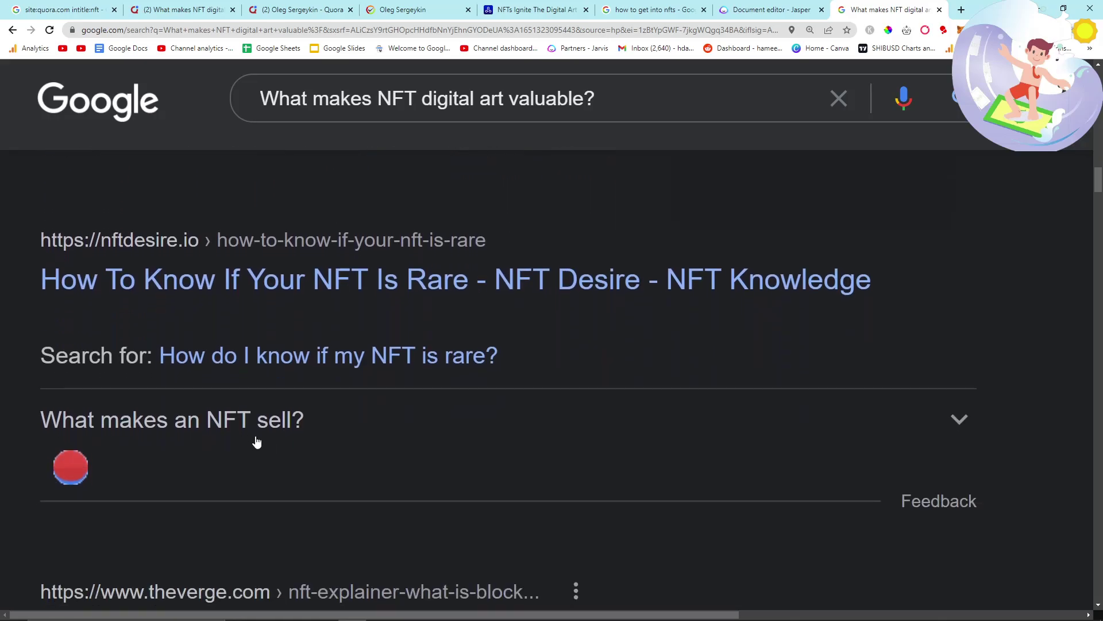
pyautogui.scroll(5, 202, 411)
pyautogui.scroll(3, 58, 351)
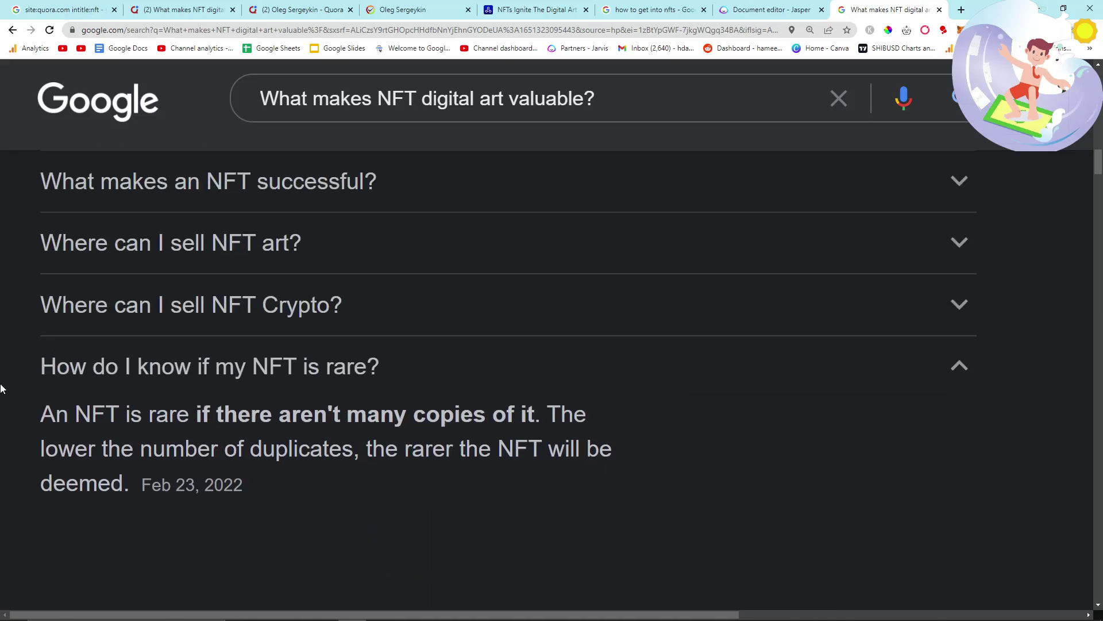
pyautogui.moveTo(42, 366); pyautogui.dragTo(369, 364)
pyautogui.hotkey('ctrl', 'c')
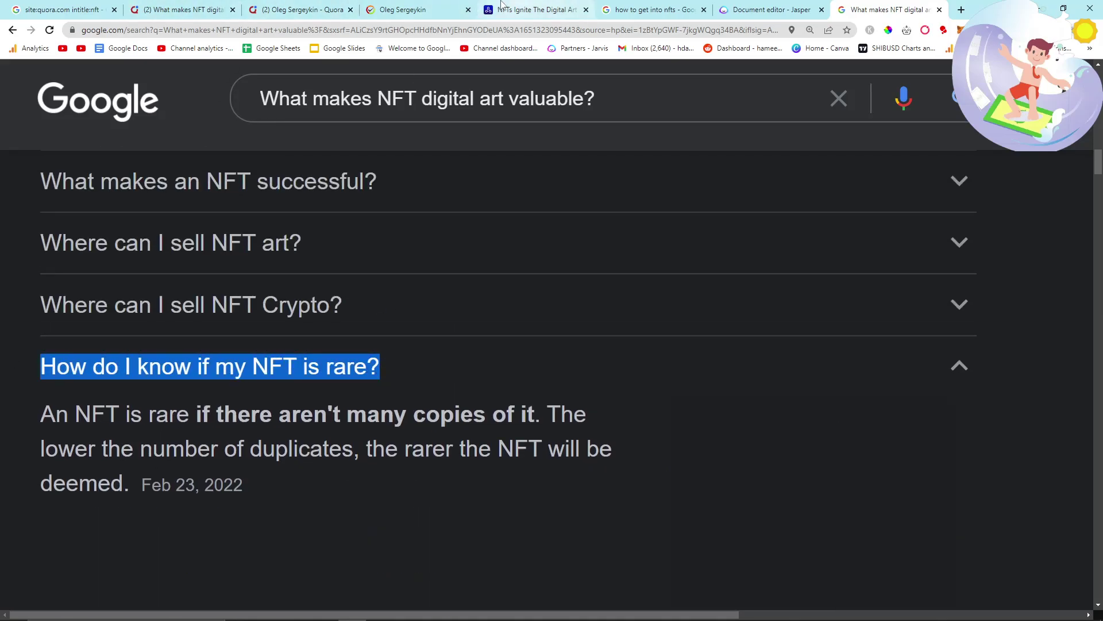
pyautogui.click(764, 10)
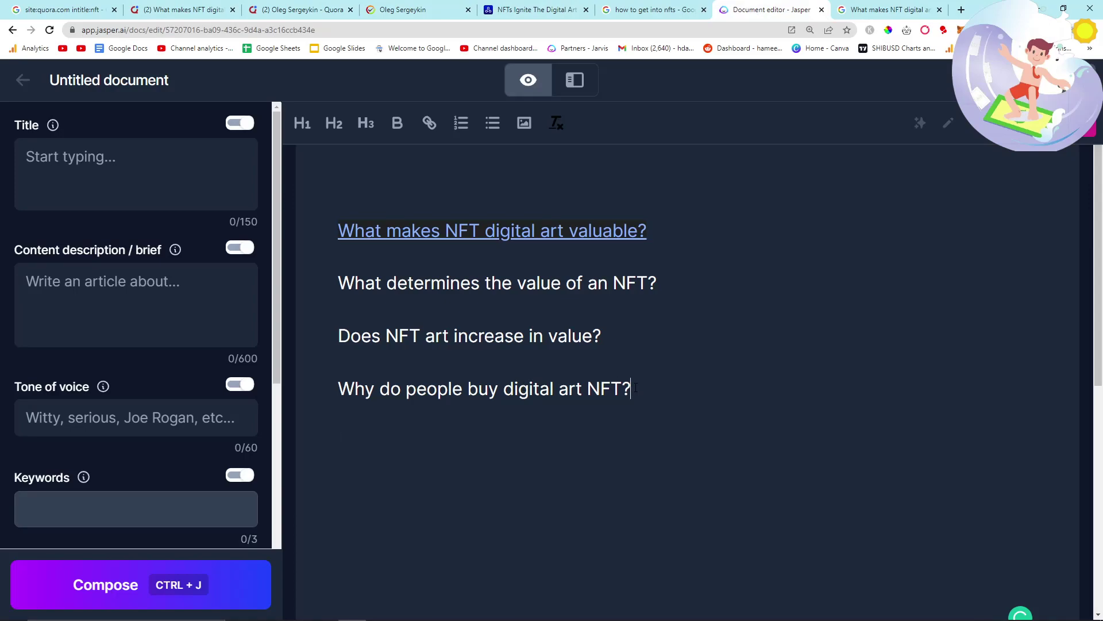
pyautogui.press('Return')
pyautogui.hotkey('ctrl', 'v')
# Copy the related question "What makes an NFT successful?" from Google to the end of the Jasper question list.
pyautogui.hotkey('ctrl', 'Tab')
pyautogui.scroll(4, 688, 389)
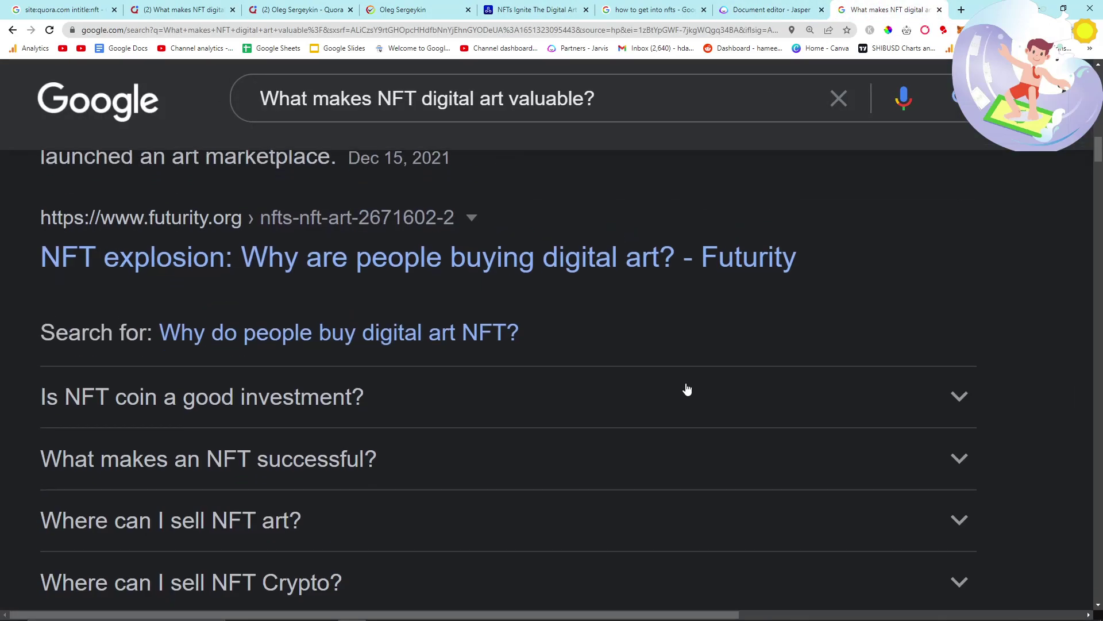
pyautogui.scroll(-2, 687, 390)
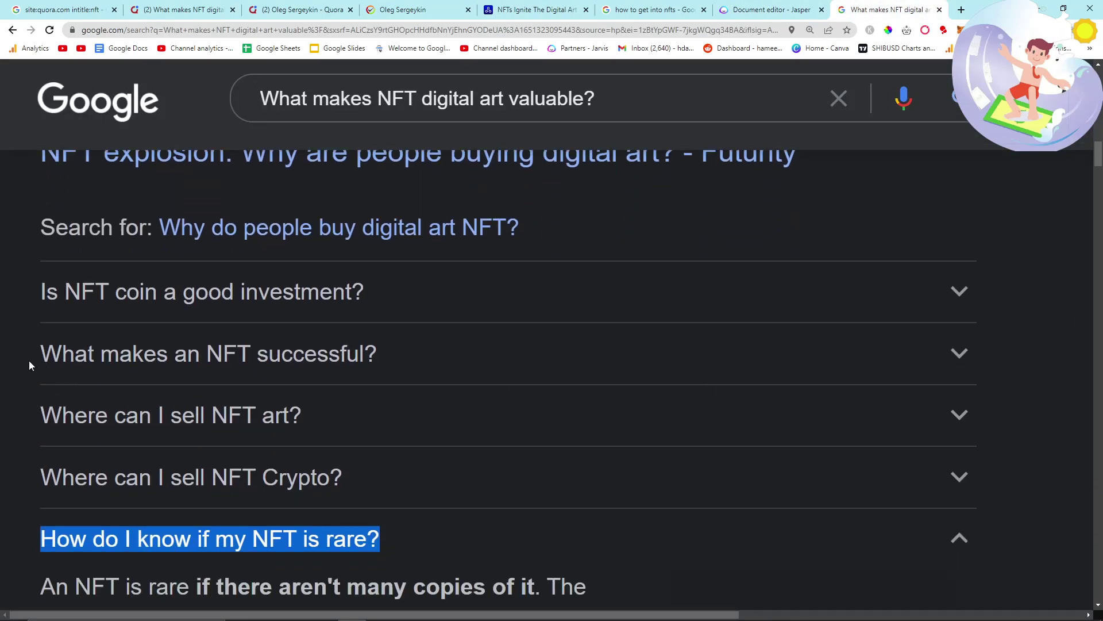
pyautogui.moveTo(29, 364); pyautogui.dragTo(345, 373)
pyautogui.hotkey('ctrl', 'c')
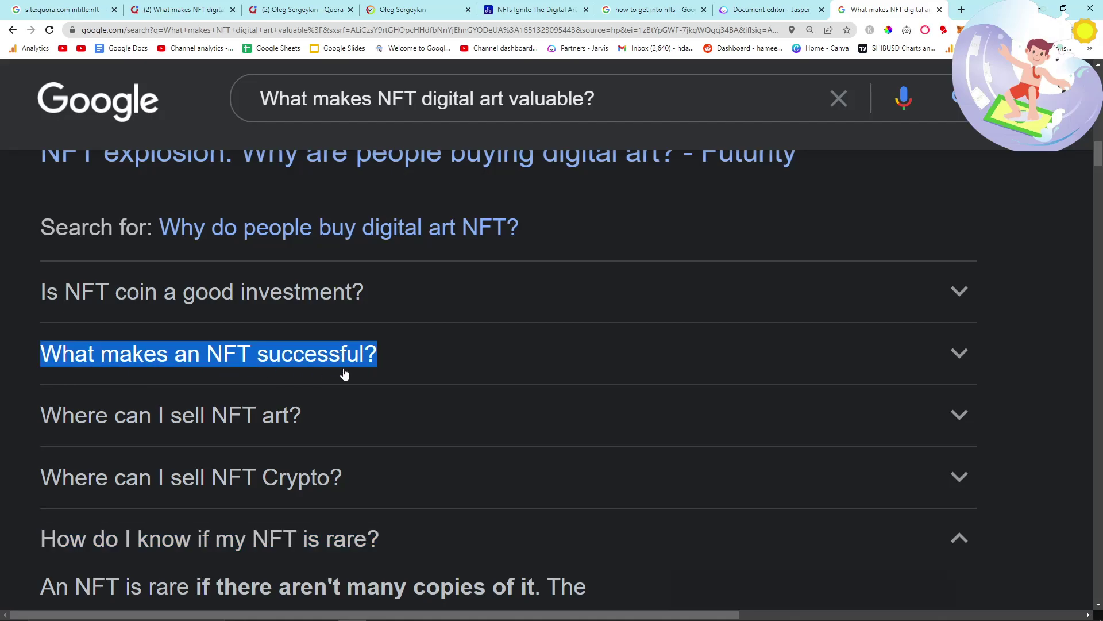
pyautogui.click(768, 6)
pyautogui.press('Return')
pyautogui.hotkey('ctrl', 'v')
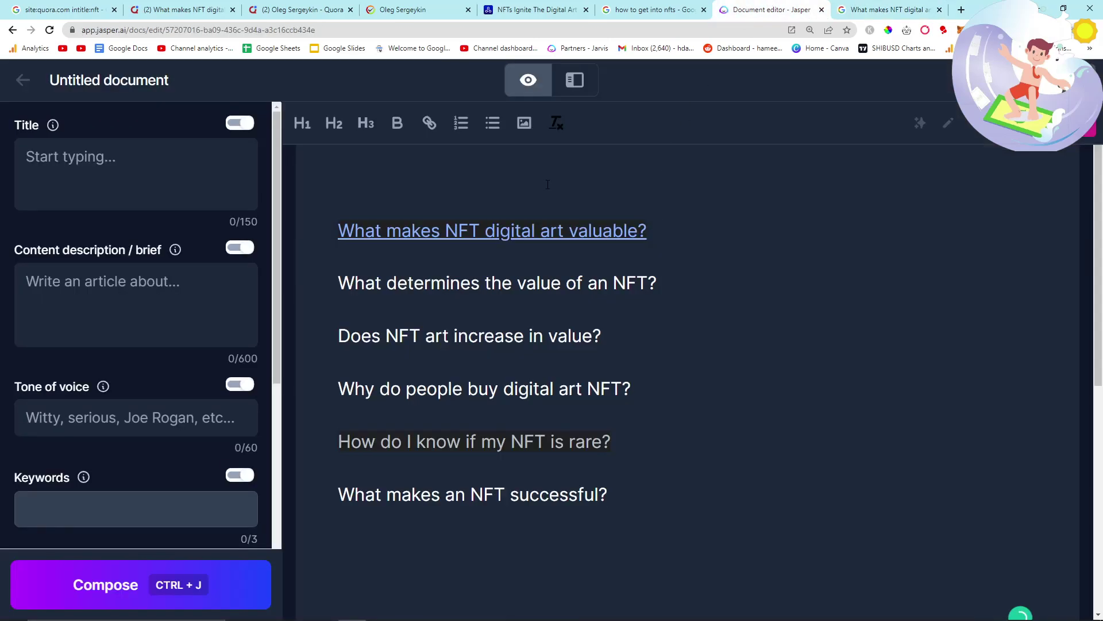
# Title the Jasper document "What makes NFT digital art valuable?" using its first question, and return to the documents overview.
pyautogui.moveTo(646, 231); pyautogui.dragTo(222, 77)
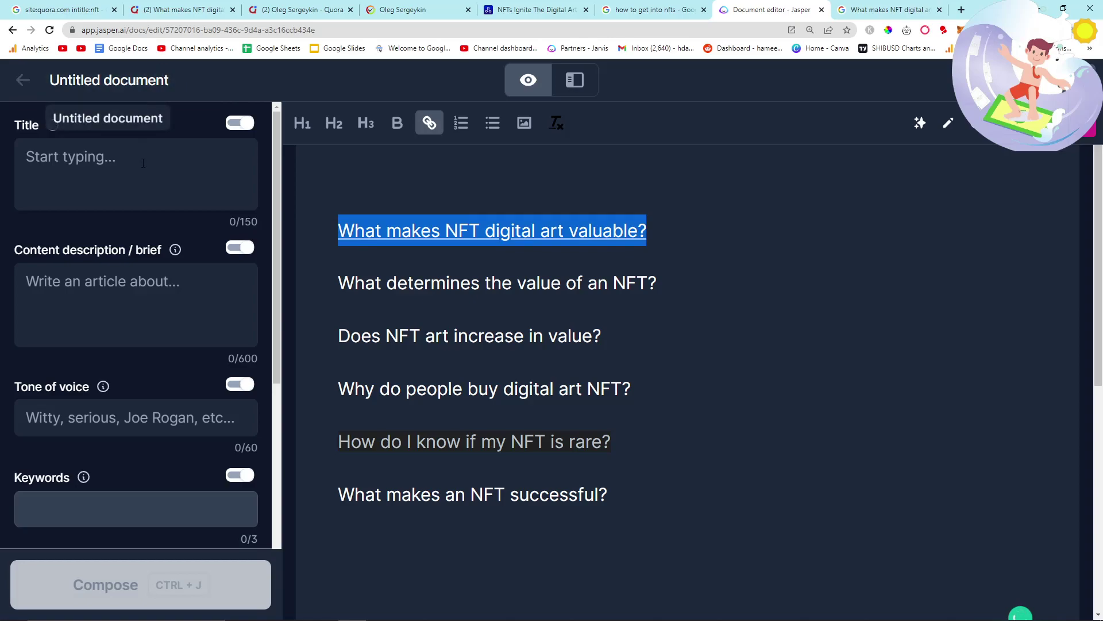
pyautogui.moveTo(143, 164); pyautogui.dragTo(133, 166)
pyautogui.click(23, 86)
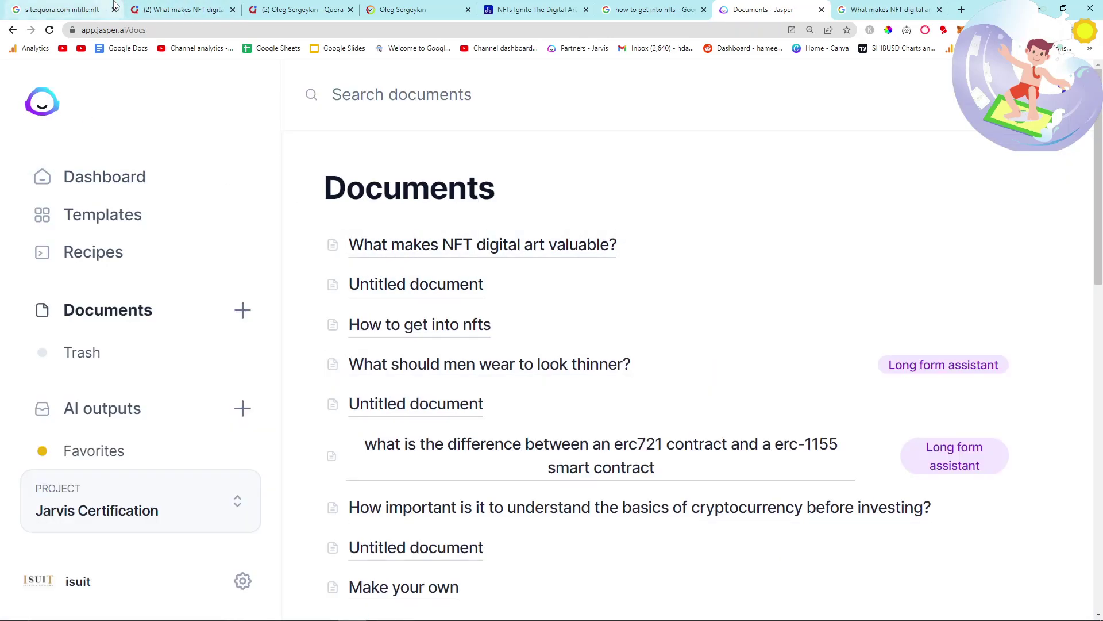
# Look through the further Quora questions in the "site:quora.com intitle:nft" results and return to the Jasper documents overview.
pyautogui.click(63, 10)
pyautogui.scroll(-2, 316, 389)
pyautogui.scroll(-1, 149, 360)
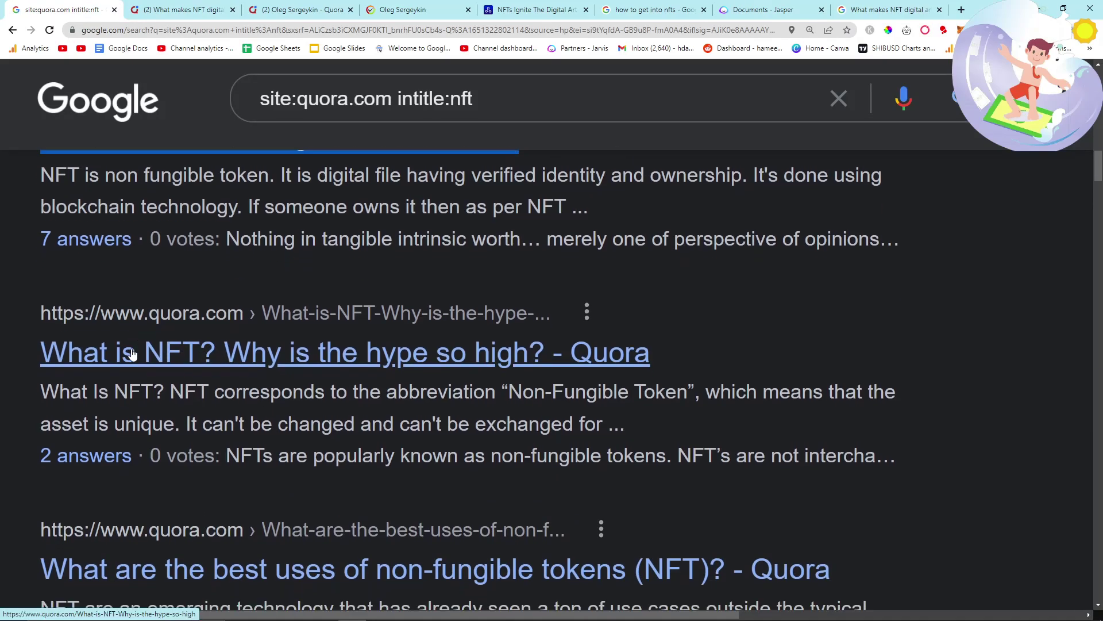
pyautogui.click(764, 5)
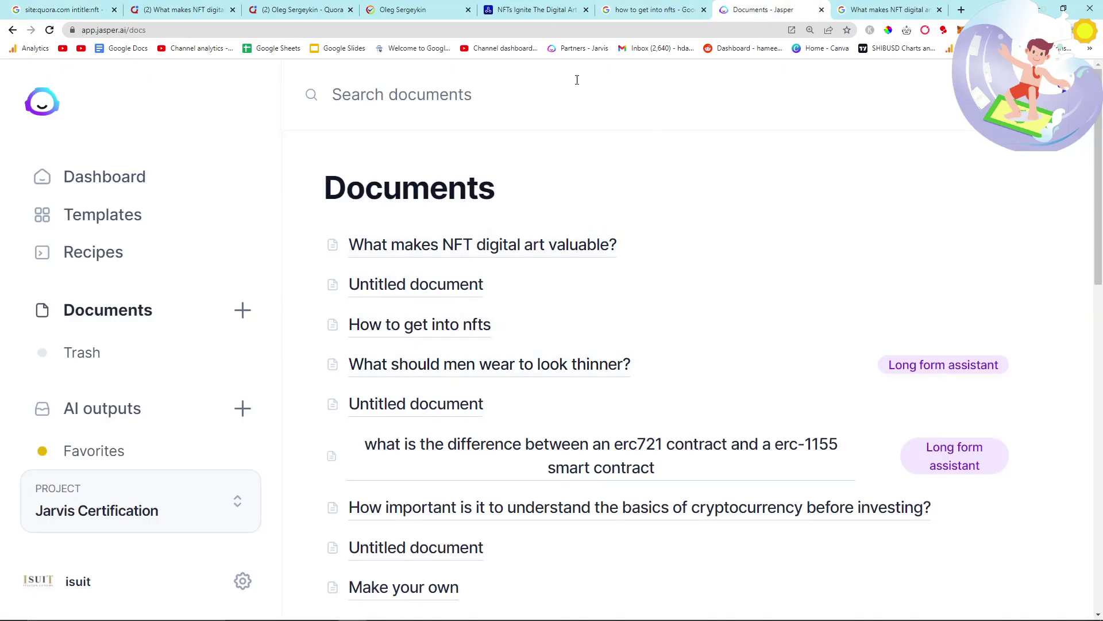
# Reopen "What makes NFT digital art valuable?", run the command "> write more titles" below the last question, and undo the generated titles.
pyautogui.click(484, 245)
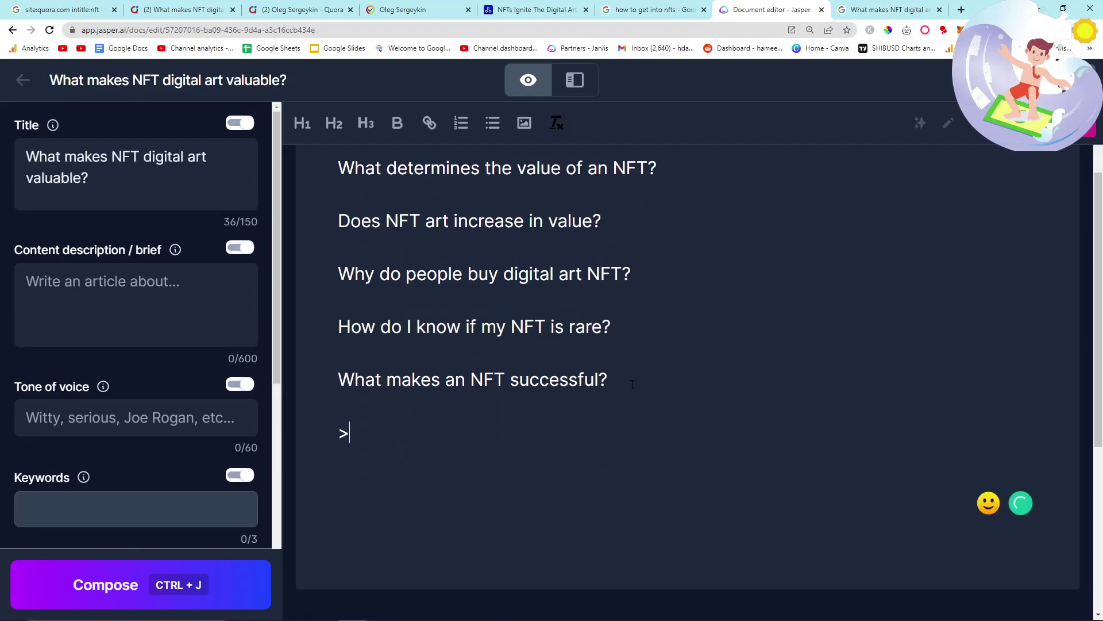
pyautogui.write('write more titles')
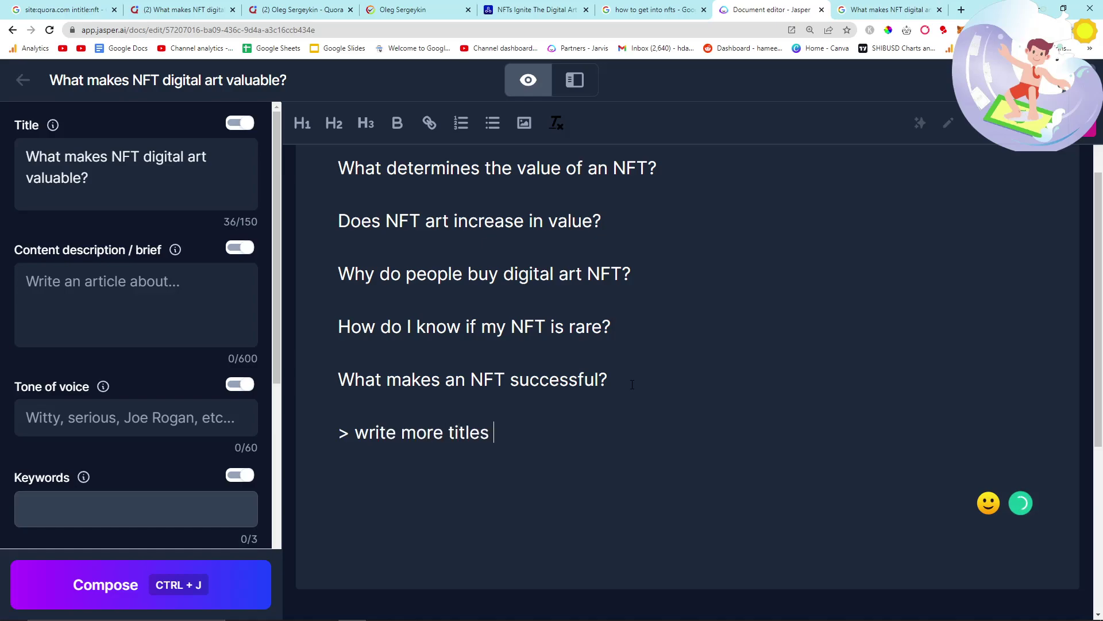
pyautogui.moveTo(502, 429); pyautogui.dragTo(281, 432)
pyautogui.hotkey('ctrl', 'j')
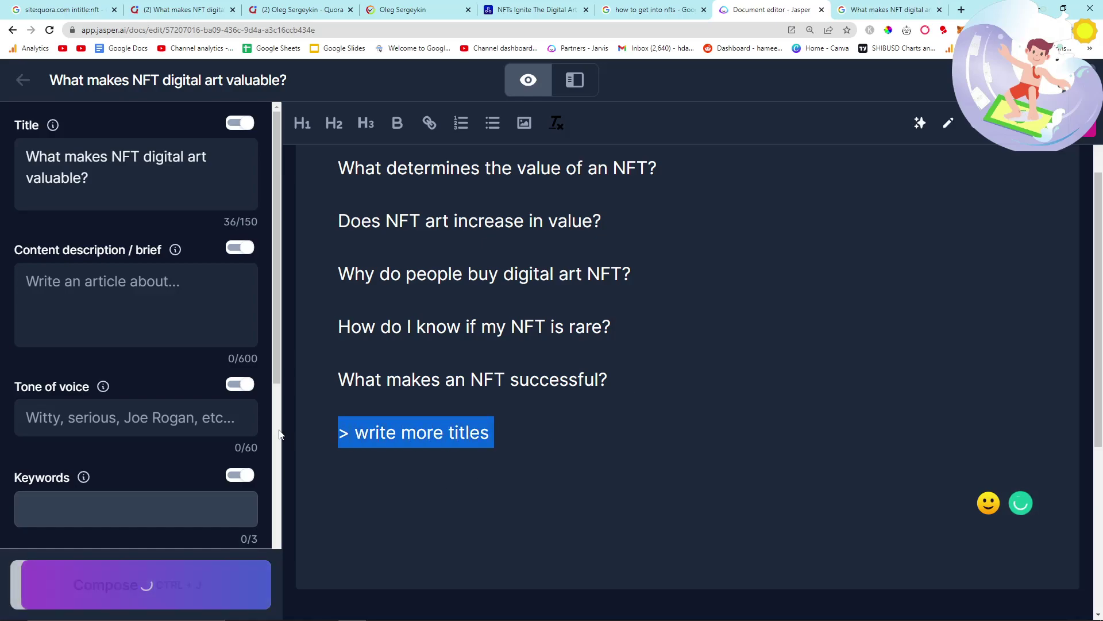
pyautogui.scroll(-1, 561, 462)
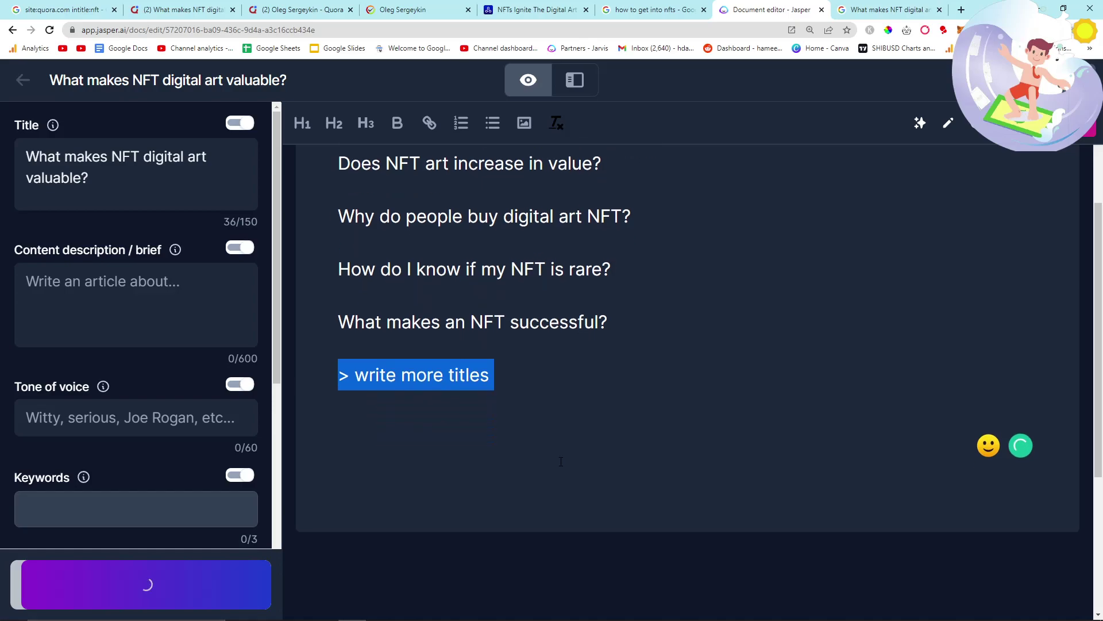
pyautogui.scroll(-1, 528, 464)
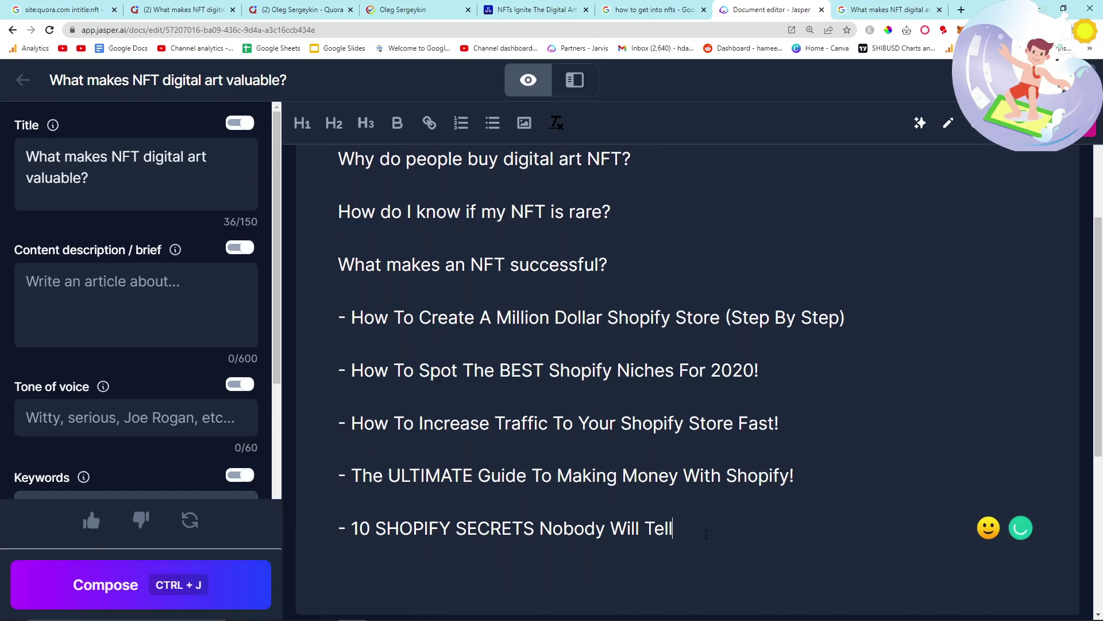
pyautogui.hotkey('ctrl', 'z')
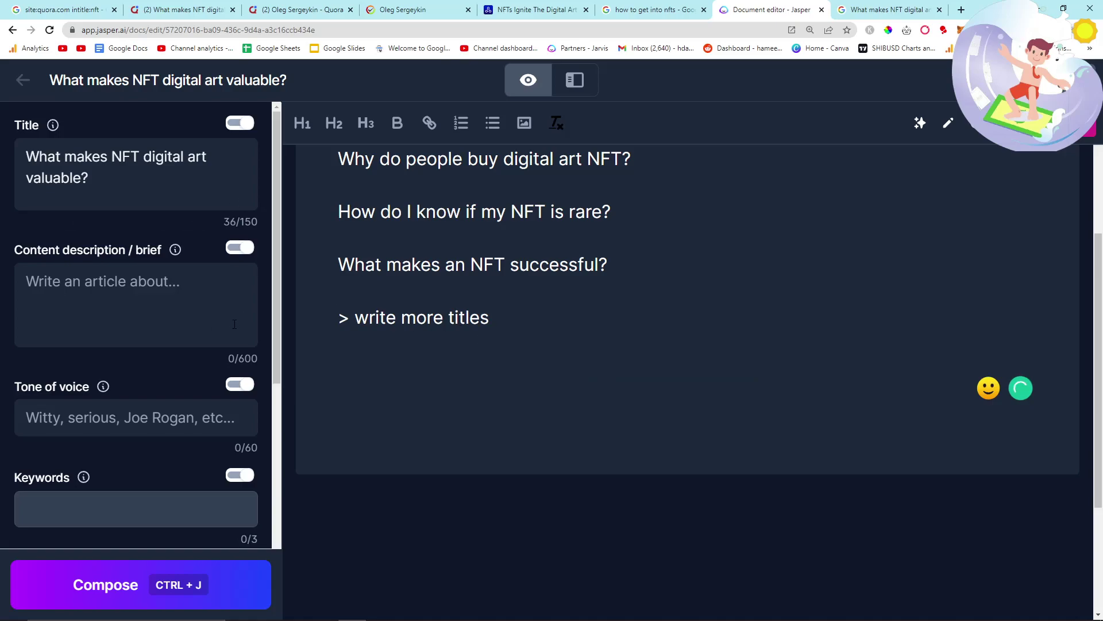
# Extend the command to "> write more titles about What makes NFT digital art valuable?" using the document title, and run it.
pyautogui.write('about')
pyautogui.hotkey('ctrl', 'a')
pyautogui.hotkey('ctrl', 'c')
pyautogui.click(566, 317)
pyautogui.hotkey('ctrl', 'v')
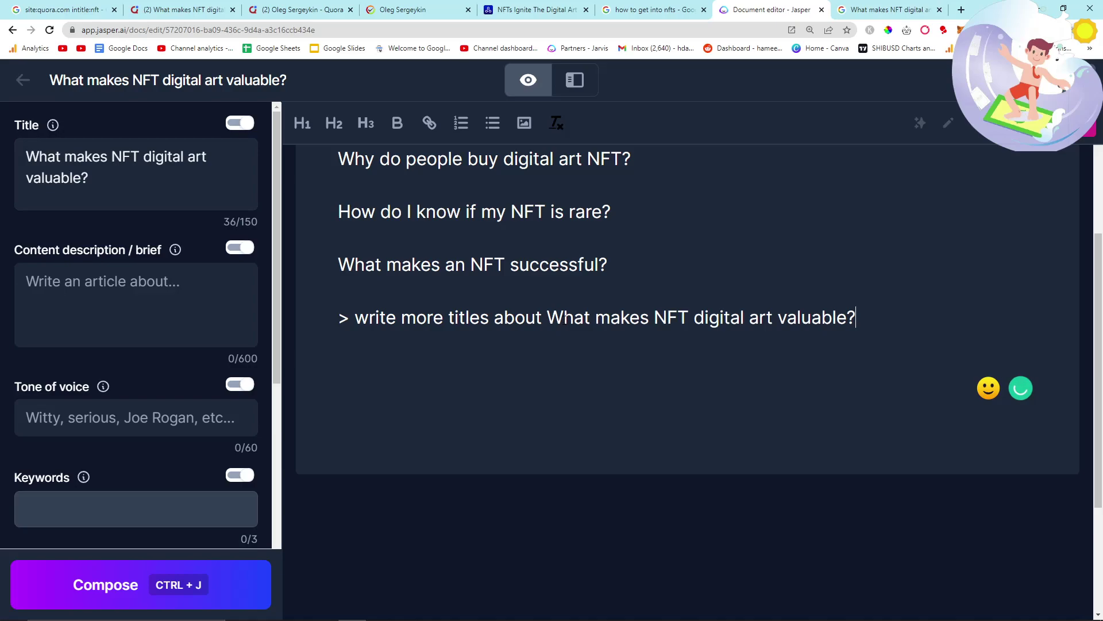
pyautogui.moveTo(884, 336); pyautogui.dragTo(421, 460)
pyautogui.hotkey('ctrl', 'j')
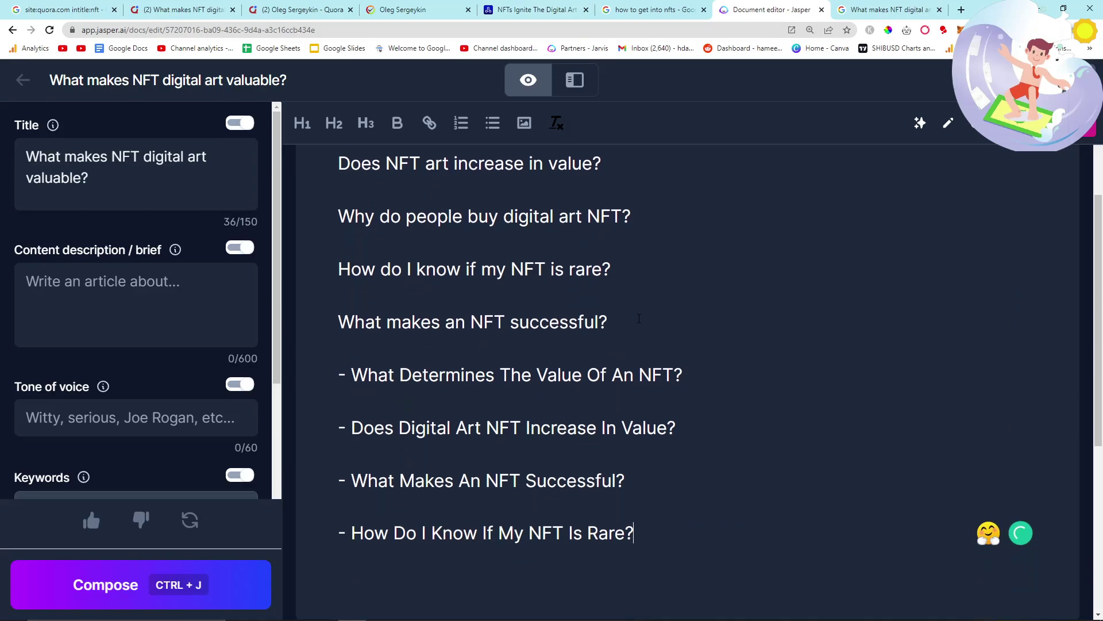
# Compare the newly generated titles with the original question list above them.
pyautogui.scroll(-1, 481, 440)
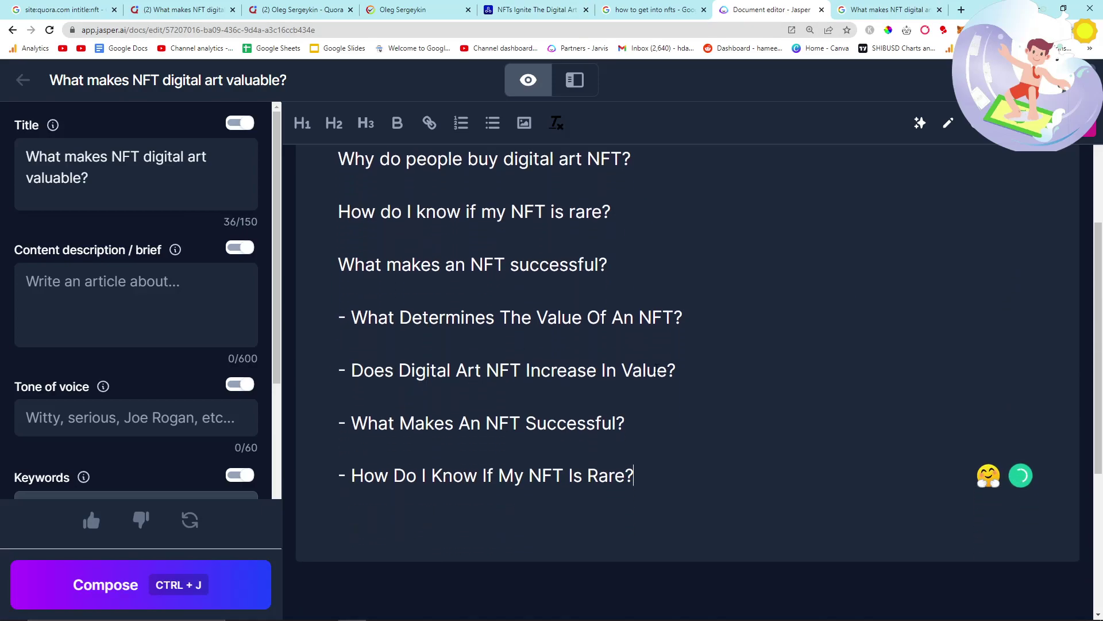
pyautogui.moveTo(675, 371); pyautogui.dragTo(338, 370)
pyautogui.moveTo(625, 423); pyautogui.dragTo(338, 422)
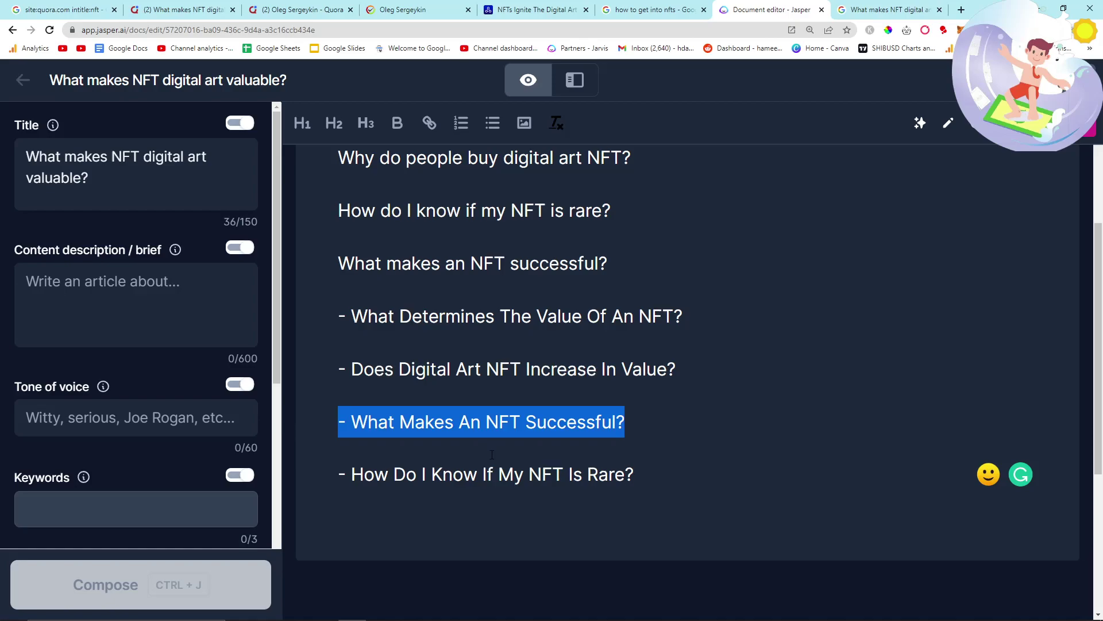
pyautogui.scroll(-1, 492, 454)
pyautogui.moveTo(634, 418); pyautogui.dragTo(338, 418)
pyautogui.scroll(4, 345, 418)
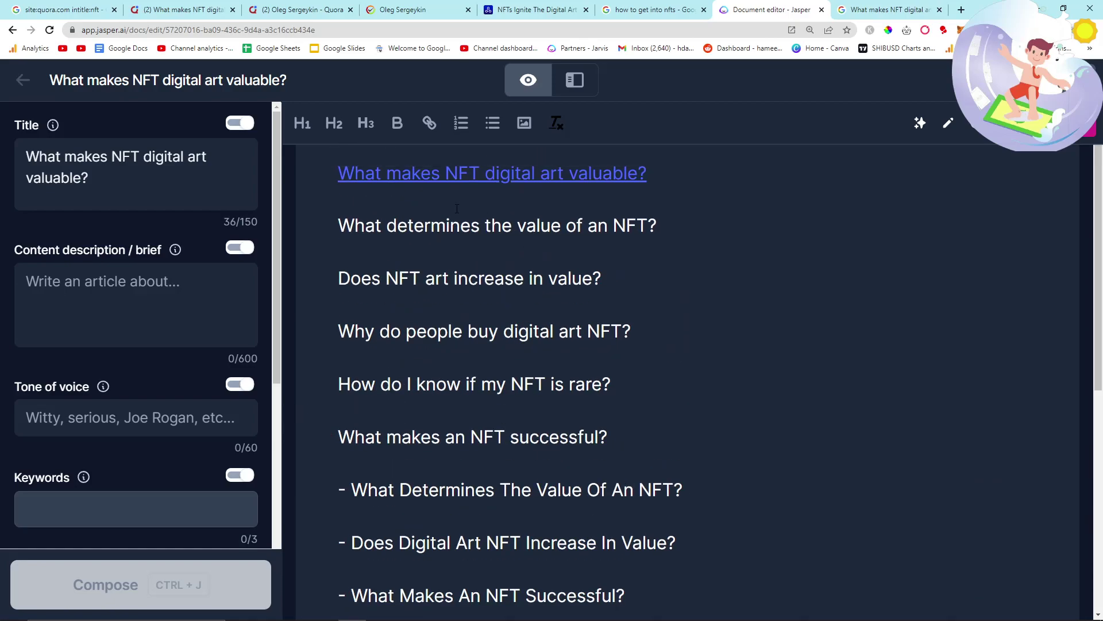
# Copy "What are the best uses of non-fungible tokens (NFT)?" from the Quora results and search Google for it.
pyautogui.click(63, 10)
pyautogui.scroll(-3, 188, 308)
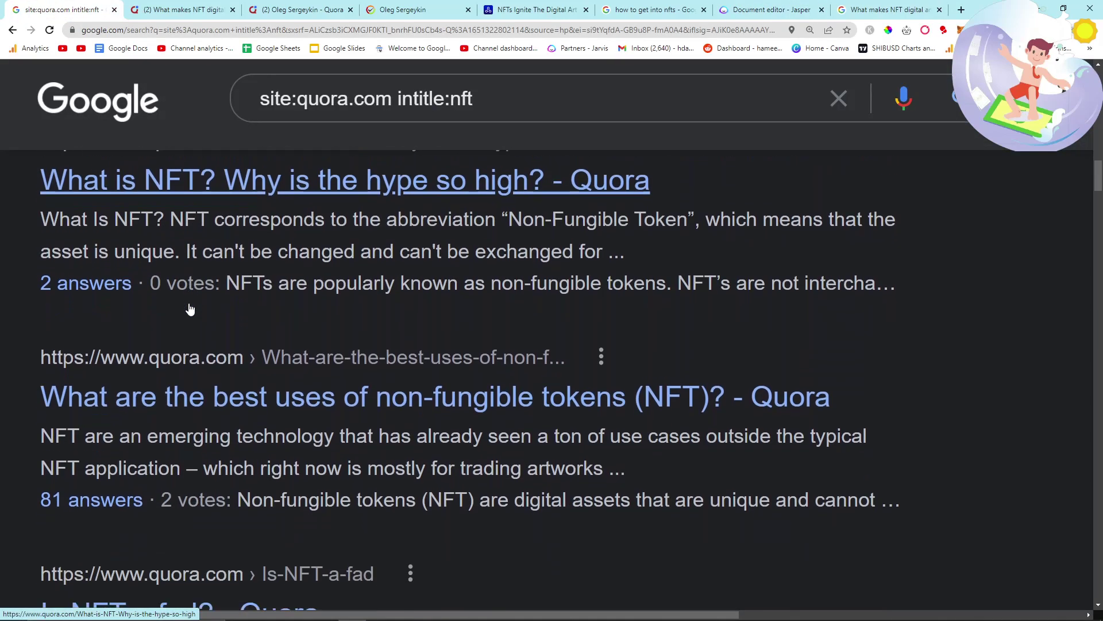
pyautogui.scroll(-1, 188, 308)
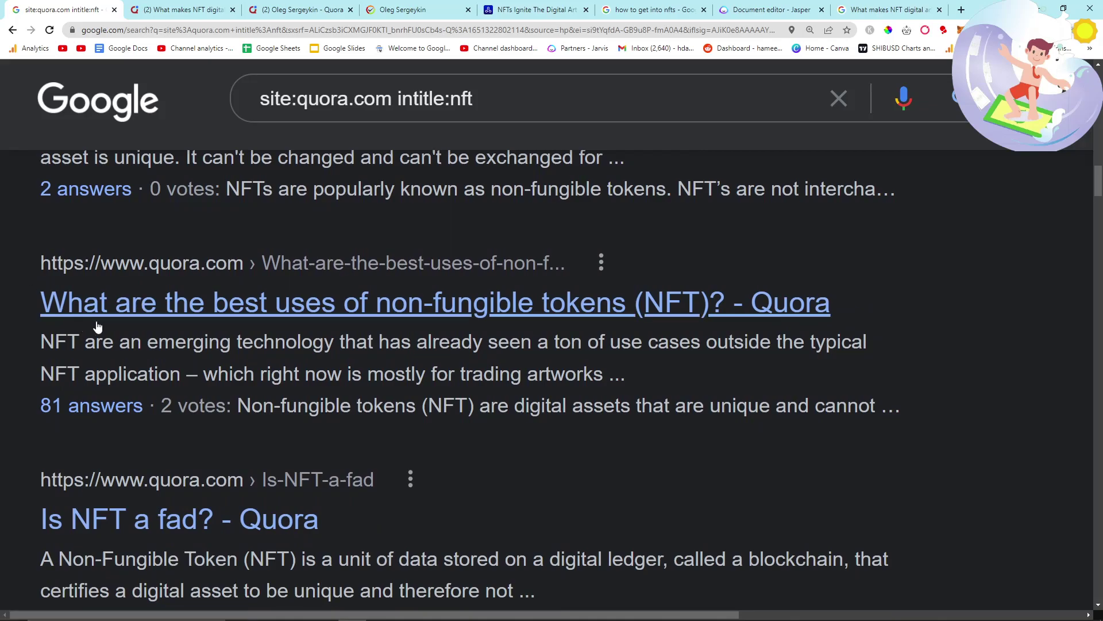
pyautogui.moveTo(41, 303); pyautogui.dragTo(726, 303)
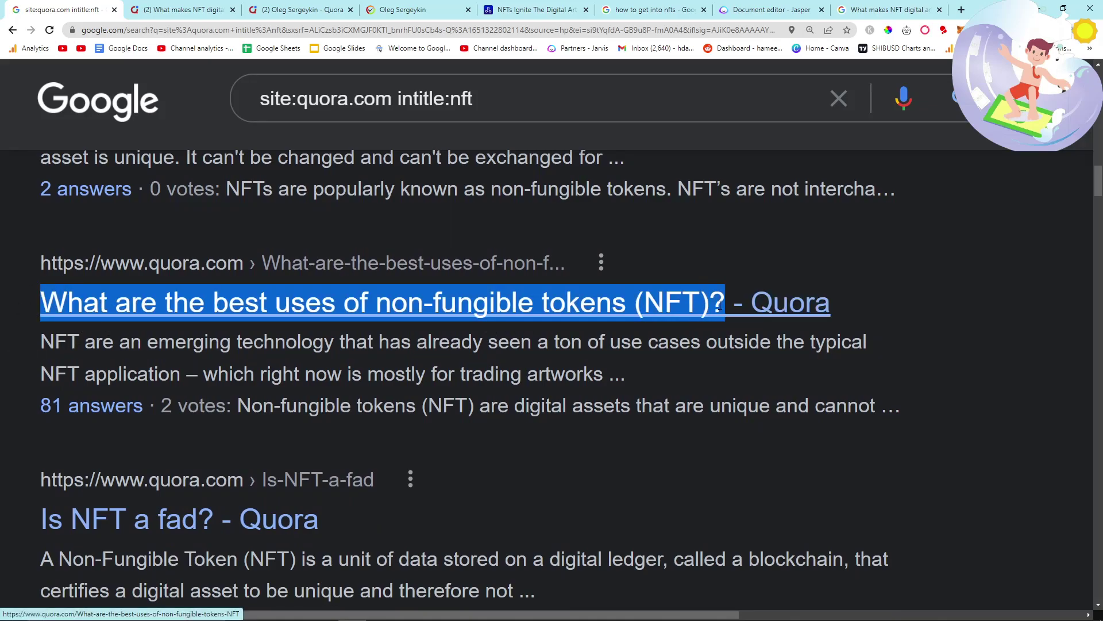
pyautogui.click(652, 10)
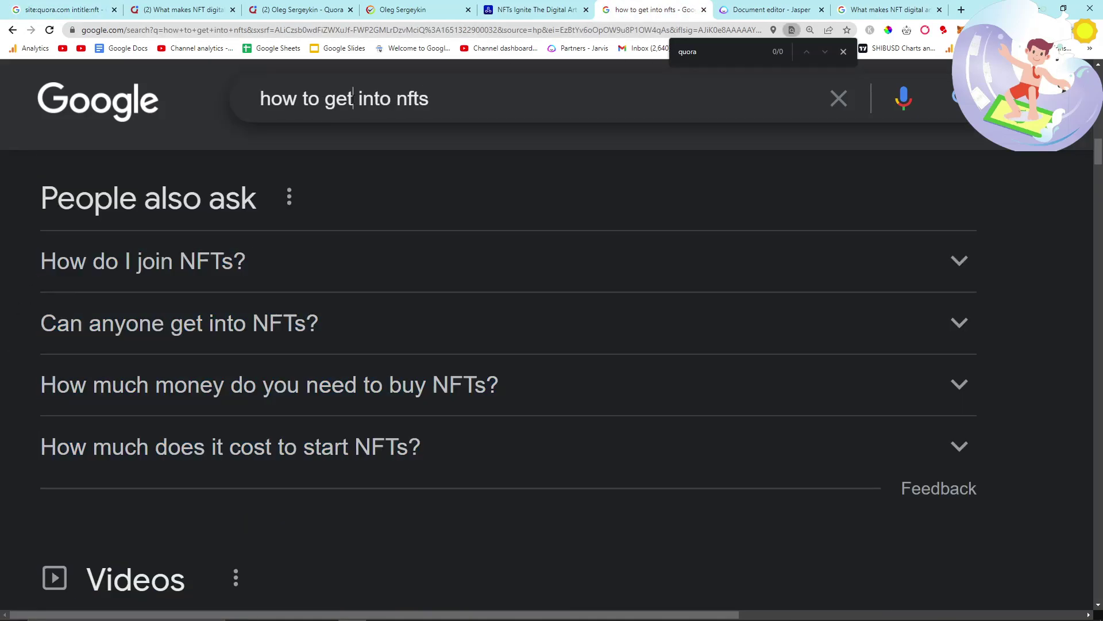
pyautogui.hotkey('ctrl', 'v')
pyautogui.press('Return')
# Create a Jasper document from scratch and paste "What are the best uses of non-fungible tokens (NFT)?" as its title and first line.
pyautogui.click(801, 6)
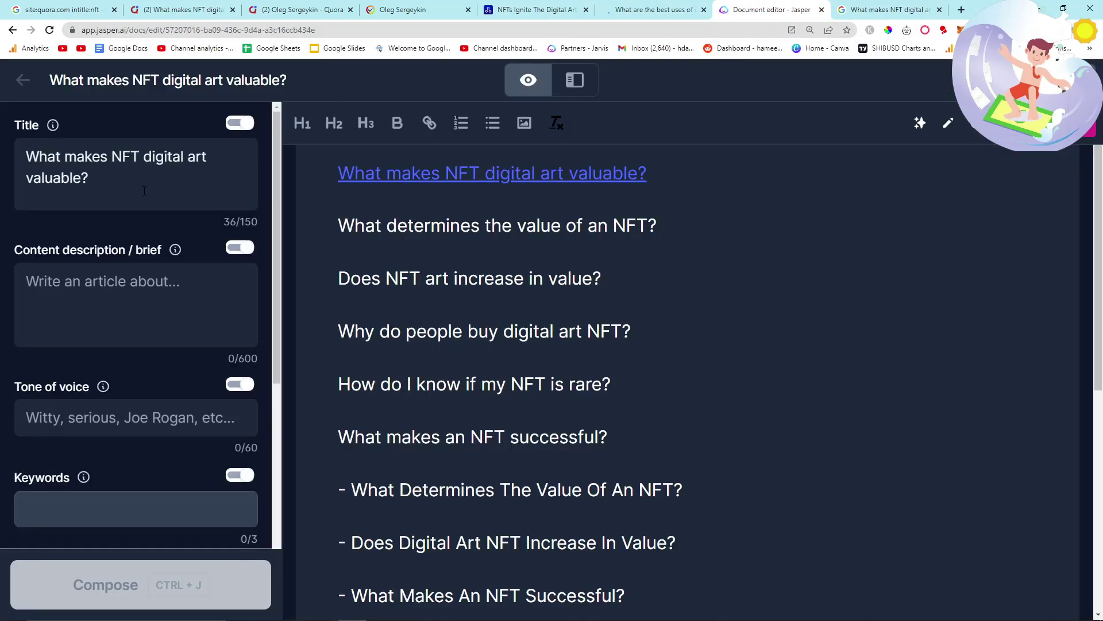
pyautogui.click(24, 84)
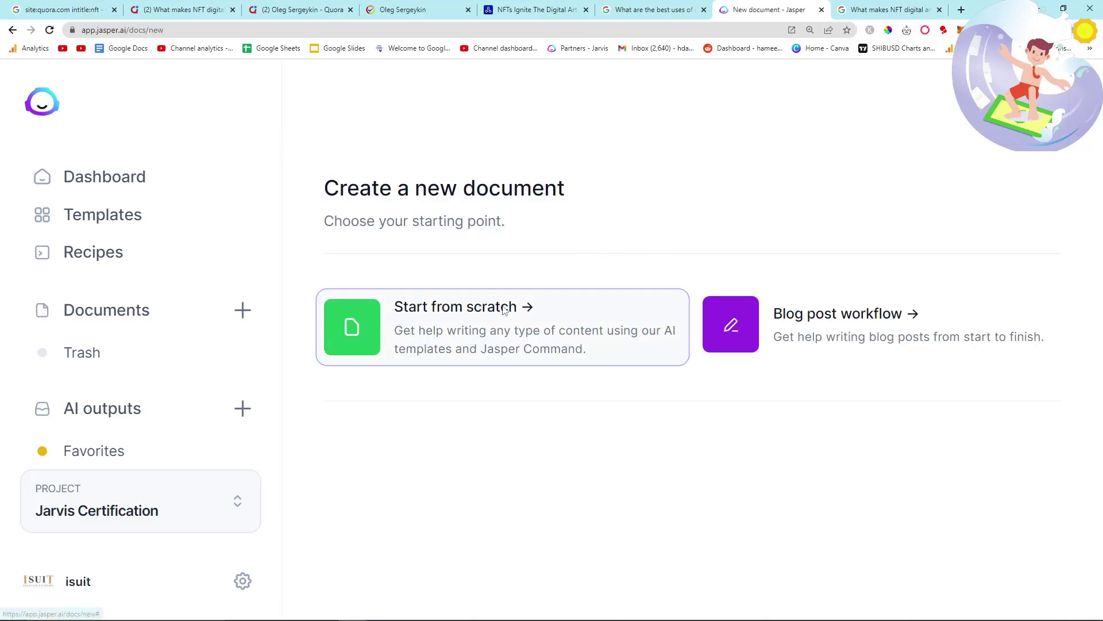
pyautogui.click(502, 305)
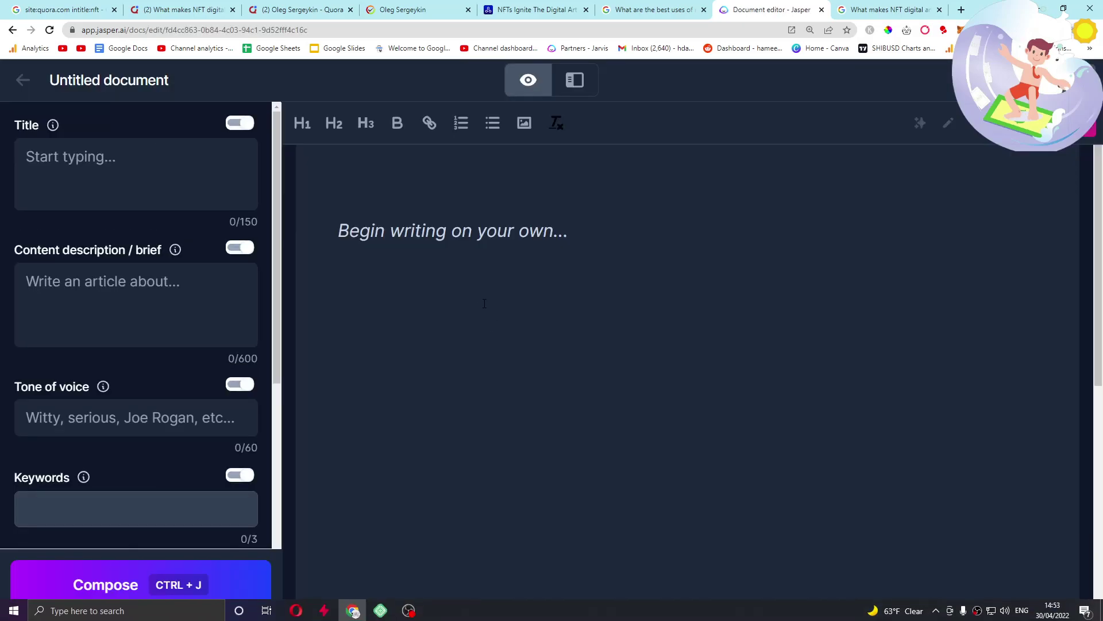
pyautogui.click(137, 166)
pyautogui.hotkey('ctrl', 'v')
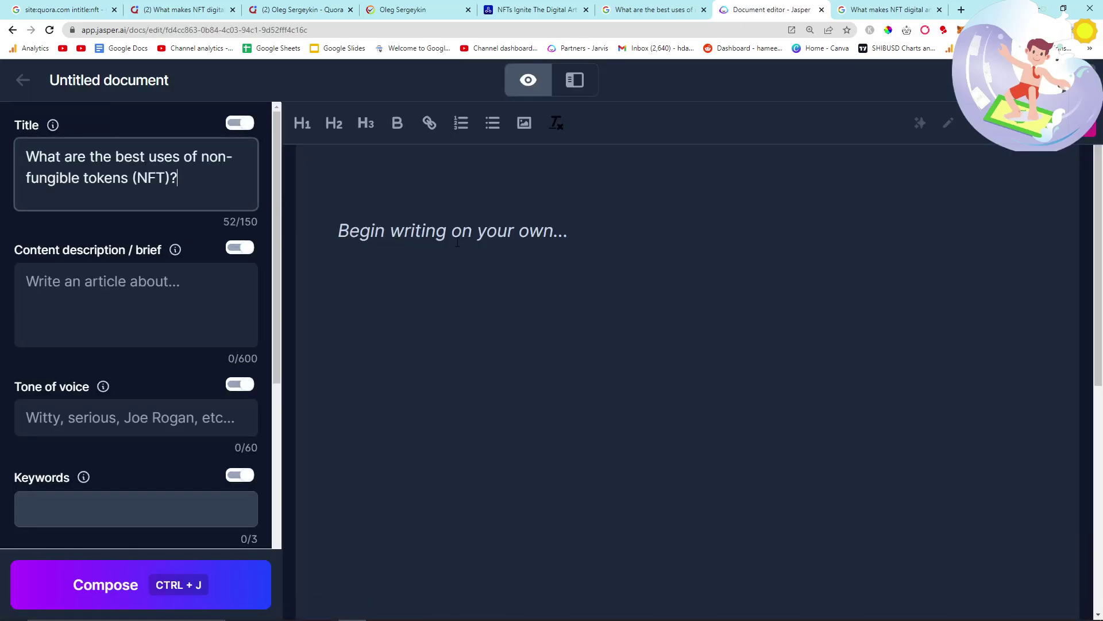
pyautogui.click(487, 221)
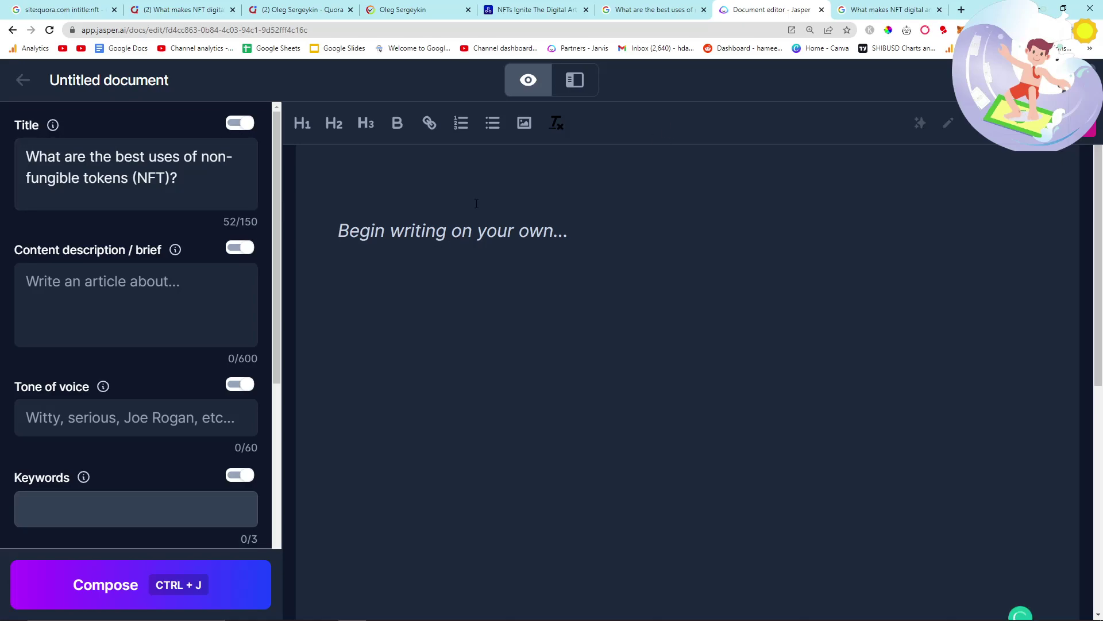
pyautogui.hotkey('ctrl', 'v')
# Review the related questions for the Google search, search for "use cases for nfts" instead, and check its related questions.
pyautogui.click(650, 10)
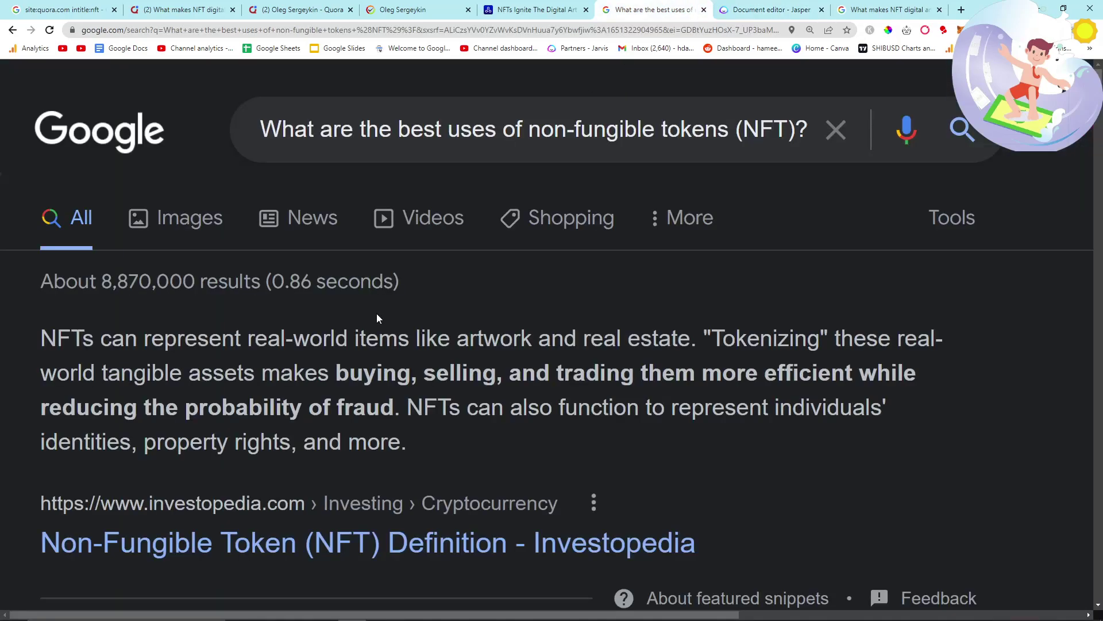
pyautogui.scroll(-5, 379, 310)
pyautogui.scroll(-3, 381, 313)
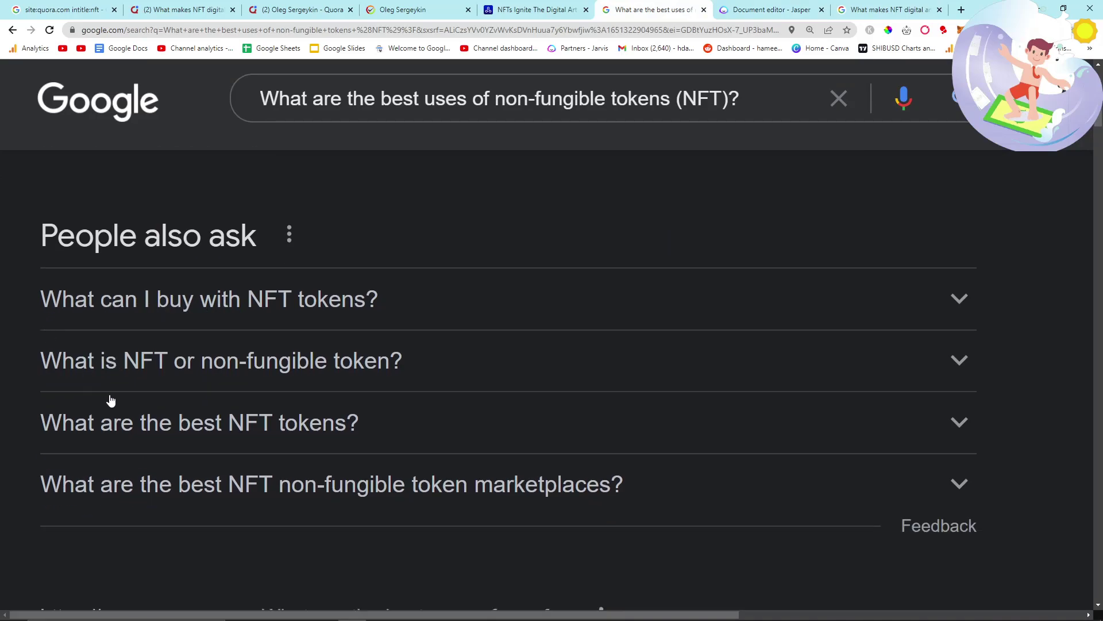
pyautogui.scroll(-1, 106, 376)
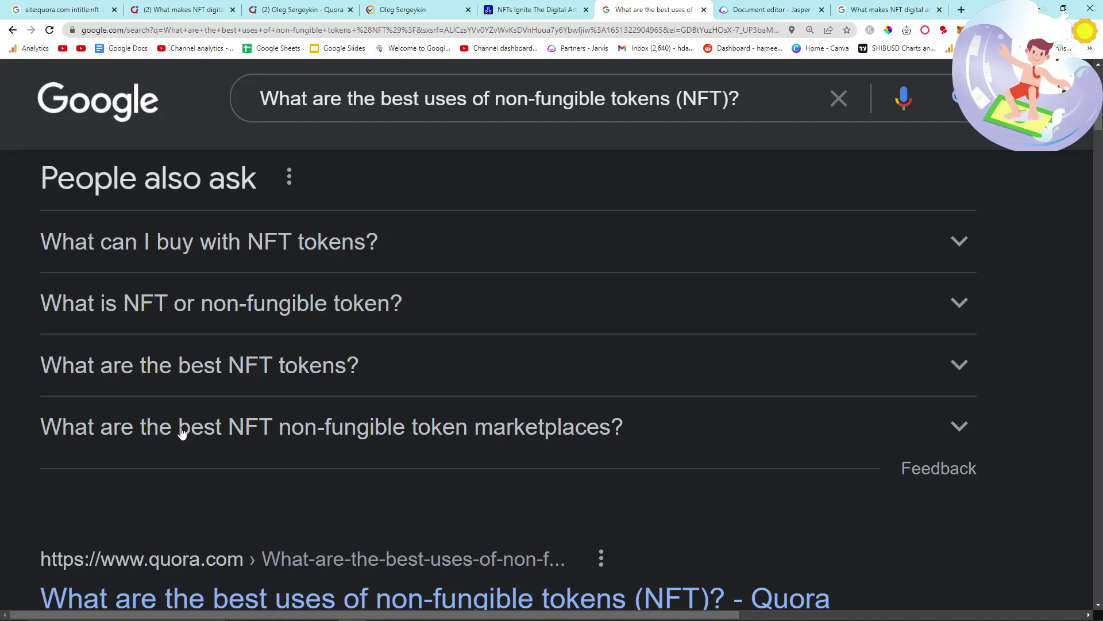
pyautogui.tripleClick(418, 92)
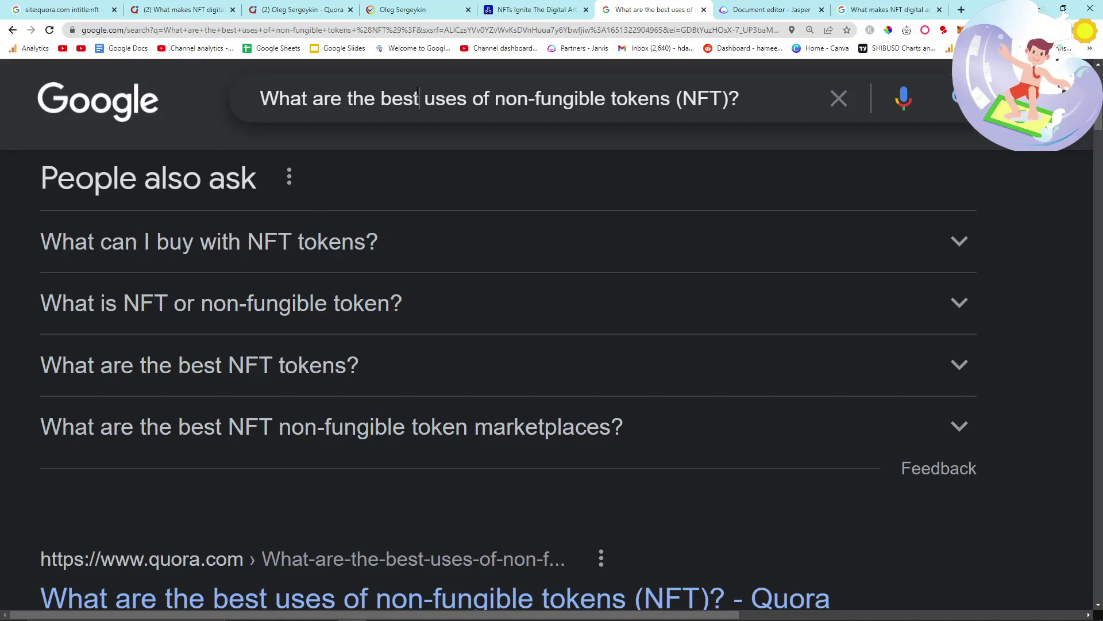
pyautogui.write('use')
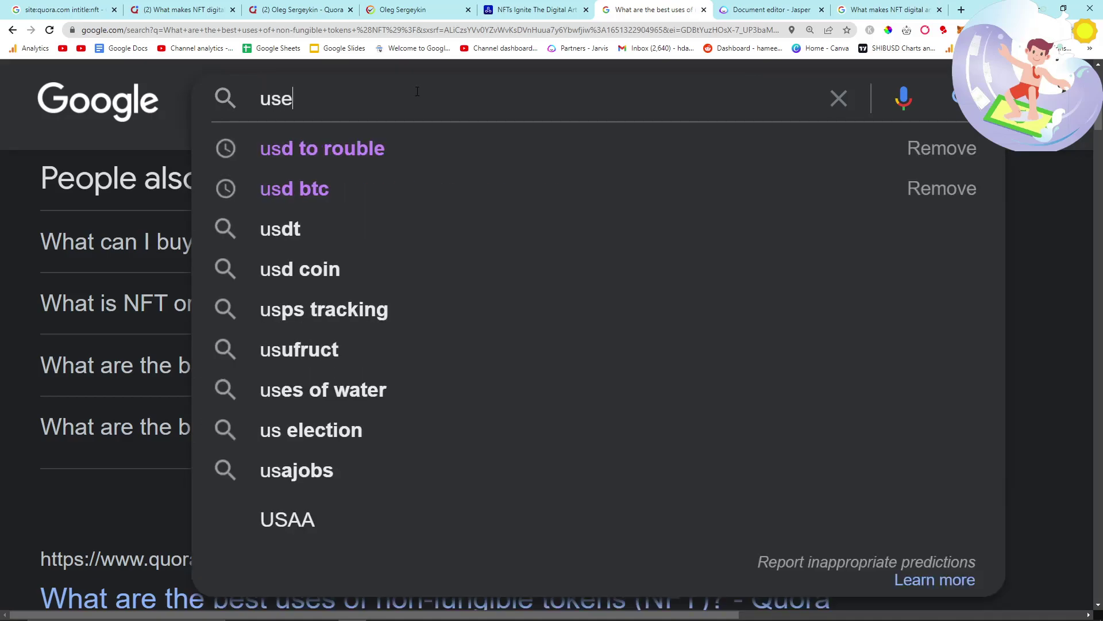
pyautogui.write(' cases for nfts')
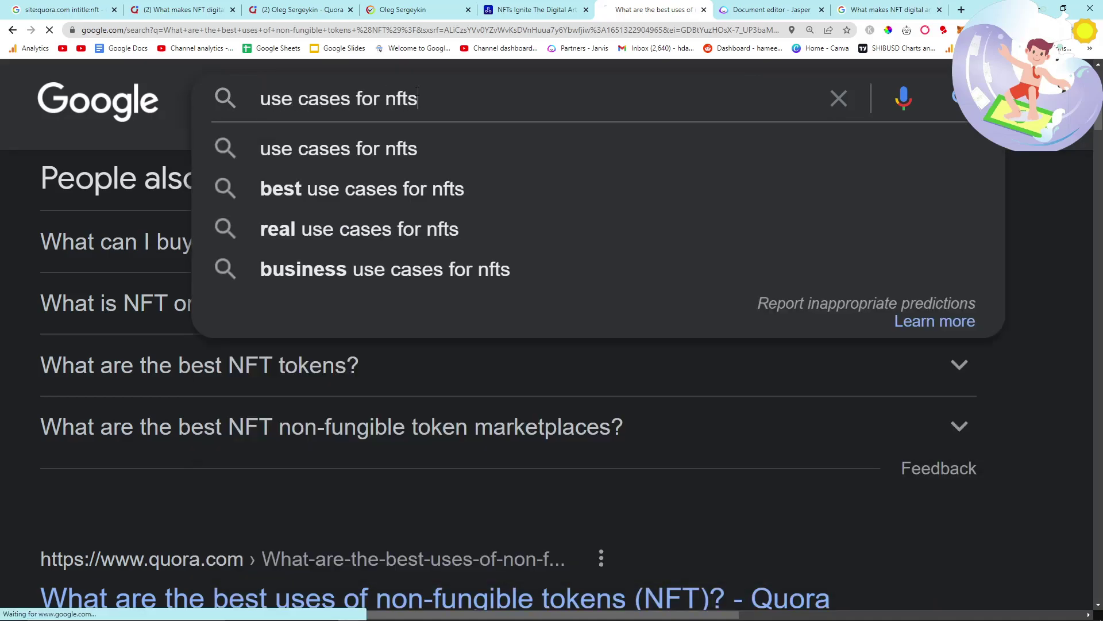
pyautogui.press('Return')
pyautogui.scroll(-2, 180, 320)
pyautogui.scroll(-10, 181, 325)
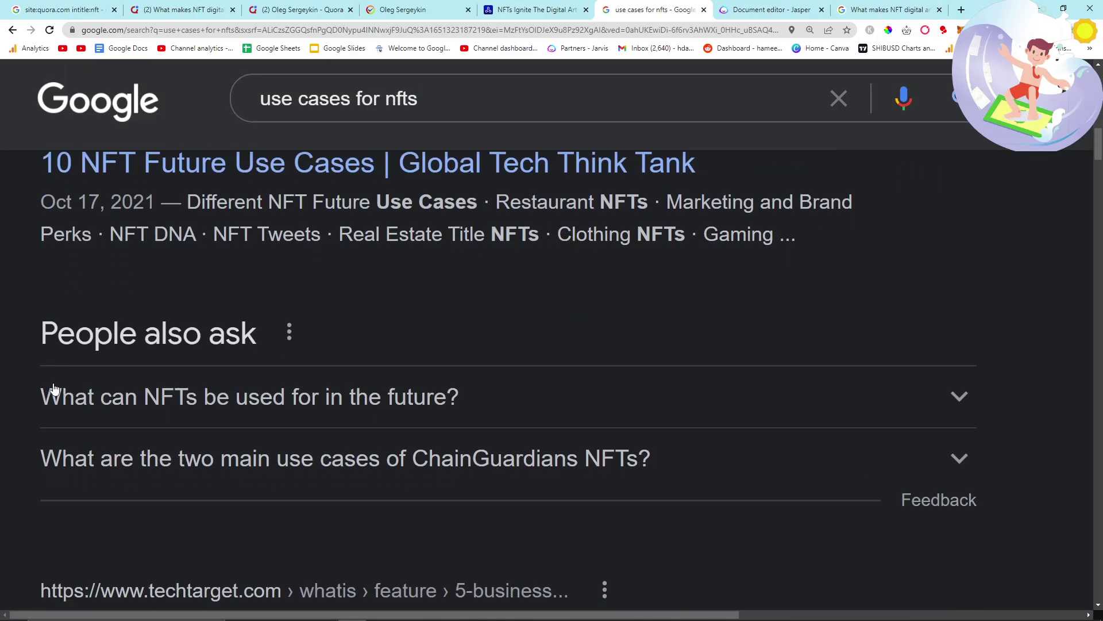
pyautogui.scroll(-1, 53, 389)
# Copy the Google search phrase into the Jasper document as "Use cases for nfts" directly below the first question.
pyautogui.press('/')
pyautogui.hotkey('ctrl', 'c')
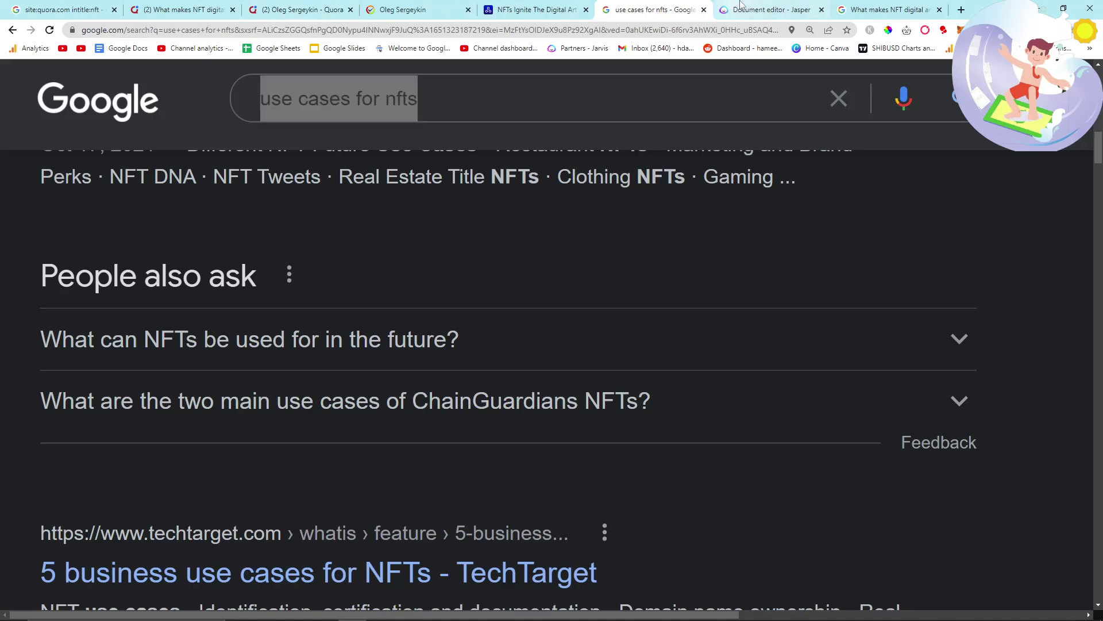
pyautogui.click(742, 5)
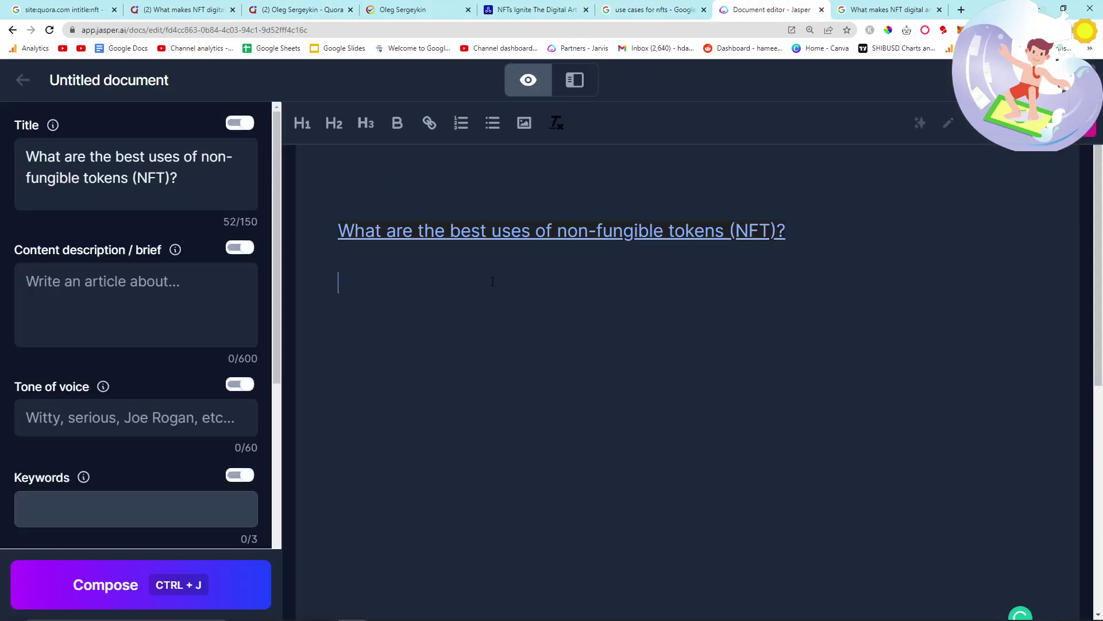
pyautogui.hotkey('ctrl', 'v')
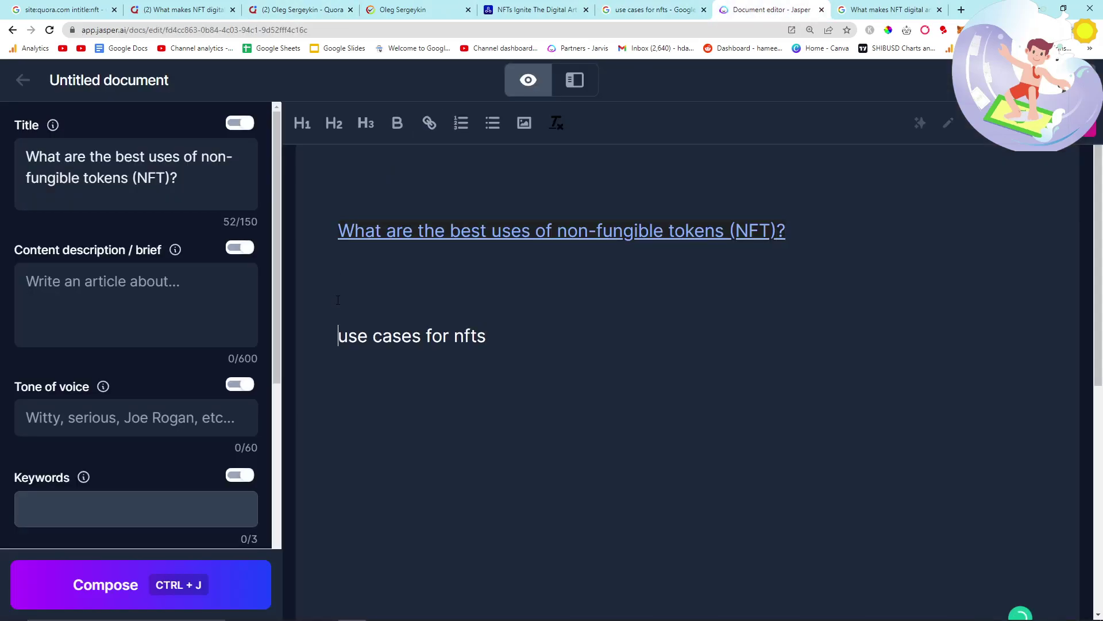
pyautogui.press('BackSpace')
pyautogui.press('Delete')
pyautogui.write('U')
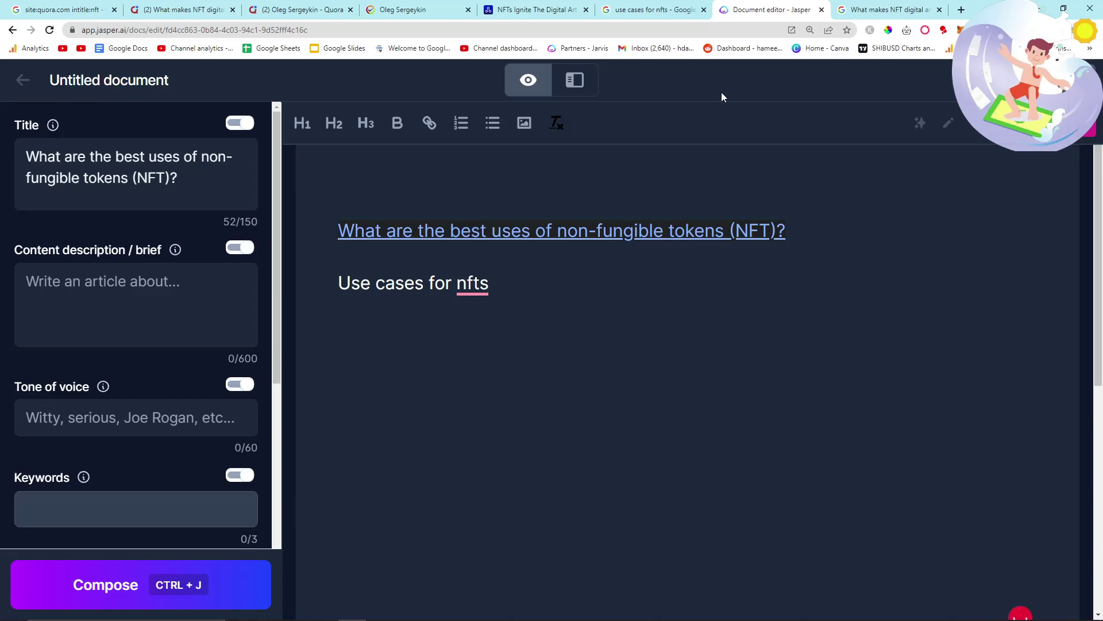
# Copy the related question "What can NFTs be used for in the future?" from Google to the end of the Jasper document.
pyautogui.click(857, 5)
pyautogui.click(652, 4)
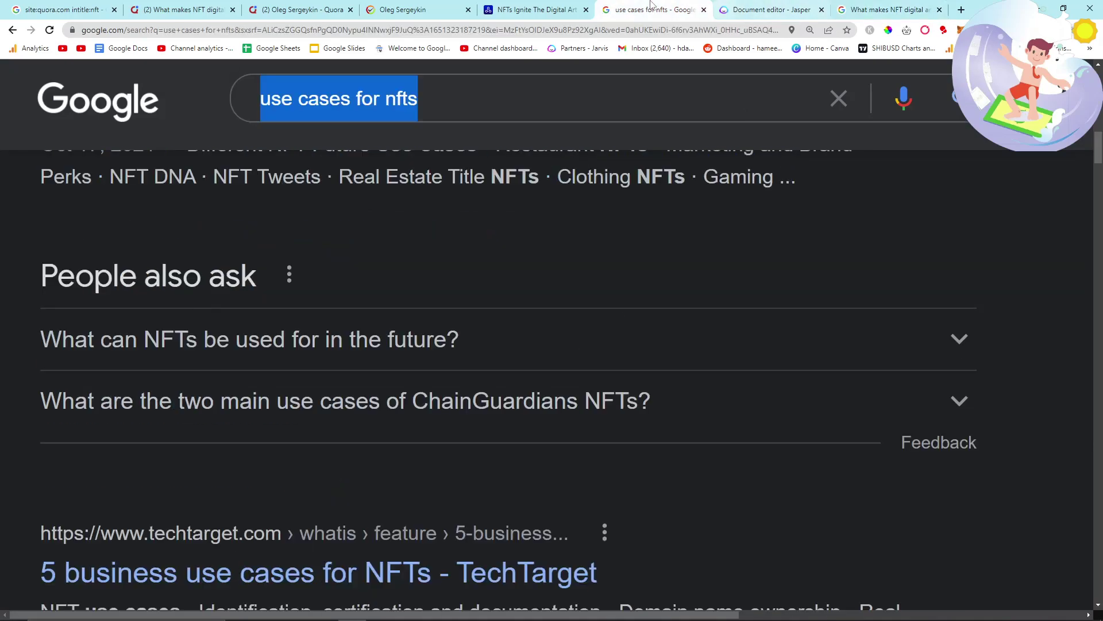
pyautogui.moveTo(109, 335); pyautogui.dragTo(440, 402)
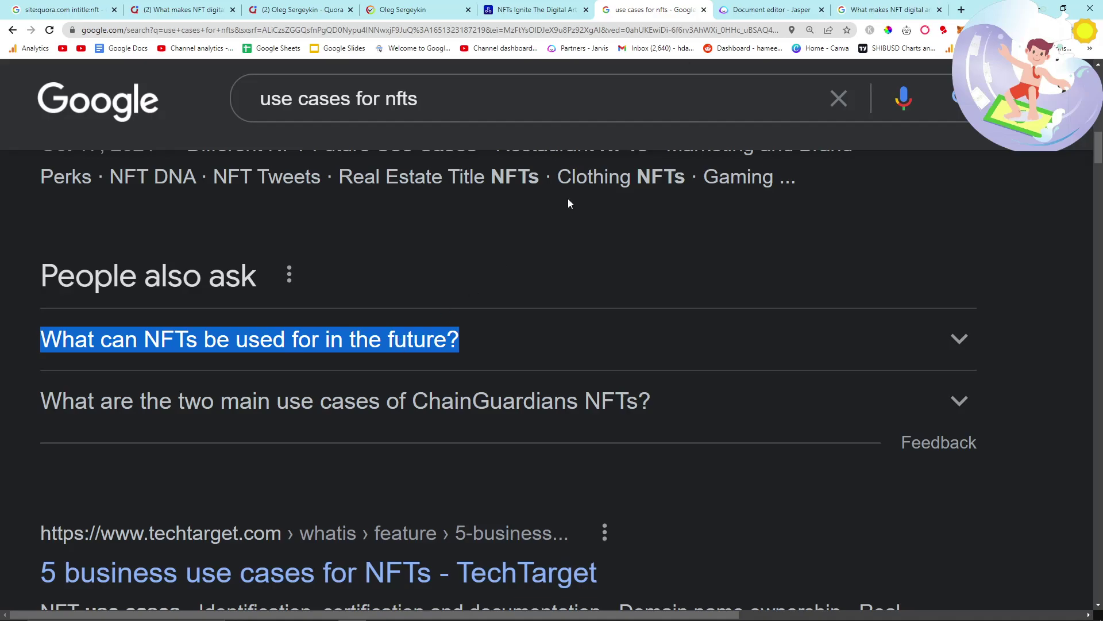
pyautogui.hotkey('ctrl', 'Tab')
pyautogui.write('What can NFTs be used for in the future?')
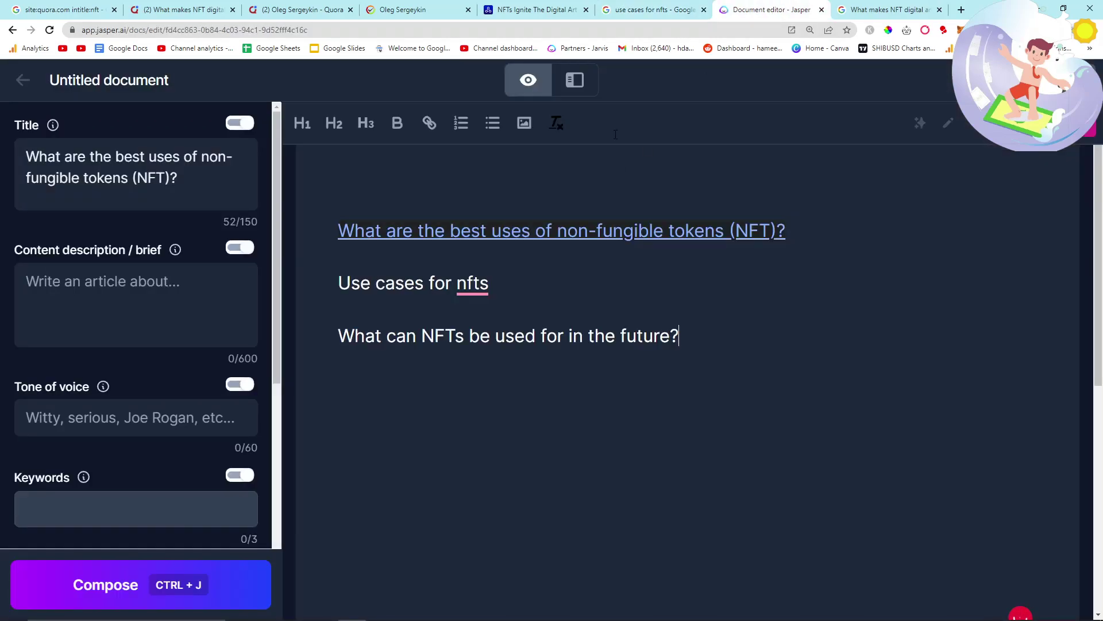
# Expand the Google question about future NFT uses and copy "Can NFTs be useful?" and "Why do people buy NFTs?" below the Jasper document's first question.
pyautogui.hotkey('ctrl', 'shift', 'Tab')
pyautogui.click(425, 352)
pyautogui.hotkey('ctrl', '+')
pyautogui.scroll(-3, 341, 416)
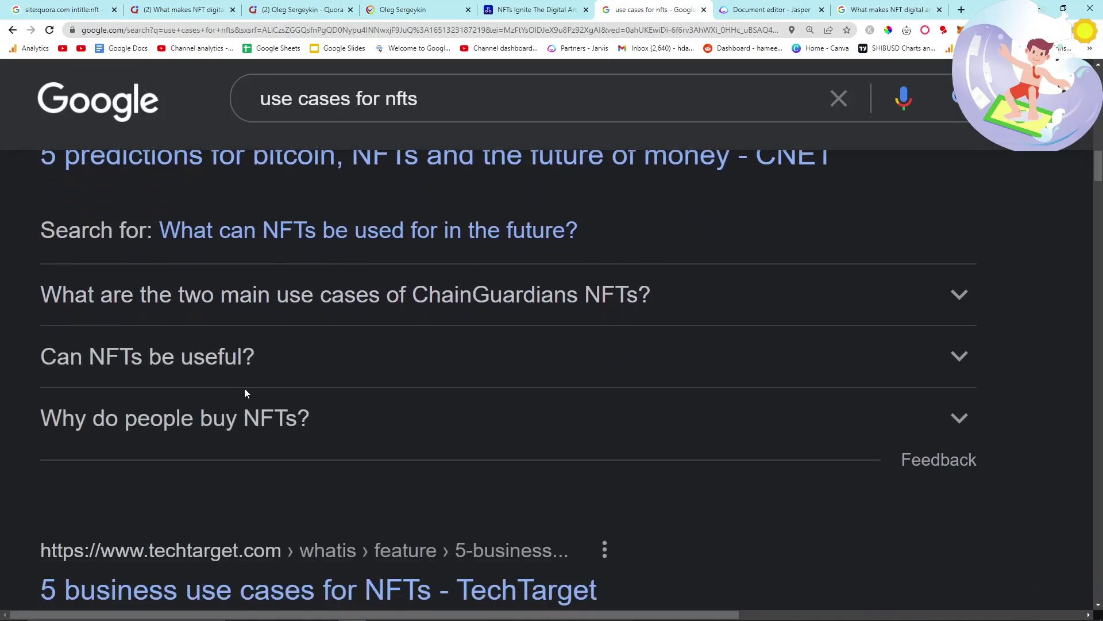
pyautogui.moveTo(44, 352); pyautogui.dragTo(325, 431)
pyautogui.hotkey('ctrl', 'c')
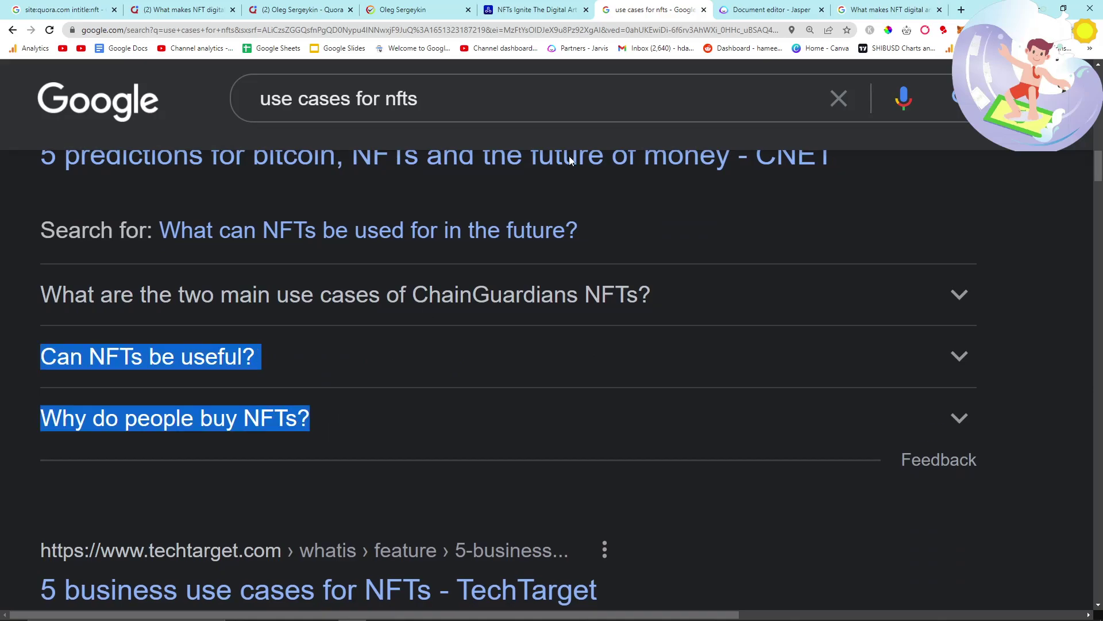
pyautogui.click(749, 8)
pyautogui.hotkey('ctrl', 'v')
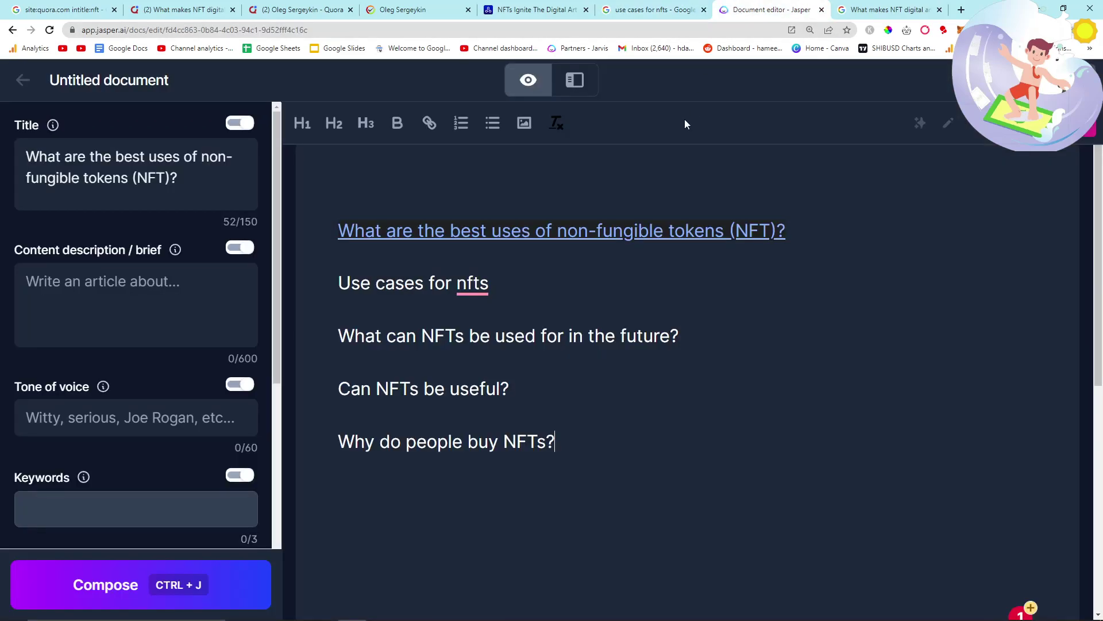
pyautogui.hotkey('ctrl', 'z')
pyautogui.click(793, 237)
pyautogui.hotkey('ctrl', 'v')
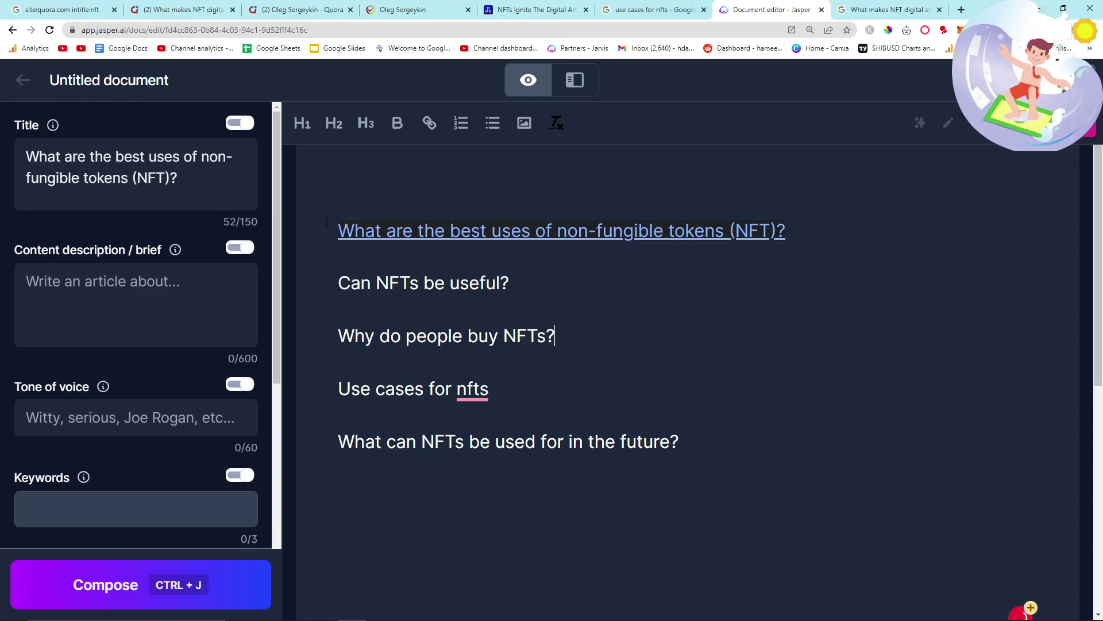
# Add a line below the first question, have Jasper compose an answer there, and complete its last sentence with "to be non-fungible.".
pyautogui.press('Return')
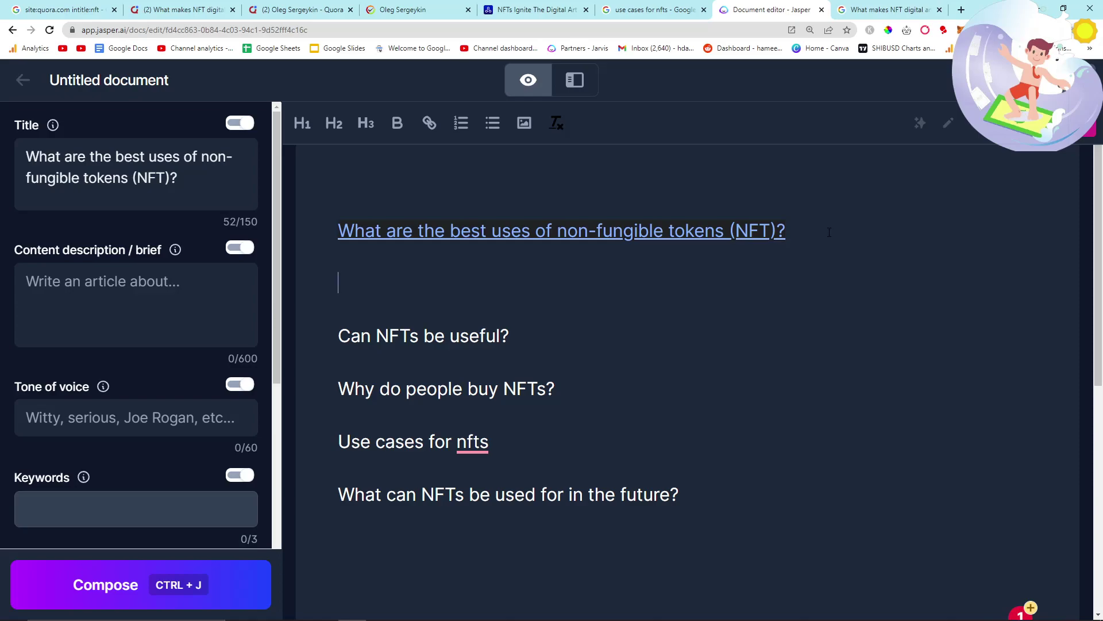
pyautogui.moveTo(841, 238); pyautogui.dragTo(283, 215)
pyautogui.click(322, 275)
pyautogui.hotkey('ctrl', 'j')
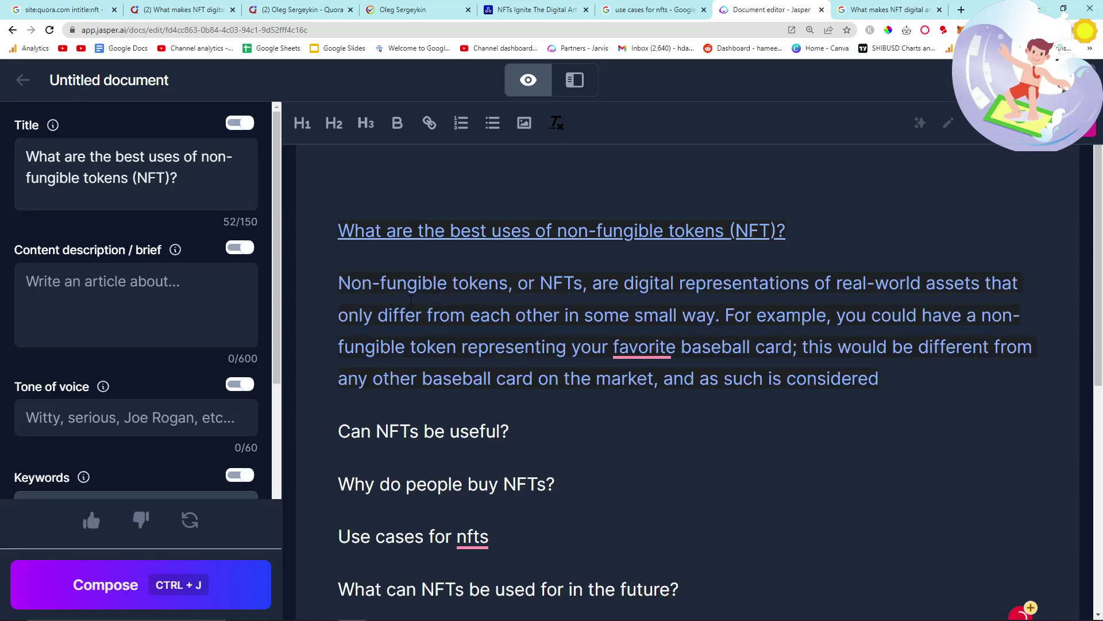
pyautogui.moveTo(975, 400); pyautogui.dragTo(336, 282)
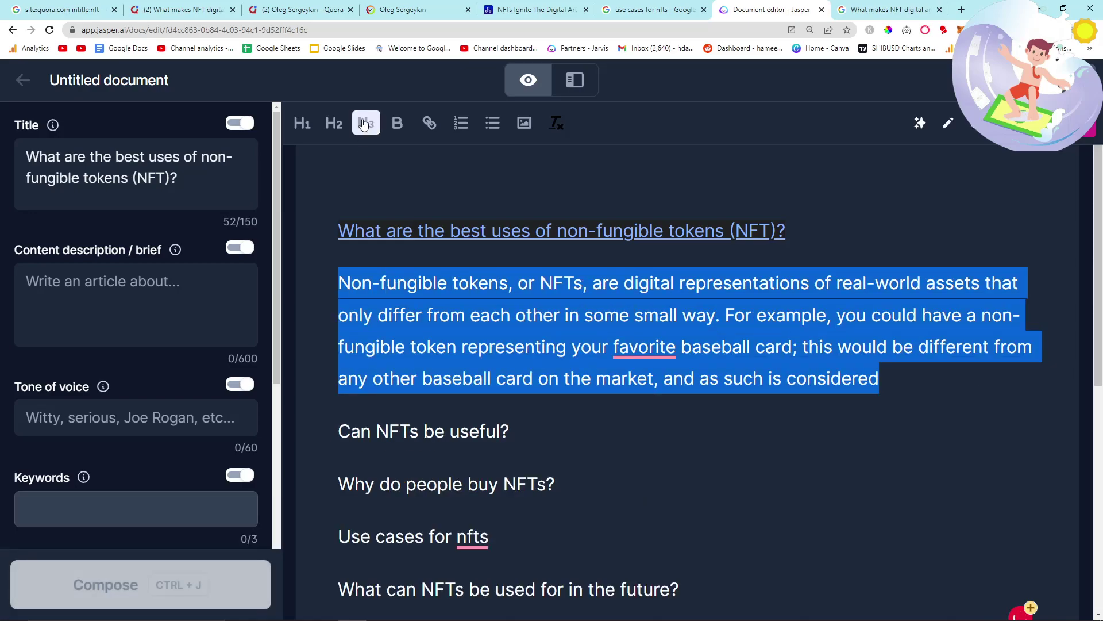
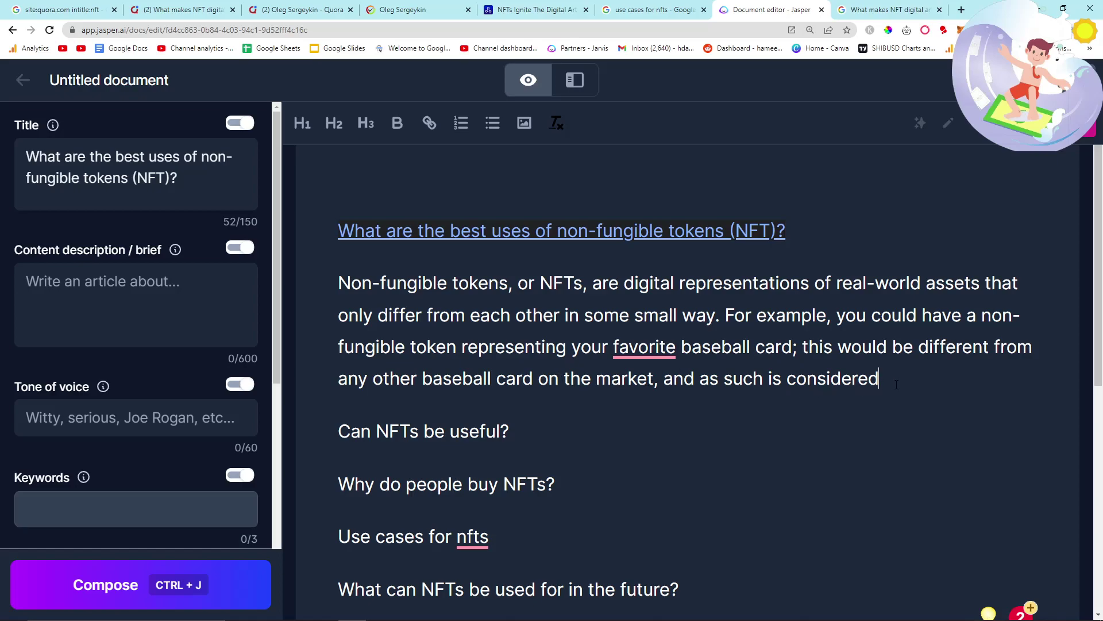
pyautogui.write('to be non-fungible.')
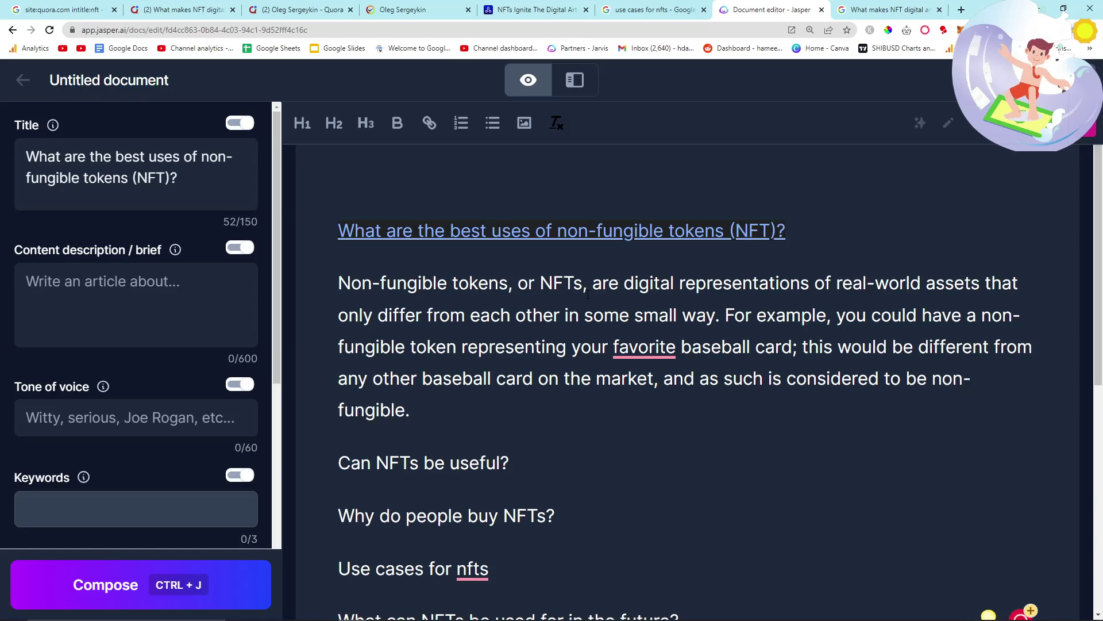
# Copy the list of practical NFT use cases from the "use cases for nfts" Google results into Jasper's content description.
pyautogui.hotkey('ctrl', 'Tab')
pyautogui.scroll(15, 517, 201)
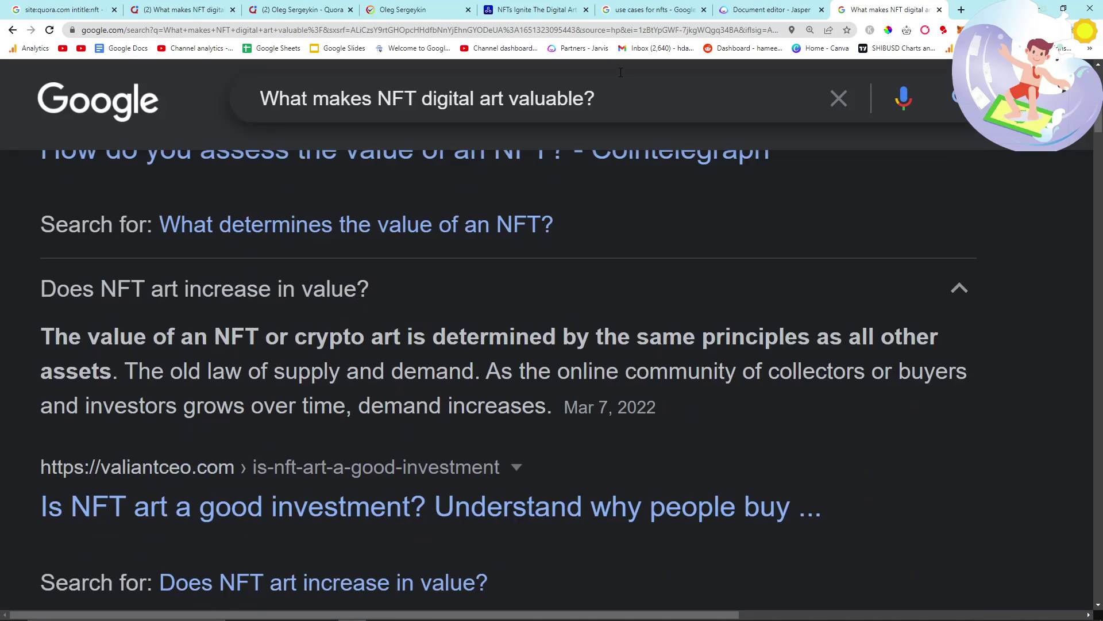
pyautogui.hotkey('ctrl', 'shift', 'Tab')
pyautogui.hotkey('ctrl', 'shift', 'Tab')
pyautogui.scroll(15, 366, 302)
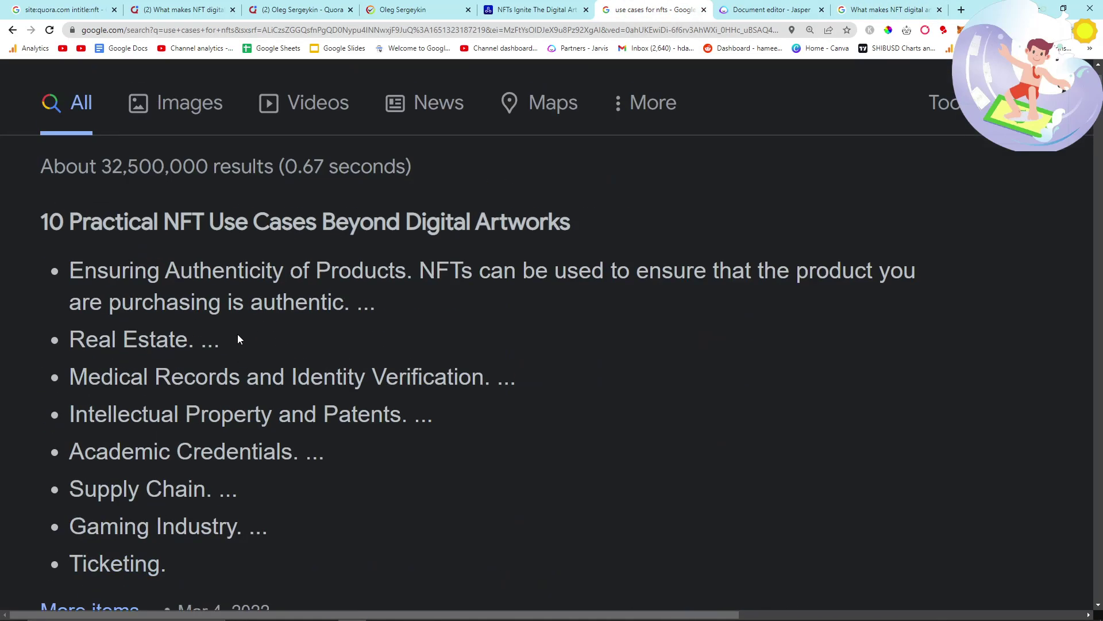
pyautogui.moveTo(183, 554); pyautogui.dragTo(69, 267)
pyautogui.hotkey('ctrl', 'c')
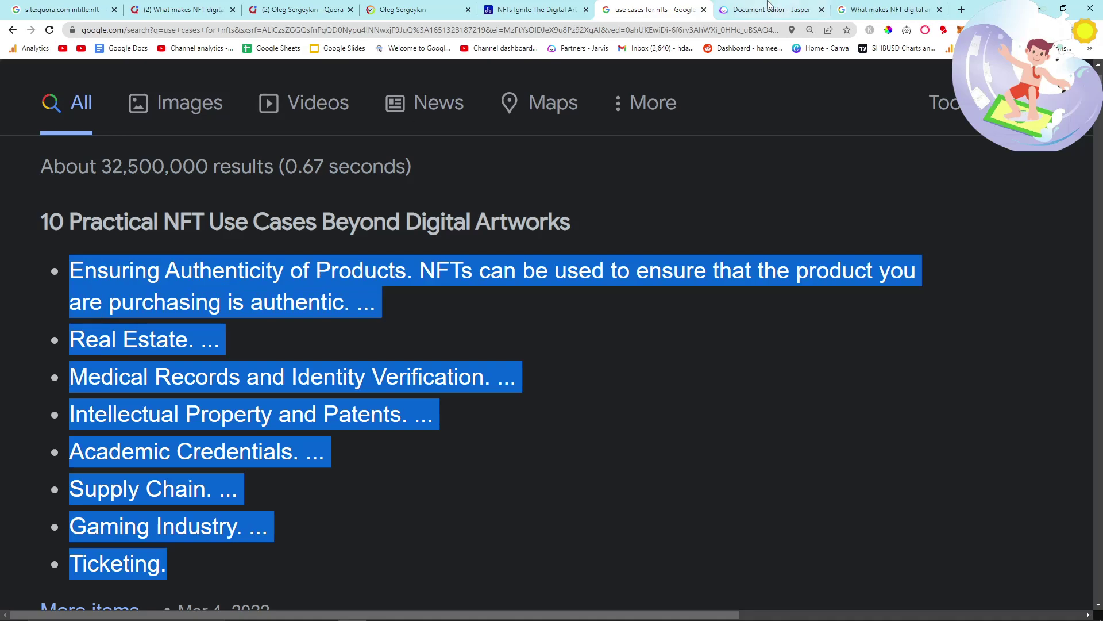
pyautogui.hotkey('ctrl', 'Tab')
pyautogui.hotkey('ctrl', 'v')
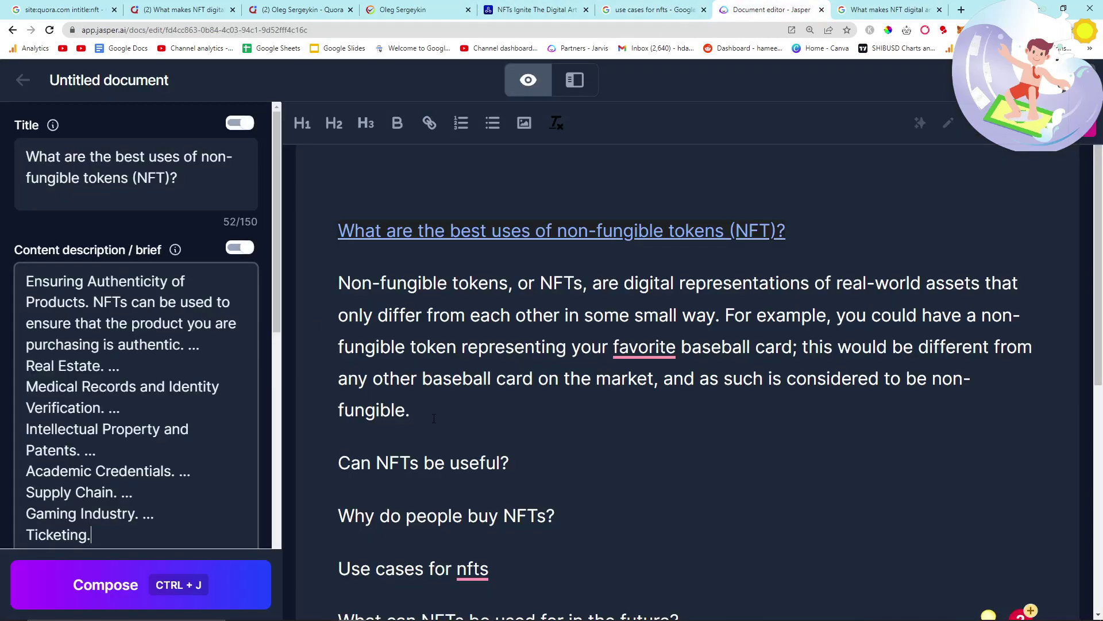
# Delete the composed answer paragraph beneath the first question.
pyautogui.tripleClick(304, 277)
pyautogui.press('BackSpace')
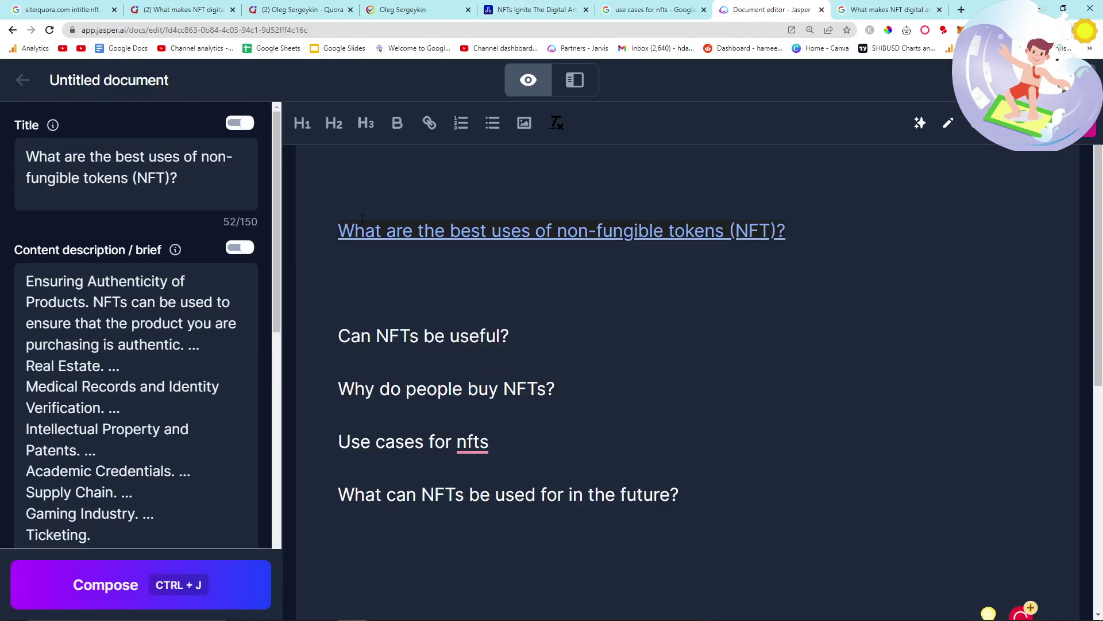
pyautogui.rightClick(180, 211)
pyautogui.press('Escape')
pyautogui.scroll(-1, 138, 334)
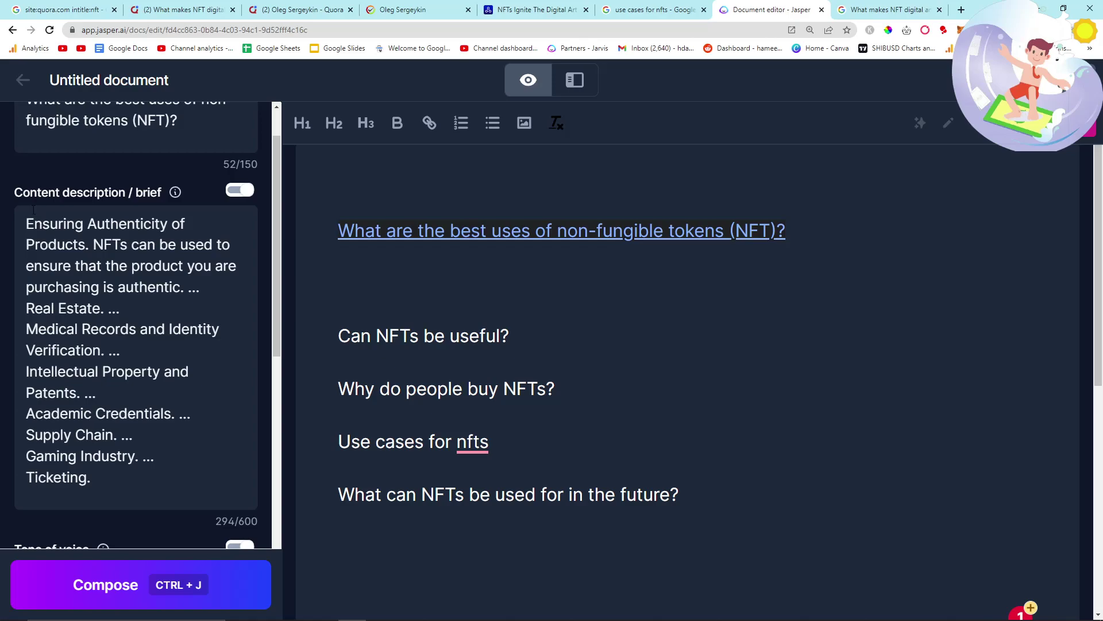
# Try the document's question "Can NFTs be useful?" as the title, and clear the content description before undoing that clearing.
pyautogui.scroll(1, 10, 194)
pyautogui.moveTo(9, 128); pyautogui.dragTo(68, 125)
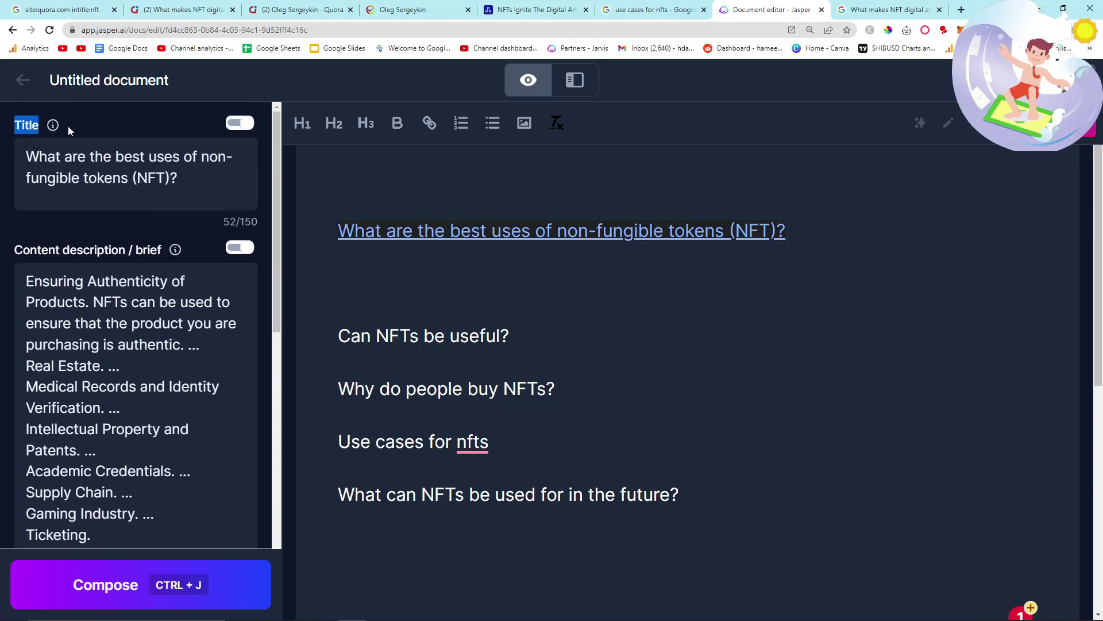
pyautogui.moveTo(339, 230); pyautogui.dragTo(854, 226)
pyautogui.click(678, 281)
pyautogui.moveTo(511, 335); pyautogui.dragTo(287, 331)
pyautogui.hotkey('ctrl', 'c')
pyautogui.click(205, 189)
pyautogui.hotkey('ctrl', 'a')
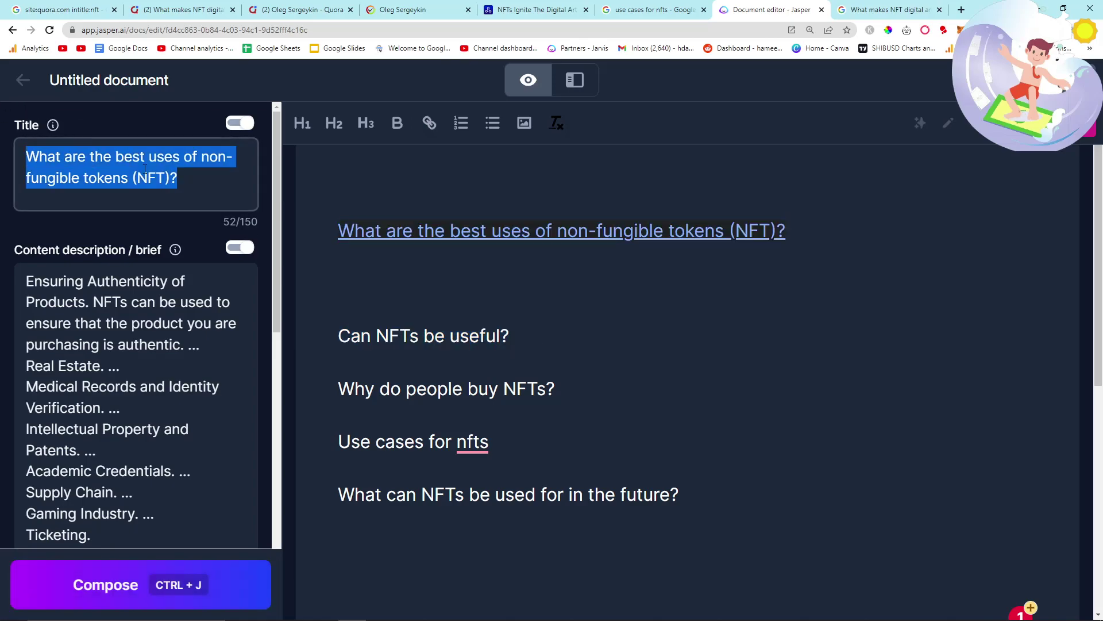
pyautogui.hotkey('ctrl', 'v')
pyautogui.moveTo(145, 529); pyautogui.dragTo(1, 159)
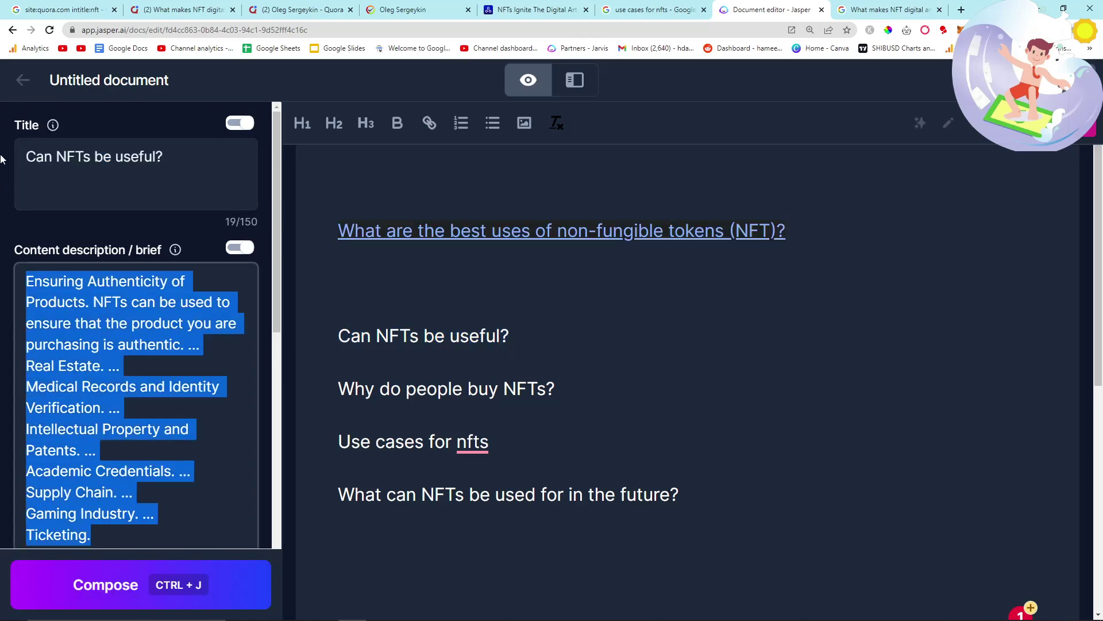
pyautogui.press('BackSpace')
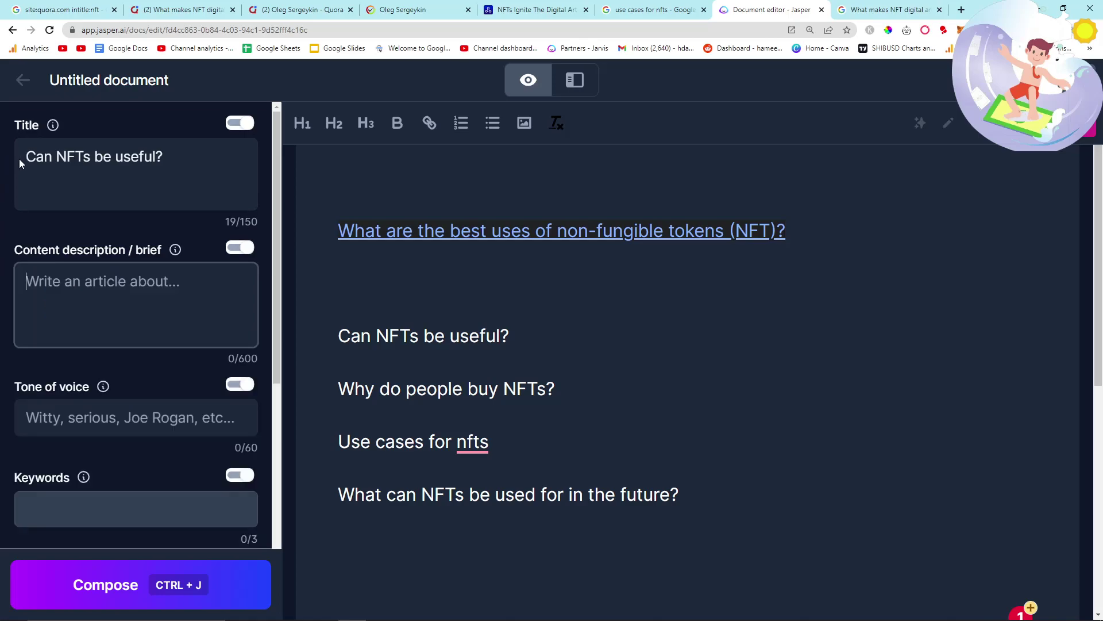
pyautogui.hotkey('ctrl', 'z')
# Replace the title with the document's first question, "What are the best uses of non-fungible tokens (NFT)?".
pyautogui.click(508, 336)
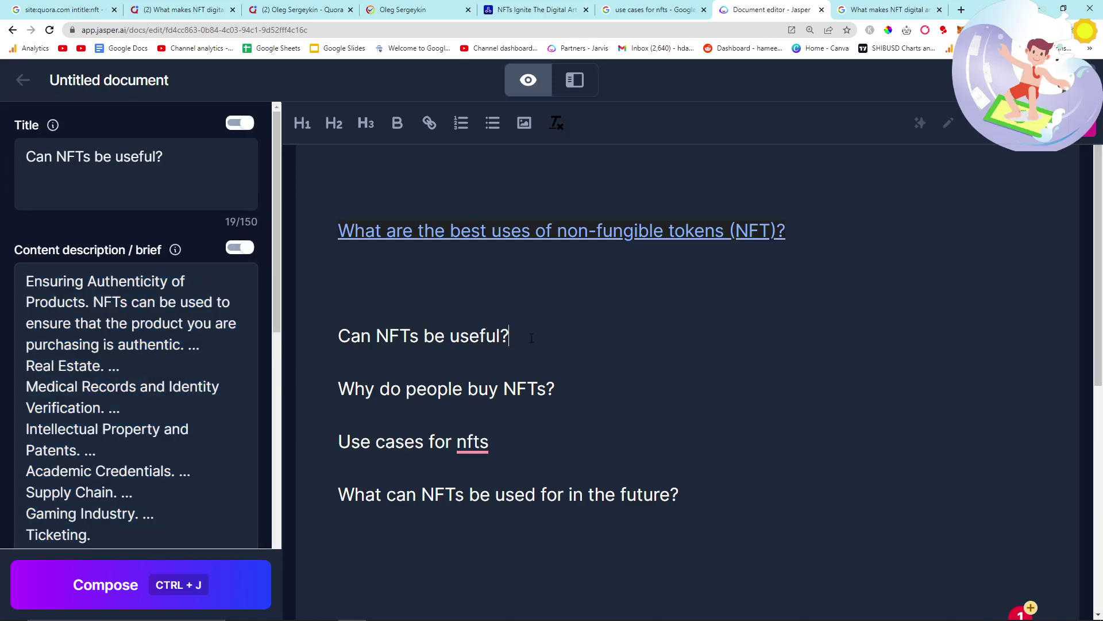
pyautogui.moveTo(786, 230); pyautogui.dragTo(337, 231)
pyautogui.hotkey('ctrl', 'c')
pyautogui.click(179, 167)
pyautogui.hotkey('ctrl', 'a')
pyautogui.hotkey('ctrl', 'v')
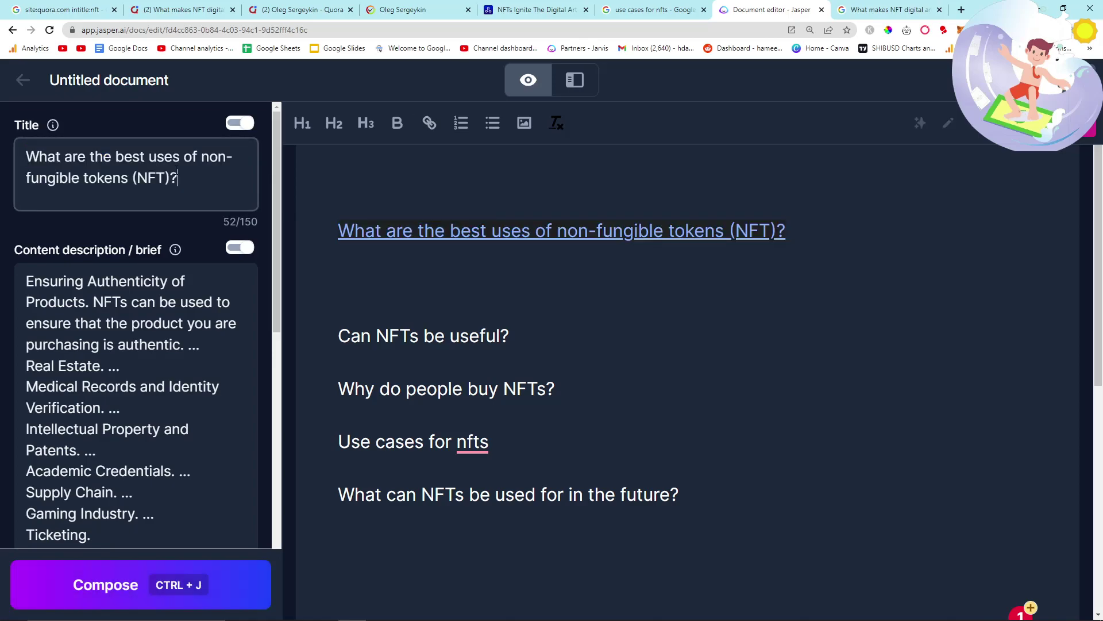
pyautogui.press('BackSpace')
pyautogui.write('?')
pyautogui.moveTo(149, 540); pyautogui.dragTo(4, 233)
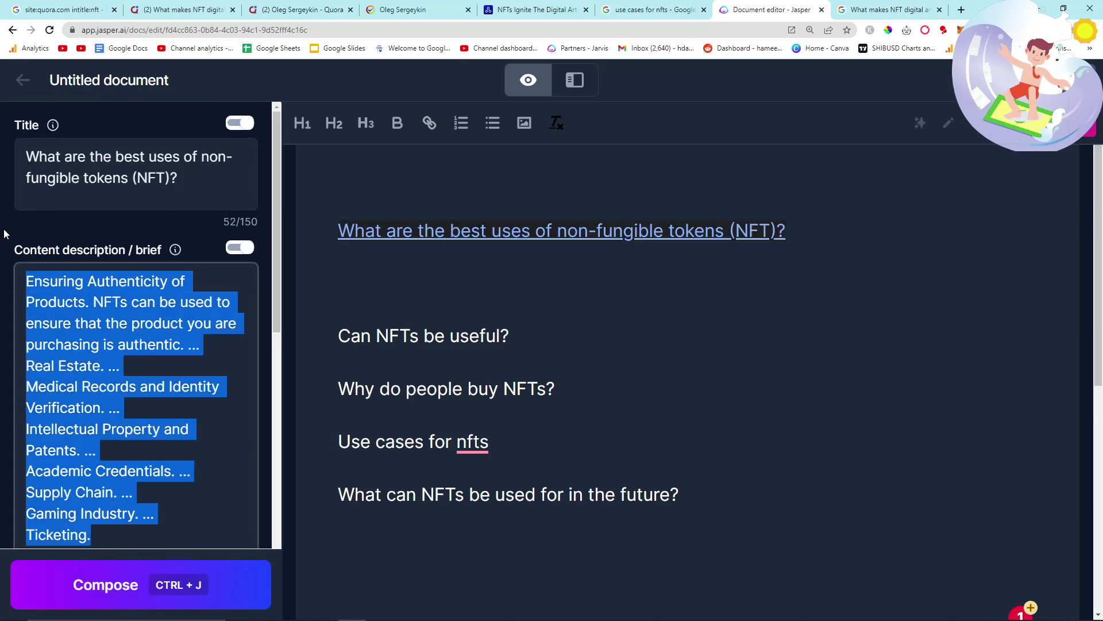
# Write the lead-in "Here are the top 10 use cases for NFTs:" on the empty line beneath the first question.
pyautogui.click(368, 275)
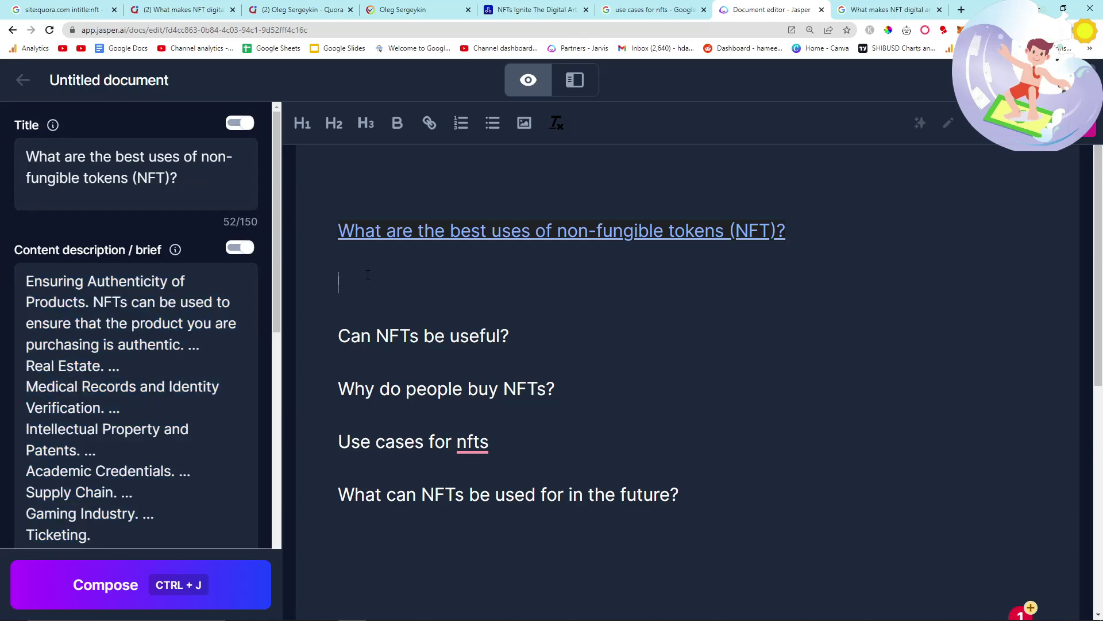
pyautogui.write('Lis th')
pyautogui.press('BackSpace')
pyautogui.press('BackSpace')
pyautogui.press('BackSpace')
pyautogui.press('BackSpace')
pyautogui.press('BackSpace')
pyautogui.press('BackSpace')
pyautogui.write('here a')
pyautogui.press('BackSpace')
pyautogui.press('BackSpace')
pyautogui.press('BackSpace')
pyautogui.press('BackSpace')
pyautogui.press('BackSpace')
pyautogui.press('BackSpace')
pyautogui.write('Here are the')
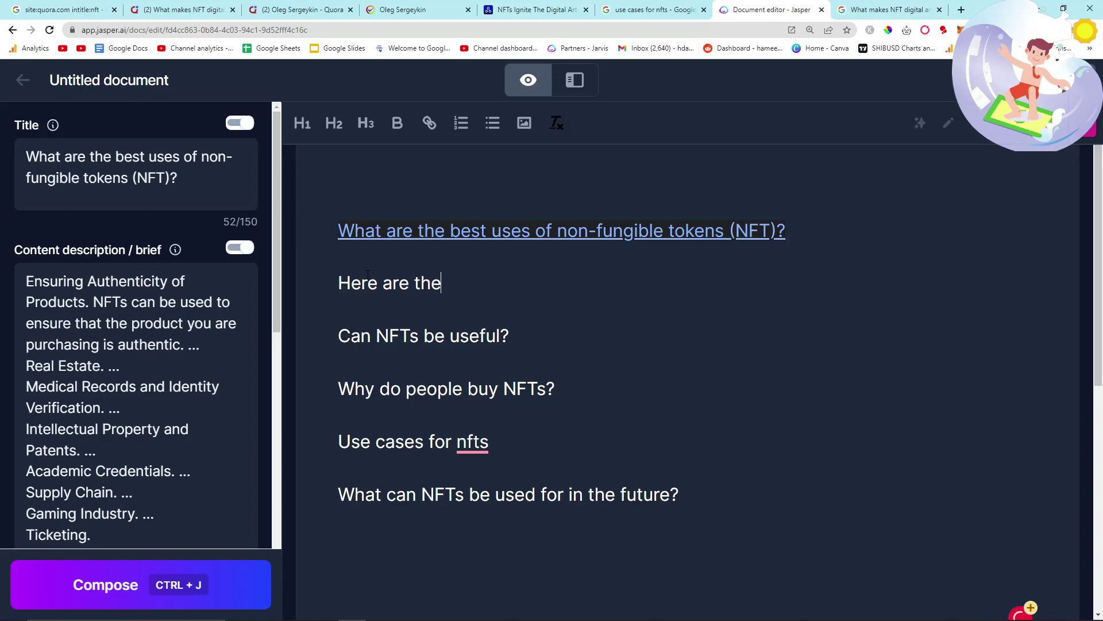
pyautogui.write(' top 10 use ')
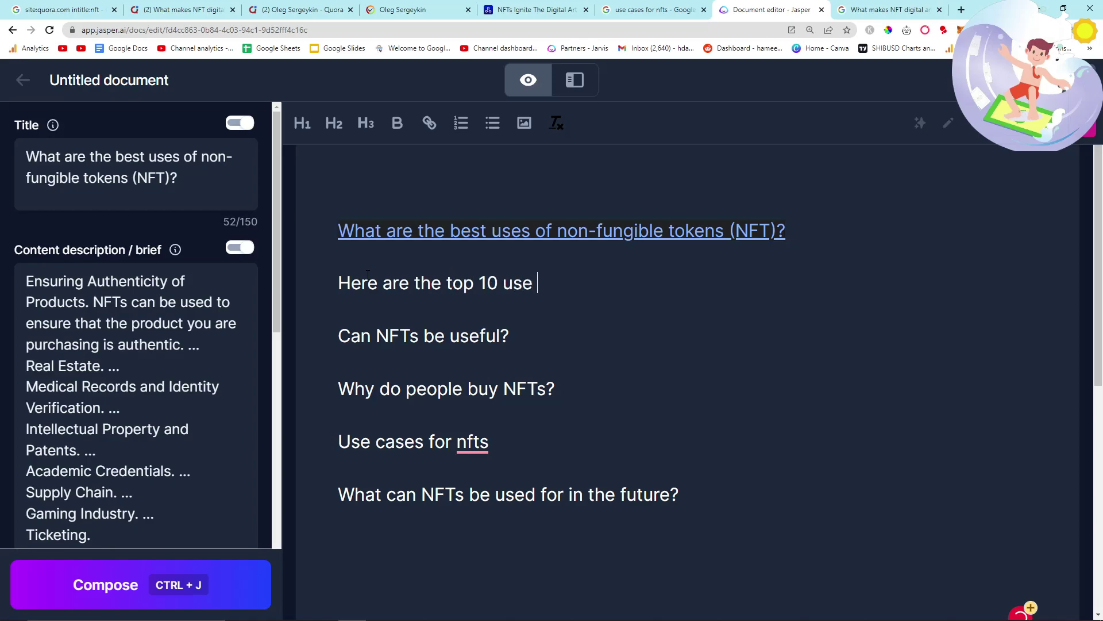
pyautogui.write('cases for NFTs:')
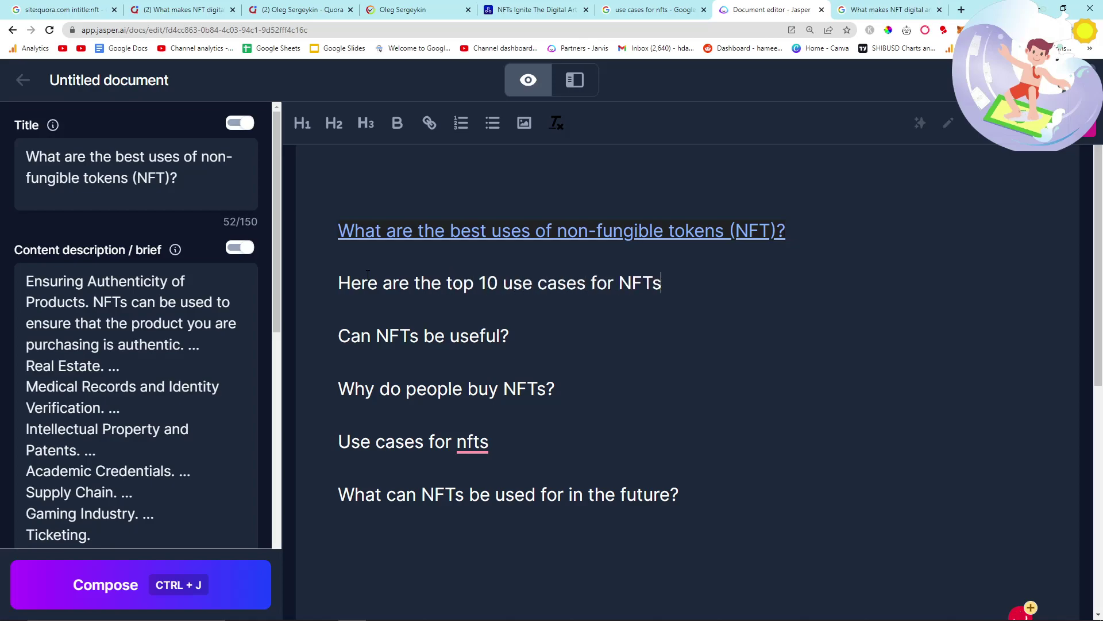
# Have Jasper compose the numbered list of NFT use cases after the lead-in, continuing the output through item 9.
pyautogui.press('Return')
pyautogui.hotkey('ctrl', 'j')
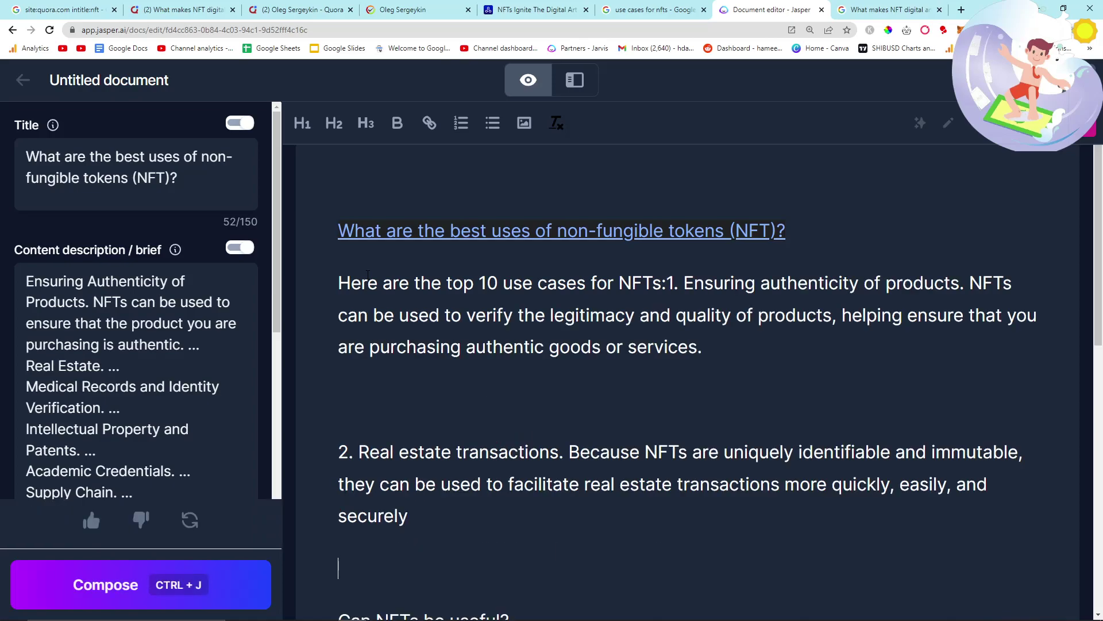
pyautogui.scroll(-5, 406, 408)
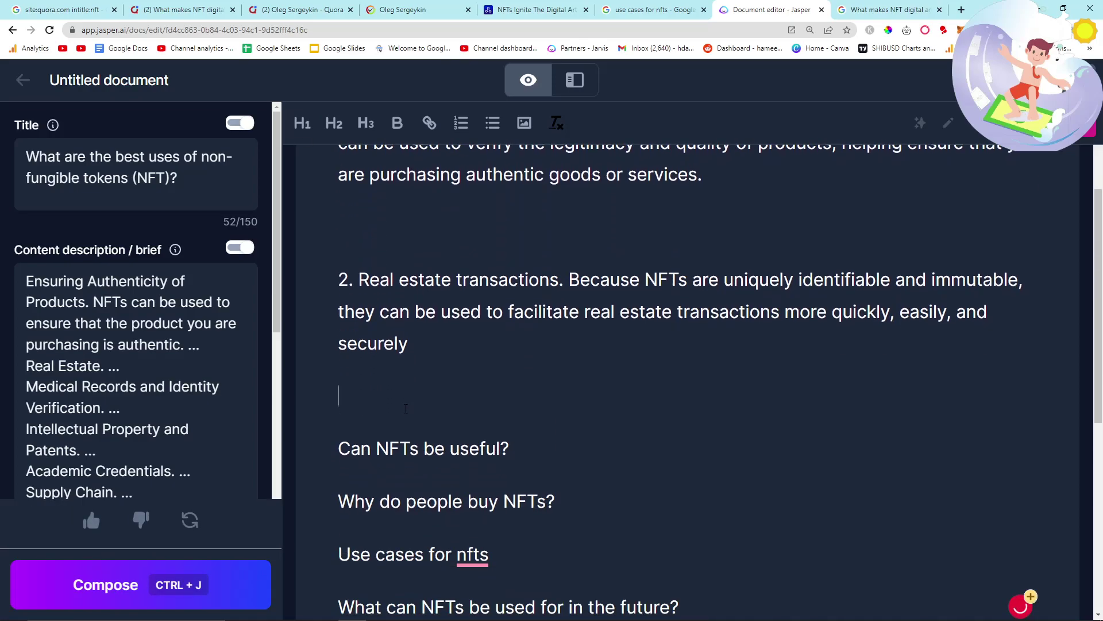
pyautogui.scroll(5, 387, 383)
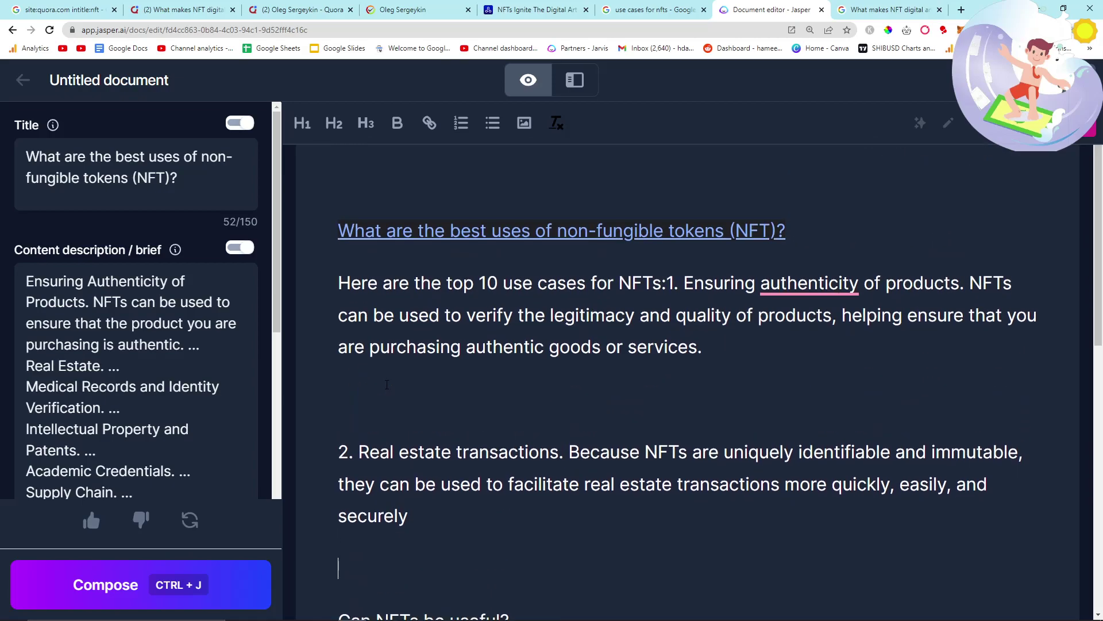
pyautogui.hotkey('ctrl', 'j')
pyautogui.scroll(-3, 413, 384)
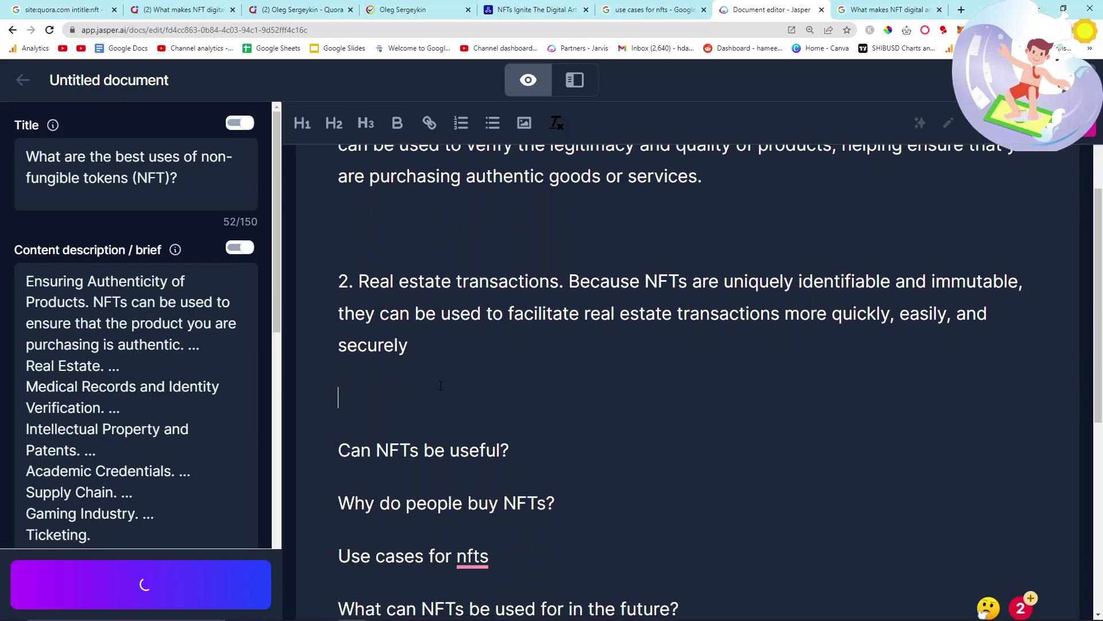
pyautogui.scroll(-5, 437, 386)
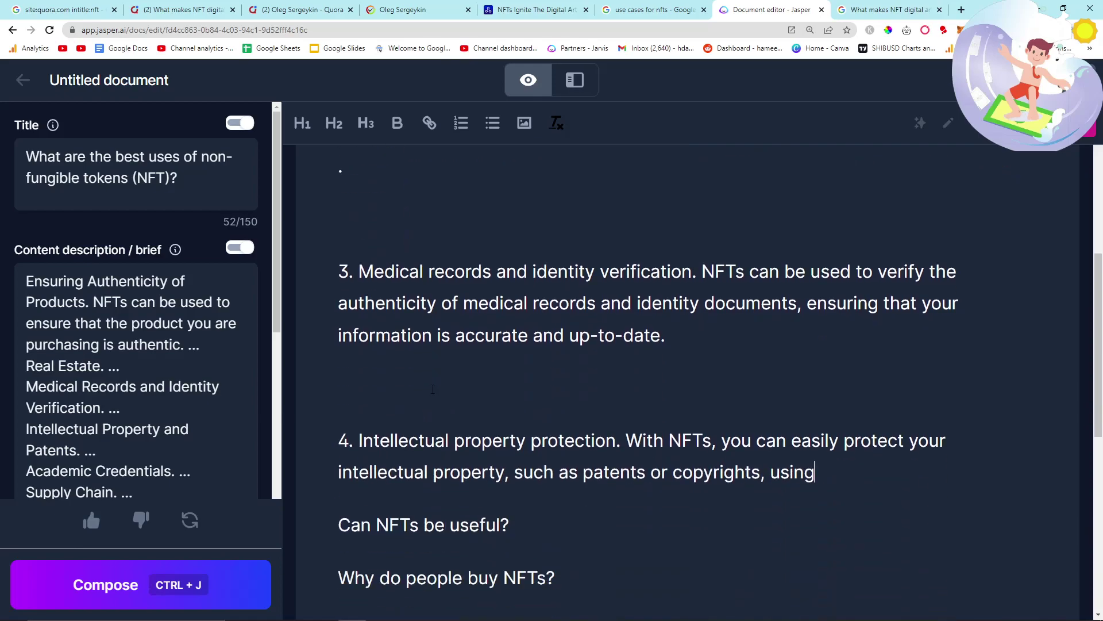
pyautogui.hotkey('ctrl', 'j')
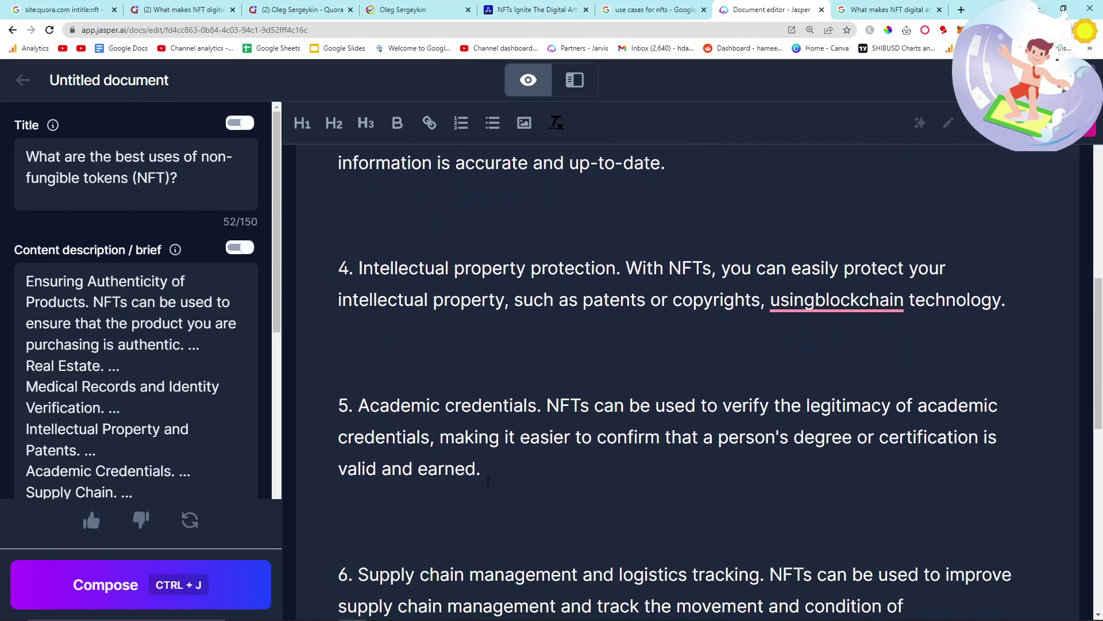
pyautogui.hotkey('ctrl', 'j')
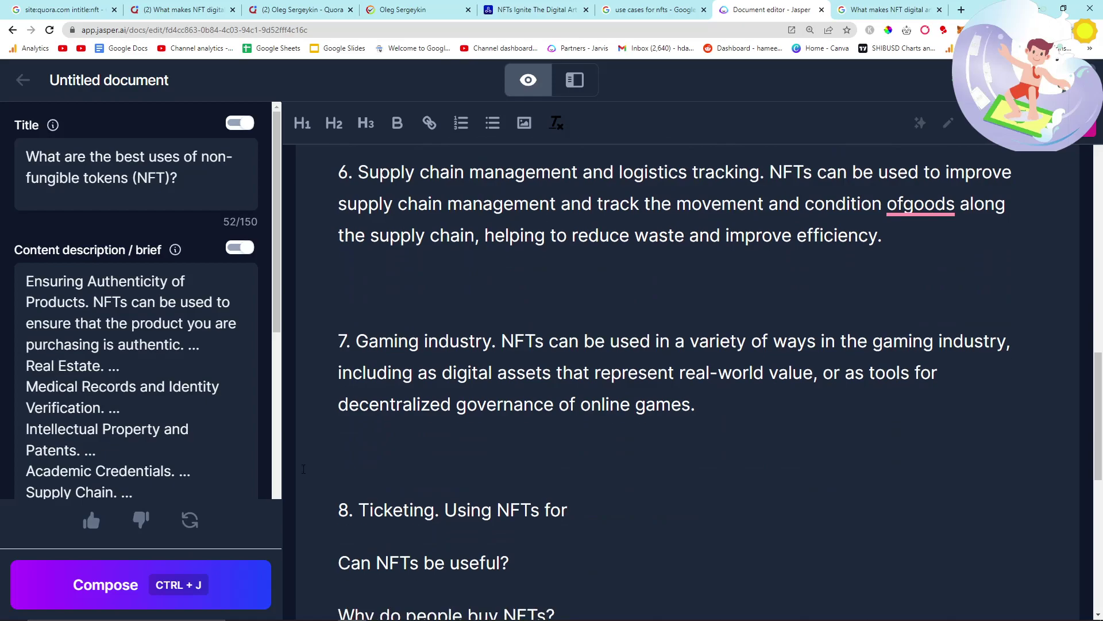
pyautogui.hotkey('ctrl', 'j')
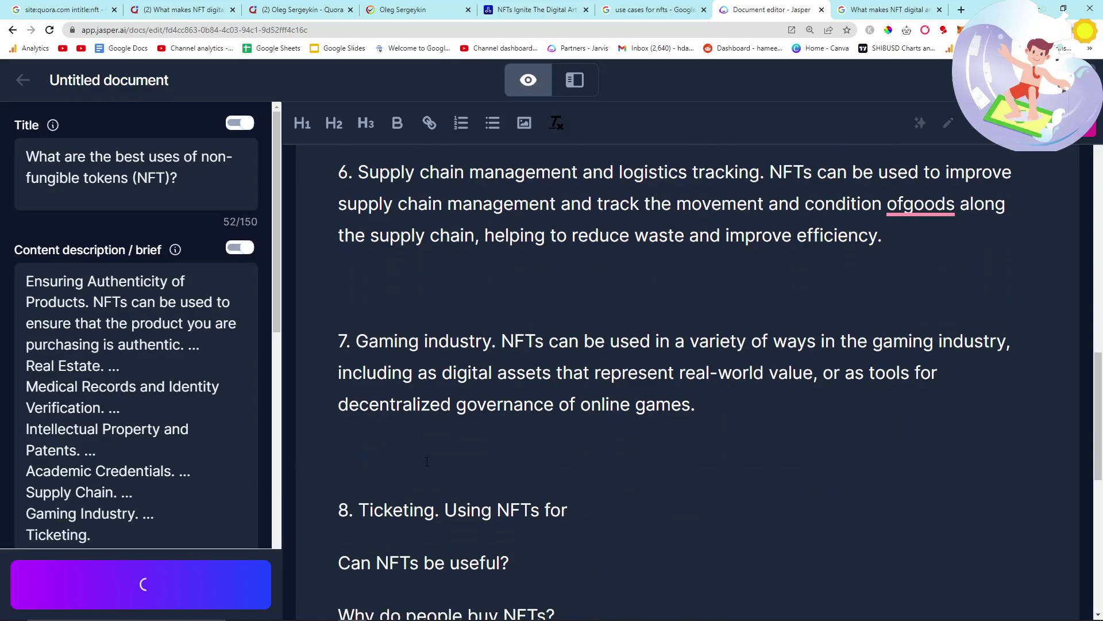
pyautogui.scroll(-2, 211, 442)
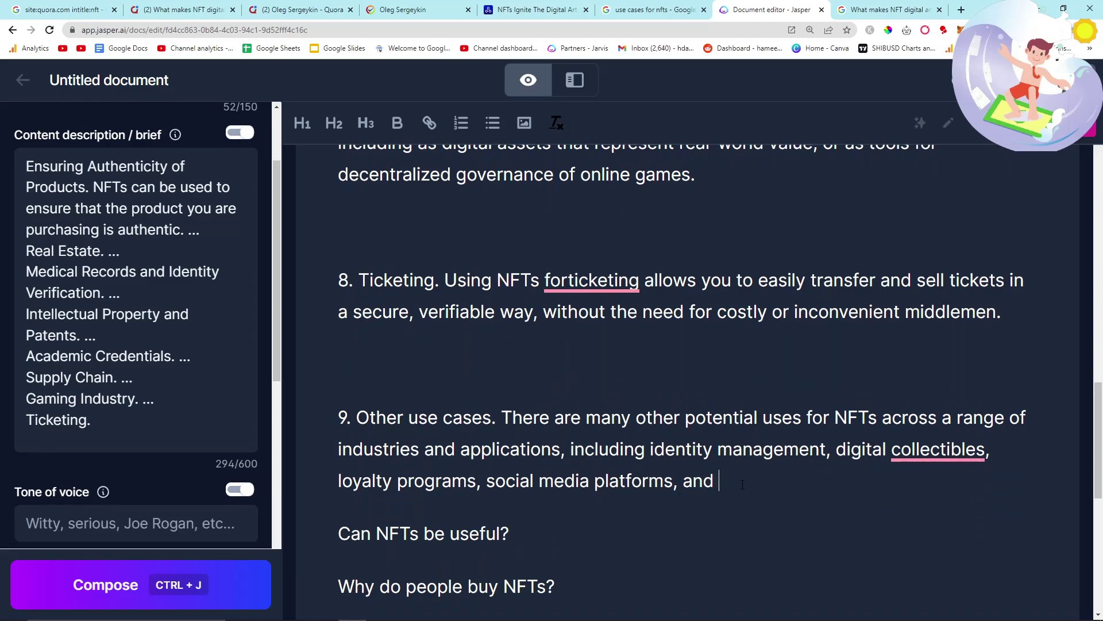
# Complete the unfinished sentence of the ninth use case with "much more.".
pyautogui.write('much mre.')
pyautogui.press('BackSpace')
pyautogui.press('BackSpace')
pyautogui.press('BackSpace')
pyautogui.write('ore.')
# Remove the stray period and the extra blank lines before and after the real estate transactions item.
pyautogui.scroll(20, 683, 435)
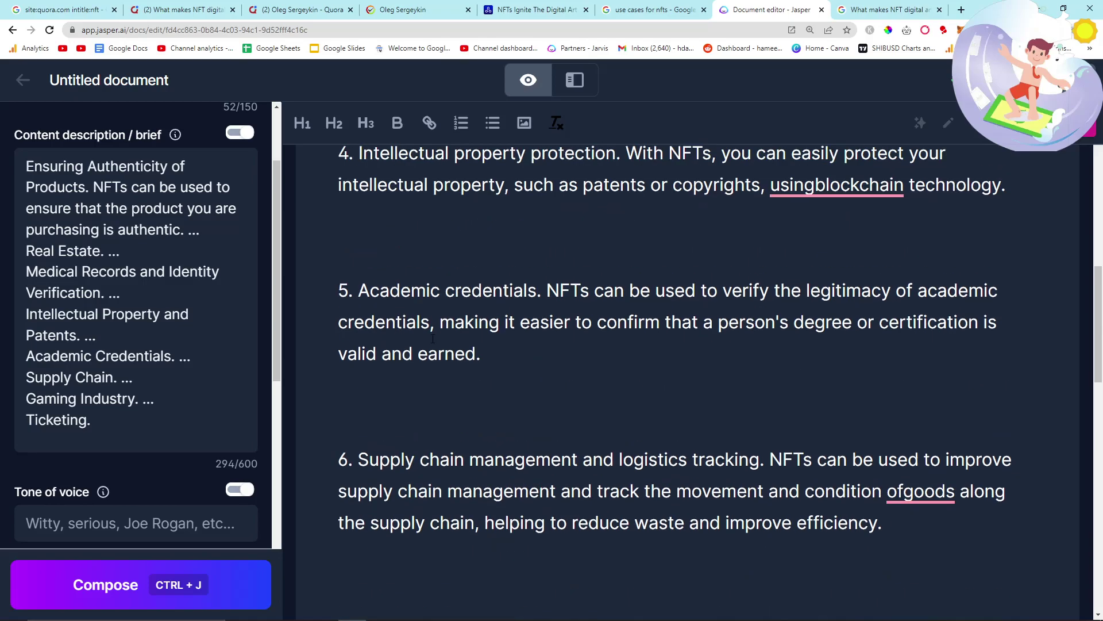
pyautogui.scroll(3, 377, 349)
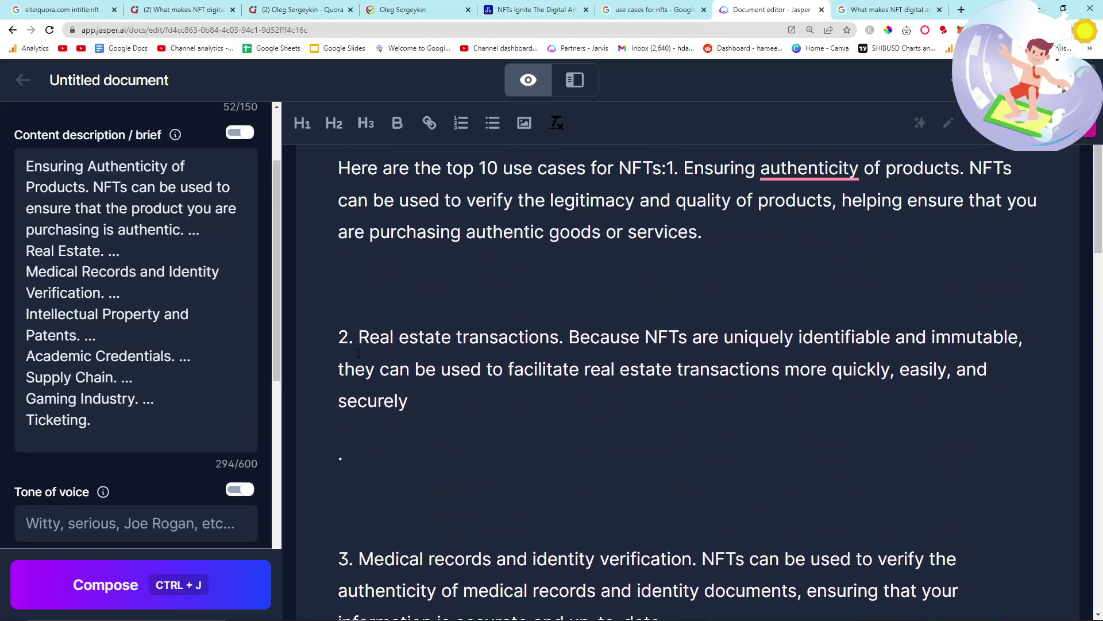
pyautogui.click(363, 462)
pyautogui.press('Delete')
pyautogui.press('BackSpace')
pyautogui.click(362, 293)
pyautogui.press('BackSpace')
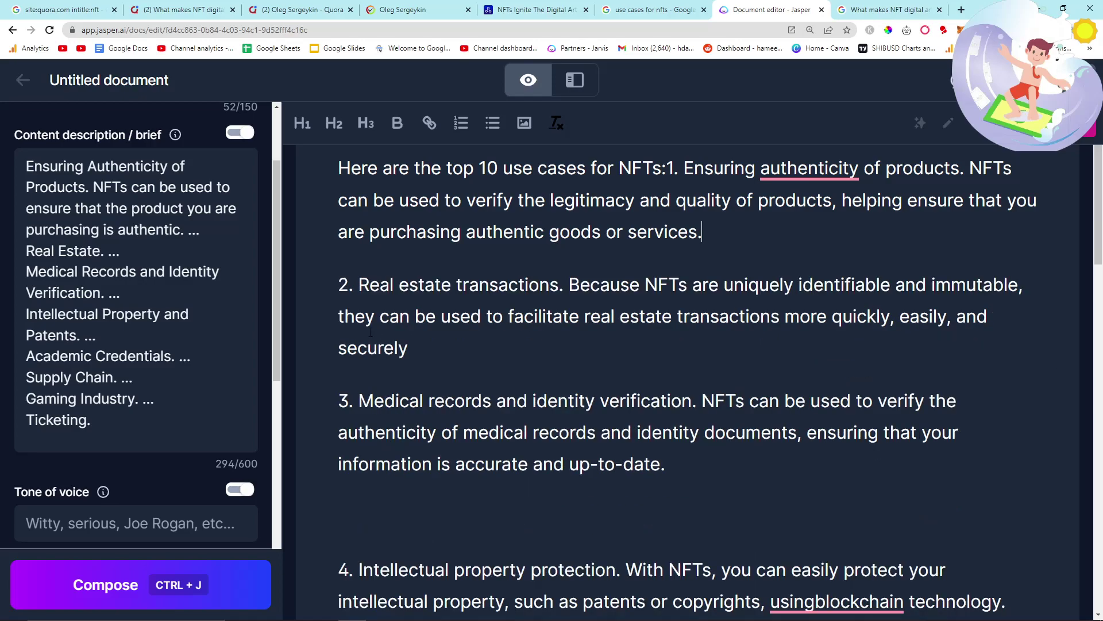
pyautogui.scroll(2, 362, 296)
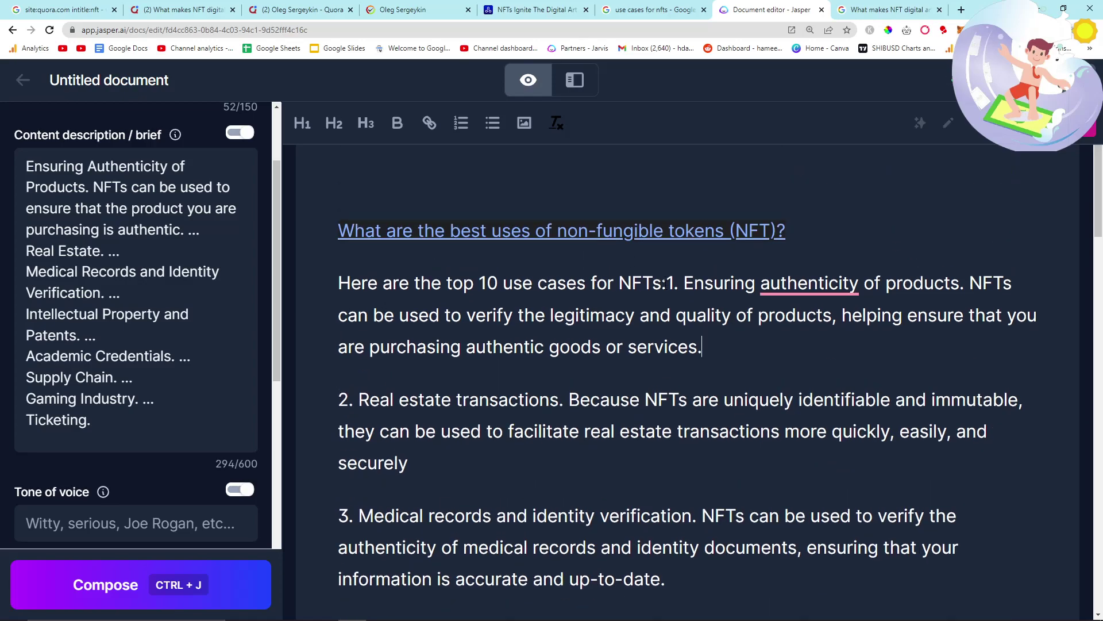
# Put the first use case on its own line below the lead-in and delete the extra blank lines between items 3 and 6.
pyautogui.click(665, 282)
pyautogui.press('Return')
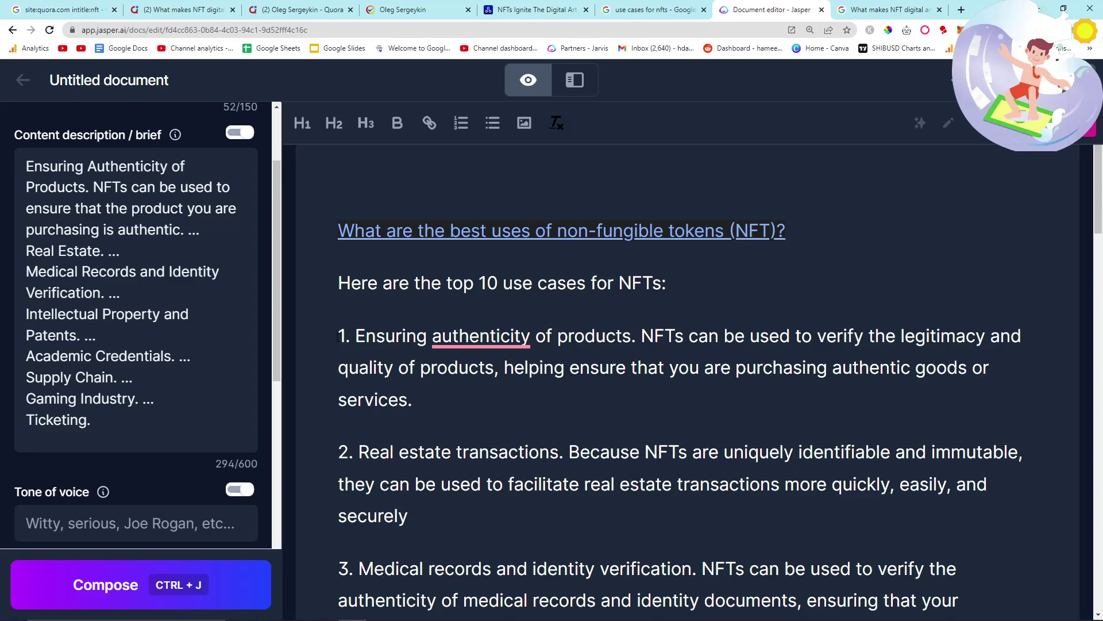
pyautogui.moveTo(338, 337); pyautogui.dragTo(1006, 457)
pyautogui.click(363, 389)
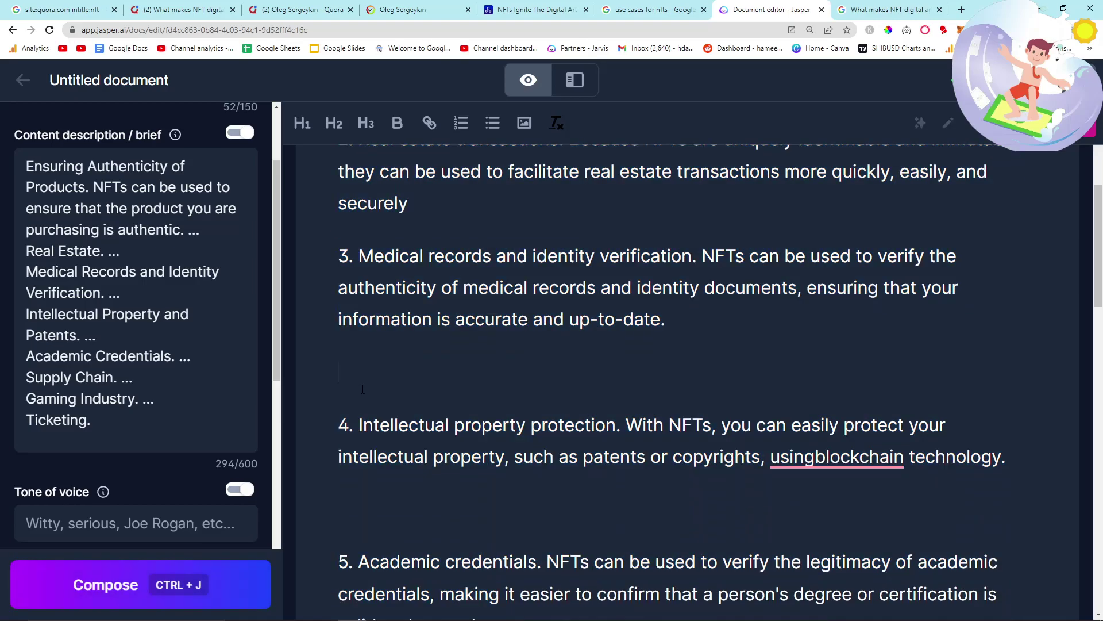
pyautogui.press('BackSpace')
pyautogui.click(364, 428)
pyautogui.press('BackSpace')
pyautogui.scroll(-3, 363, 460)
pyautogui.click(363, 455)
pyautogui.press('BackSpace')
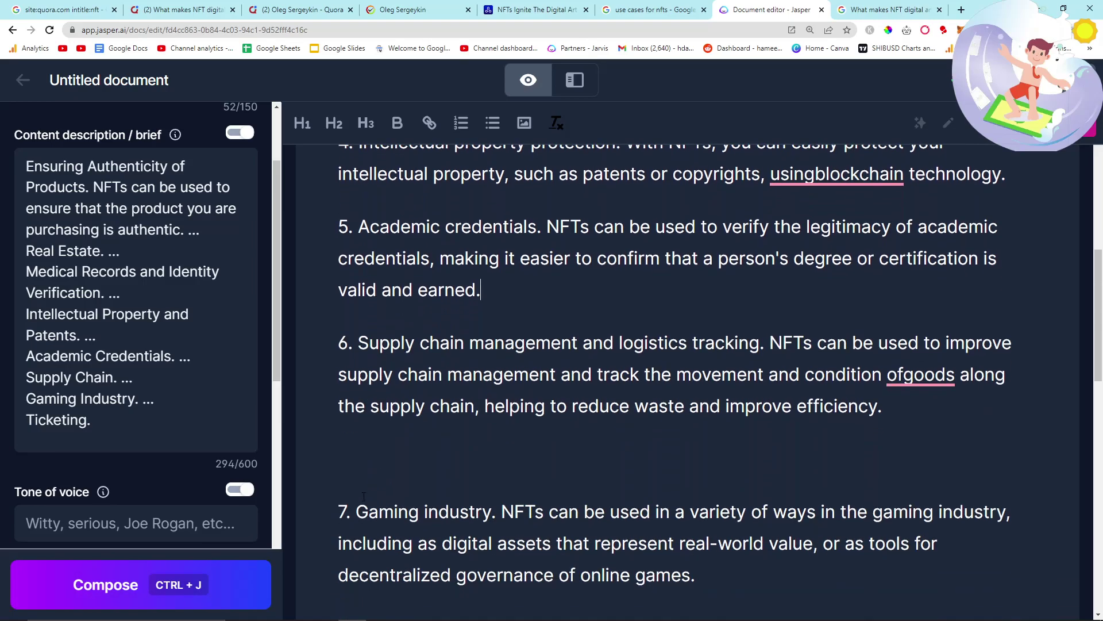
# Delete the extra blank lines between use cases 6, 7, 8 and 9.
pyautogui.click(363, 496)
pyautogui.press('BackSpace')
pyautogui.scroll(-1, 345, 448)
pyautogui.hotkey('ctrl', 'z')
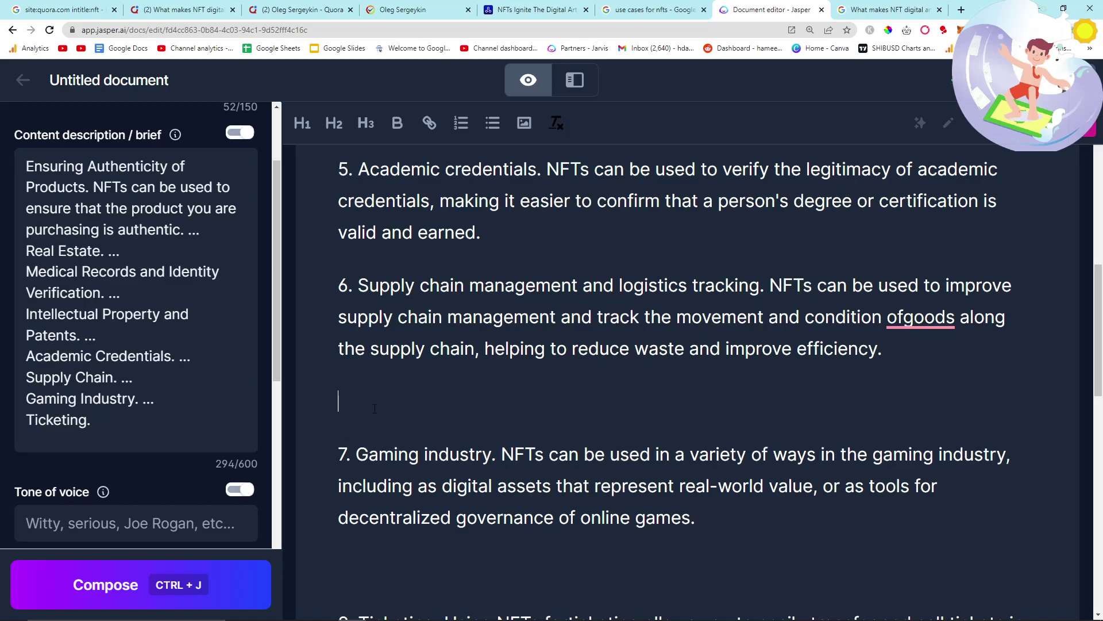
pyautogui.press('BackSpace')
pyautogui.click(365, 517)
pyautogui.press('BackSpace')
pyautogui.scroll(-2, 366, 460)
pyautogui.click(366, 465)
pyautogui.press('BackSpace')
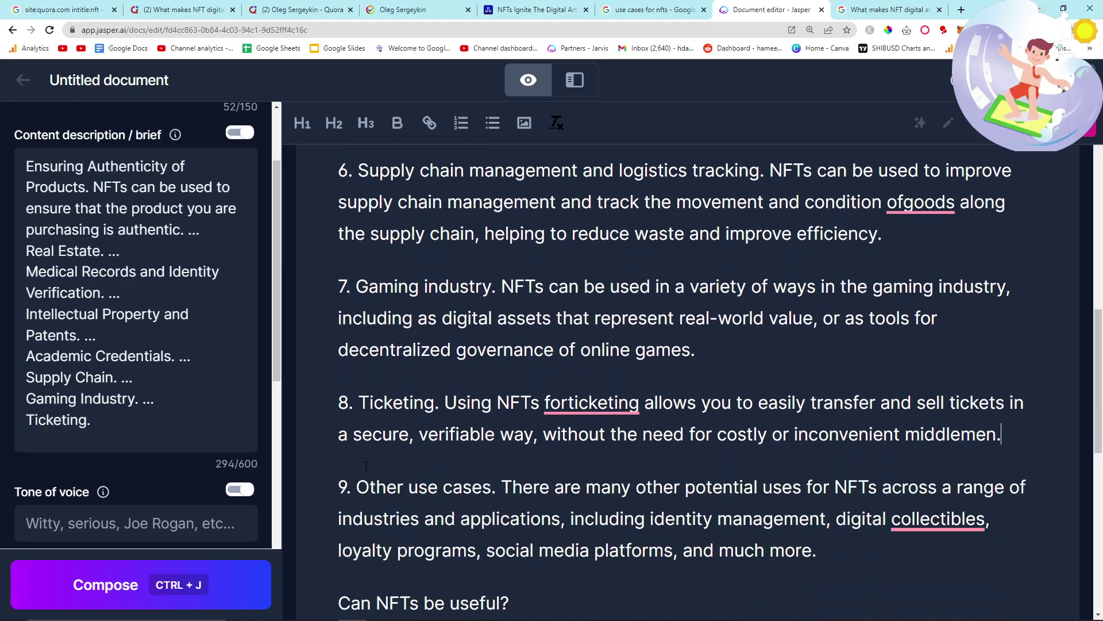
# Format all nine NFT use cases as an automatic numbered list.
pyautogui.moveTo(870, 581); pyautogui.dragTo(391, 108)
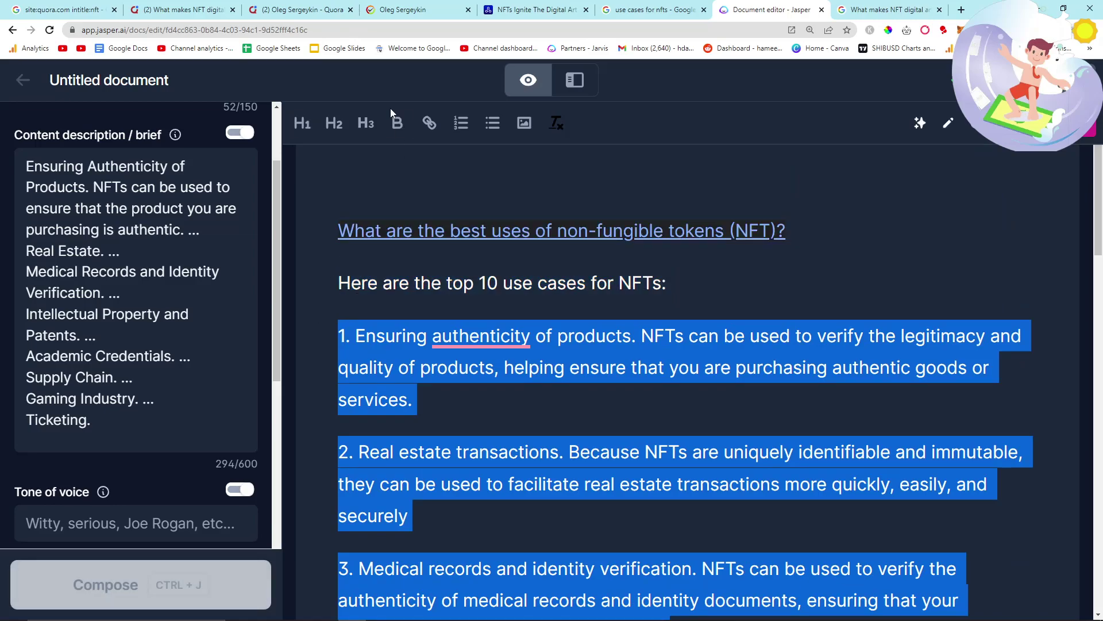
pyautogui.click(461, 122)
pyautogui.click(420, 309)
pyautogui.scroll(1, 420, 306)
pyautogui.scroll(3, 420, 306)
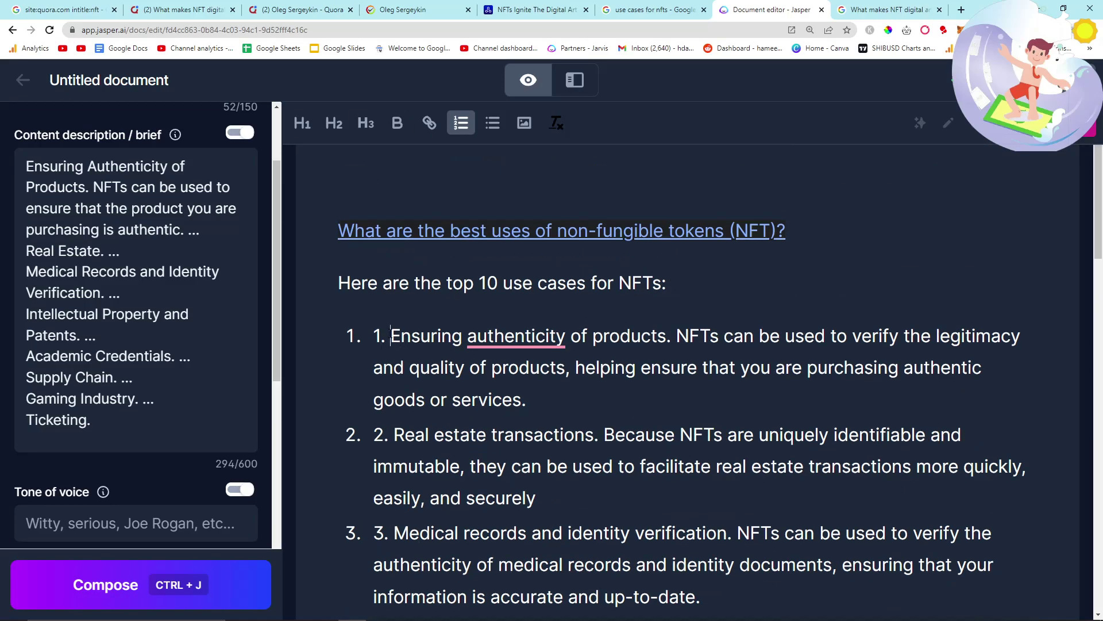
# Remove the duplicate hand-typed numbers from the start of the numbered list items.
pyautogui.press('BackSpace')
pyautogui.press('BackSpace')
pyautogui.press('BackSpace')
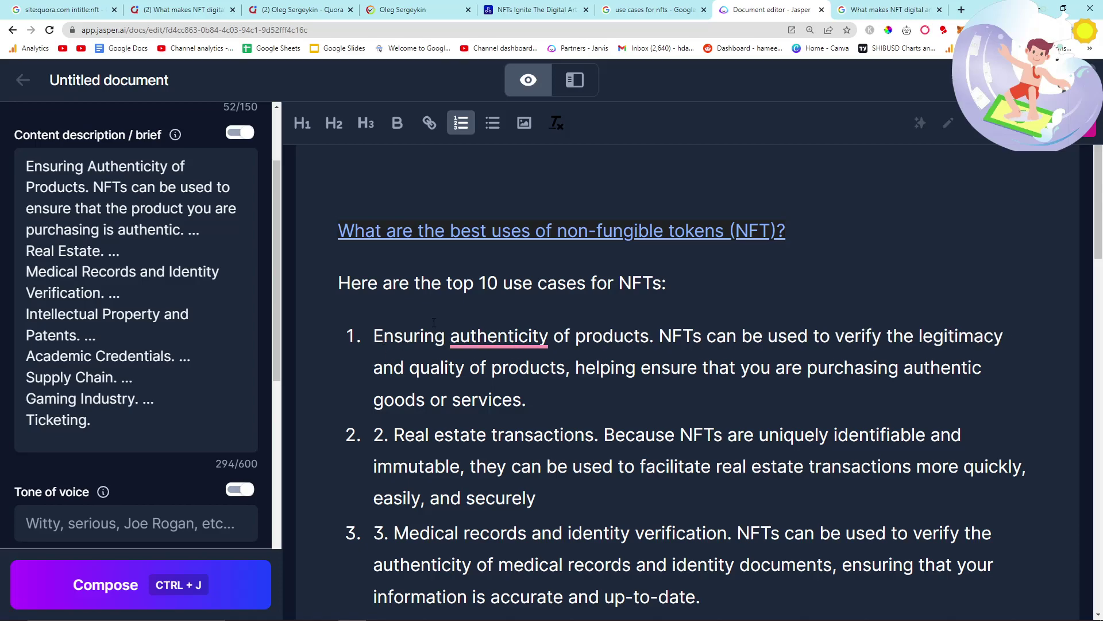
pyautogui.scroll(-12, 437, 318)
pyautogui.click(504, 562)
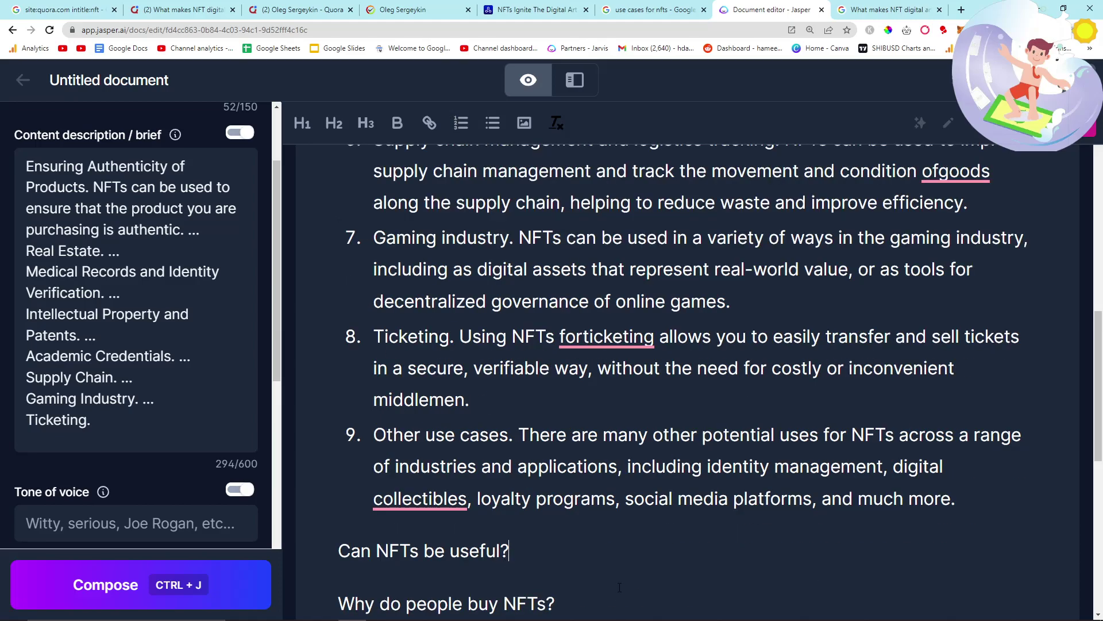
pyautogui.scroll(12, 619, 587)
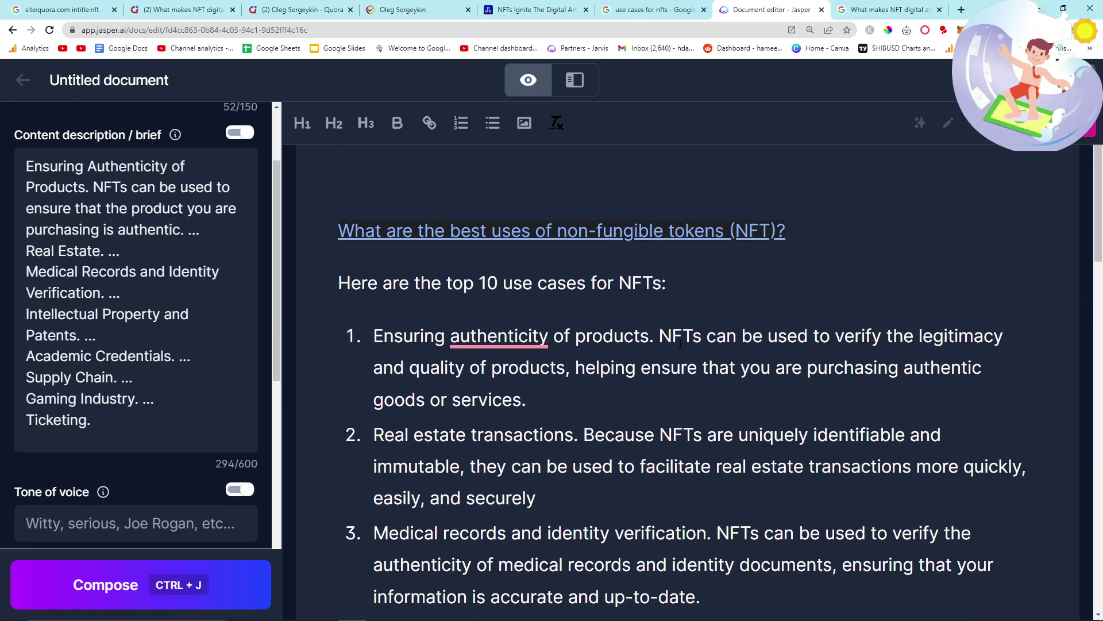
# Have Jasper compose an introductory answer beneath the question "What are the best uses of non-fungible tokens (NFT)?".
pyautogui.click(801, 228)
pyautogui.press('Return')
pyautogui.hotkey('ctrl', 'j')
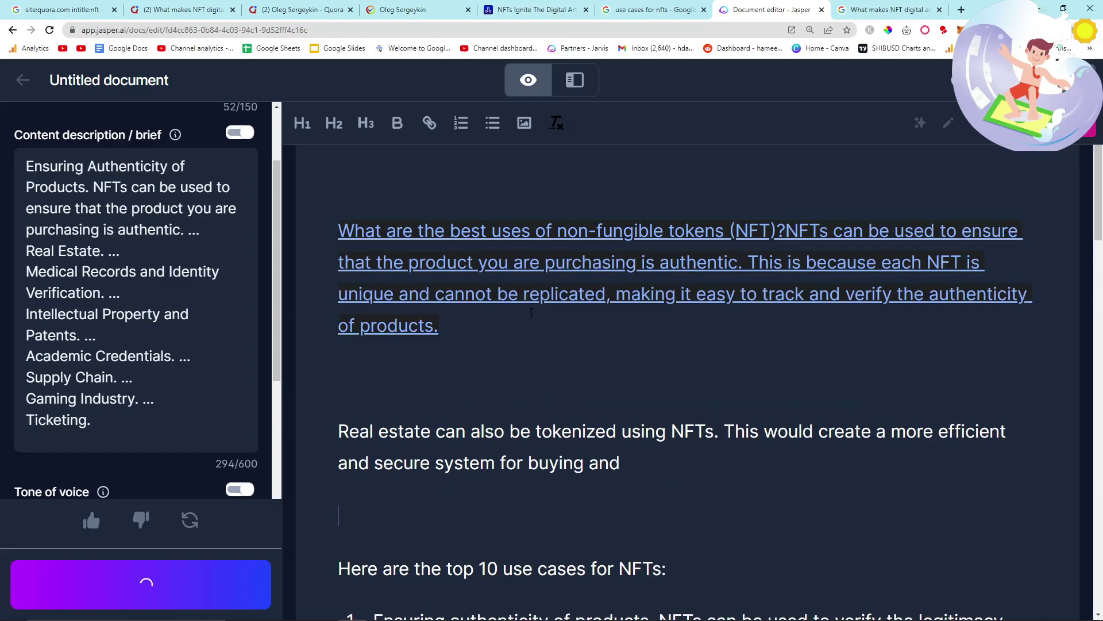
pyautogui.click(779, 230)
pyautogui.press('Return')
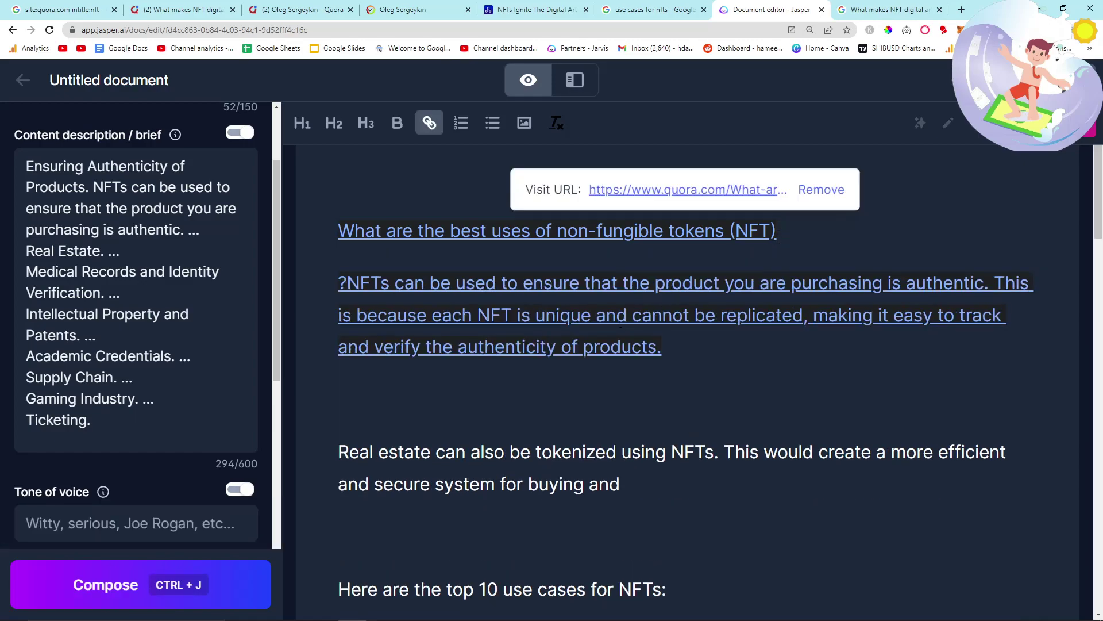
pyautogui.press('BackSpace')
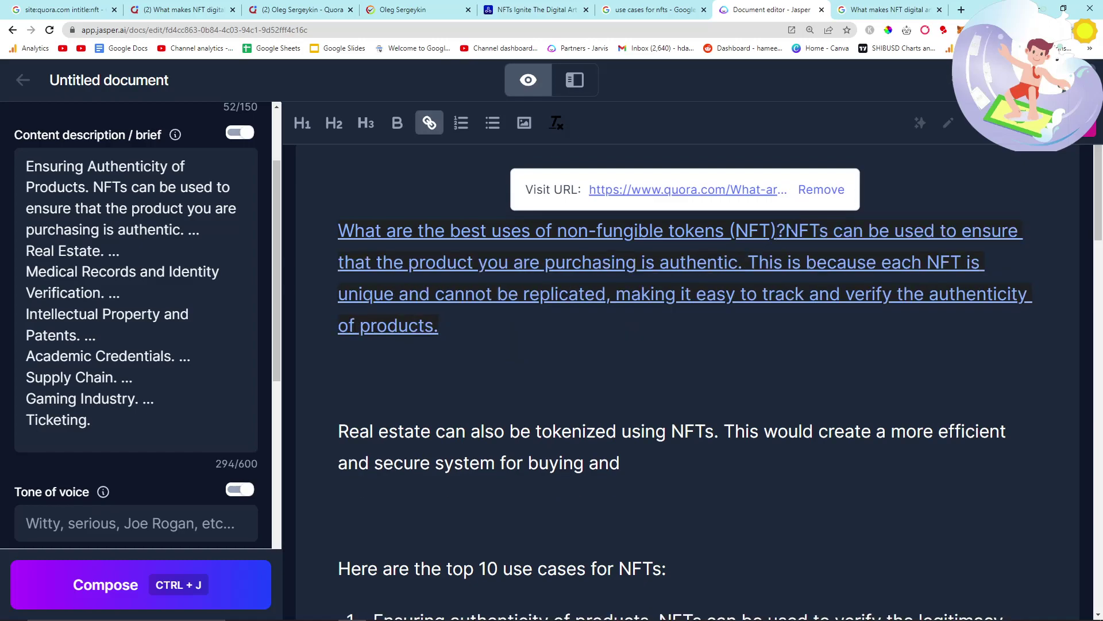
# Move the composed answer to its own paragraph below the first question, clearing its link formatting and the blank line after it.
pyautogui.click(785, 231)
pyautogui.press('Return')
pyautogui.tripleClick(713, 351)
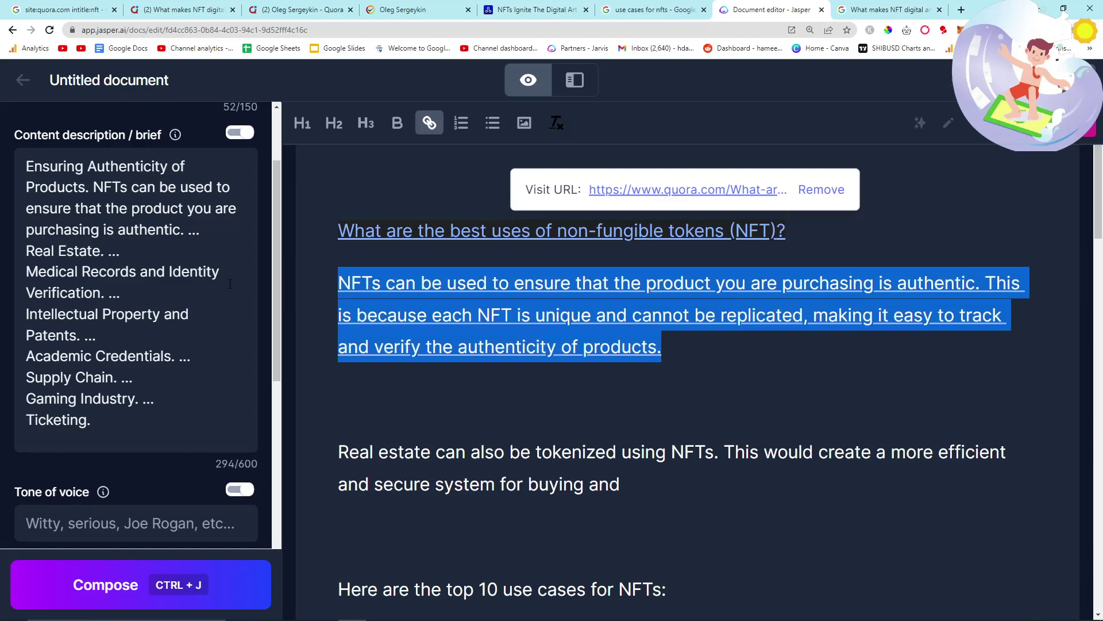
pyautogui.click(556, 123)
pyautogui.press('Down')
pyautogui.press('BackSpace')
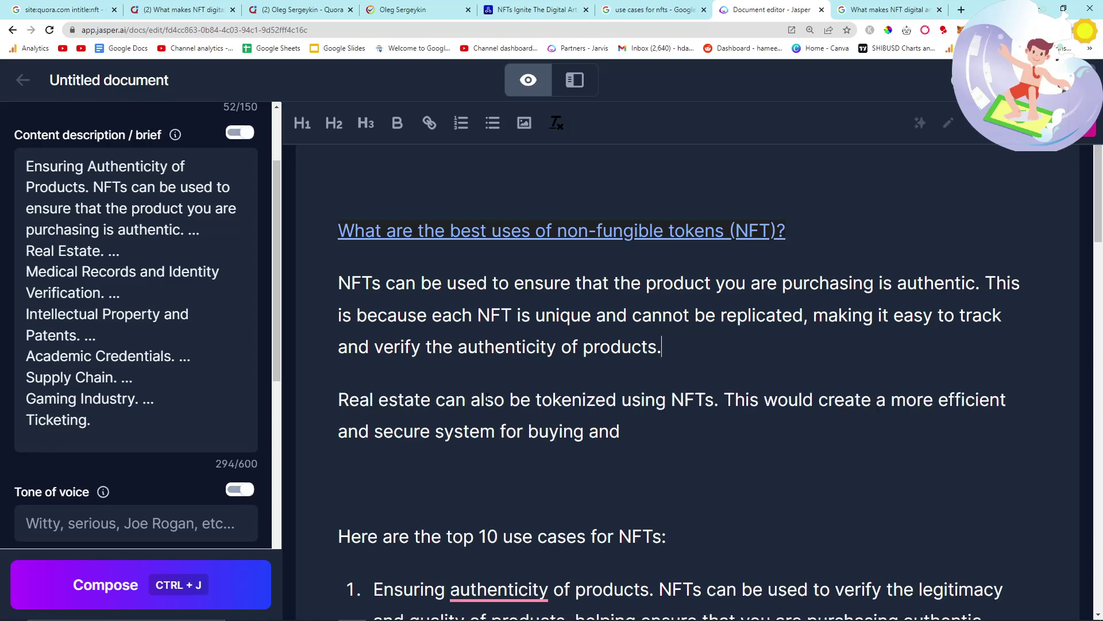
# Delete the unfinished text after "Real estate can also be tokenized using NFTs" in the second introductory paragraph.
pyautogui.press('BackSpace')
pyautogui.press('BackSpace')
pyautogui.press('BackSpace')
pyautogui.press('BackSpace')
pyautogui.press('BackSpace')
pyautogui.press('BackSpace')
pyautogui.press('BackSpace')
pyautogui.press('BackSpace')
pyautogui.press('BackSpace')
pyautogui.press('BackSpace')
pyautogui.press('BackSpace')
pyautogui.press('BackSpace')
pyautogui.press('BackSpace')
pyautogui.press('BackSpace')
pyautogui.press('BackSpace')
pyautogui.press('BackSpace')
pyautogui.press('BackSpace')
pyautogui.press('BackSpace')
pyautogui.press('BackSpace')
pyautogui.press('BackSpace')
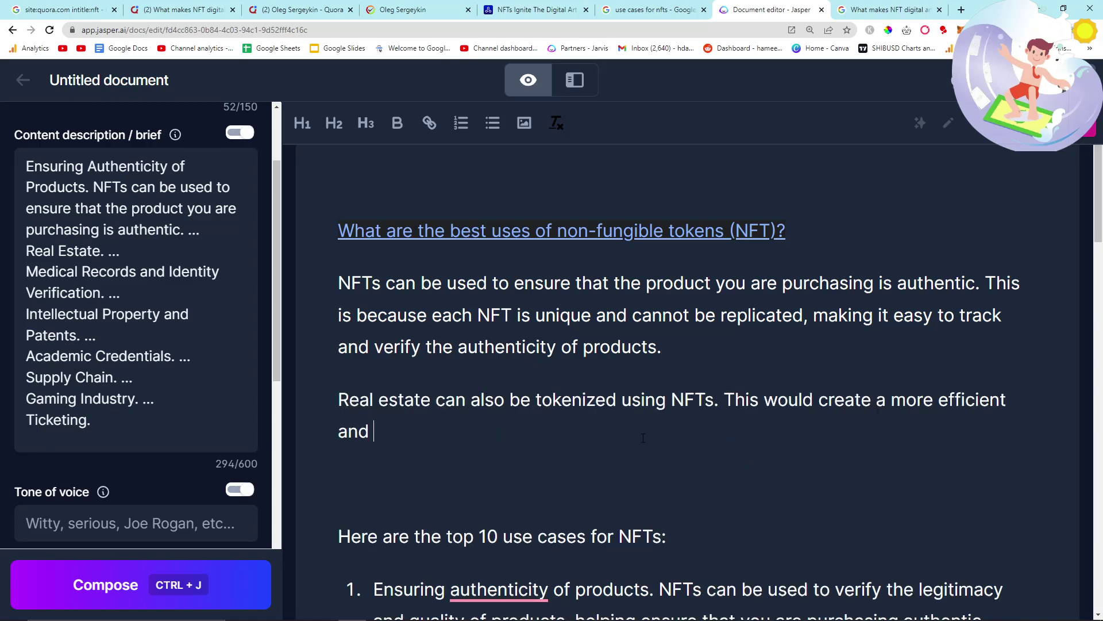
pyautogui.press('BackSpace')
pyautogui.press('BackSpace')
pyautogui.press('BackSpace')
pyautogui.press('BackSpace')
pyautogui.press('BackSpace')
pyautogui.press('BackSpace')
pyautogui.press('BackSpace')
pyautogui.press('BackSpace')
pyautogui.press('BackSpace')
pyautogui.press('BackSpace')
pyautogui.press('BackSpace')
pyautogui.press('BackSpace')
pyautogui.press('BackSpace')
# Add "Let's quickly summarize the top use cases for NFTs:" after the real estate sentence.
pyautogui.write('K')
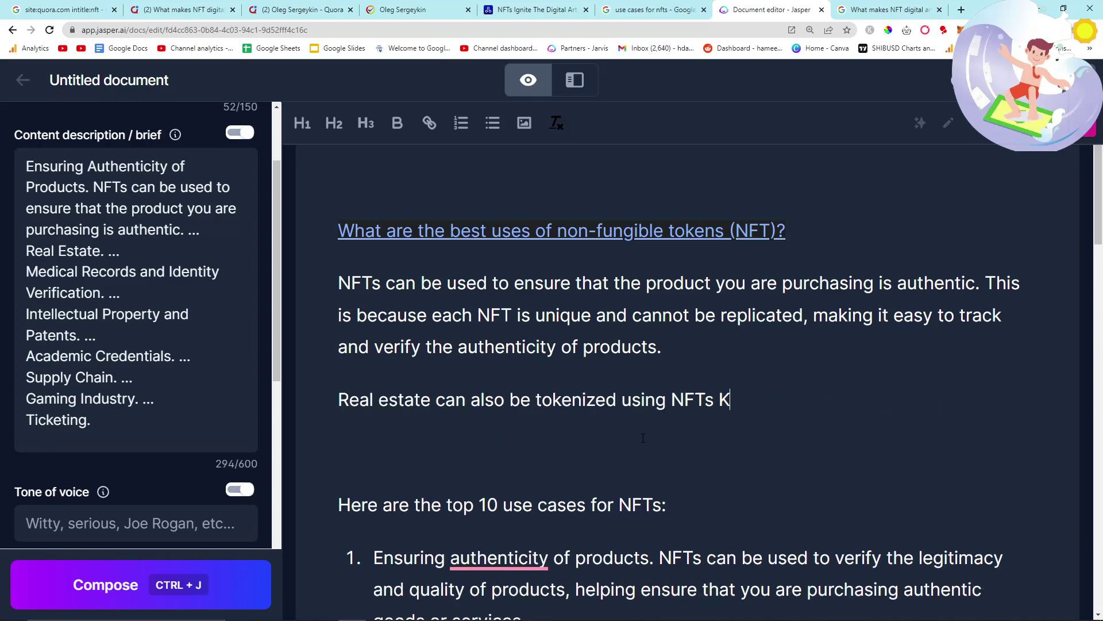
pyautogui.write('et;')
pyautogui.press('BackSpace')
pyautogui.press('BackSpace')
pyautogui.press('BackSpace')
pyautogui.press('BackSpace')
pyautogui.write("Let's quickly summarize the top ")
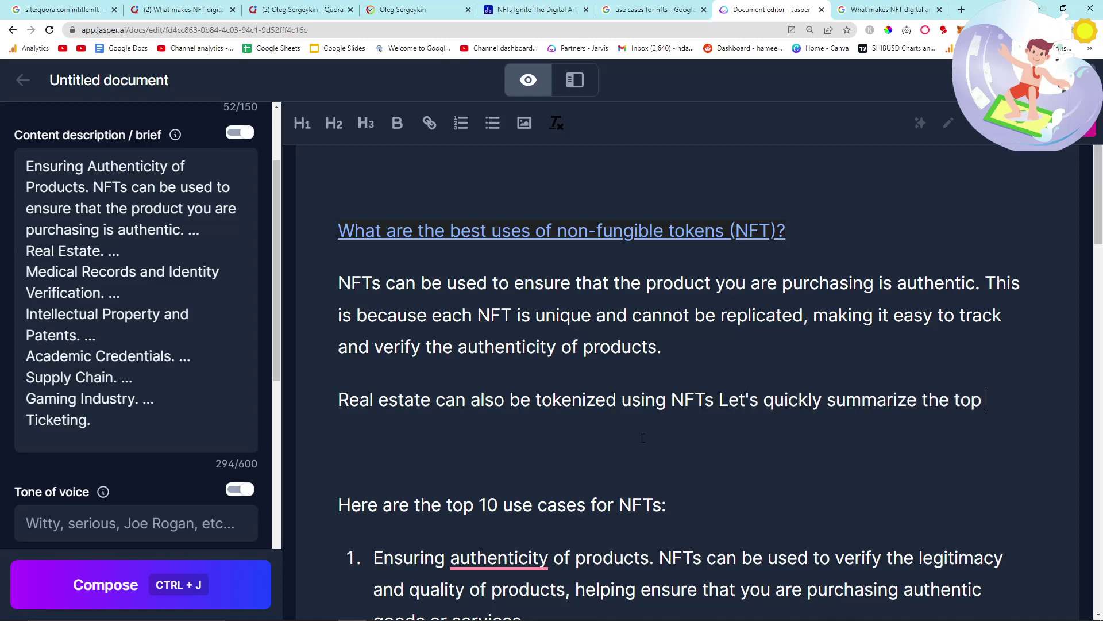
pyautogui.write('use cases for NFTs')
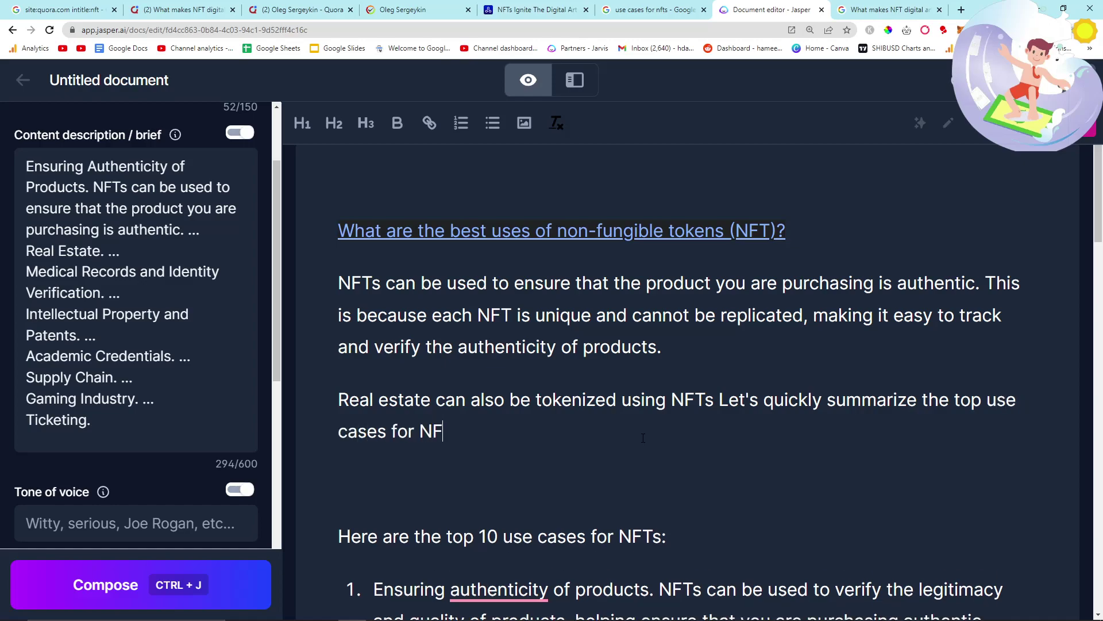
# Delete the old lead-in "Here are the top 10 use cases for NFTs:" and the blank lines above the numbered list.
pyautogui.click(424, 482)
pyautogui.press('BackSpace')
pyautogui.moveTo(667, 483); pyautogui.dragTo(323, 473)
pyautogui.press('BackSpace')
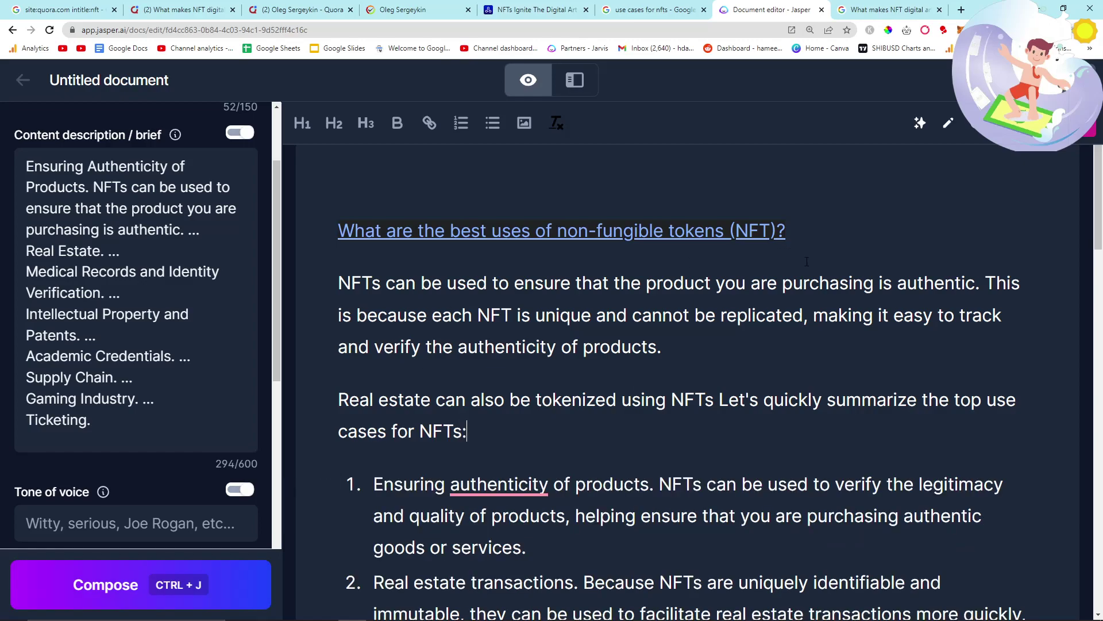
# Correct the flagged run-together words in items 4 and 6 to "using blockchain" and "of goods".
pyautogui.scroll(-3, 807, 262)
pyautogui.scroll(-2, 806, 261)
pyautogui.click(821, 326)
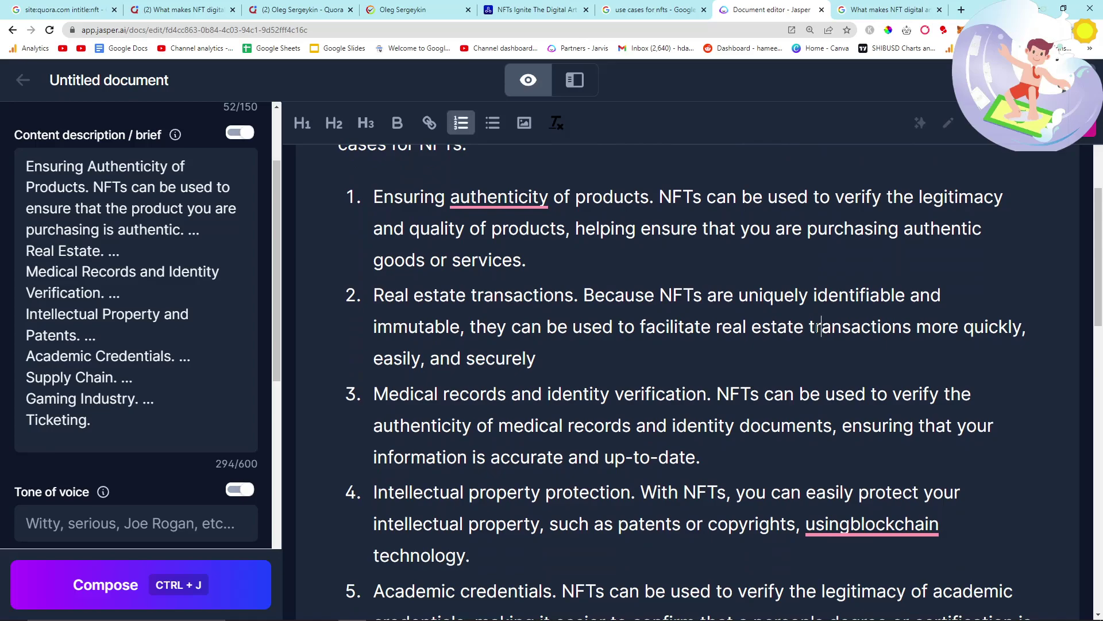
pyautogui.scroll(-3, 821, 326)
pyautogui.moveTo(873, 352)
pyautogui.click(856, 389)
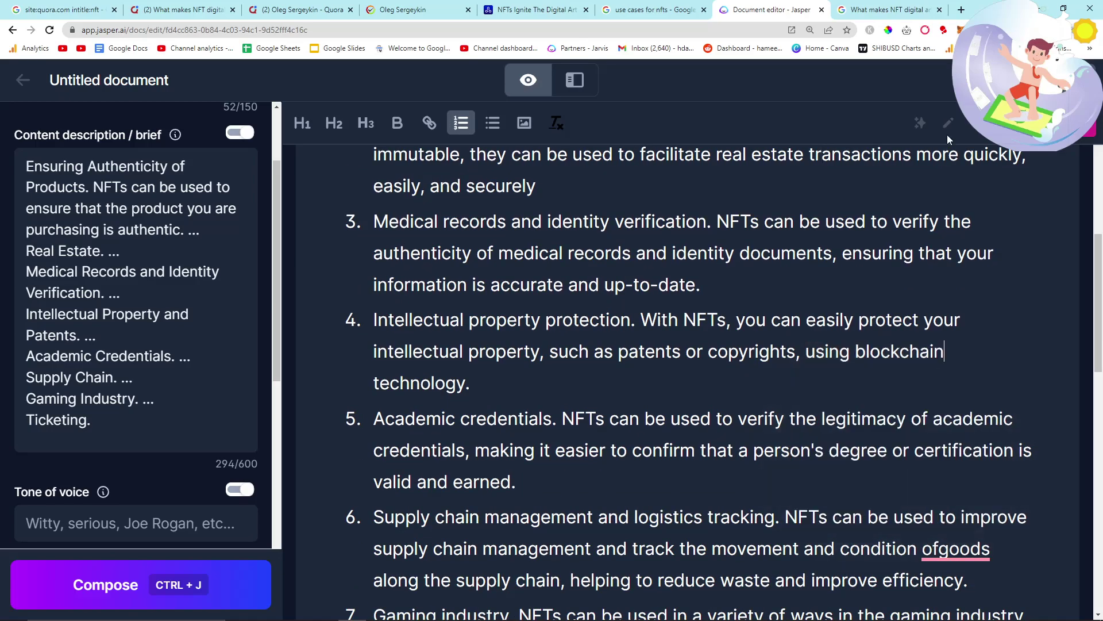
pyautogui.scroll(-5, 961, 253)
pyautogui.moveTo(951, 260)
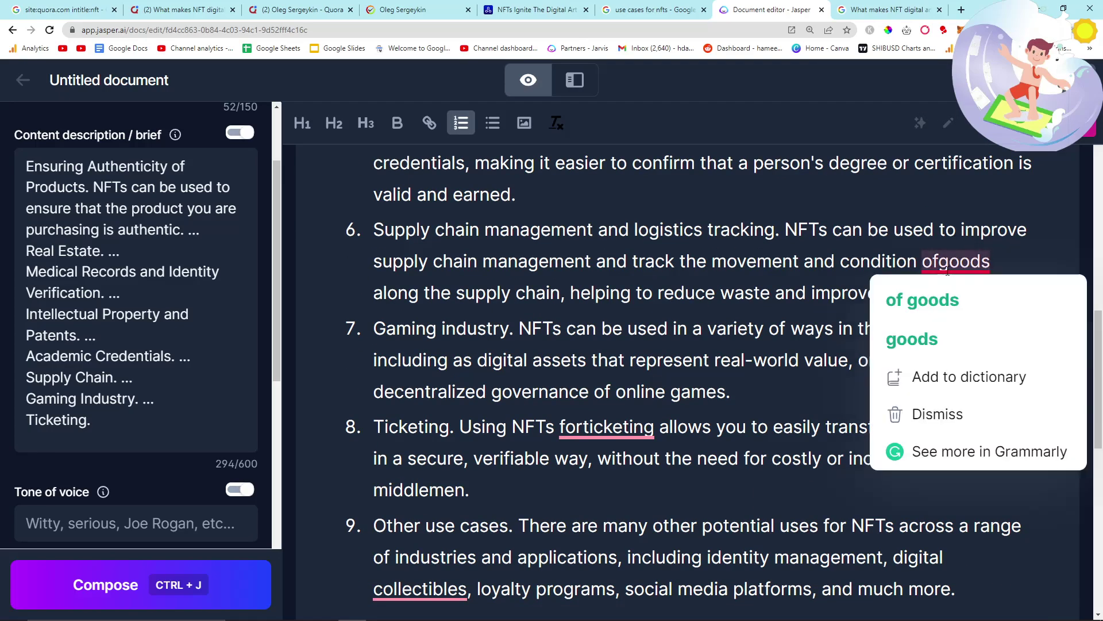
pyautogui.click(950, 298)
pyautogui.scroll(-5, 797, 384)
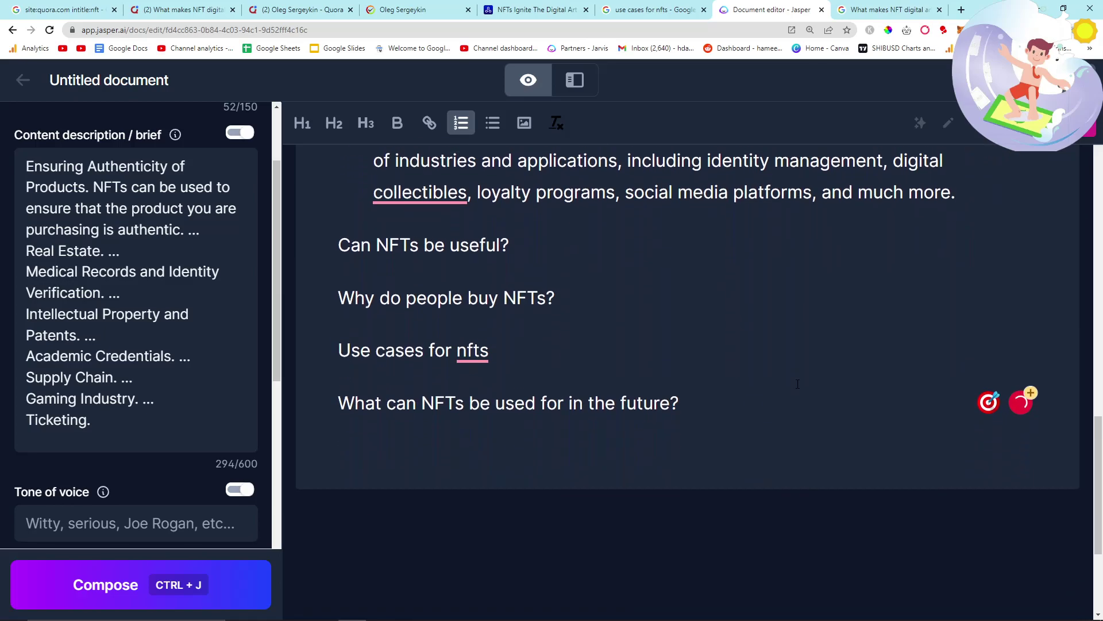
pyautogui.scroll(20, 632, 288)
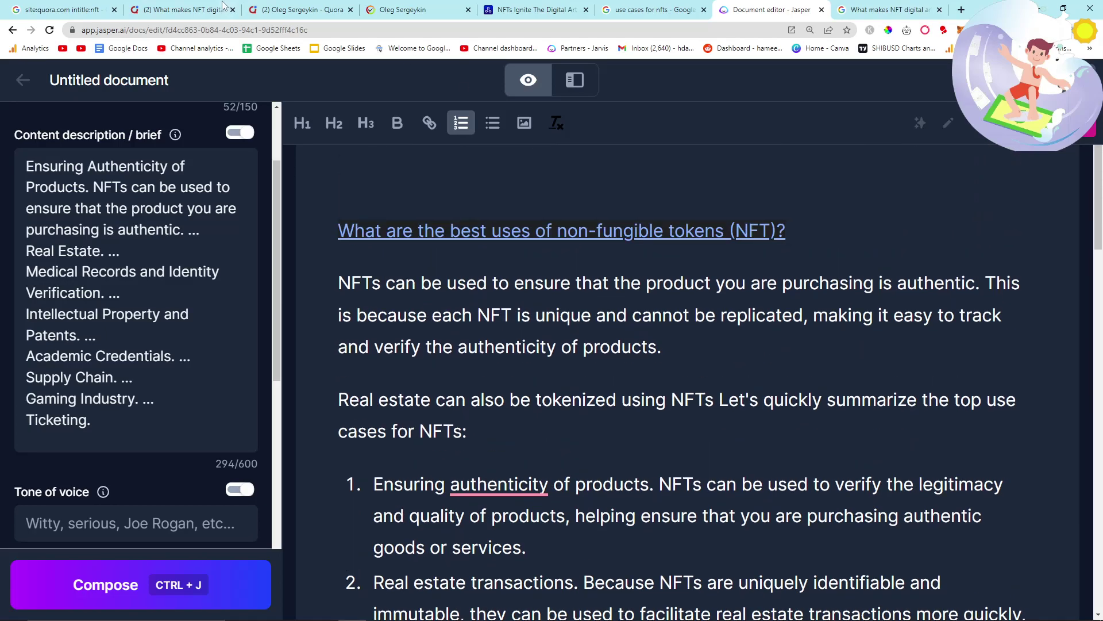
# Examine the NFT question titles in the Google results for site:quora.com intitle:nft as further article ideas.
pyautogui.click(64, 10)
pyautogui.scroll(-2, 384, 384)
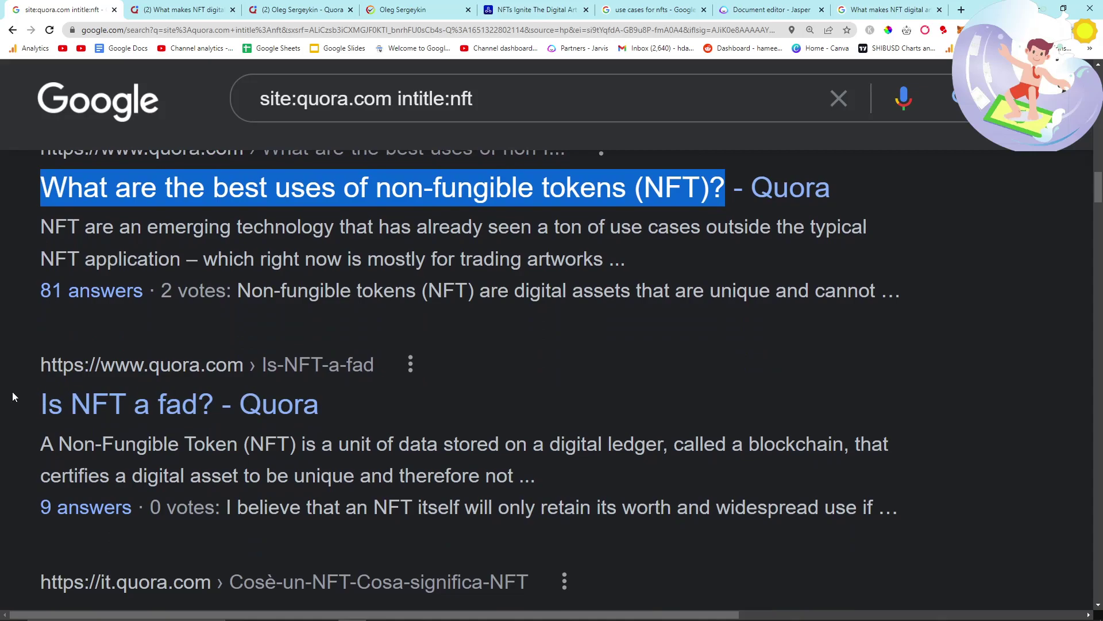
pyautogui.moveTo(15, 396); pyautogui.dragTo(391, 404)
pyautogui.scroll(-6, 396, 411)
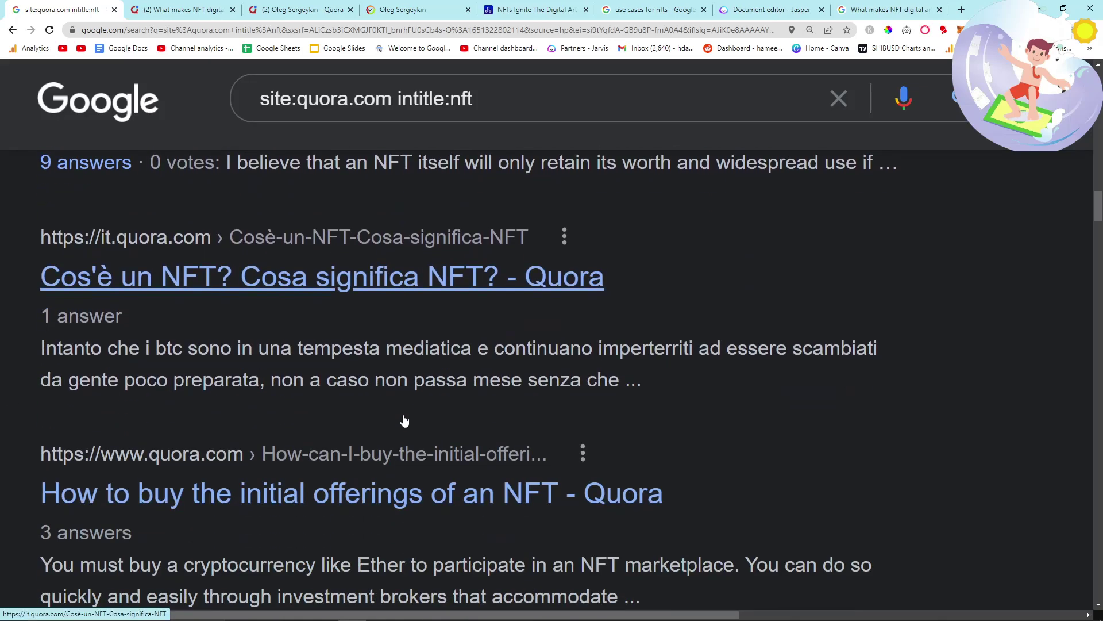
pyautogui.scroll(-2, 404, 421)
pyautogui.moveTo(25, 388); pyautogui.dragTo(706, 374)
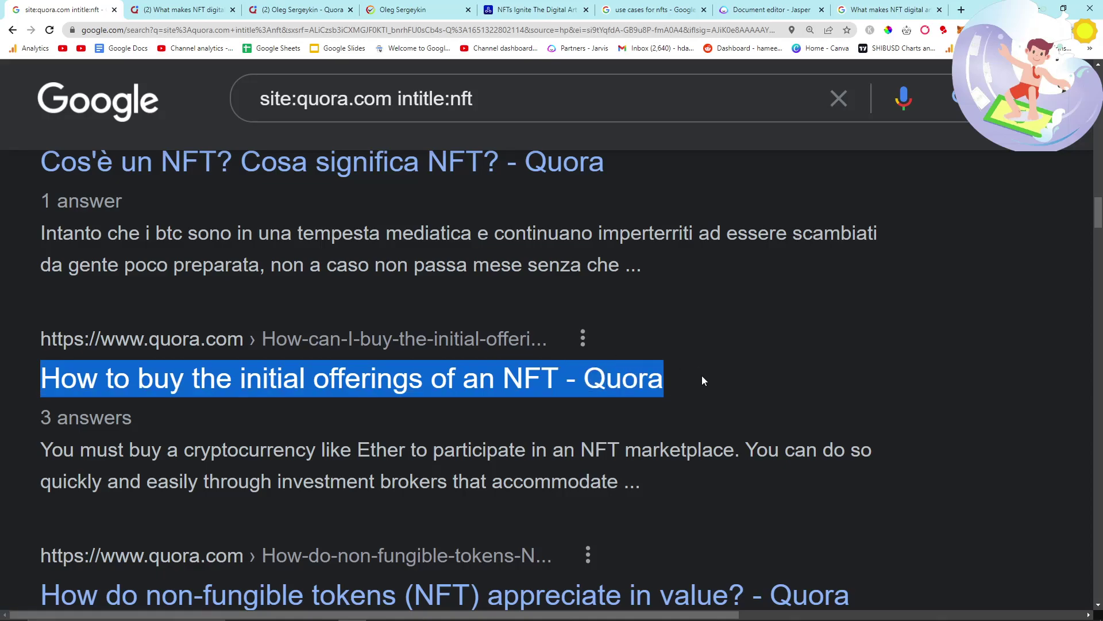
pyautogui.click(692, 416)
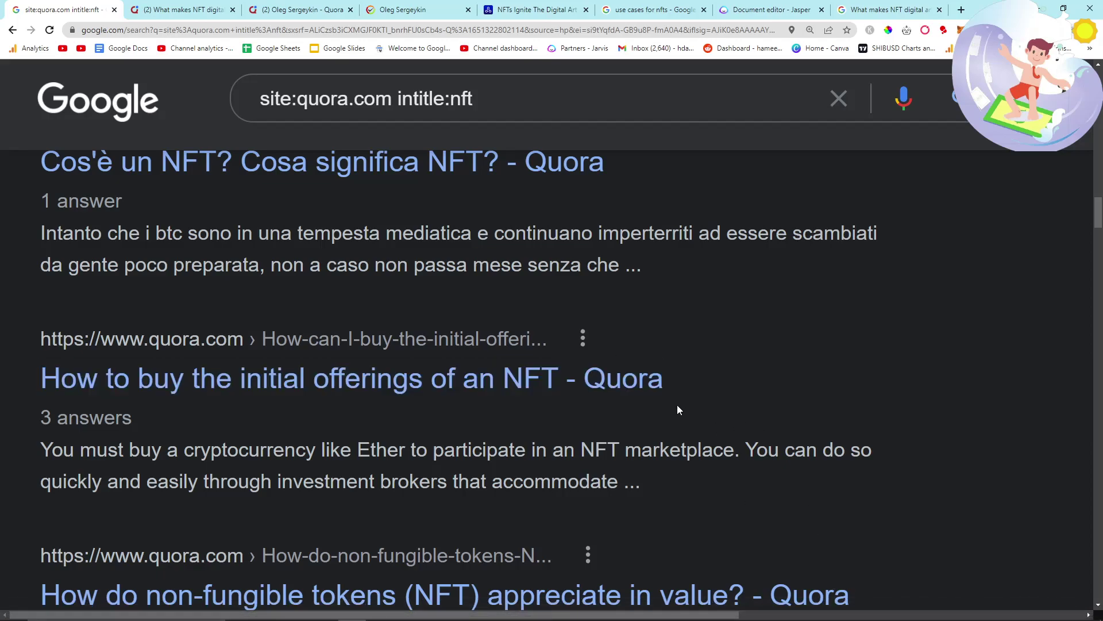
pyautogui.scroll(-2, 624, 458)
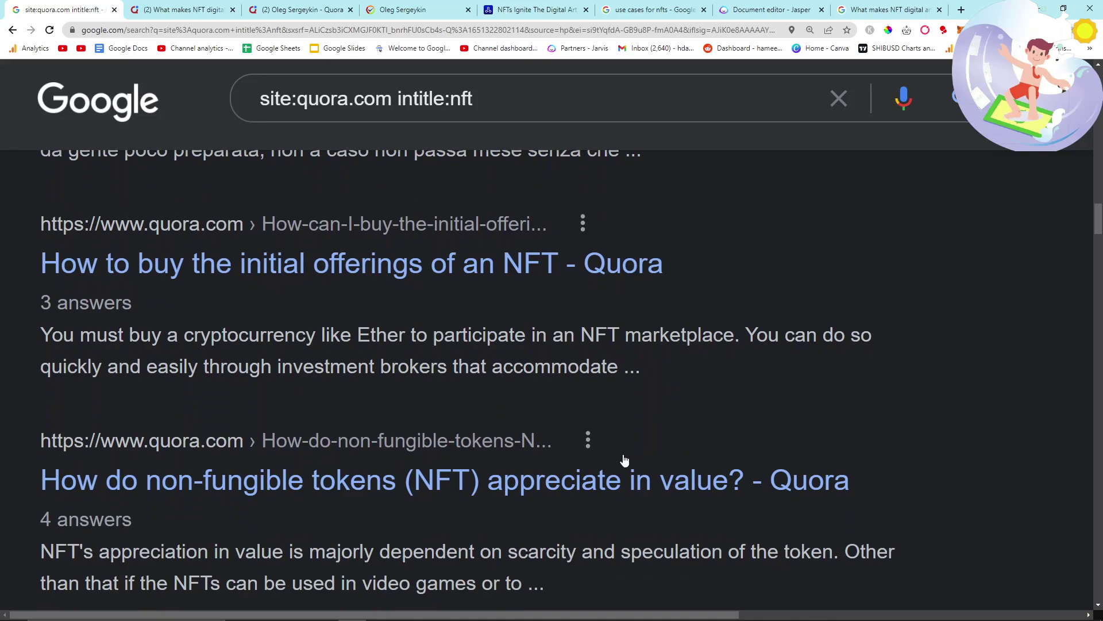
pyautogui.scroll(-2, 345, 409)
pyautogui.scroll(3, 178, 386)
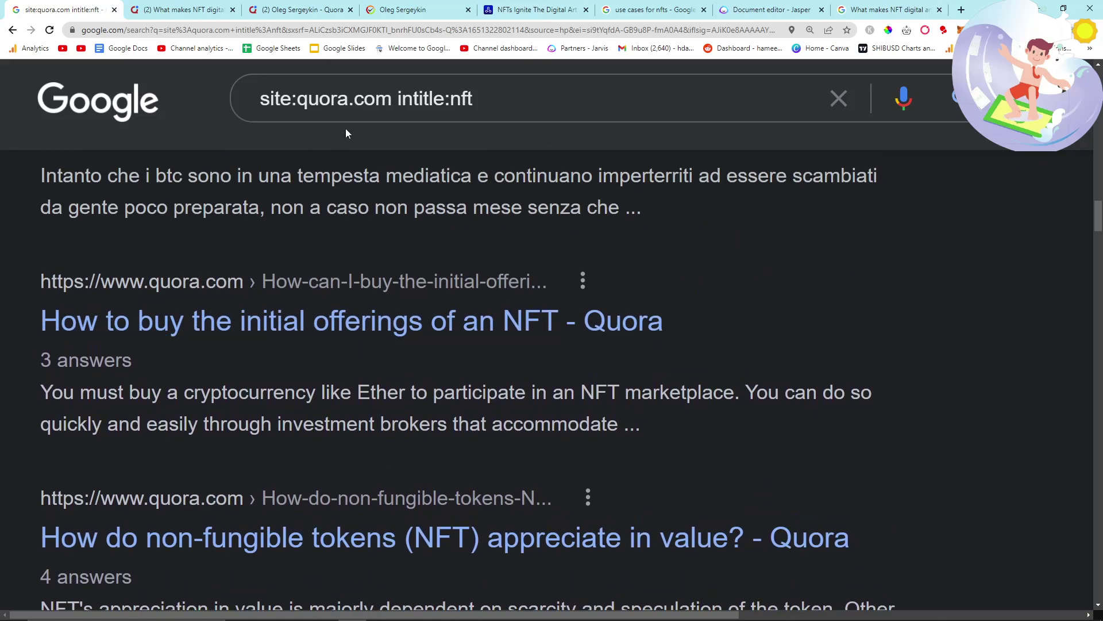
pyautogui.moveTo(392, 98); pyautogui.dragTo(193, 95)
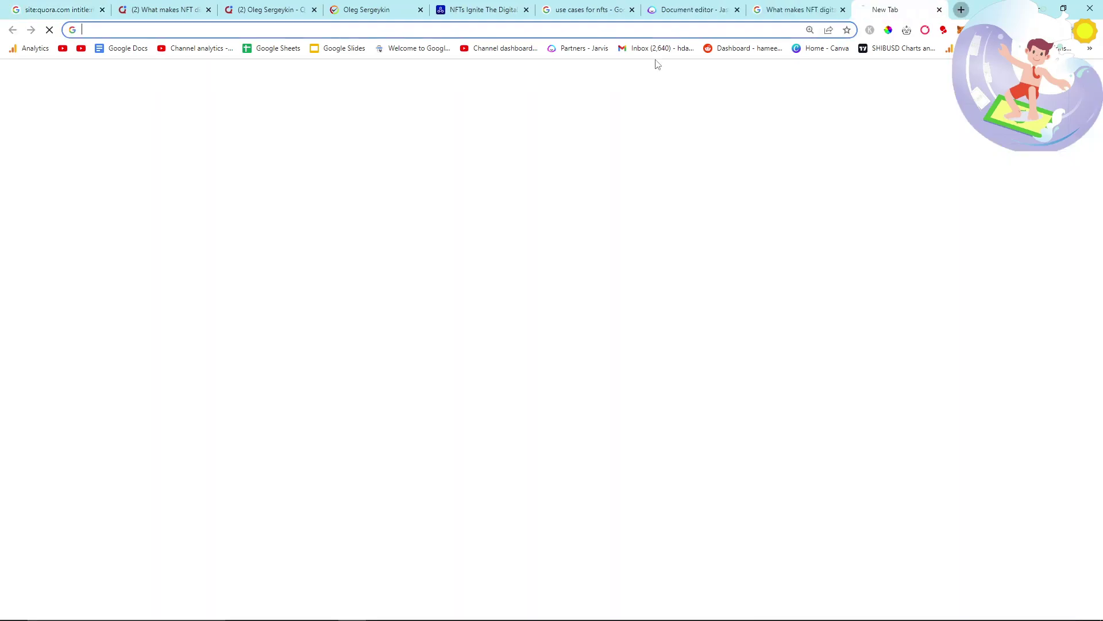
# Search Google for "UGC" in a new browser tab.
pyautogui.click(962, 10)
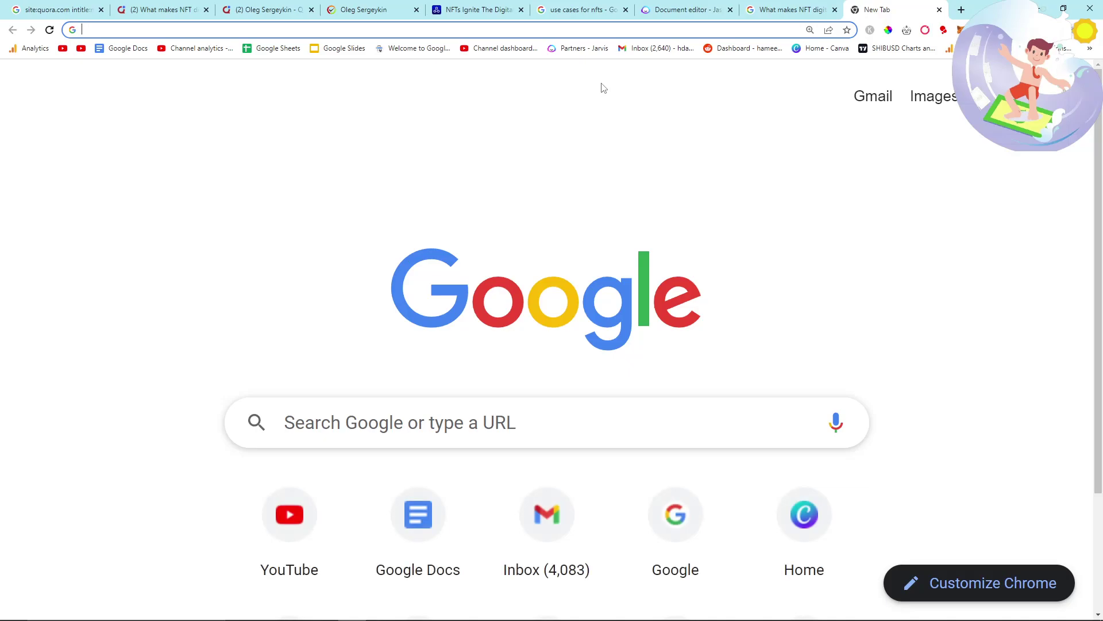
pyautogui.write('UGC')
pyautogui.press('Return')
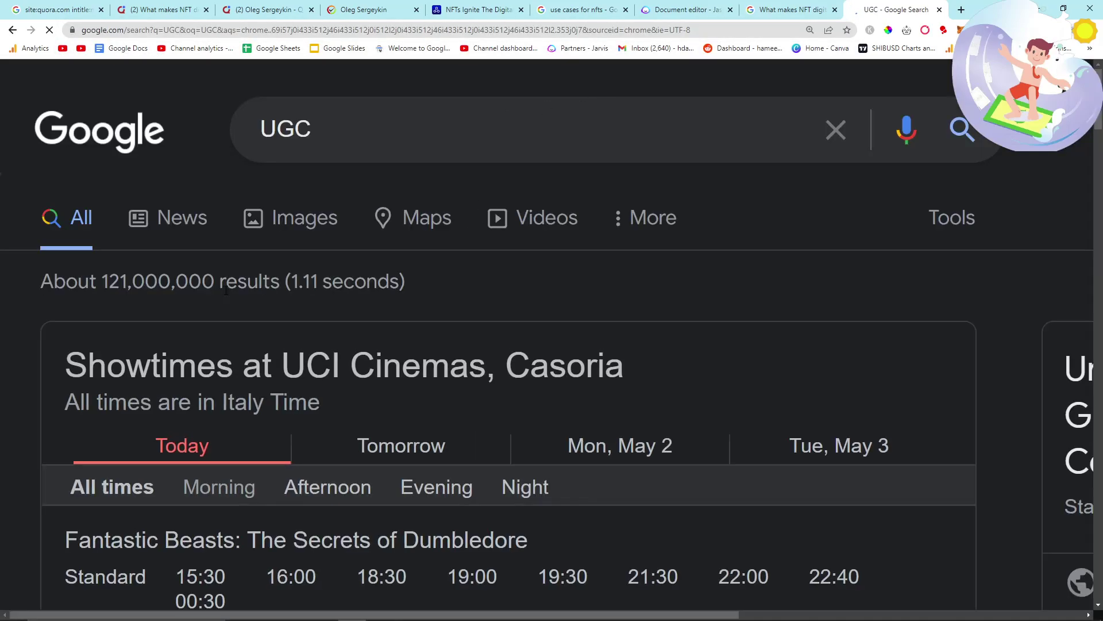
pyautogui.scroll(-1, 313, 207)
# Search Google for "user generated content" and look through the results and related questions.
pyautogui.click(253, 72)
pyautogui.press('BackSpace')
pyautogui.press('BackSpace')
pyautogui.press('BackSpace')
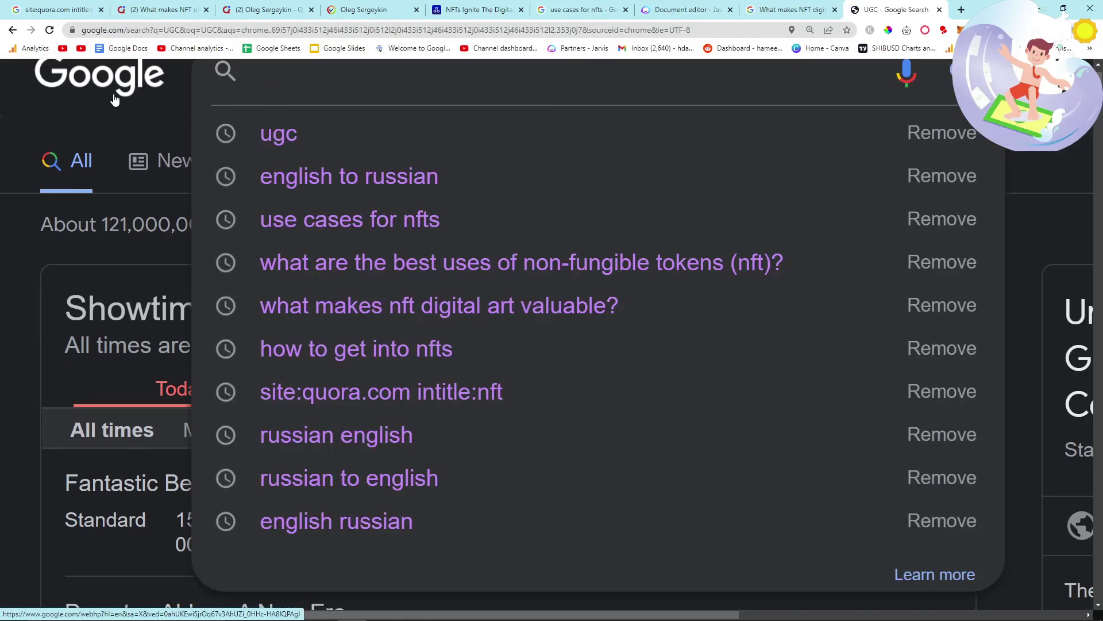
pyautogui.write('user generated c')
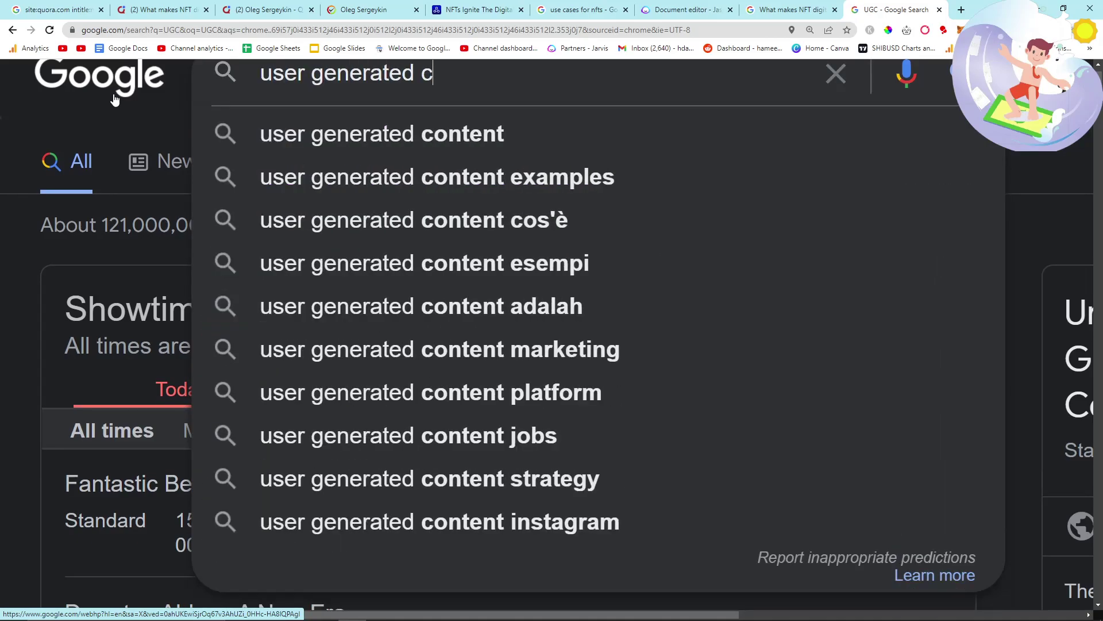
pyautogui.write('ontent')
pyautogui.press('Return')
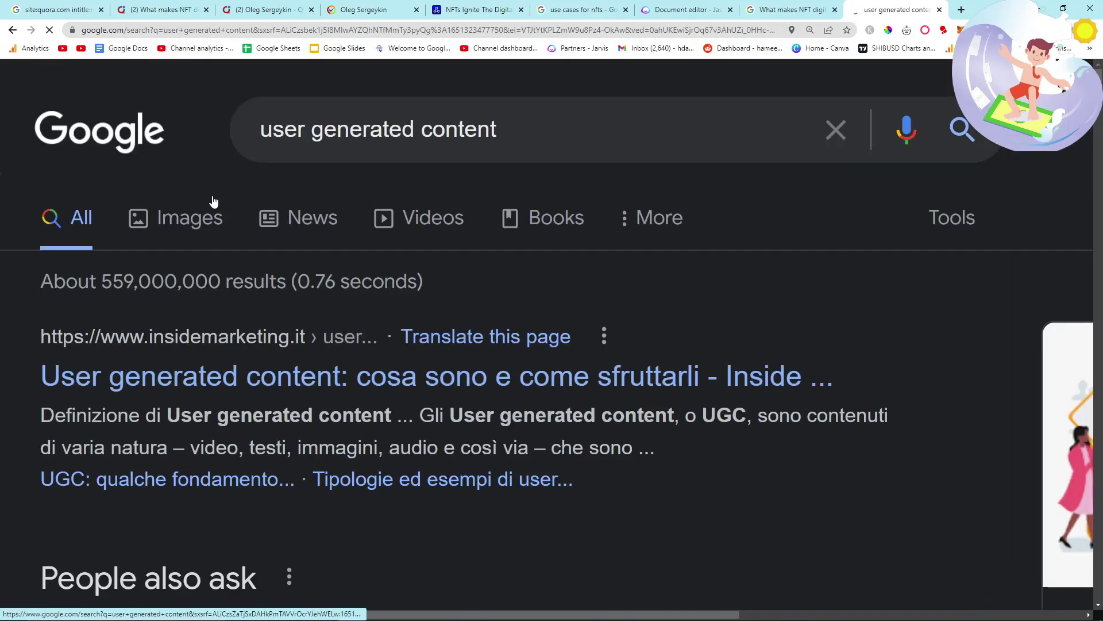
pyautogui.scroll(-1, 212, 200)
pyautogui.scroll(-1, 212, 203)
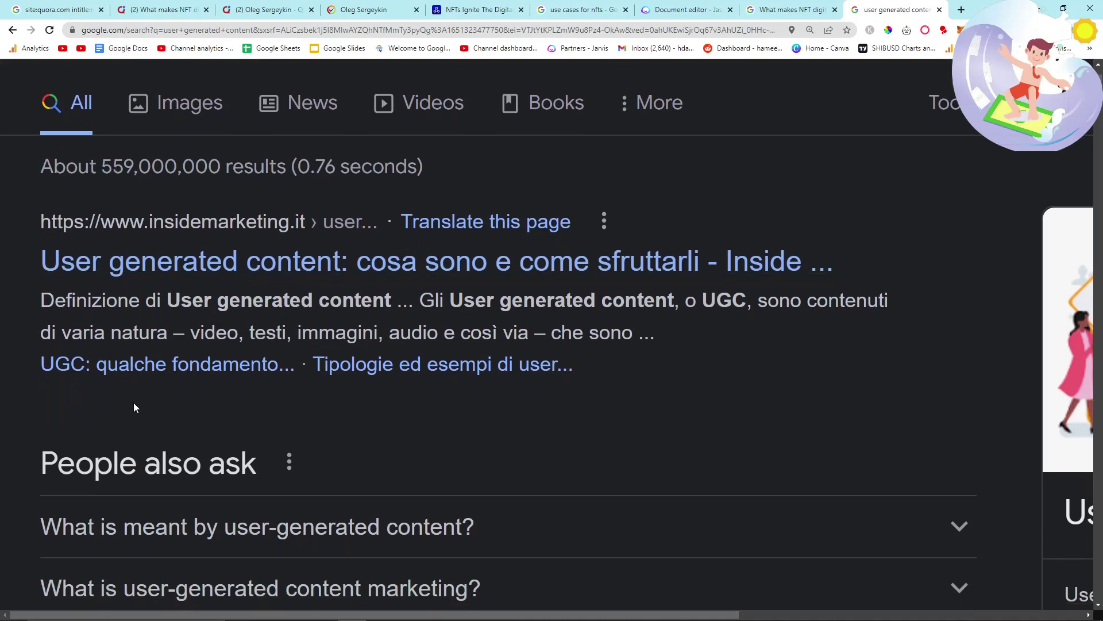
pyautogui.scroll(-9, 135, 405)
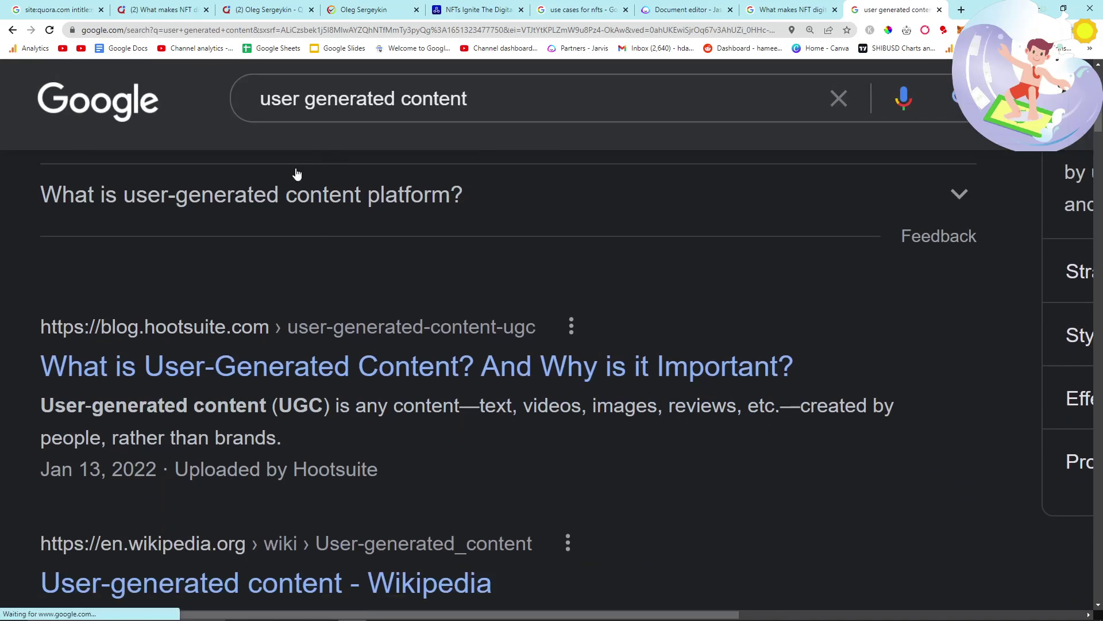
# Return to the site:quora.com intitle:nft results and replace the query with "site".
pyautogui.hotkey('ctrl', '1')
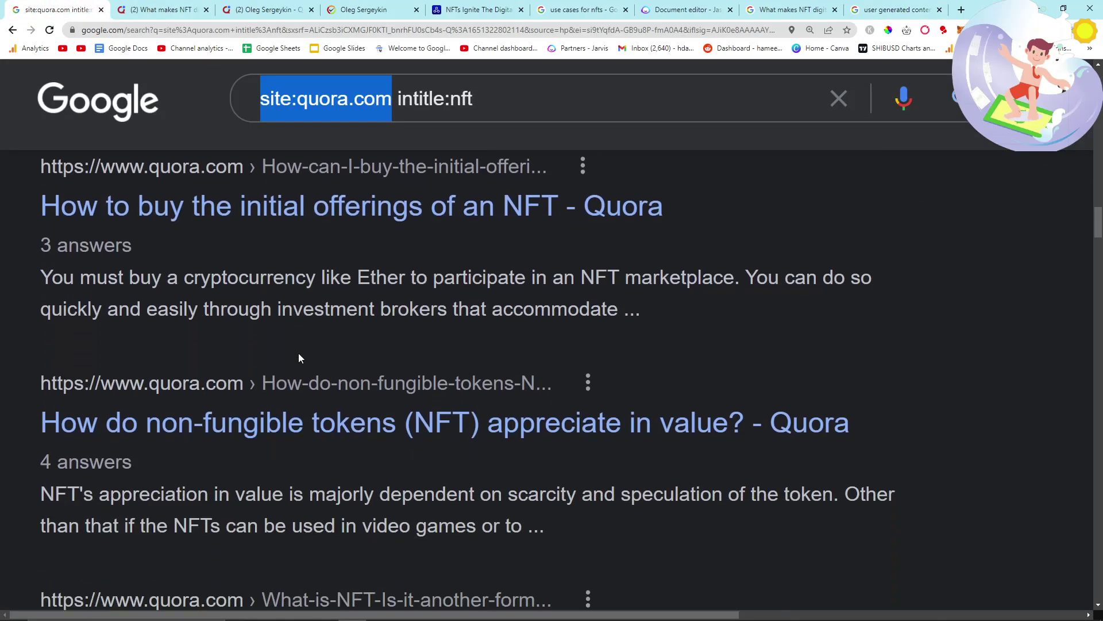
pyautogui.scroll(-2, 302, 355)
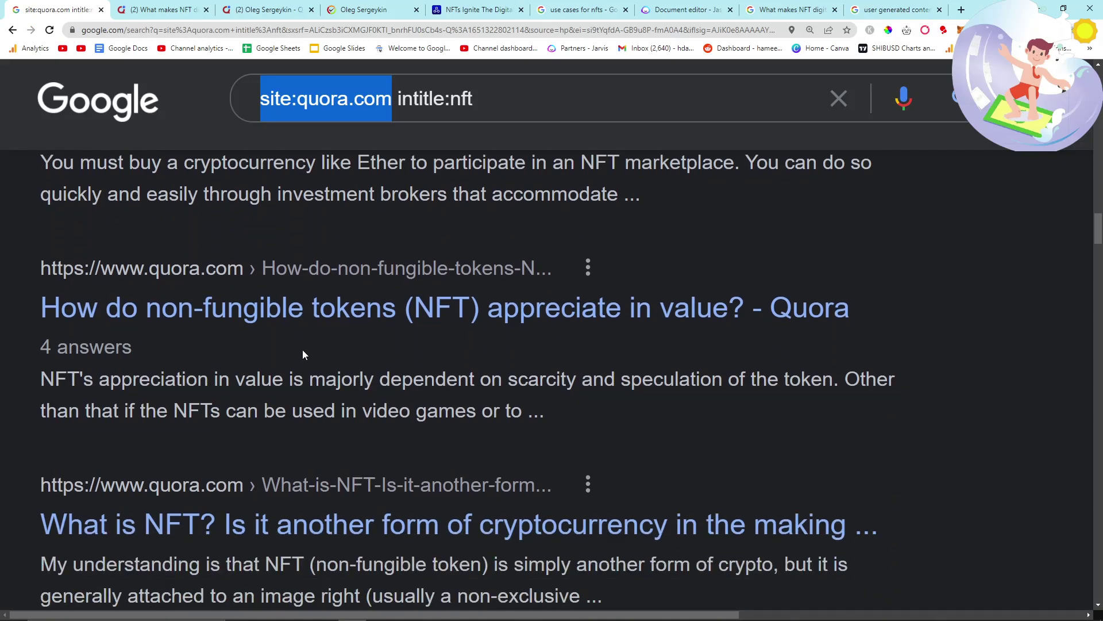
pyautogui.hotkey('ctrl', 'a')
pyautogui.write('site')
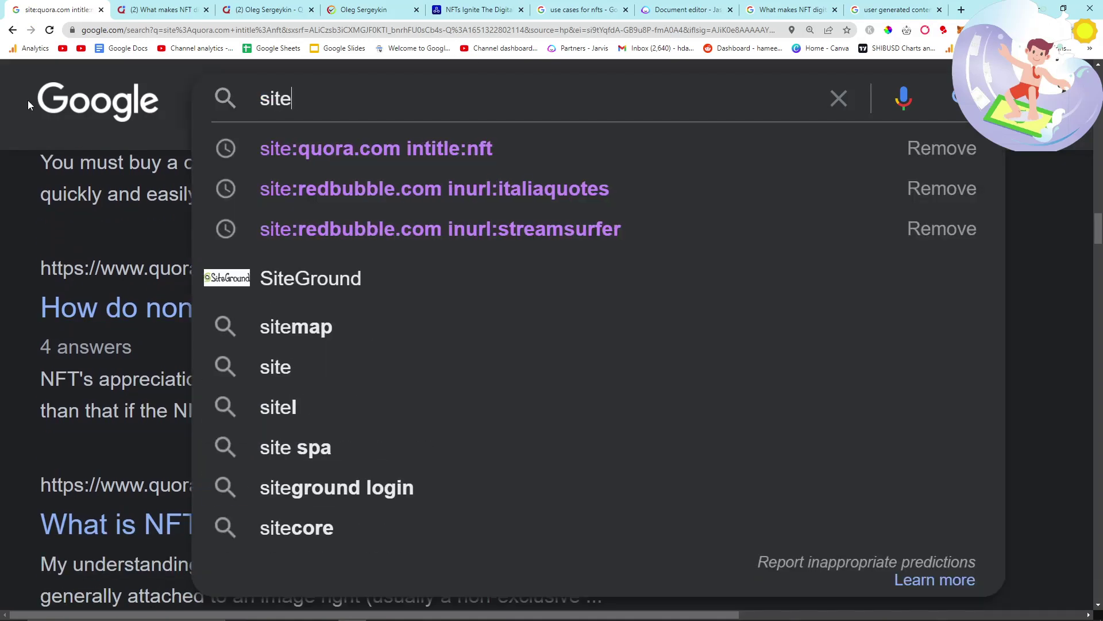
pyautogui.write(':')
pyautogui.press('BackSpace')
# Open isuit.it in place of the Quora question on NFT digital art and browse the shop's main products.
pyautogui.click(155, 8)
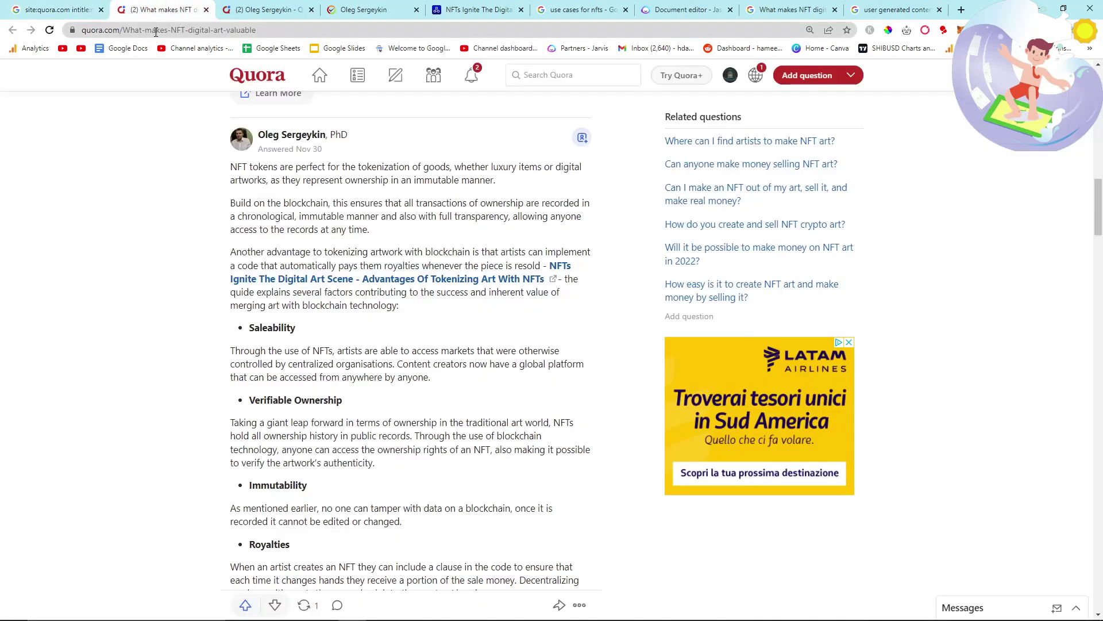
pyautogui.click(155, 30)
pyautogui.write('isuit')
pyautogui.press('Return')
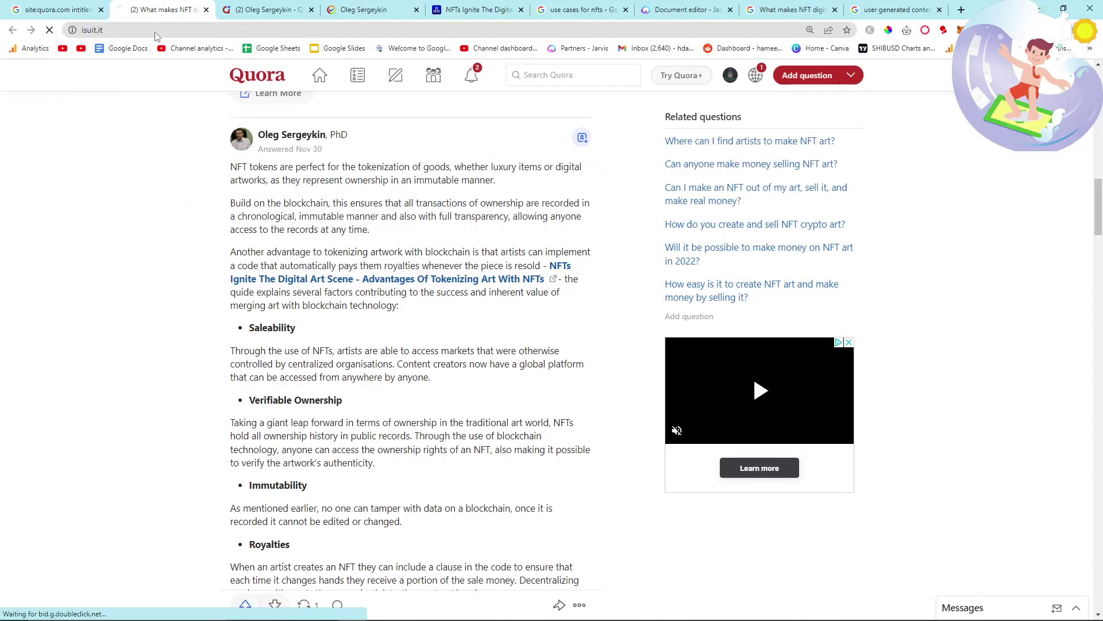
pyautogui.click(57, 10)
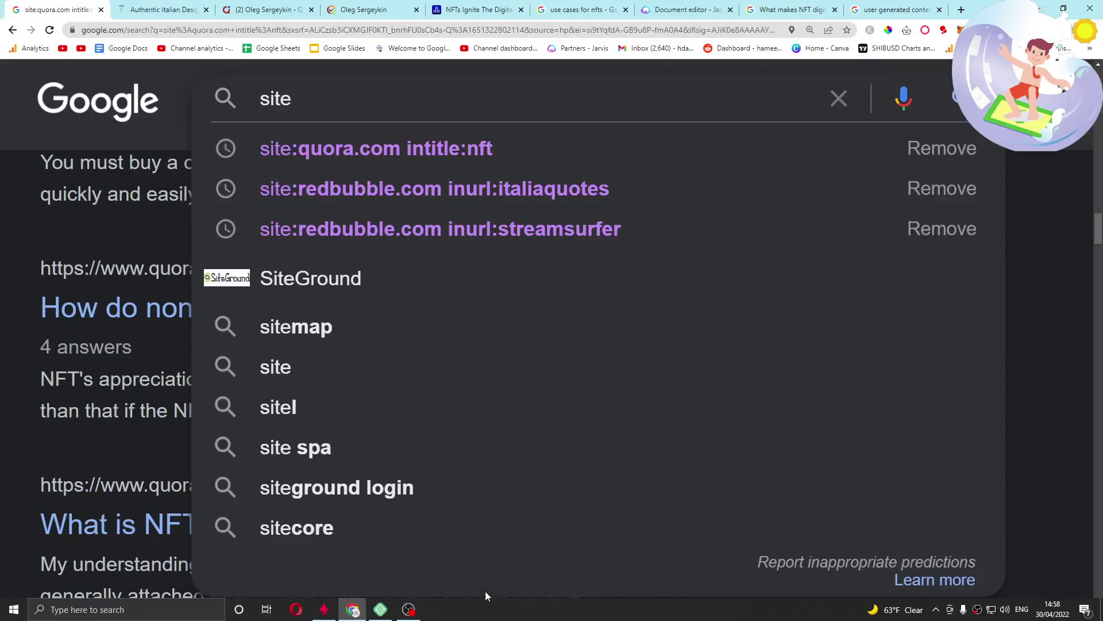
pyautogui.hotkey('ctrl', 'Tab')
pyautogui.scroll(-10, 148, 295)
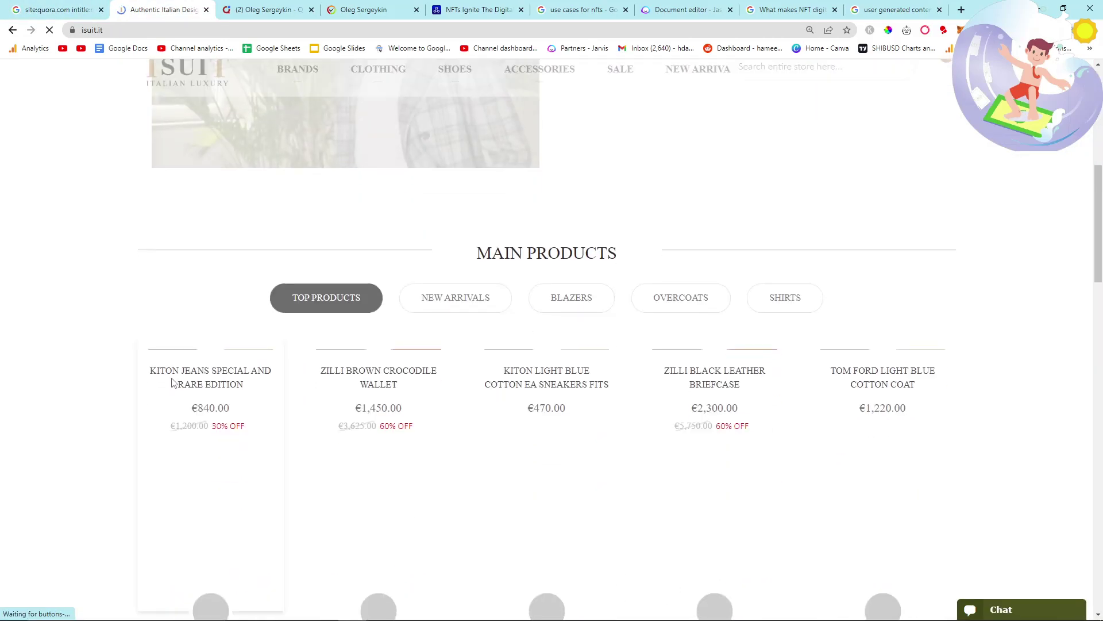
pyautogui.scroll(-4, 172, 383)
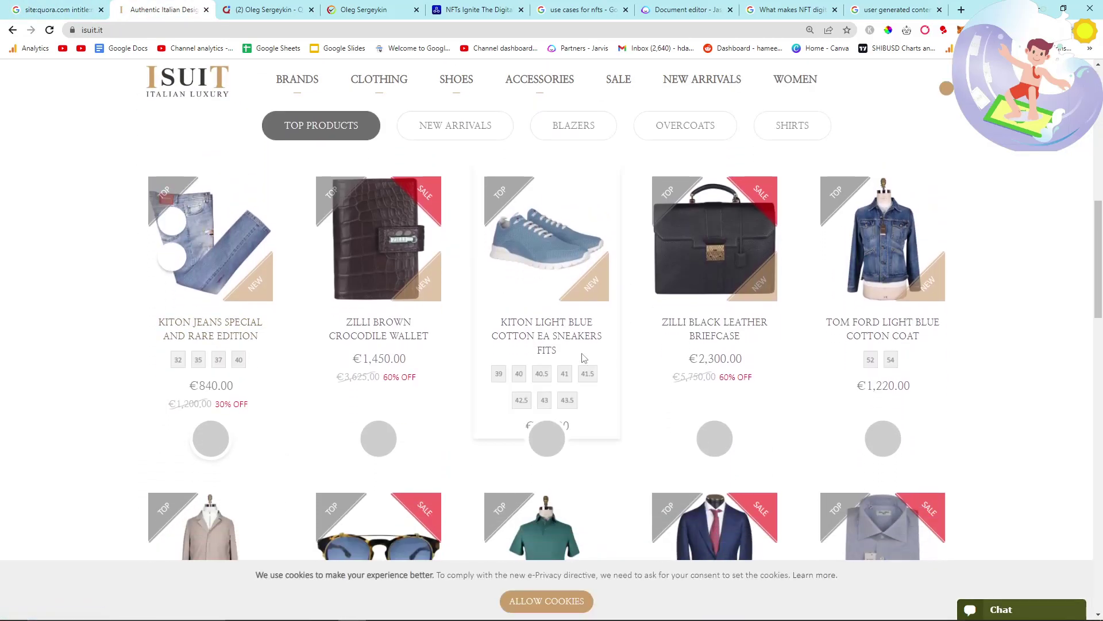
# Complete the unfinished "site" query as site:styleforum.net and run the Google search.
pyautogui.click(78, 7)
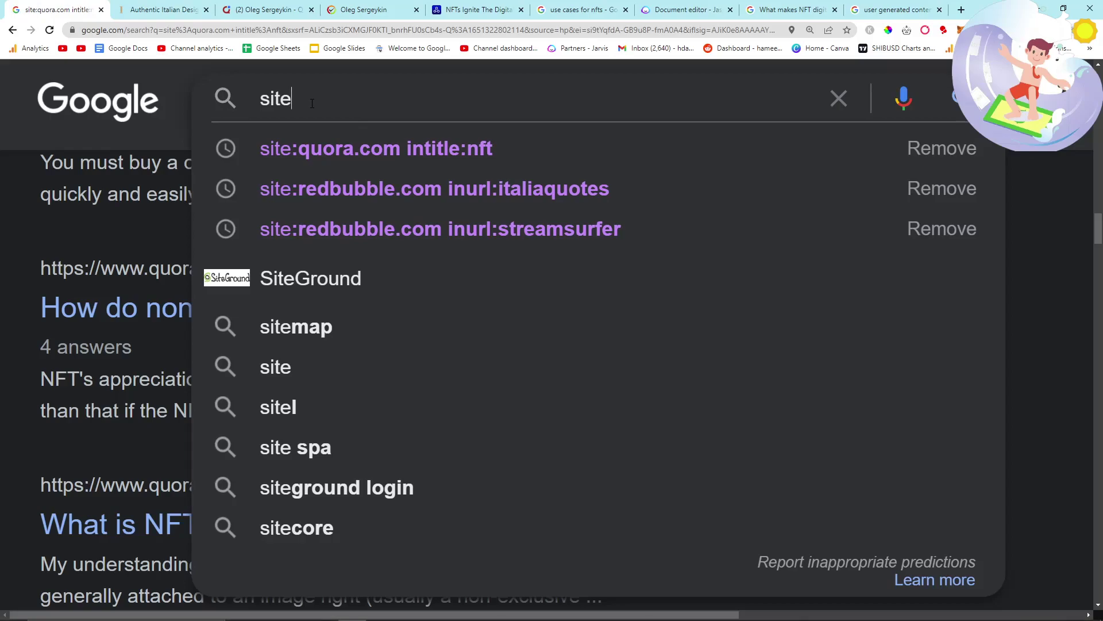
pyautogui.write(':sty')
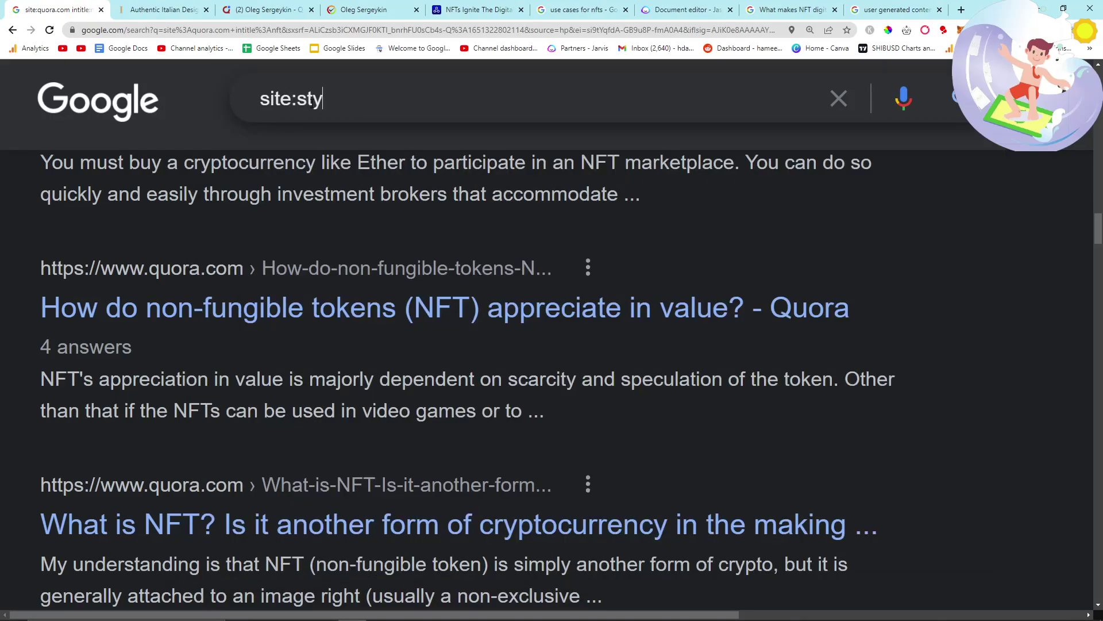
pyautogui.write('leforum.net')
pyautogui.press('Return')
# Narrow the Styleforum search to threads about Kiton by adding intitle:kiton to the query.
pyautogui.click(465, 145)
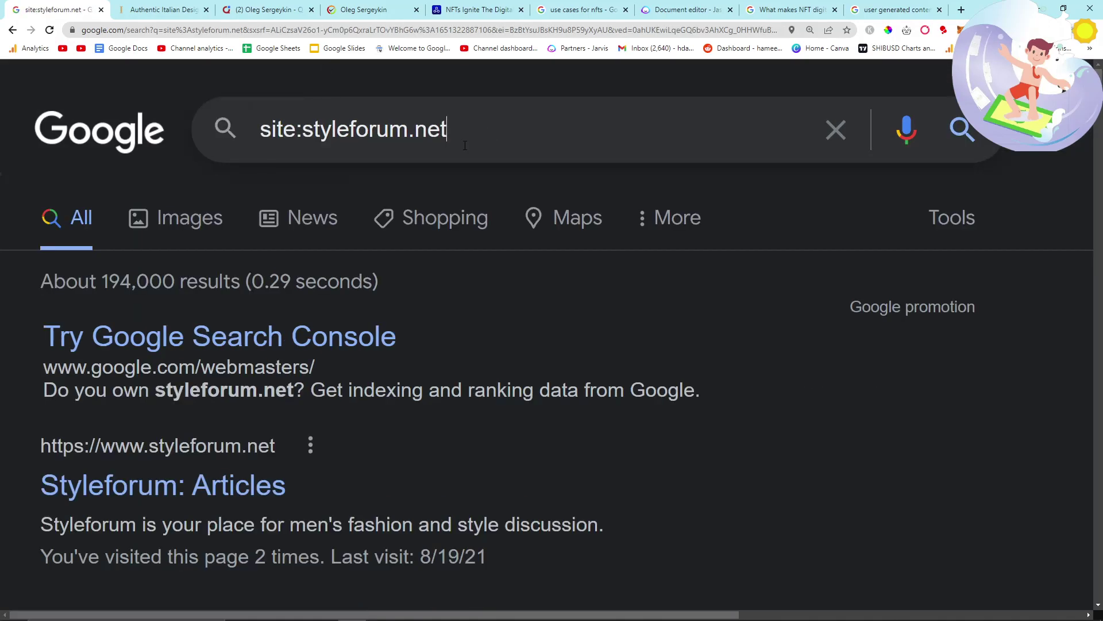
pyautogui.scroll(-1, 315, 276)
pyautogui.scroll(1, 315, 277)
pyautogui.write('intitle:kiton')
pyautogui.press('Return')
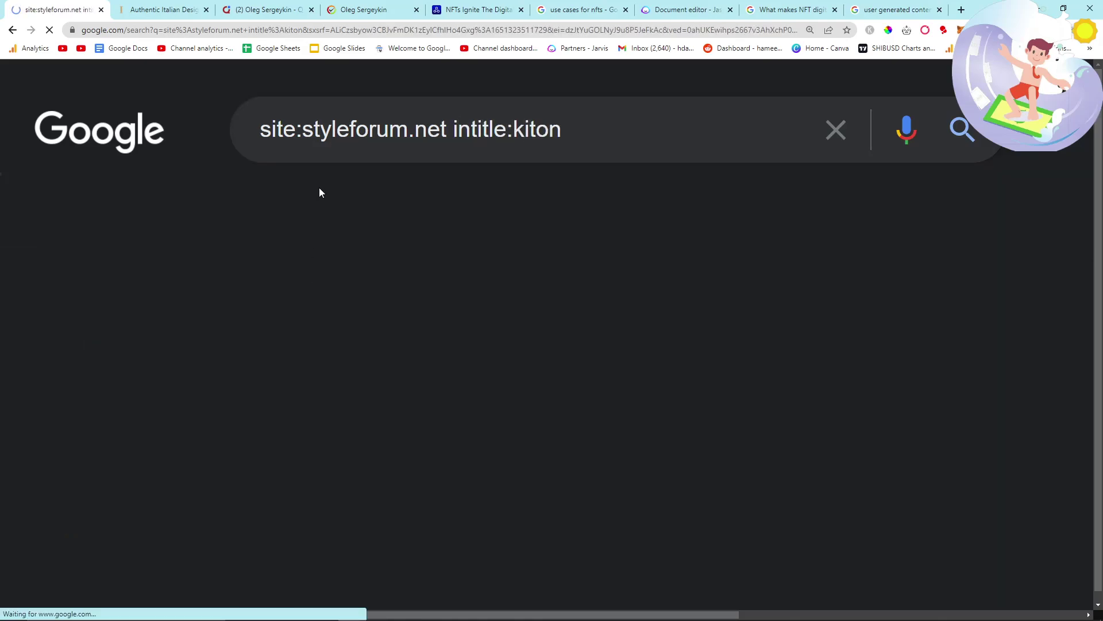
# Examine the Styleforum thread titles about Kiton as question ideas, including the one asking whether a Kiton suit is worth the price.
pyautogui.scroll(-15, 425, 272)
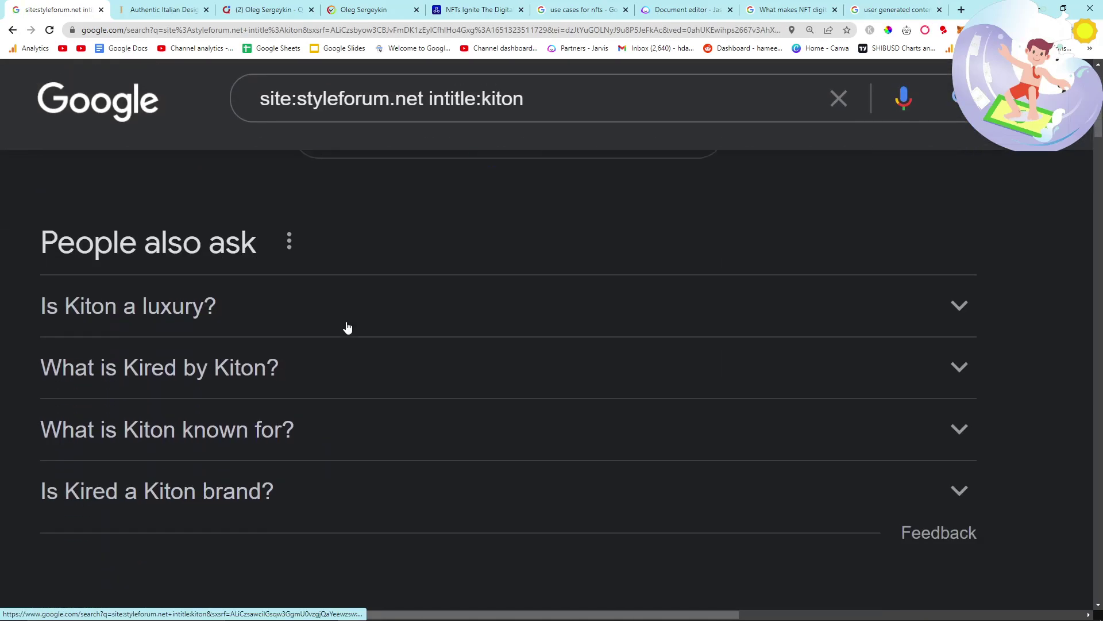
pyautogui.scroll(-6, 240, 381)
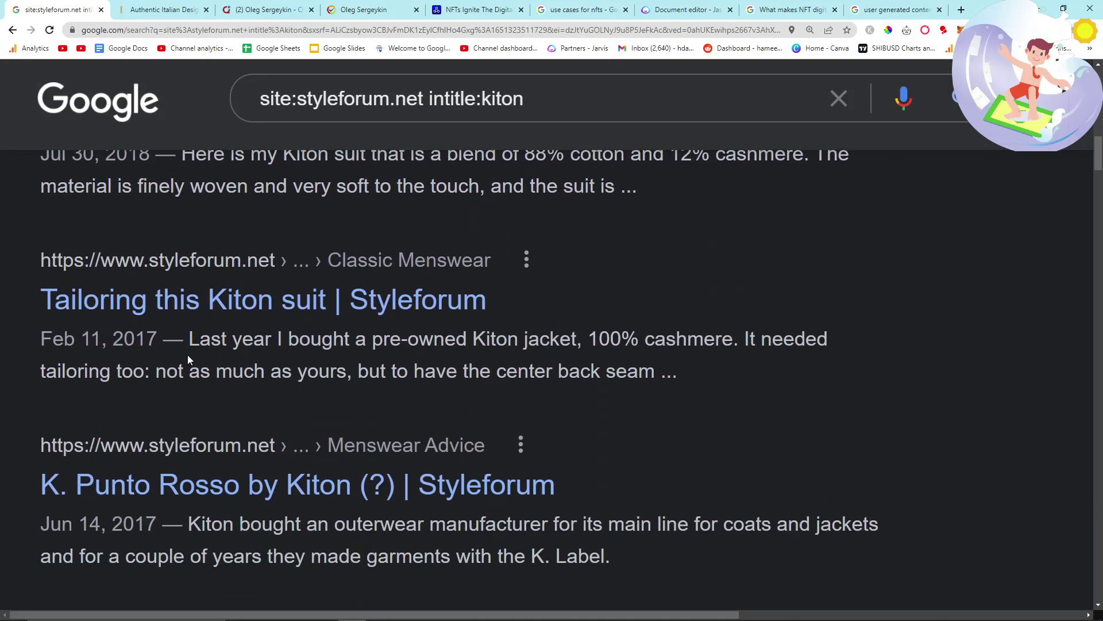
pyautogui.scroll(-10, 205, 375)
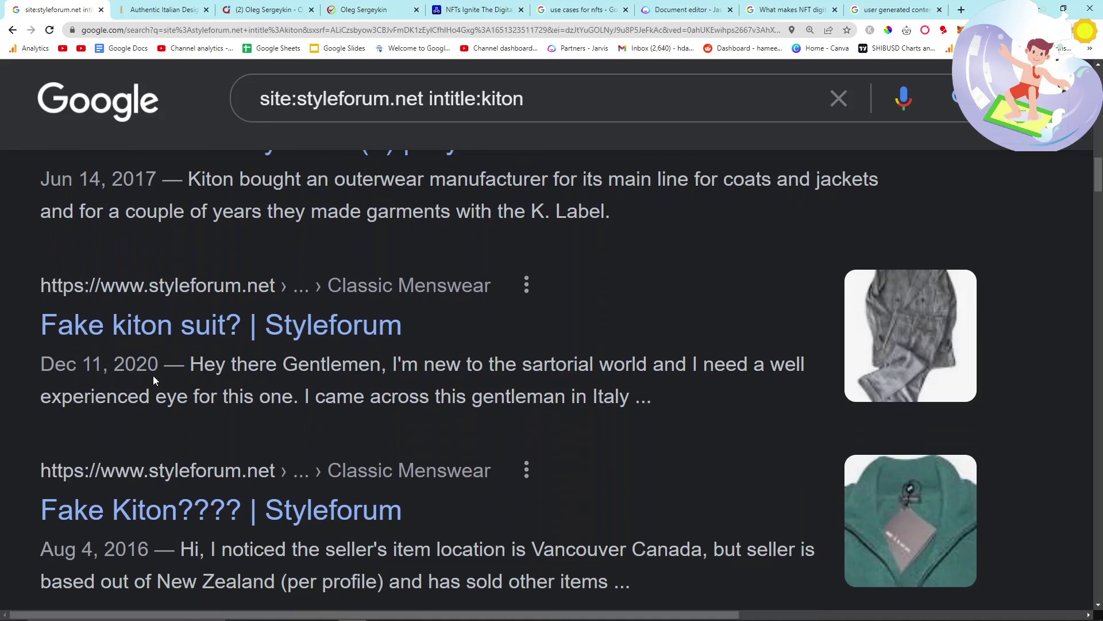
pyautogui.scroll(-5, 153, 377)
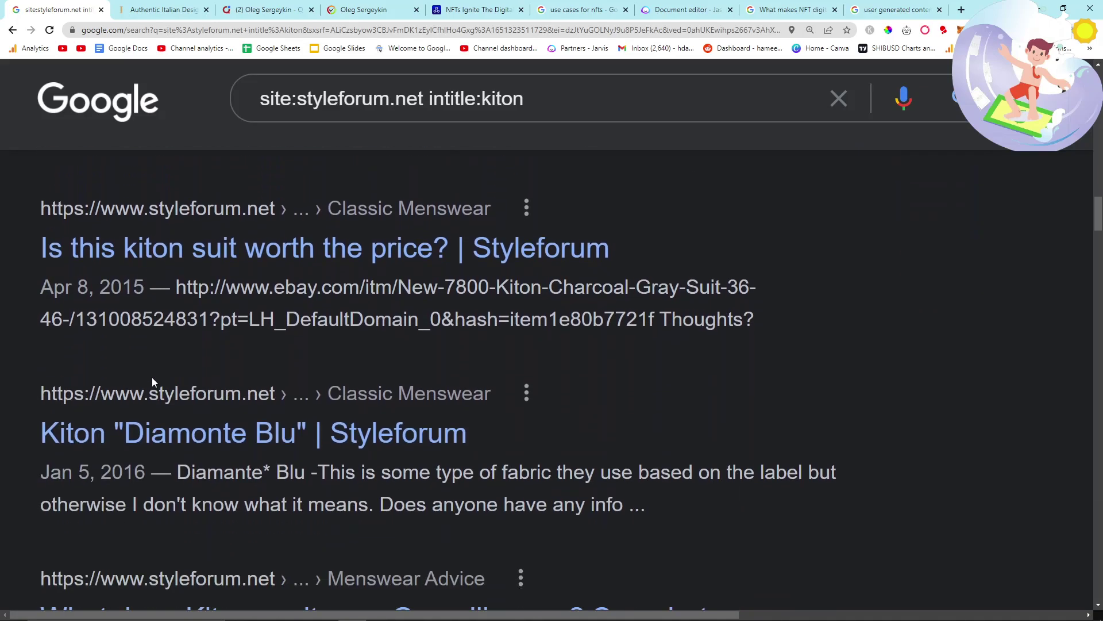
pyautogui.moveTo(5, 261); pyautogui.dragTo(230, 256)
pyautogui.moveTo(320, 259); pyautogui.dragTo(563, 380)
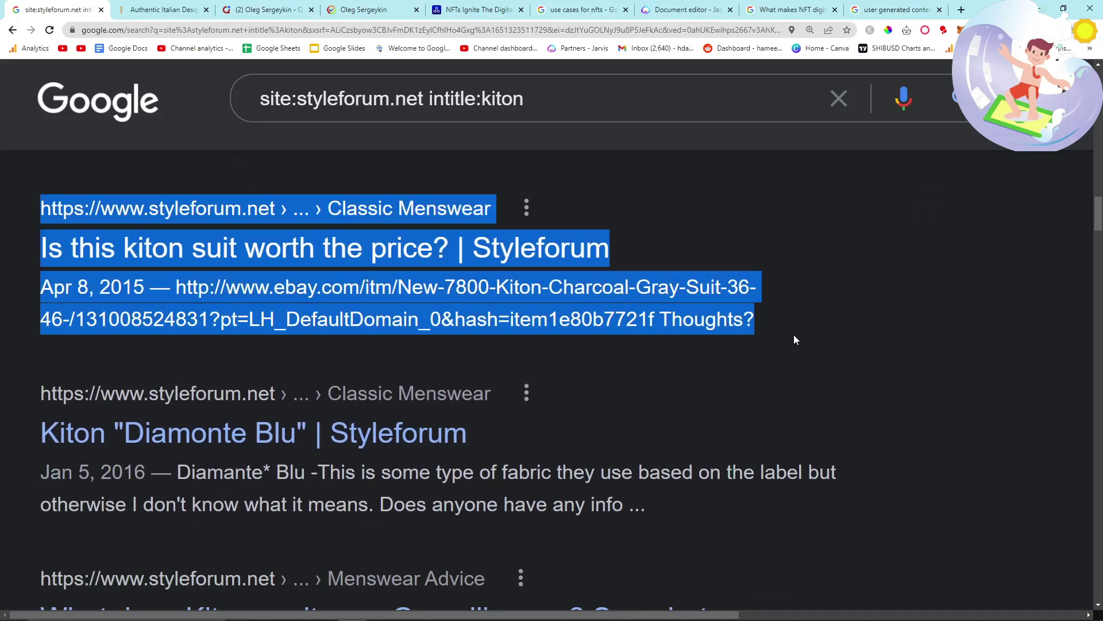
pyautogui.scroll(-5, 529, 345)
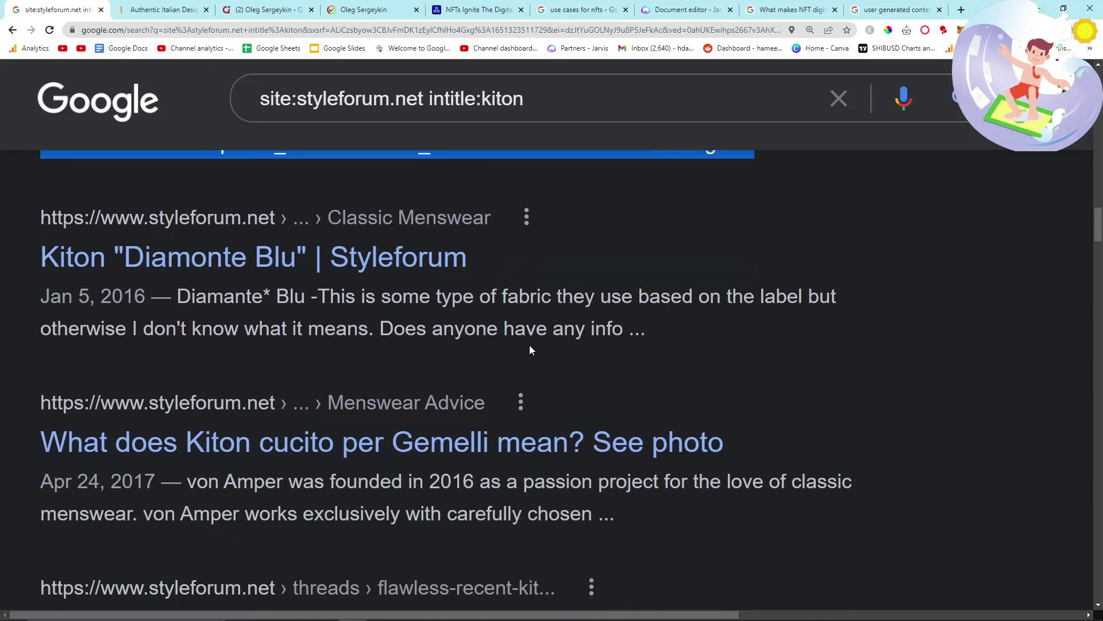
pyautogui.scroll(1, 326, 388)
pyautogui.scroll(-8, 326, 388)
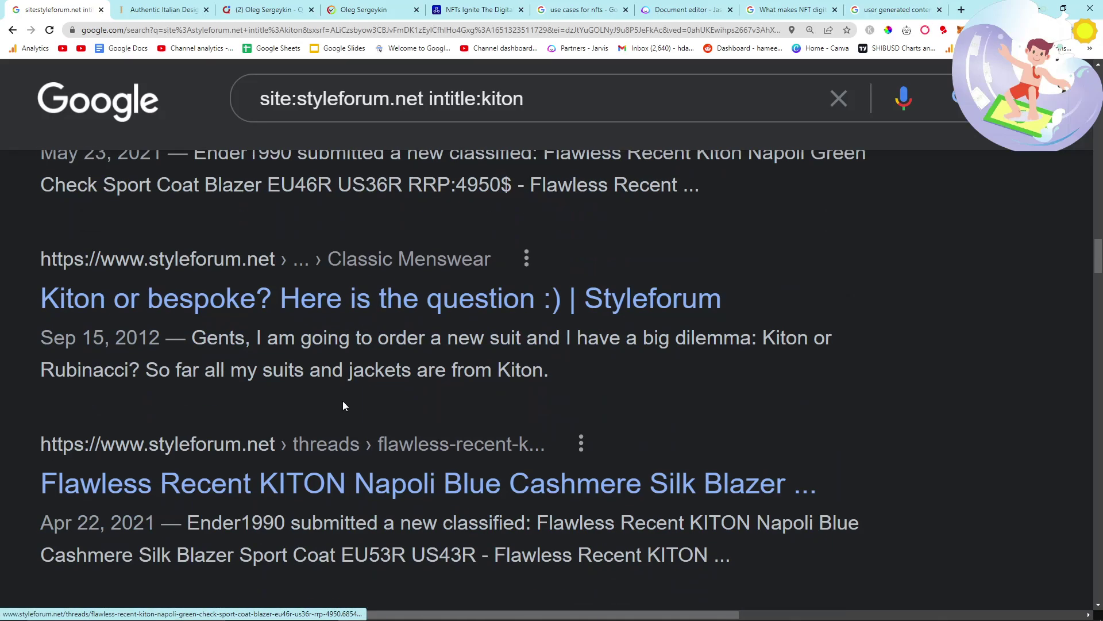
pyautogui.scroll(8, 272, 384)
# Search Google for "why is kiton so expensive".
pyautogui.tripleClick(391, 98)
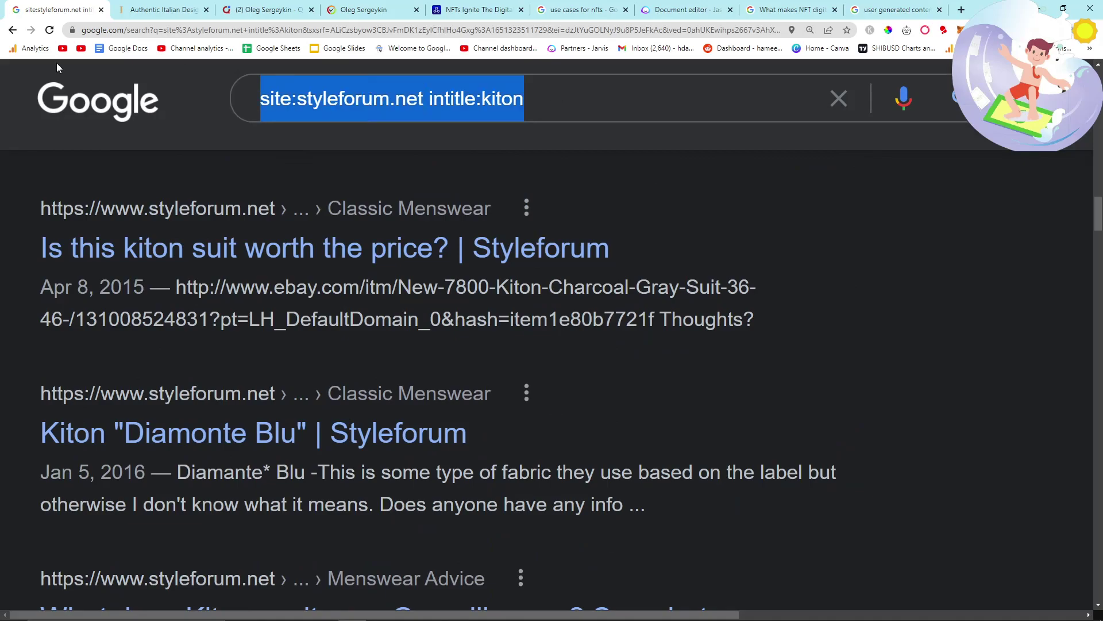
pyautogui.write('why is kiton so e')
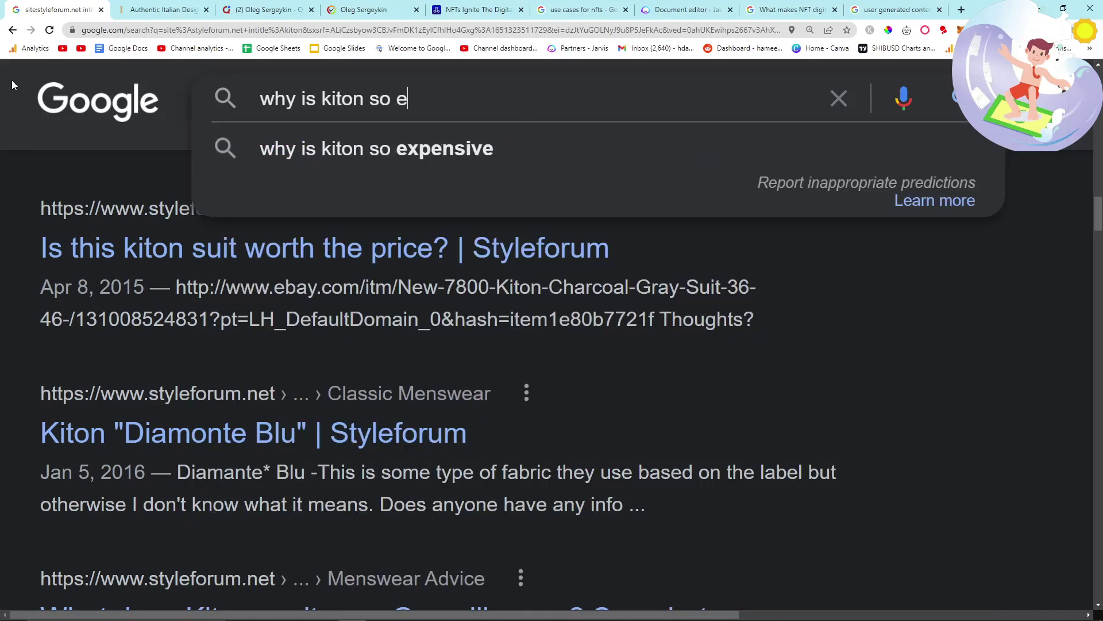
pyautogui.write('xpensive')
pyautogui.press('Return')
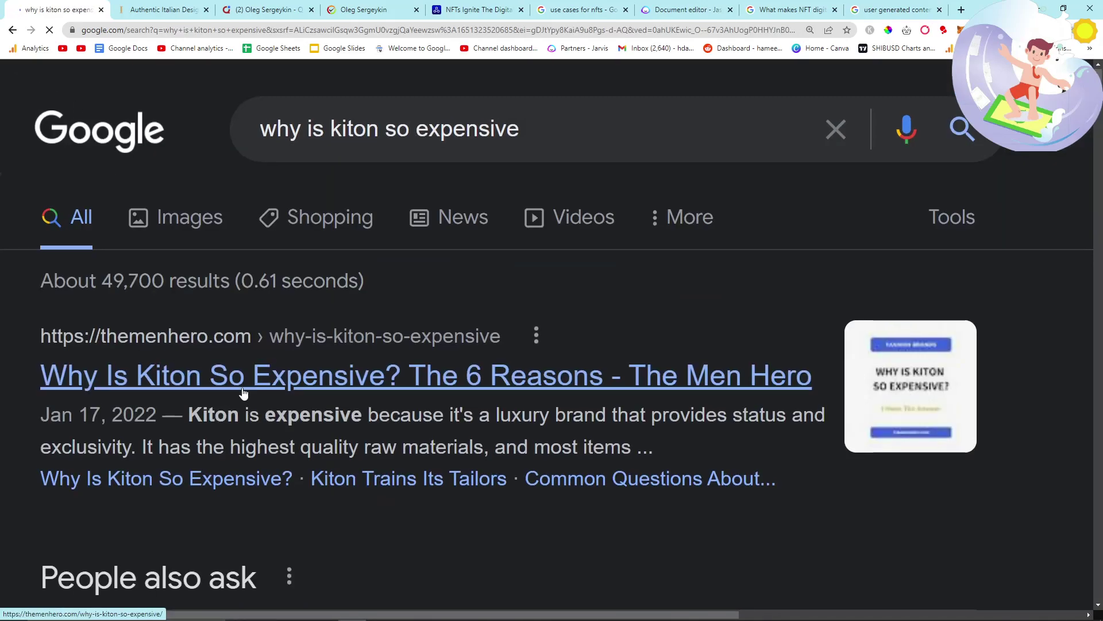
# Find the IsuiT blog article "Why Kiton is Worth Every Cent" in the results and highlight its entry.
pyautogui.scroll(-8, 244, 400)
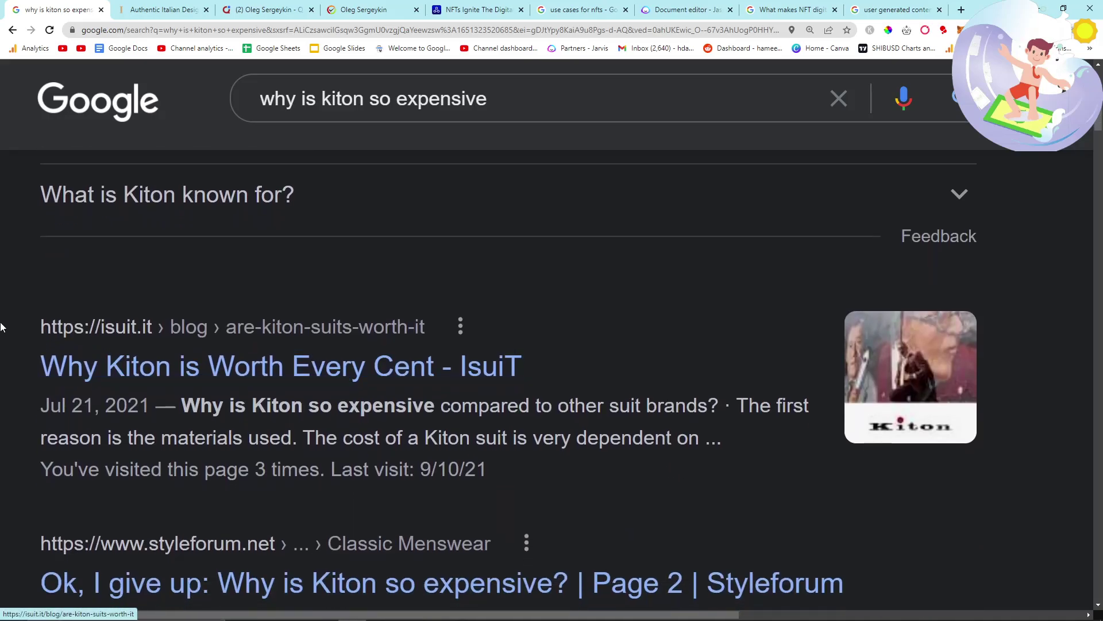
pyautogui.moveTo(8, 323); pyautogui.dragTo(471, 466)
pyautogui.click(378, 441)
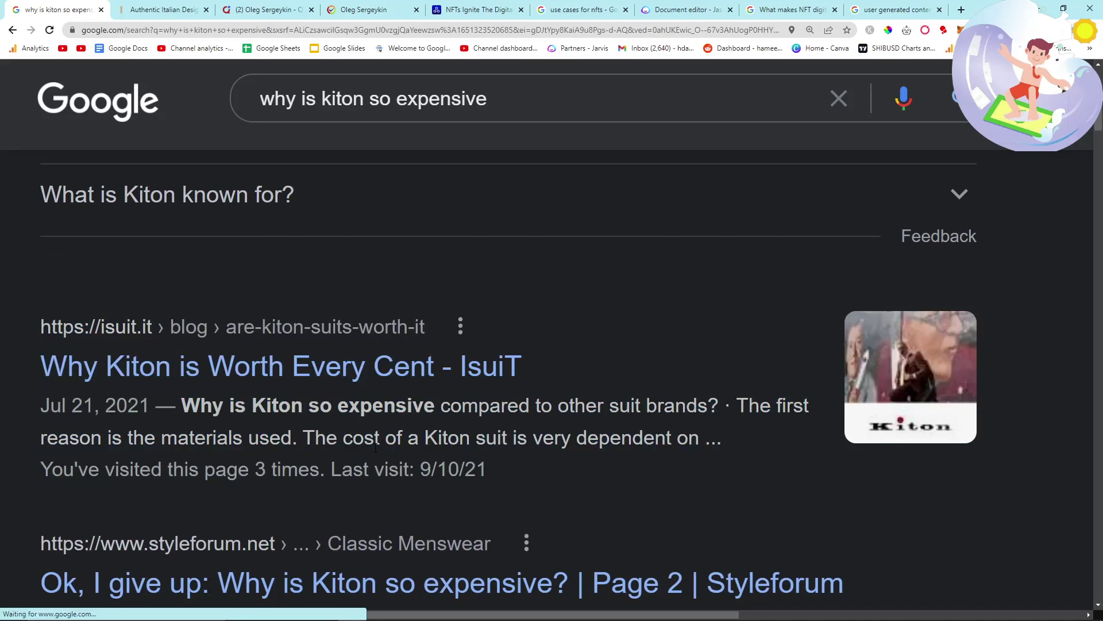
pyautogui.moveTo(47, 313); pyautogui.dragTo(533, 441)
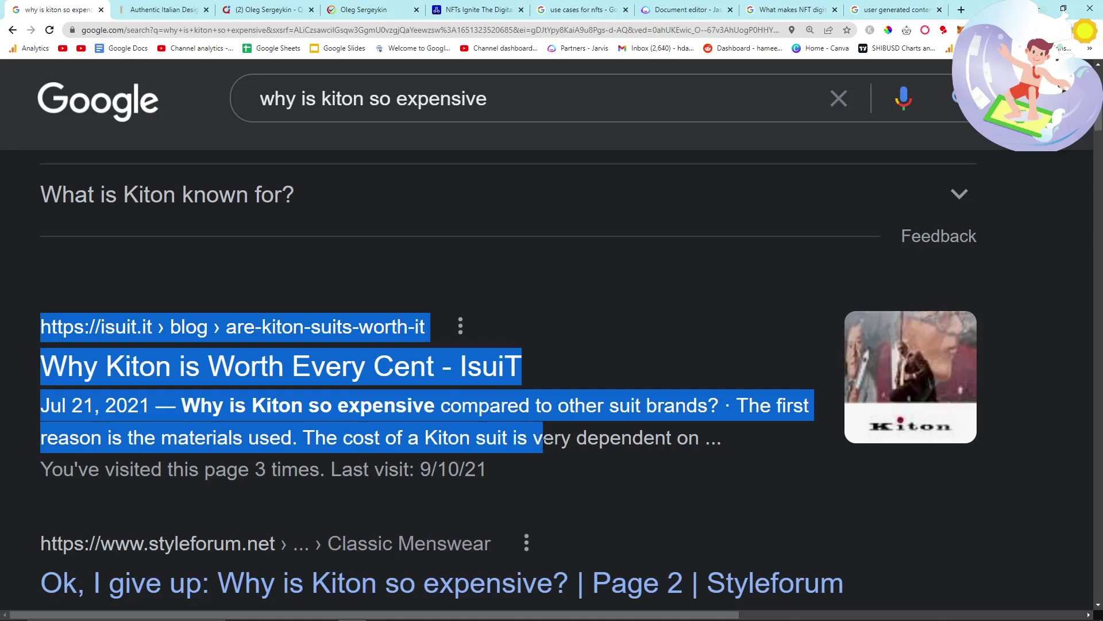
# Examine The Men Hero's result "Why Is Kiton So Expensive? The 6 Reasons", backing out of its page to the search results.
pyautogui.scroll(10, 491, 464)
pyautogui.moveTo(119, 314); pyautogui.dragTo(681, 480)
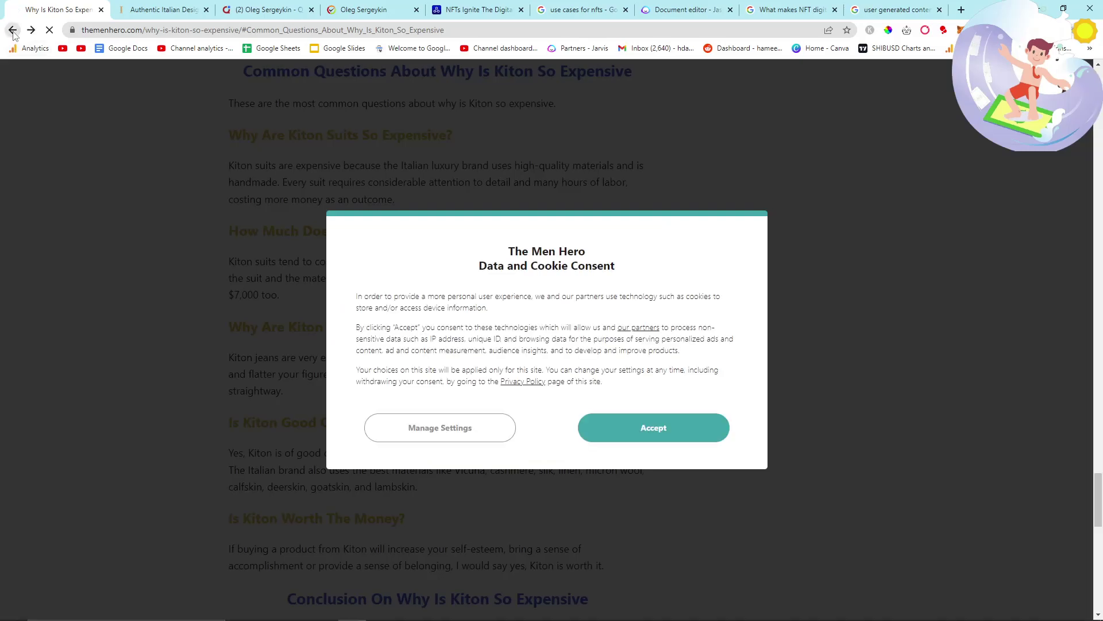
pyautogui.click(13, 30)
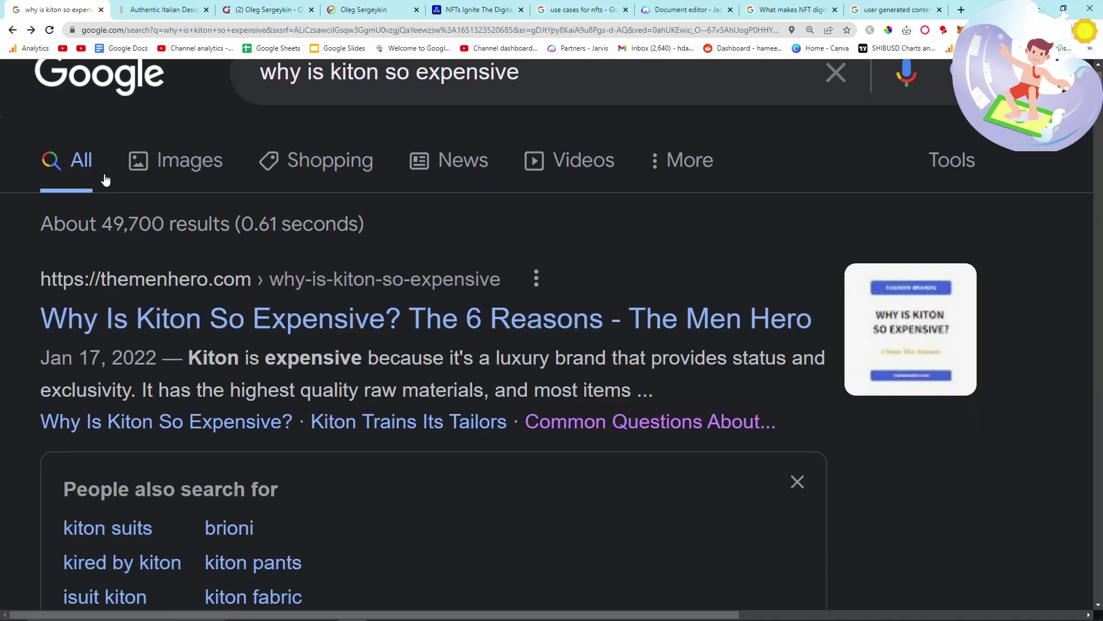
pyautogui.moveTo(12, 290); pyautogui.dragTo(282, 493)
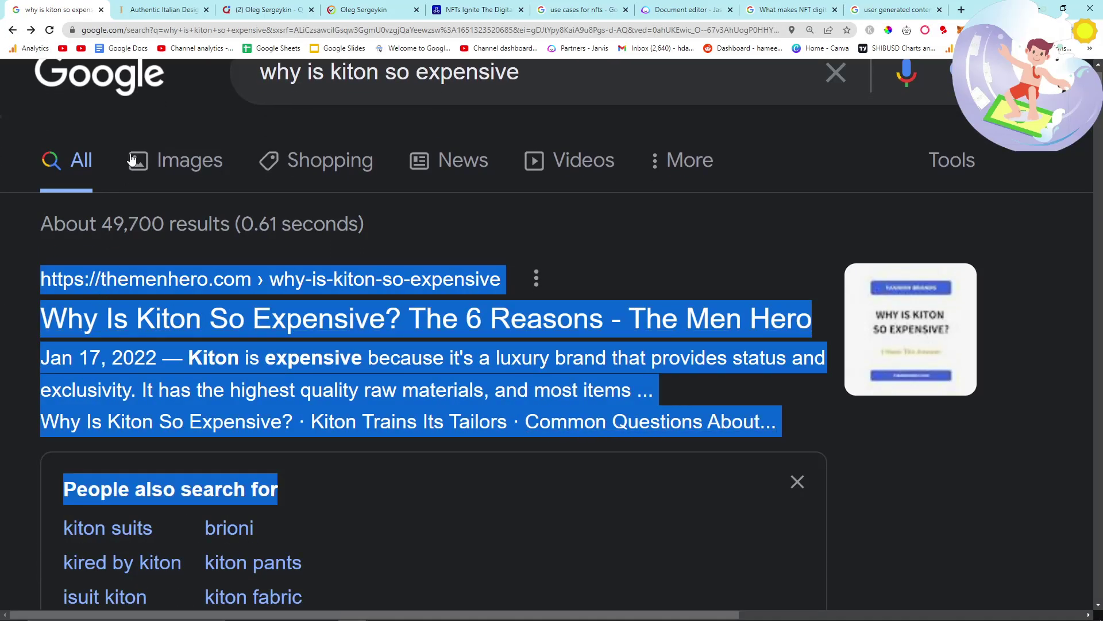
pyautogui.click(4, 195)
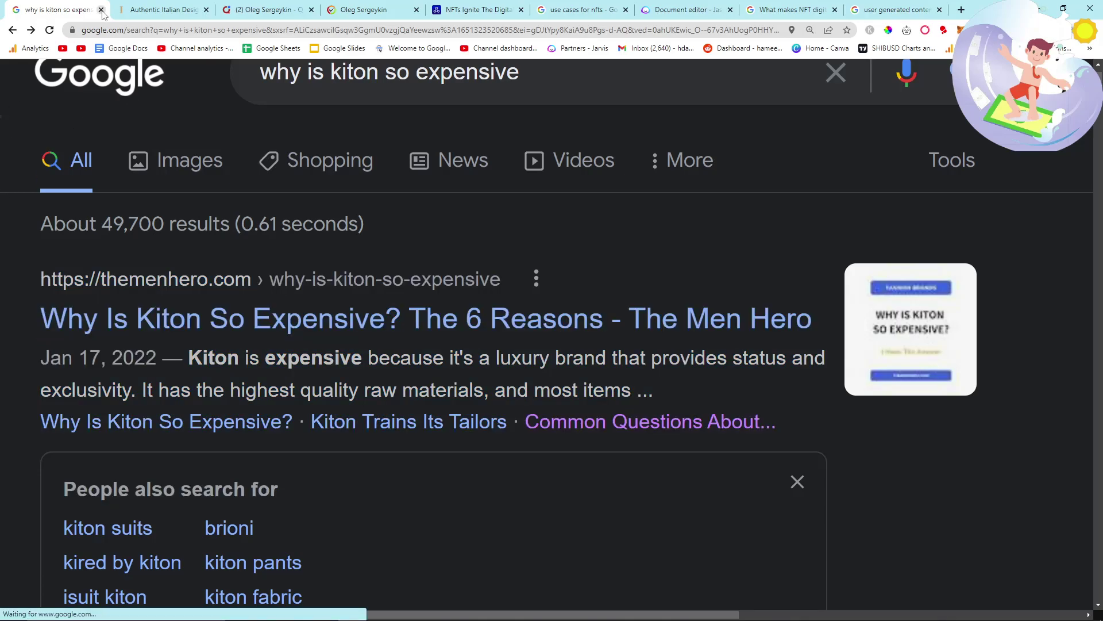
# Close the isuit.it tab and go back to the site:styleforum.net intitle:kiton results.
pyautogui.click(206, 9)
pyautogui.click(13, 30)
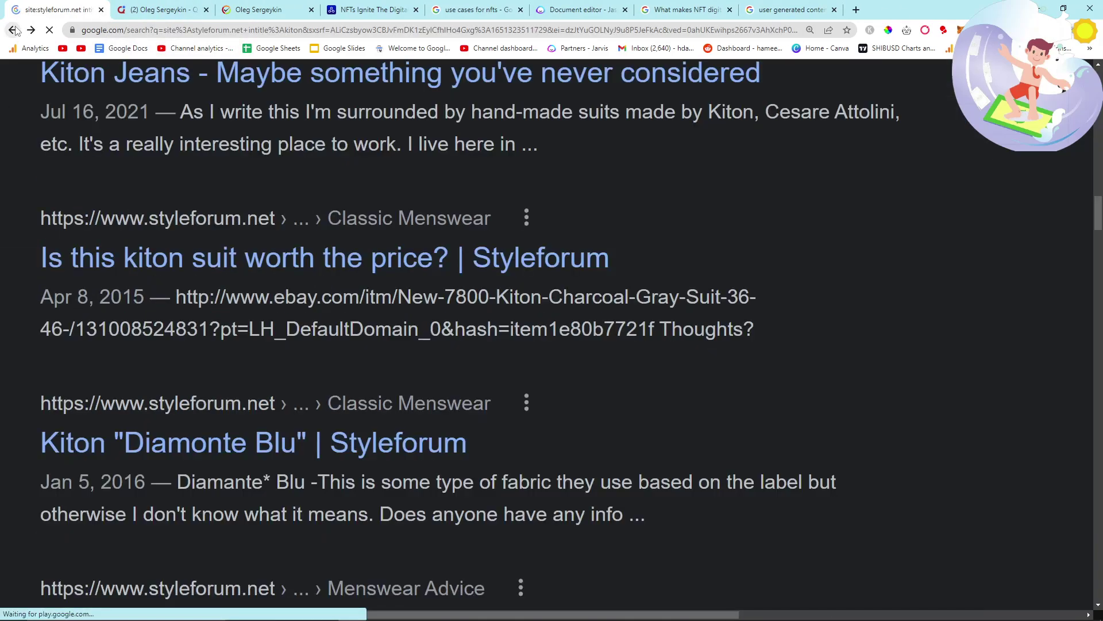
# Change the Google query to site:reddit.com intitle:nft and run the search.
pyautogui.scroll(3, 166, 309)
pyautogui.scroll(12, 166, 309)
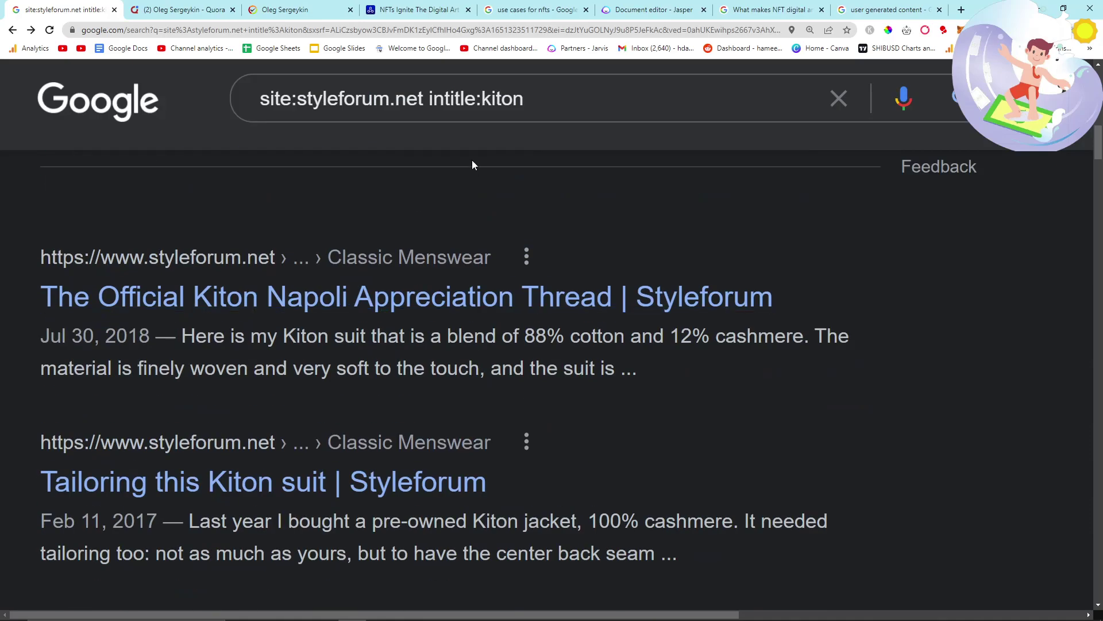
pyautogui.moveTo(384, 97); pyautogui.dragTo(297, 103)
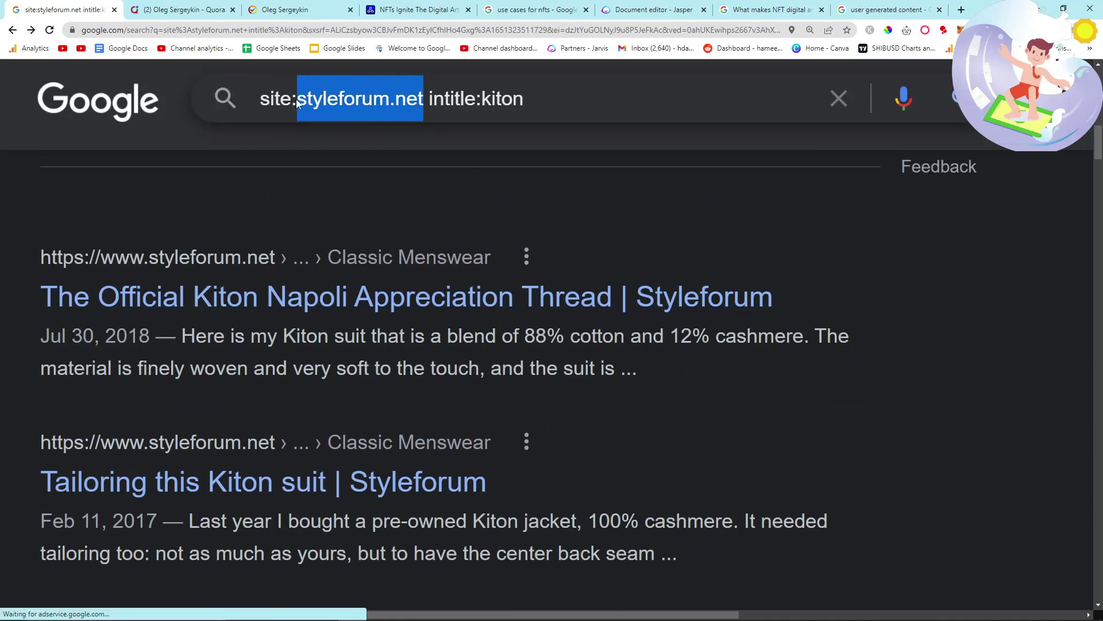
pyautogui.write('redi')
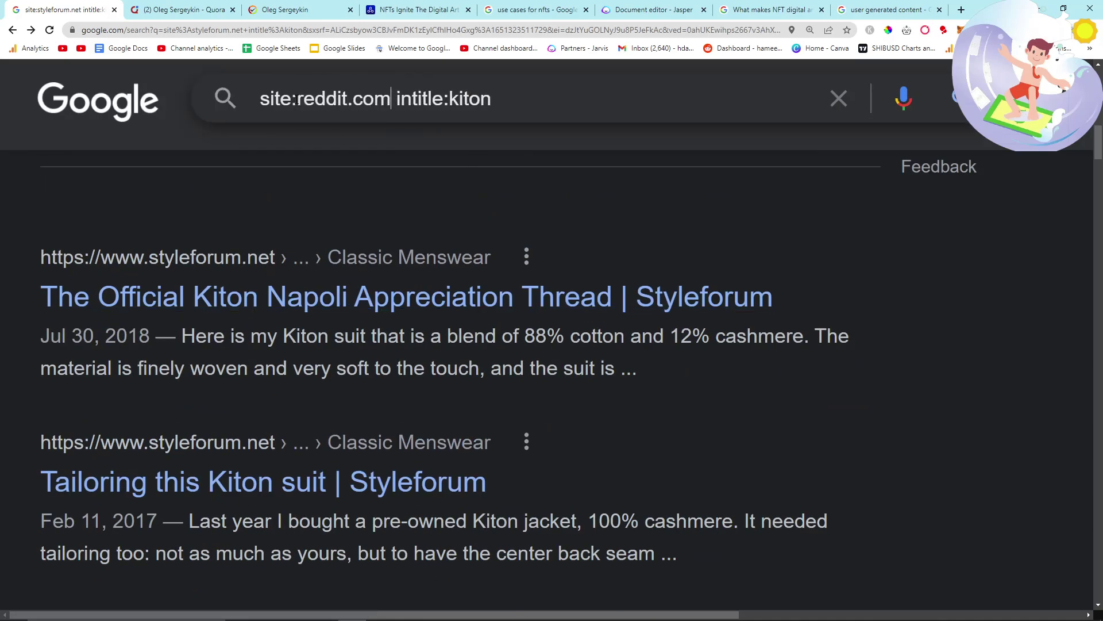
pyautogui.moveTo(496, 116); pyautogui.dragTo(453, 98)
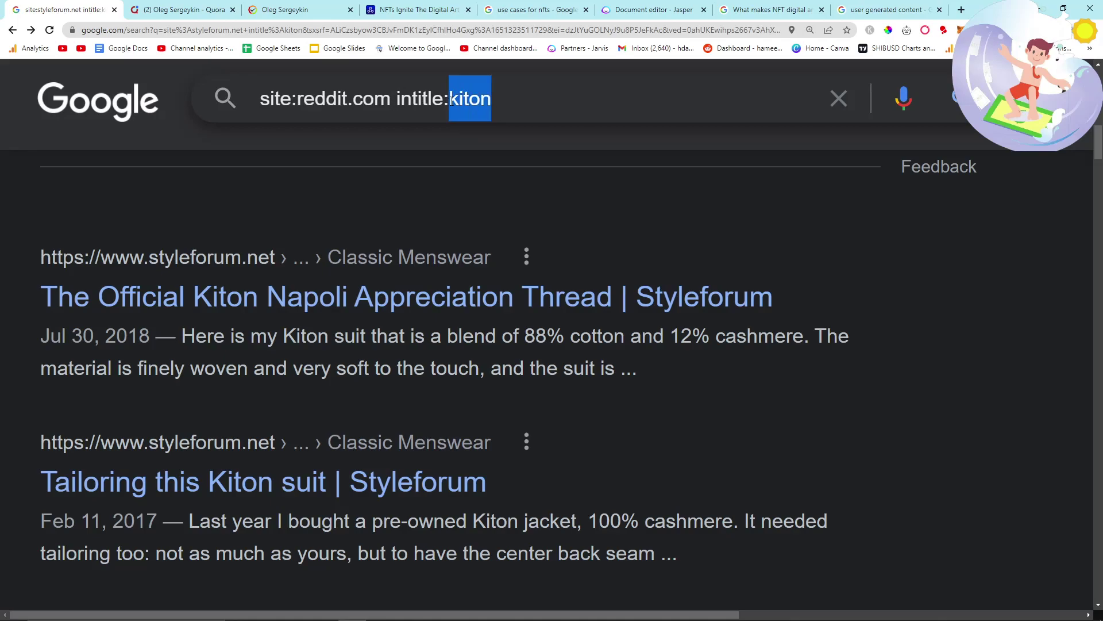
pyautogui.write('r')
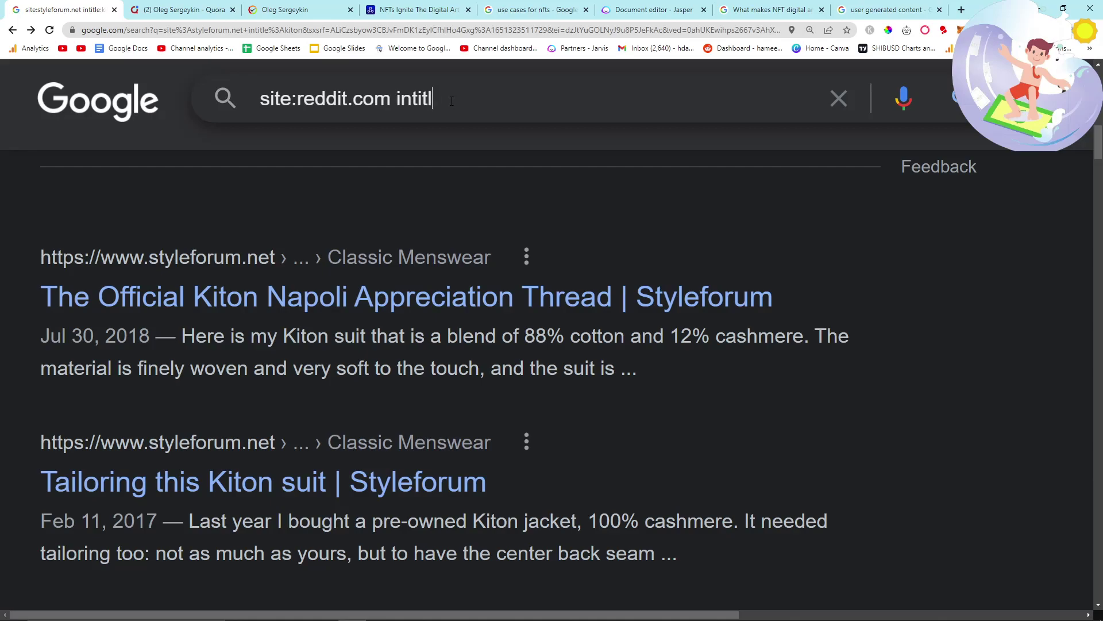
pyautogui.write('ft')
pyautogui.press('Return')
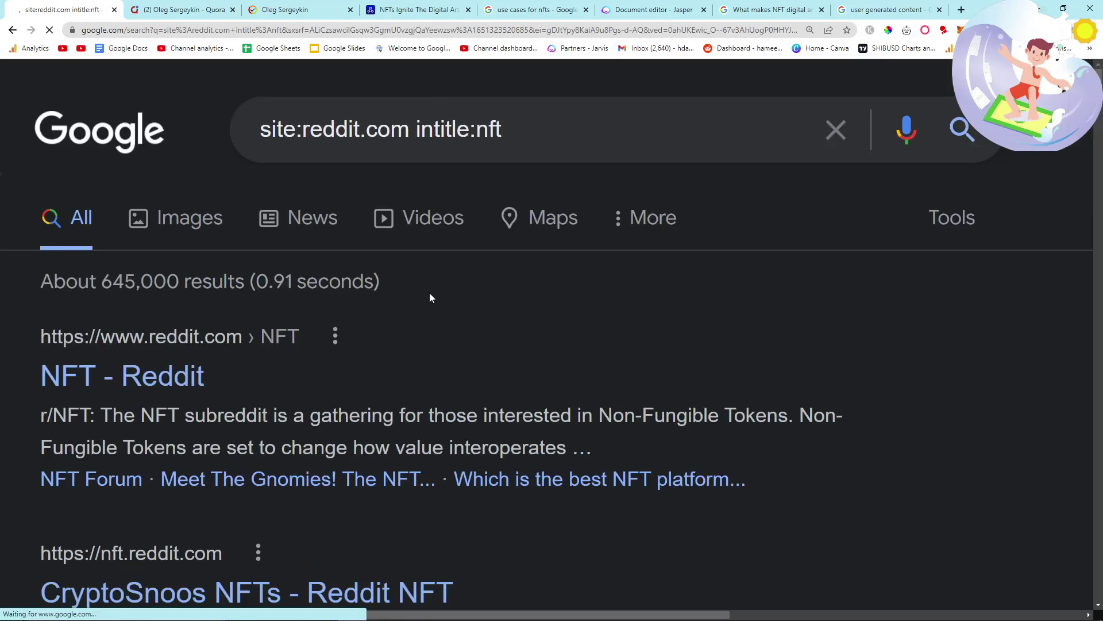
# Examine the Reddit NFT results and highlight "why do they suck?" in the "What's a NFT, how does it work" title.
pyautogui.scroll(-3, 431, 296)
pyautogui.scroll(3, 430, 321)
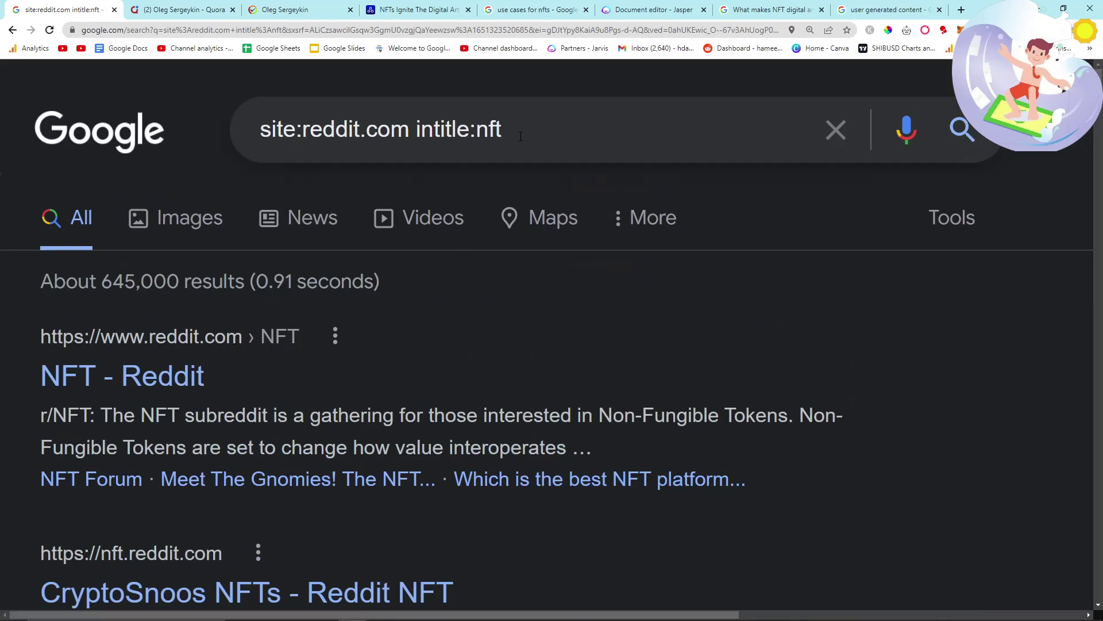
pyautogui.scroll(-10, 451, 298)
pyautogui.scroll(-6, 441, 368)
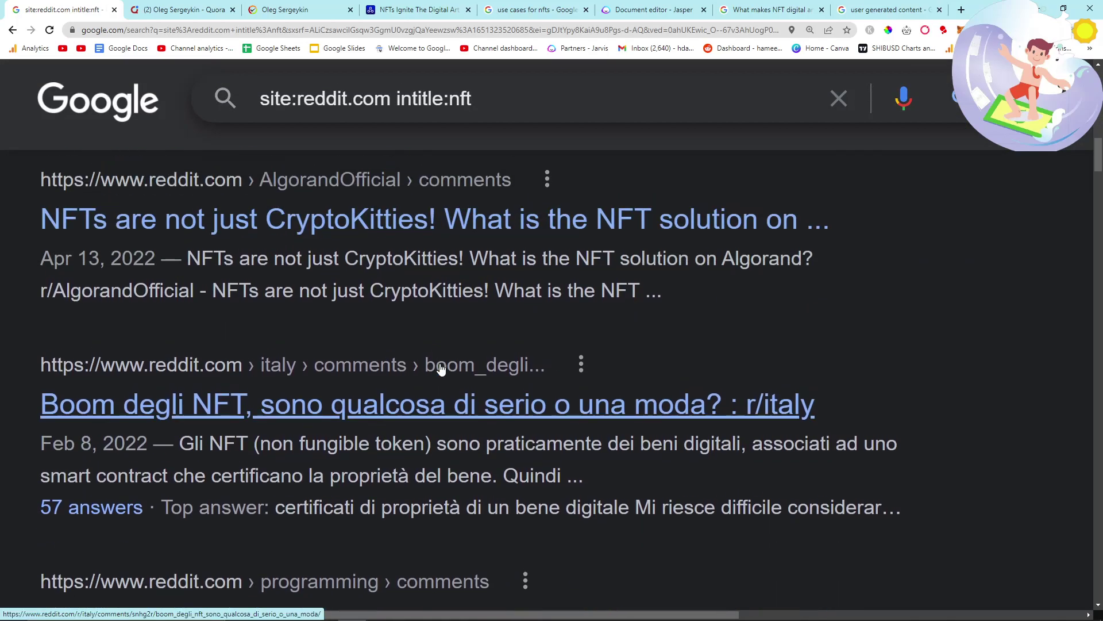
pyautogui.scroll(-4, 441, 368)
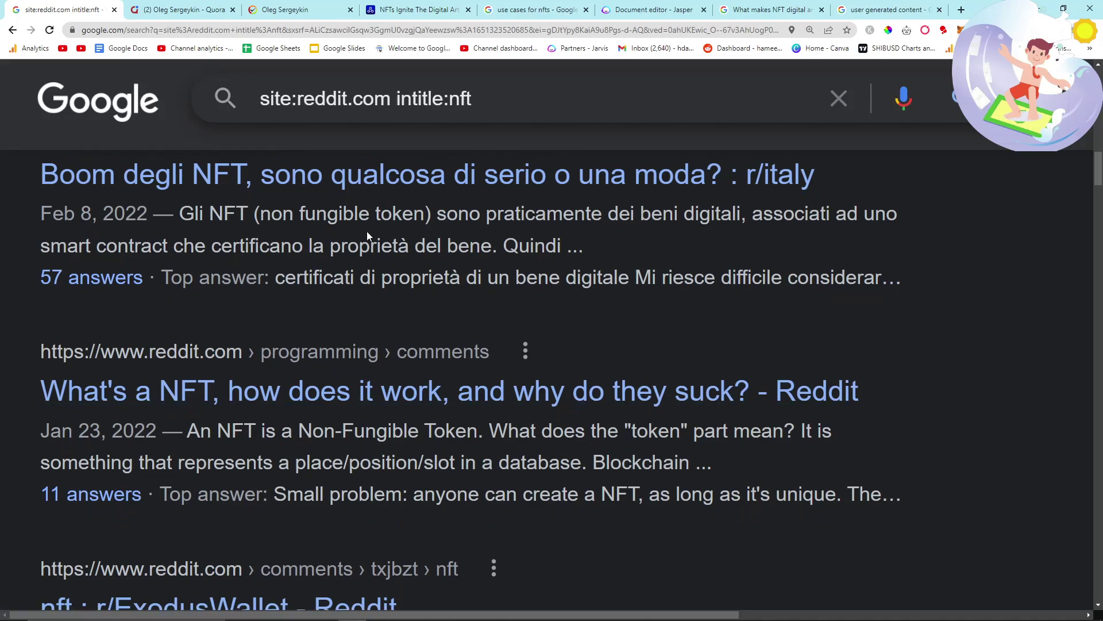
pyautogui.scroll(-2, 399, 336)
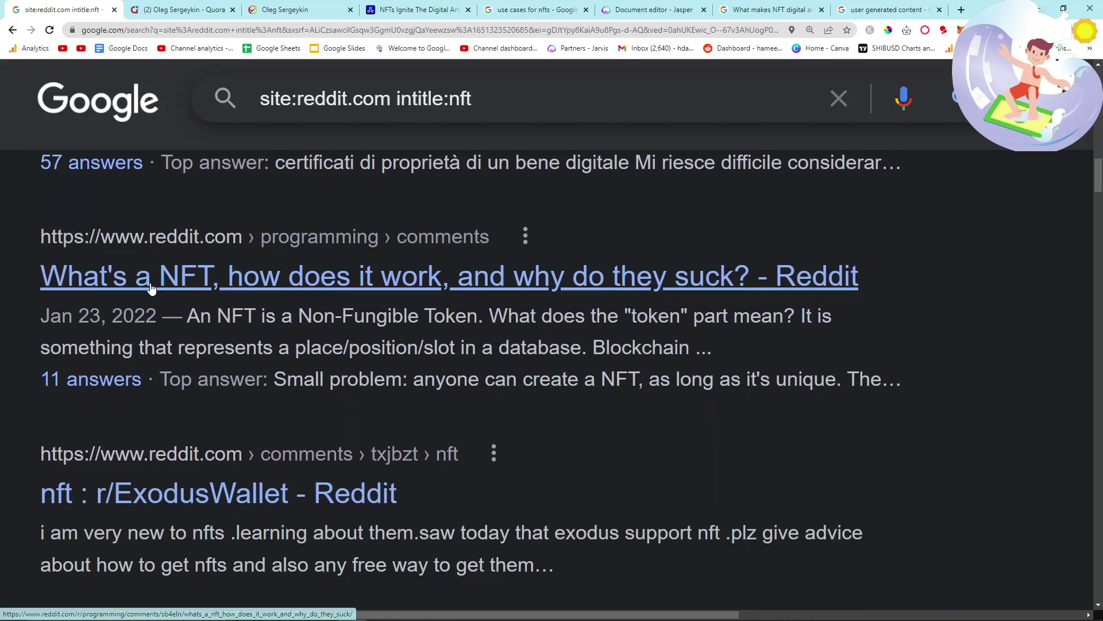
pyautogui.scroll(-5, 549, 298)
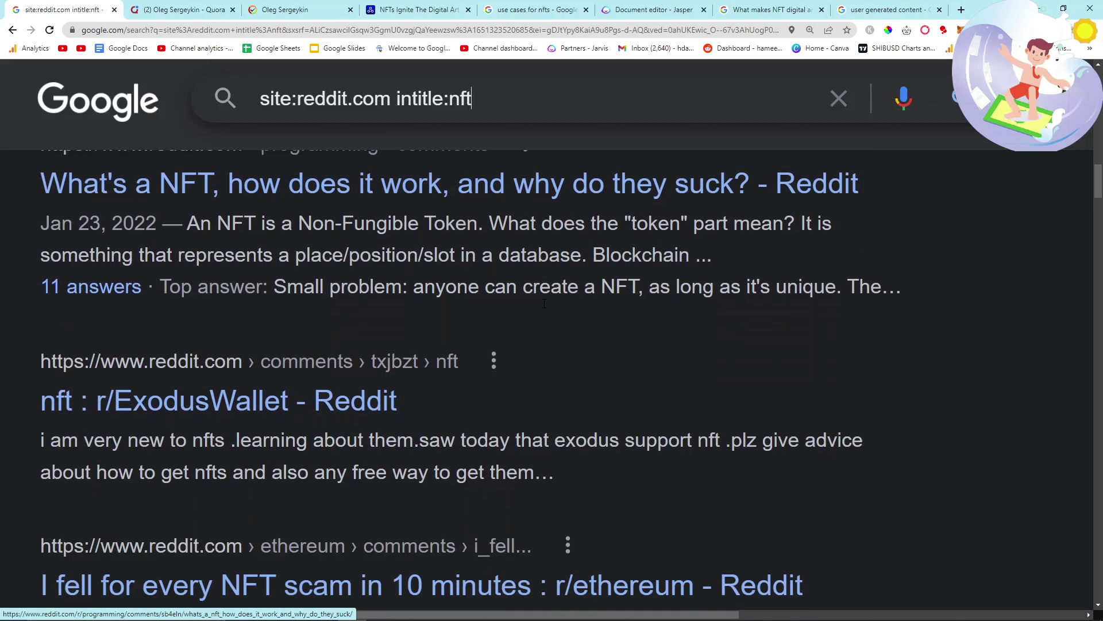
pyautogui.scroll(4, 569, 328)
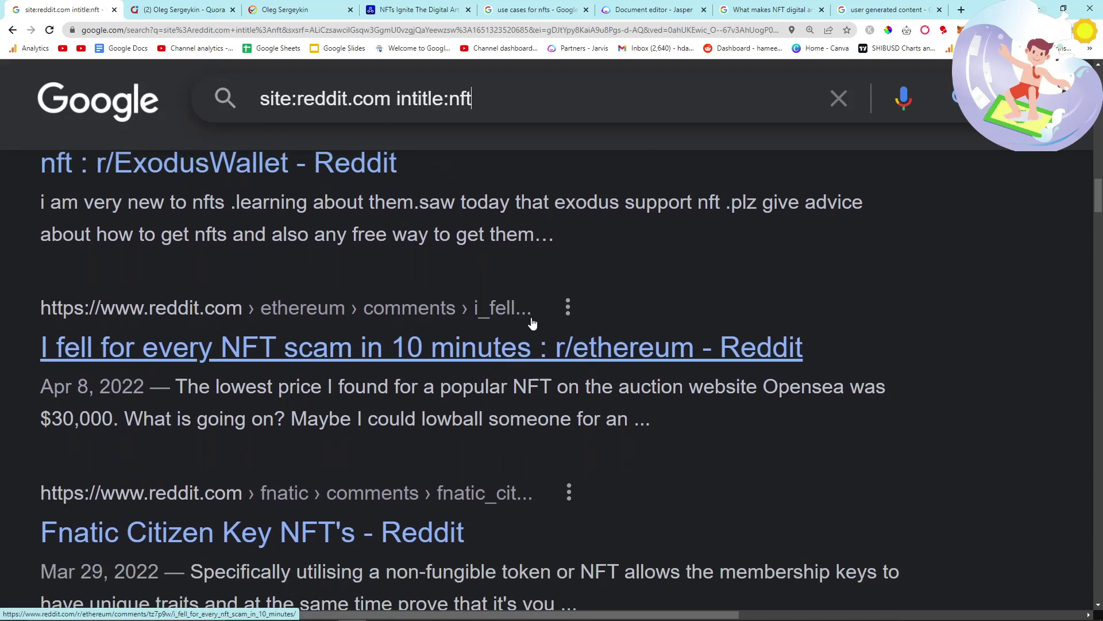
pyautogui.moveTo(859, 219); pyautogui.dragTo(507, 224)
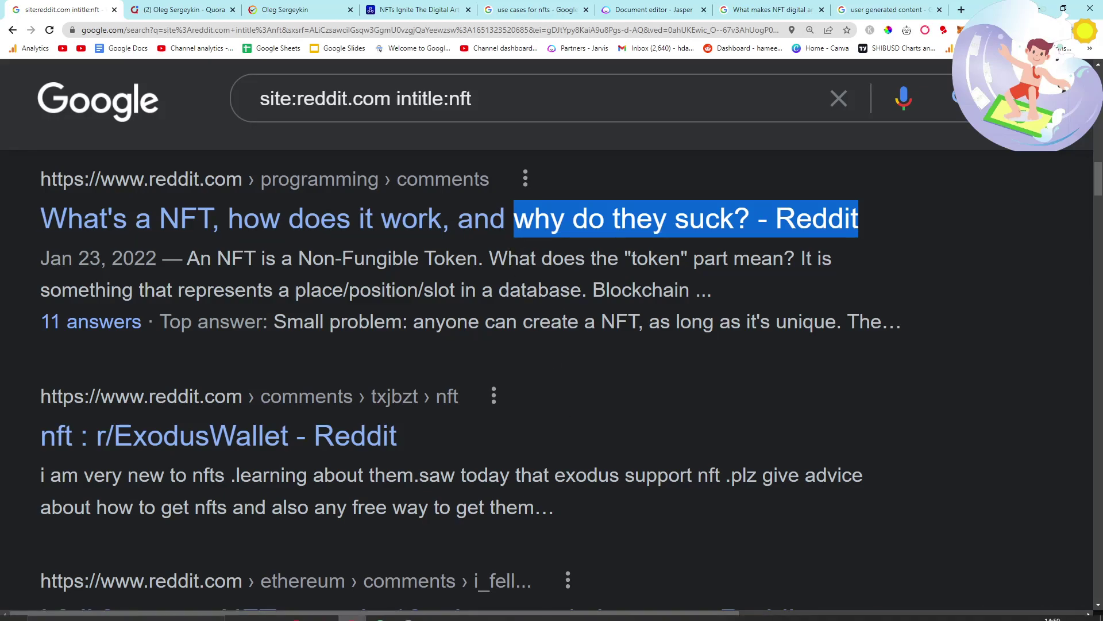
# Look through the remaining Reddit results for more NFT question threads, returning to the CryptoSnoos NFTs entry.
pyautogui.scroll(-1, 526, 426)
pyautogui.scroll(-8, 525, 426)
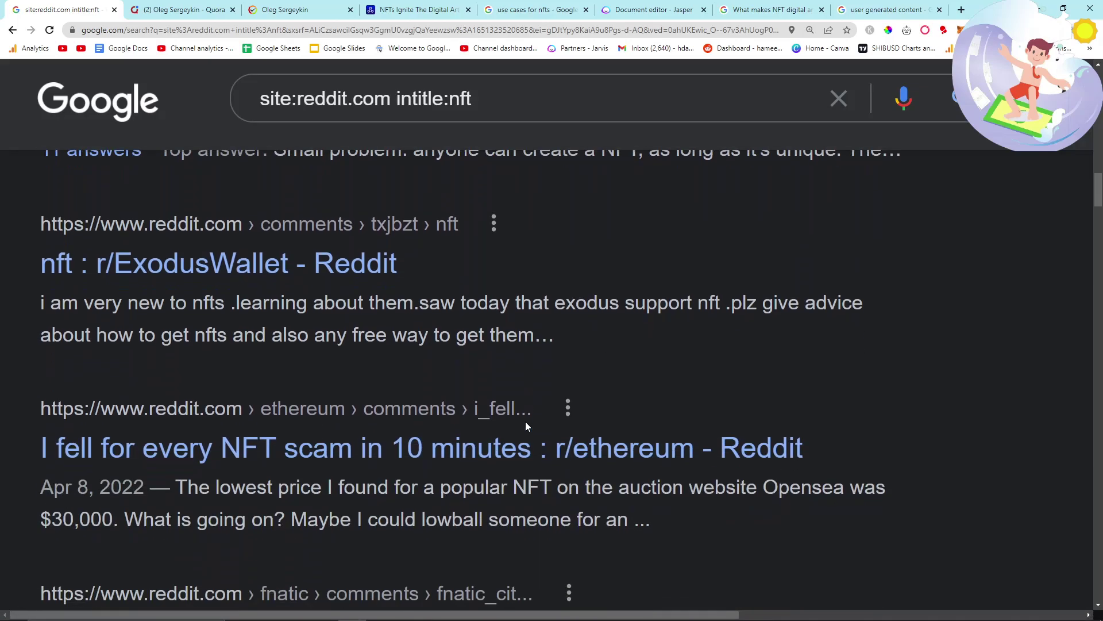
pyautogui.scroll(-8, 526, 421)
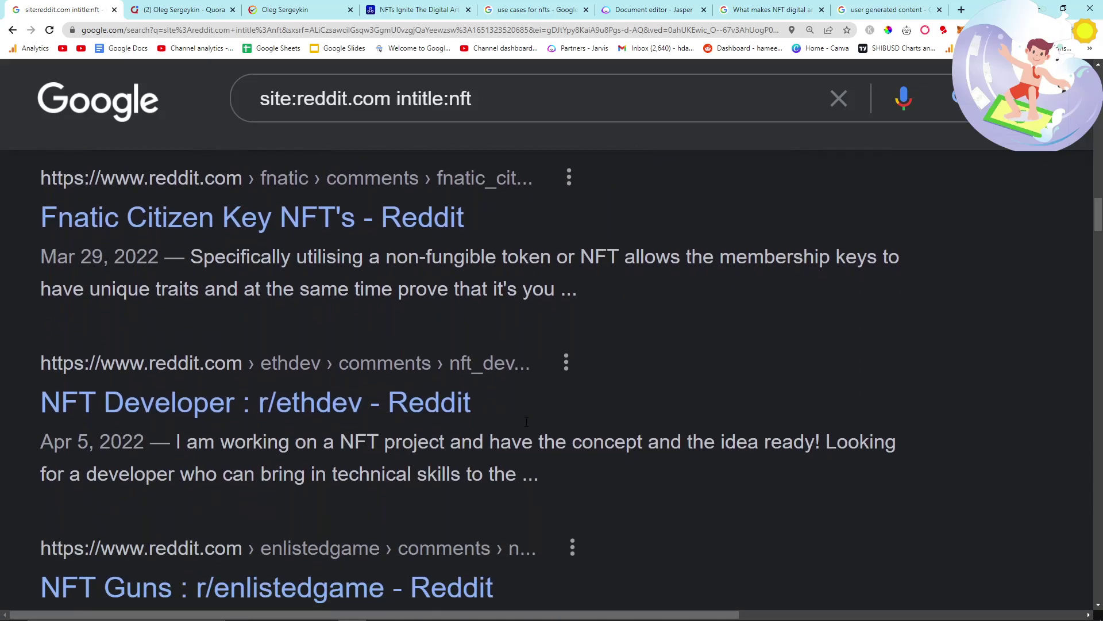
pyautogui.scroll(-3, 525, 426)
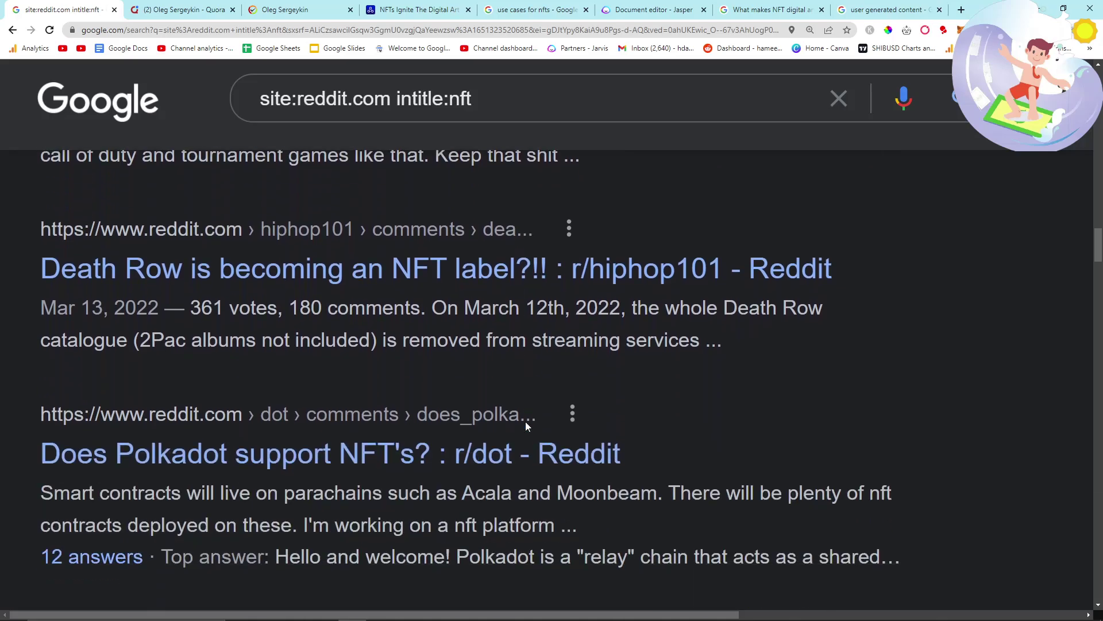
pyautogui.scroll(17, 525, 426)
pyautogui.scroll(6, 526, 426)
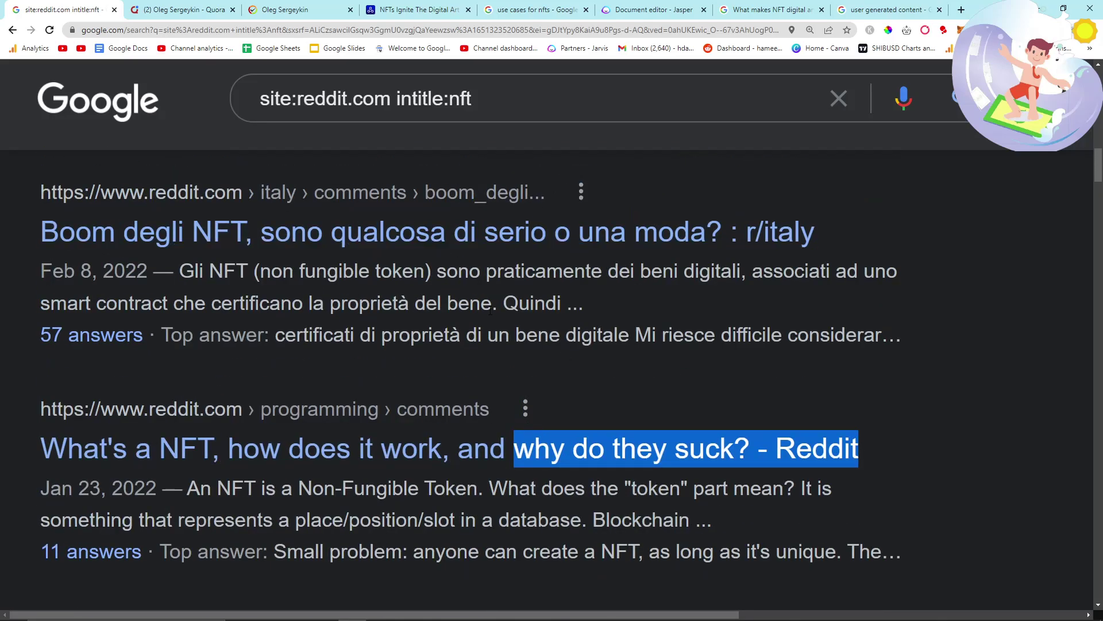
pyautogui.scroll(14, 533, 431)
pyautogui.scroll(3, 504, 336)
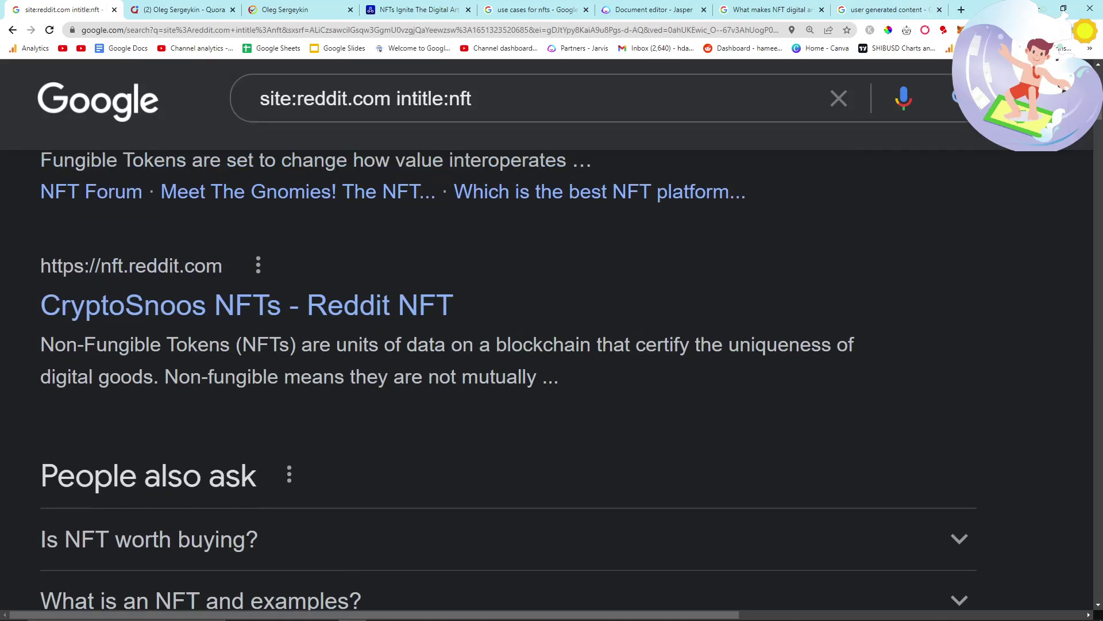
# Open a separate Chrome window under the other browser profile and load ahrefs.com.
pyautogui.click(1073, 30)
pyautogui.click(954, 262)
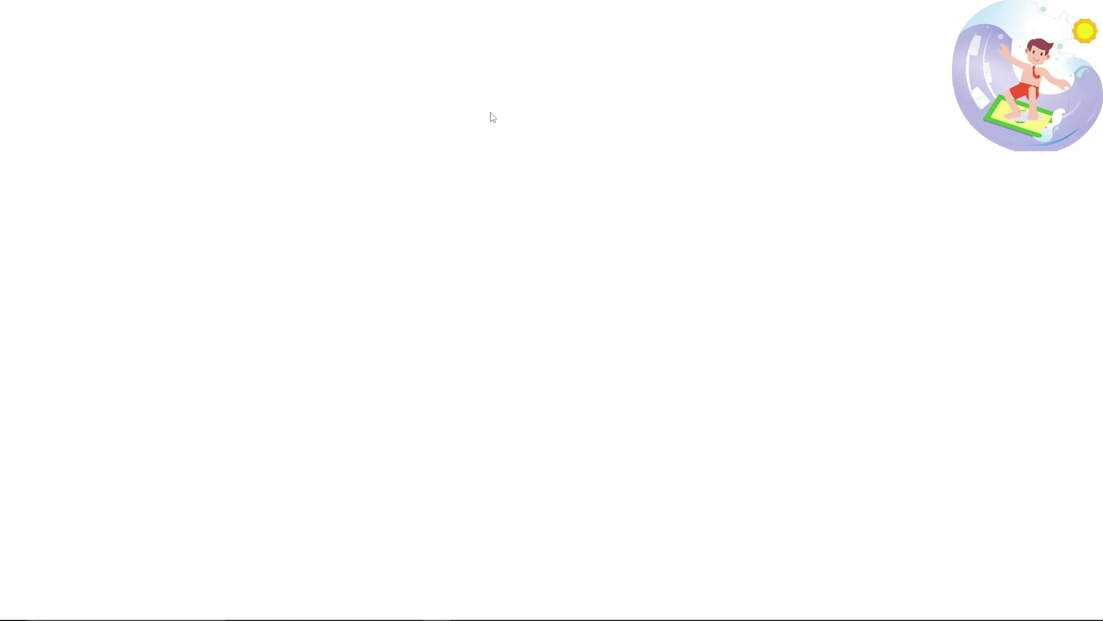
pyautogui.write('ahrefs.com')
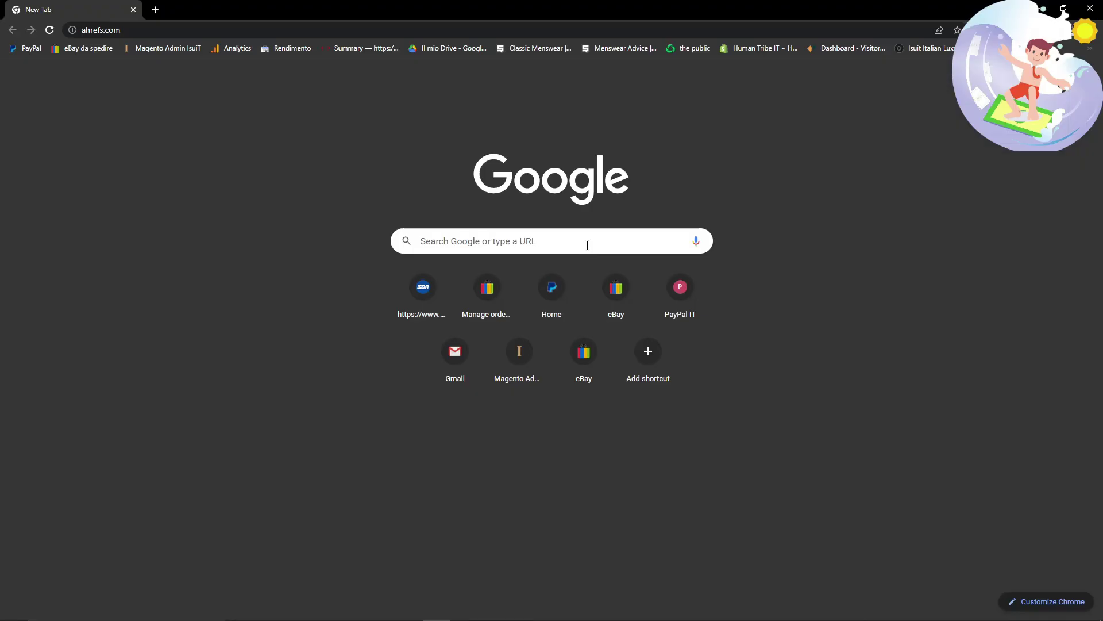
pyautogui.press('Return')
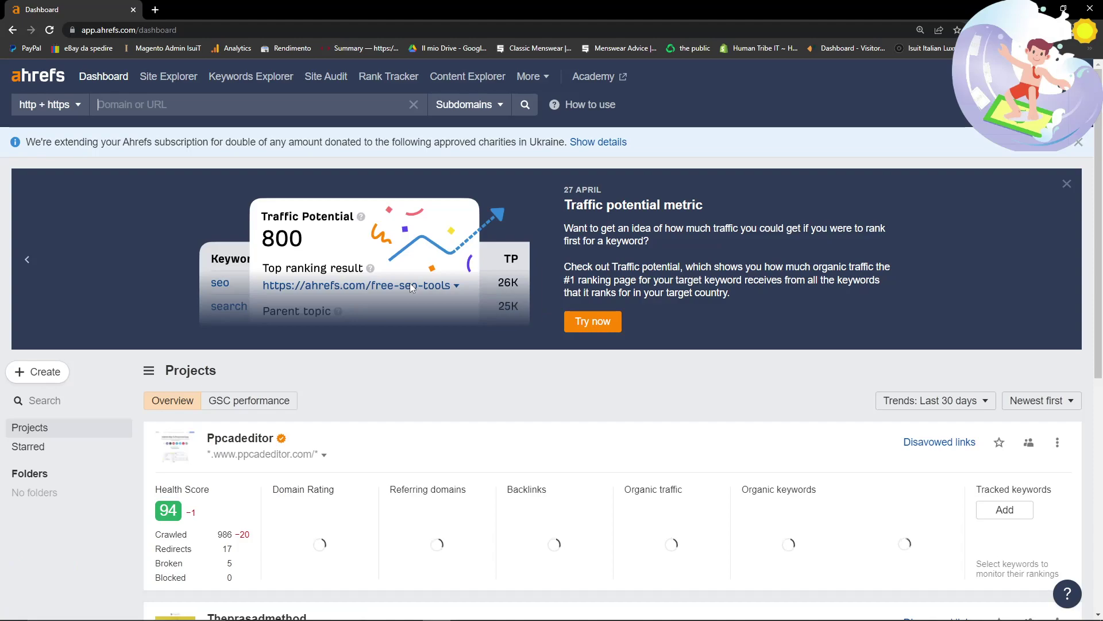
# Find the Isuit project on the Ahrefs dashboard and enlarge the page to 200% to read its metrics.
pyautogui.scroll(-5, 410, 285)
pyautogui.scroll(-4, 455, 457)
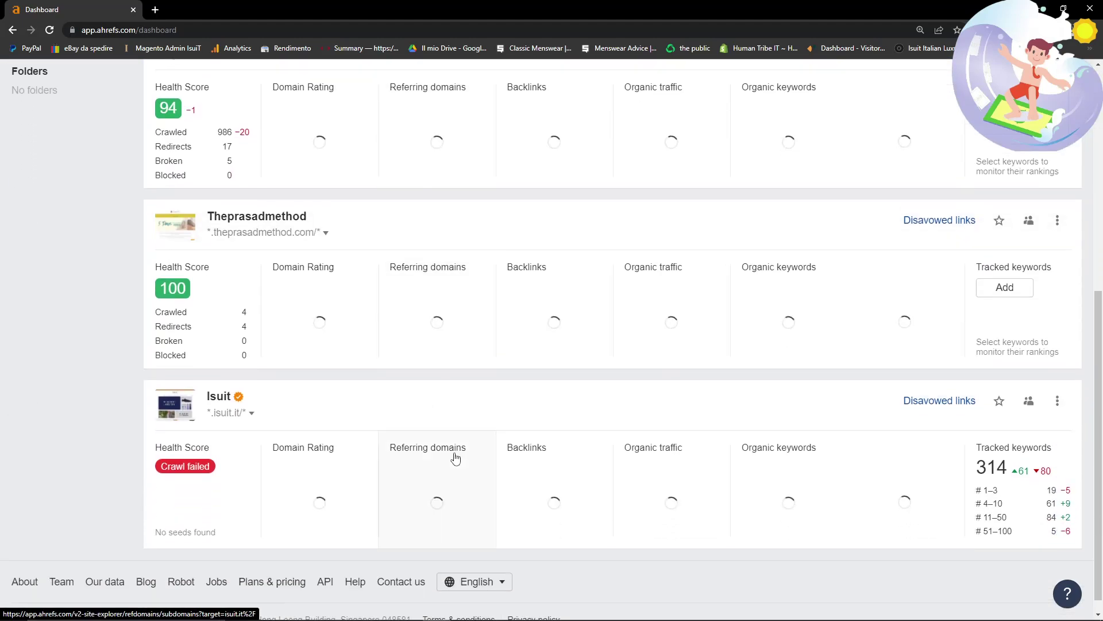
pyautogui.hotkey('ctrl', '+')
pyautogui.hotkey('ctrl', '+')
pyautogui.hotkey('ctrl', '+')
pyautogui.hotkey('ctrl', '+')
pyautogui.scroll(-7, 534, 502)
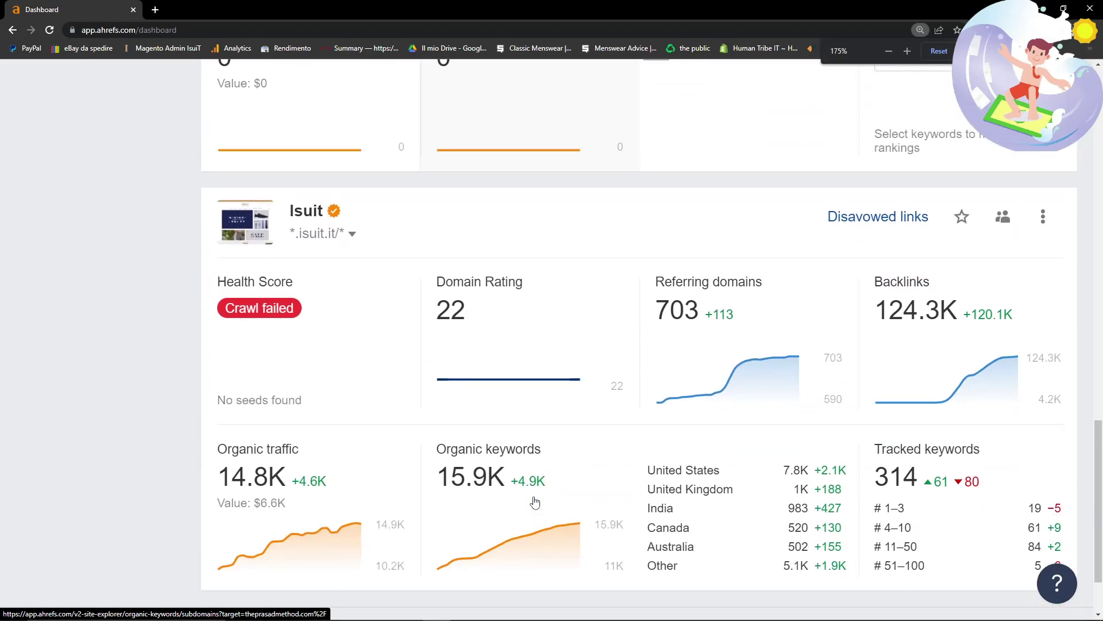
pyautogui.scroll(-2, 534, 502)
pyautogui.hotkey('ctrl', '+')
pyautogui.scroll(-2, 533, 496)
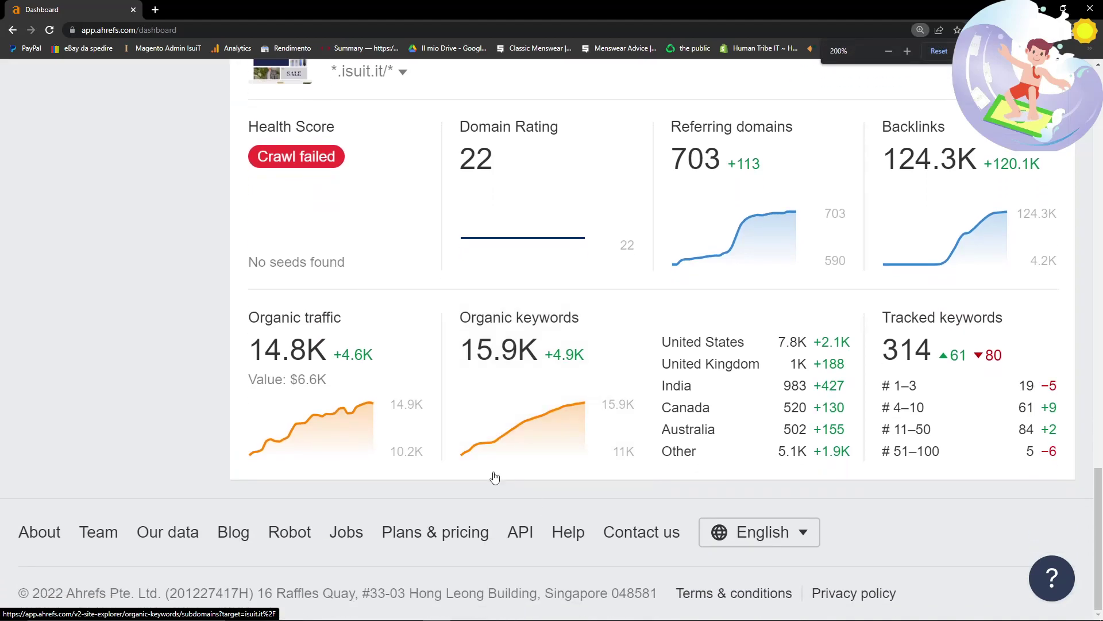
# Examine the organic traffic and organic keywords trends of the Isuit project.
pyautogui.scroll(2, 212, 340)
pyautogui.scroll(-2, 212, 340)
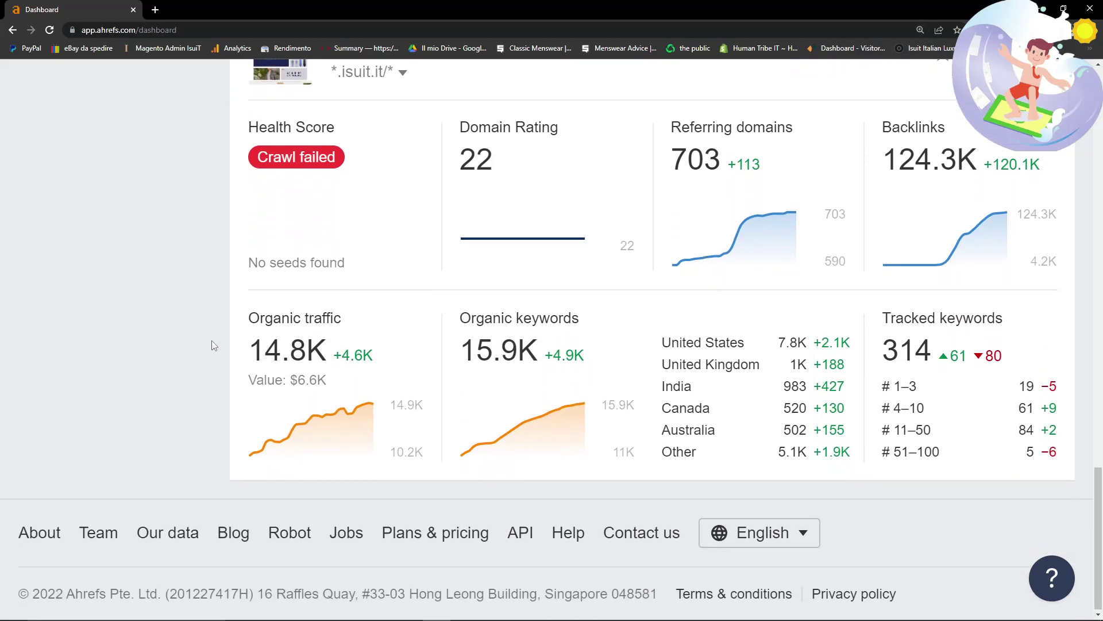
pyautogui.moveTo(211, 340); pyautogui.dragTo(403, 444)
pyautogui.click(443, 327)
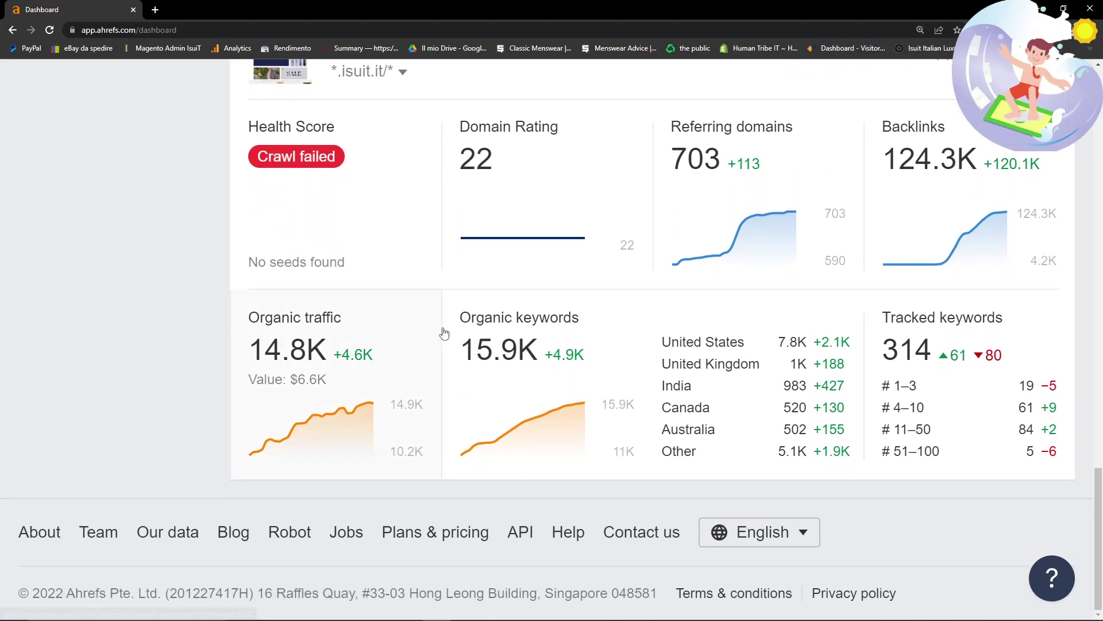
pyautogui.scroll(1, 446, 359)
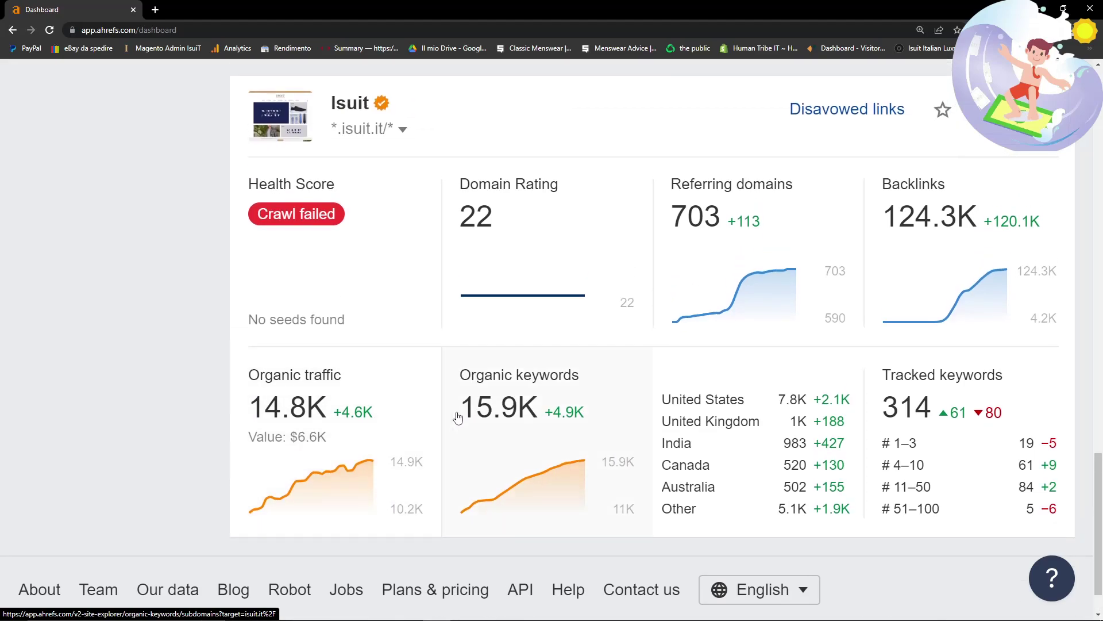
pyautogui.scroll(-1, 455, 397)
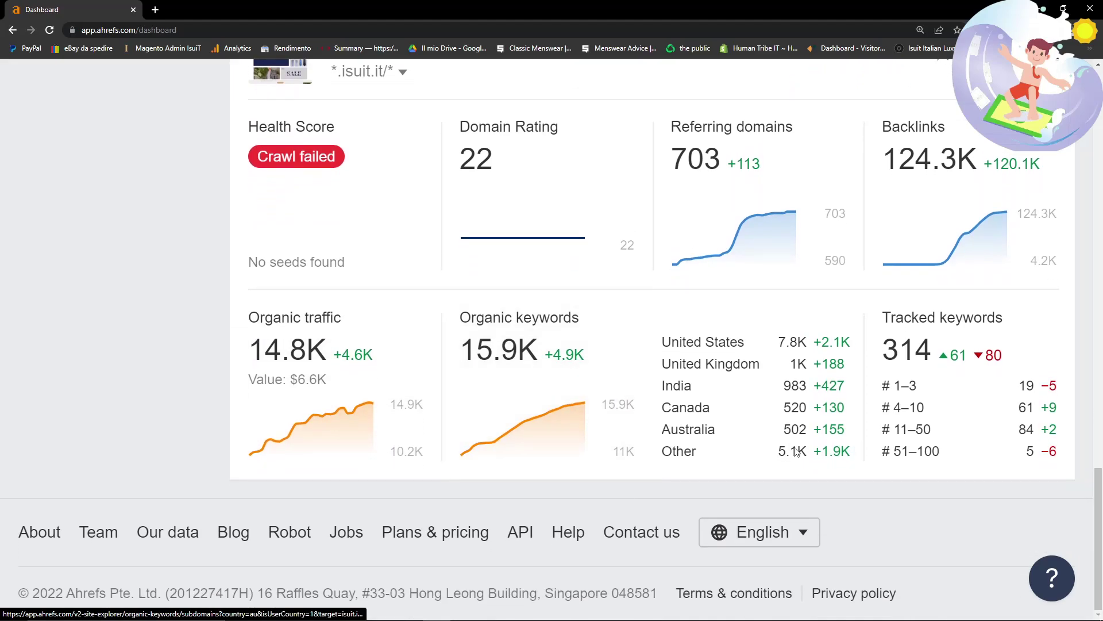
# Shrink the dashboard view to compare the Ppcadeditor, Theprasadmethod and Isuit projects together.
pyautogui.hotkey('ctrl', '-')
pyautogui.hotkey('ctrl', '-')
pyautogui.hotkey('ctrl', '-')
pyautogui.scroll(4, 781, 446)
pyautogui.scroll(-4, 703, 472)
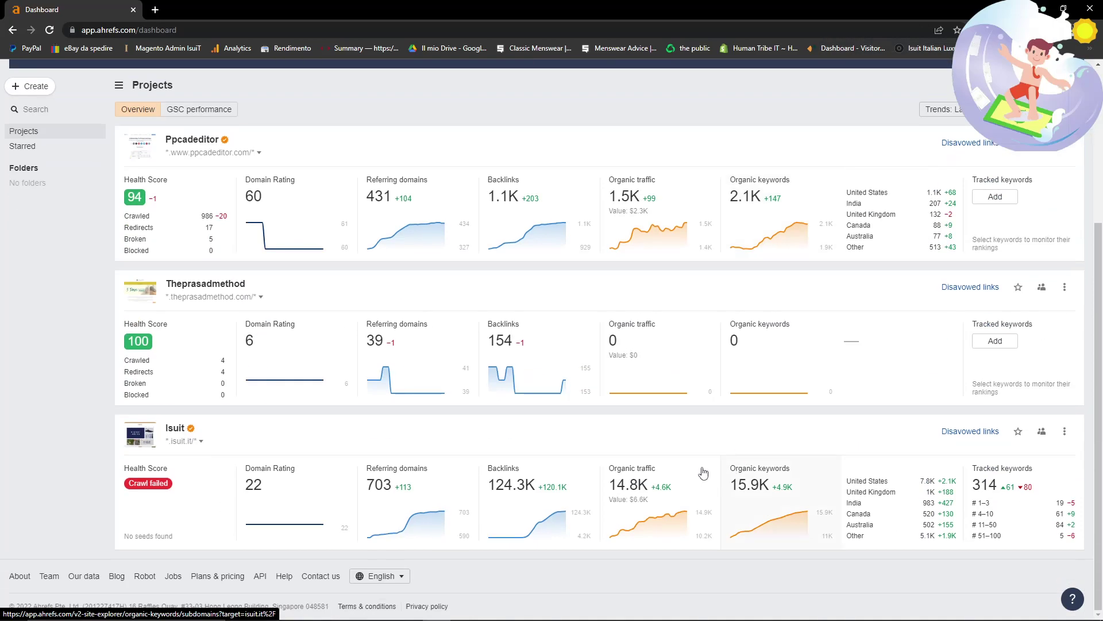
# Enlarge the dashboard to 250% and examine Isuit's domain rating, backlinks, organic traffic and keyword figures.
pyautogui.hotkey('ctrl', '+')
pyautogui.hotkey('ctrl', '+')
pyautogui.hotkey('ctrl', '+')
pyautogui.scroll(-10, 495, 480)
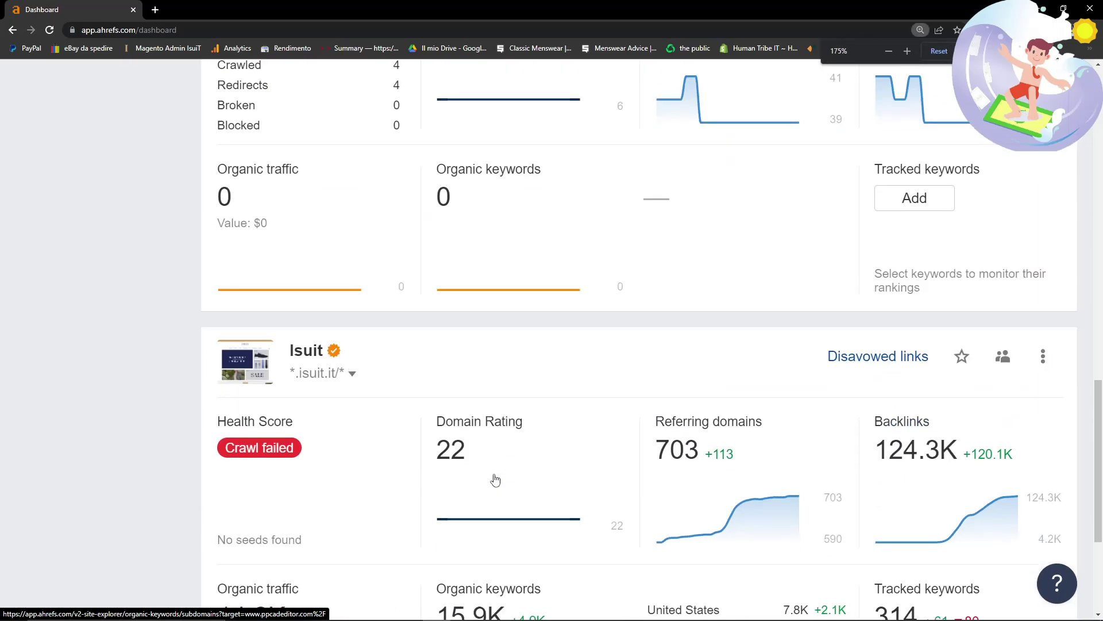
pyautogui.hotkey('ctrl', '+')
pyautogui.hotkey('ctrl', '+')
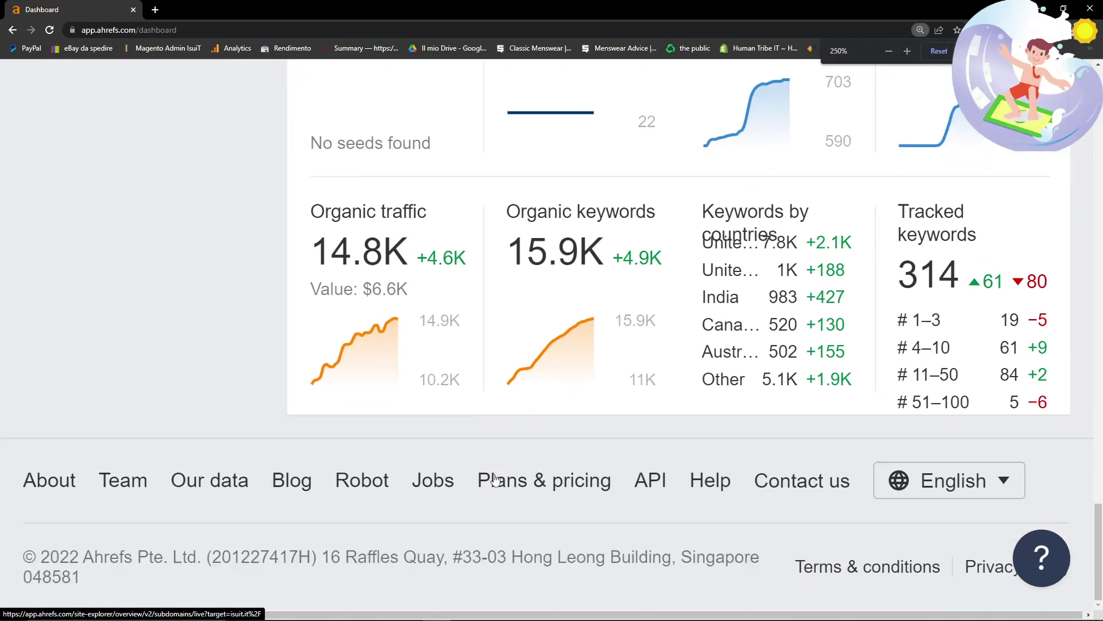
pyautogui.scroll(3, 534, 334)
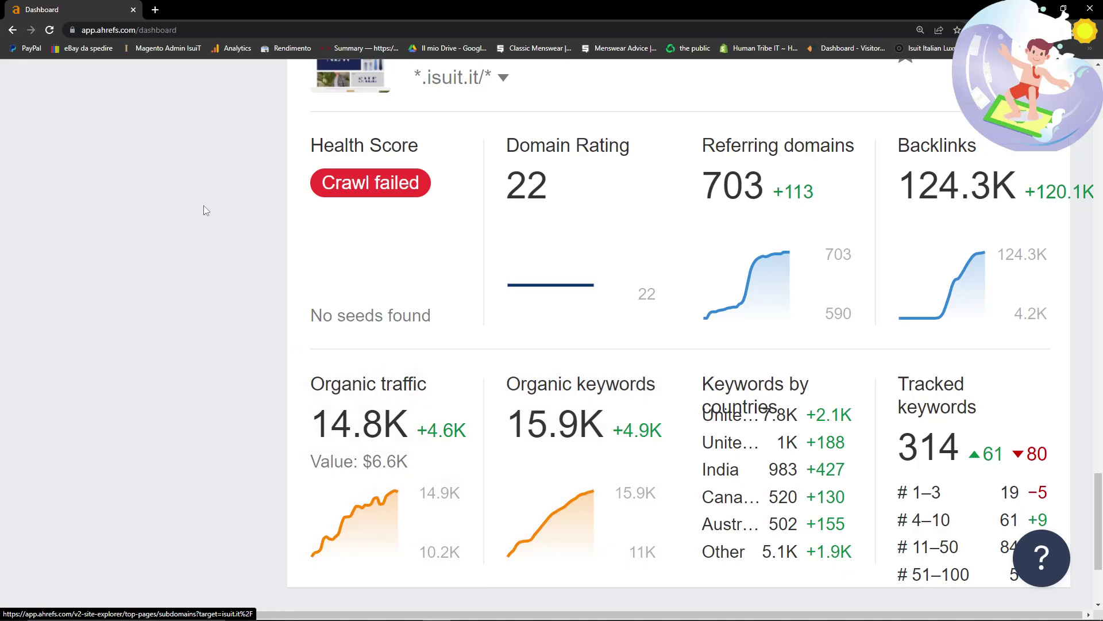
# Set the page zoom to 175% and return to the beginning of the Ahrefs dashboard, keeping its window in front.
pyautogui.hotkey('ctrl', '-')
pyautogui.hotkey('ctrl', '-')
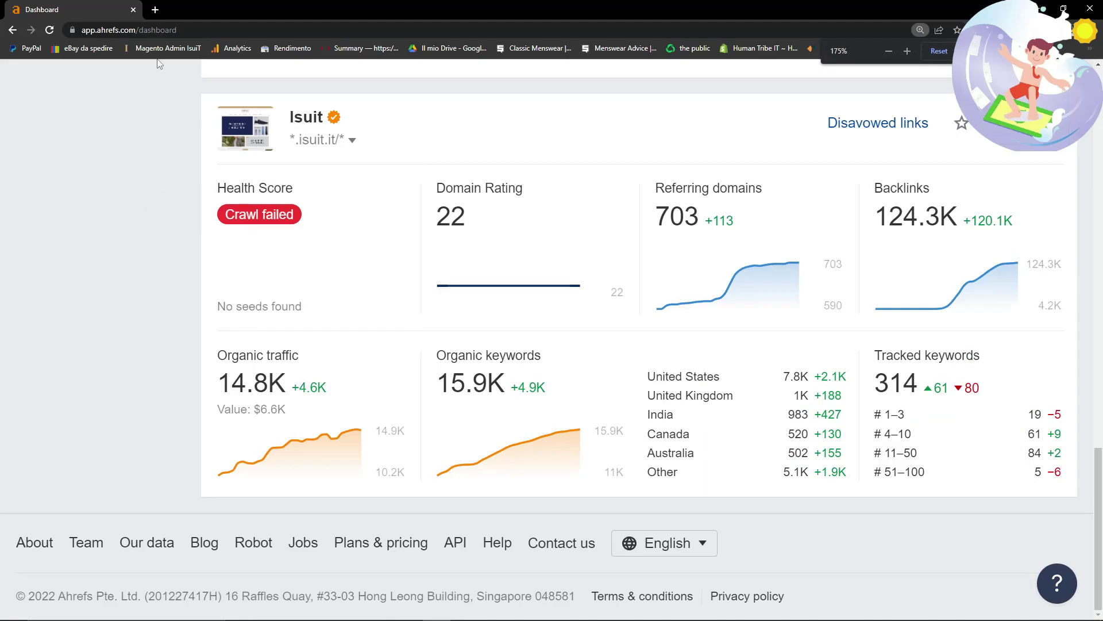
pyautogui.hotkey('alt', 'Tab')
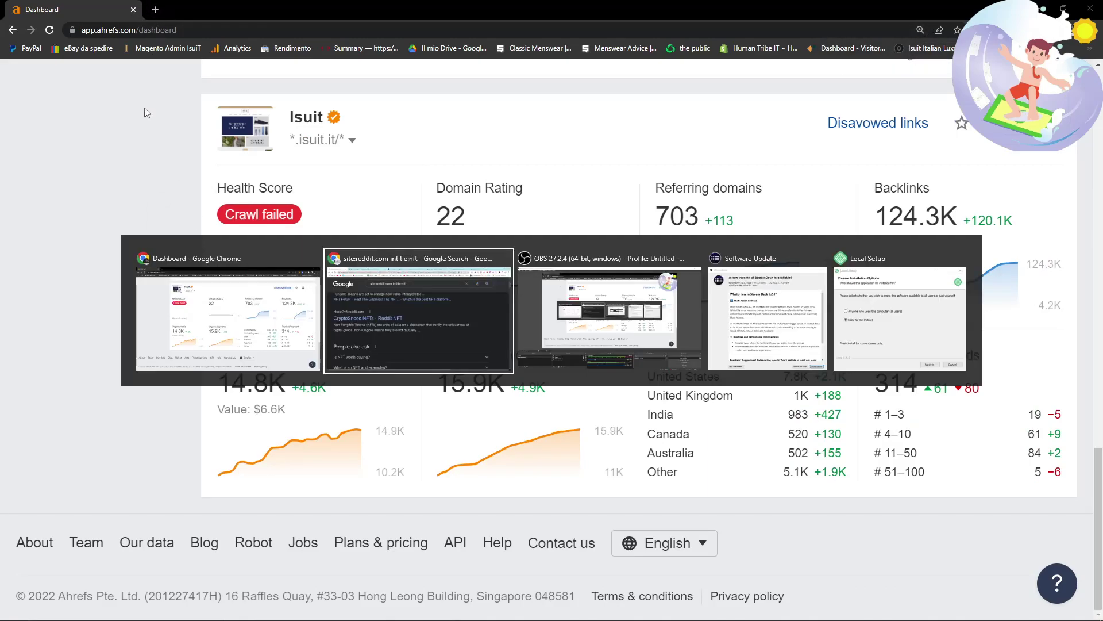
pyautogui.click(251, 287)
pyautogui.scroll(10, 276, 357)
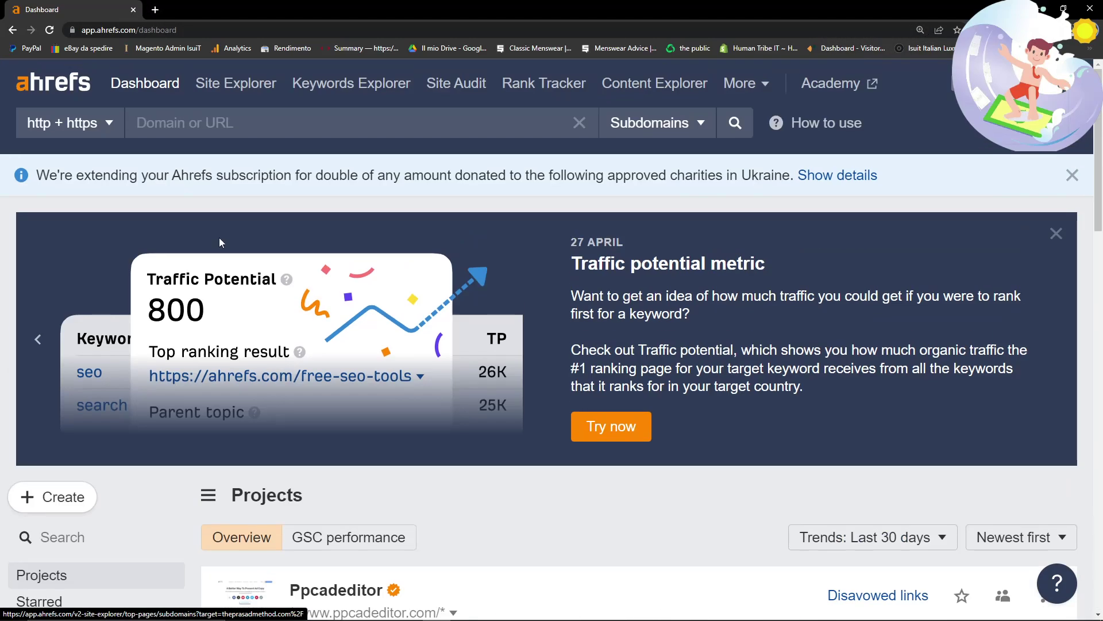
# Look up the domain quora.com in Site Explorer.
pyautogui.click(241, 95)
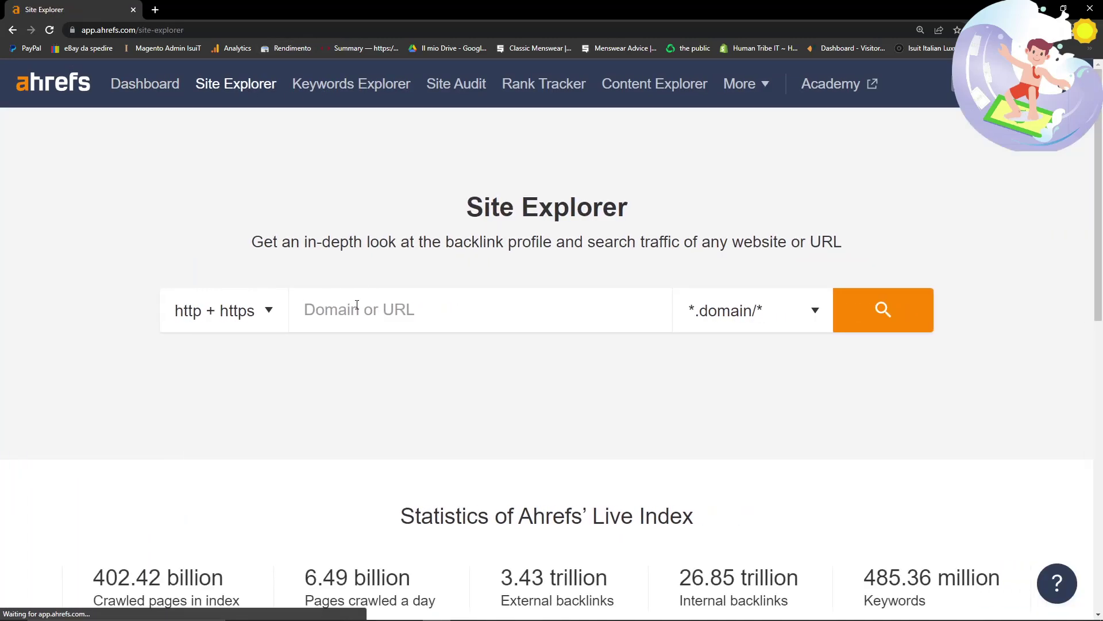
pyautogui.click(355, 307)
pyautogui.write('quora.')
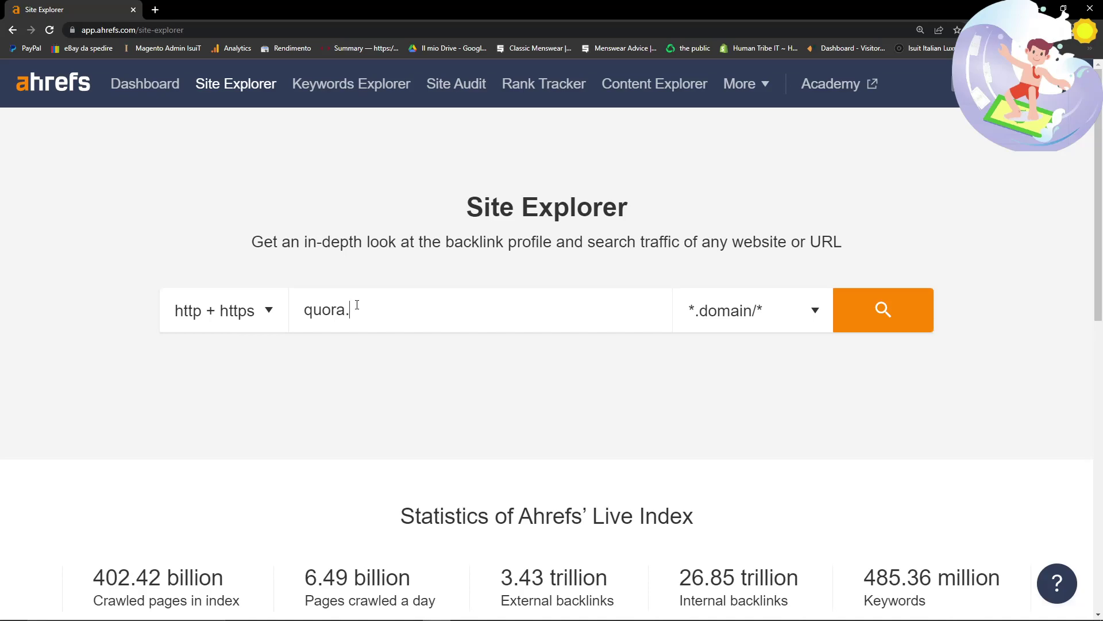
pyautogui.write('com')
pyautogui.press('Return')
# Open the Top pages report for quora.com and set the performance chart to one month.
pyautogui.scroll(-5, 149, 351)
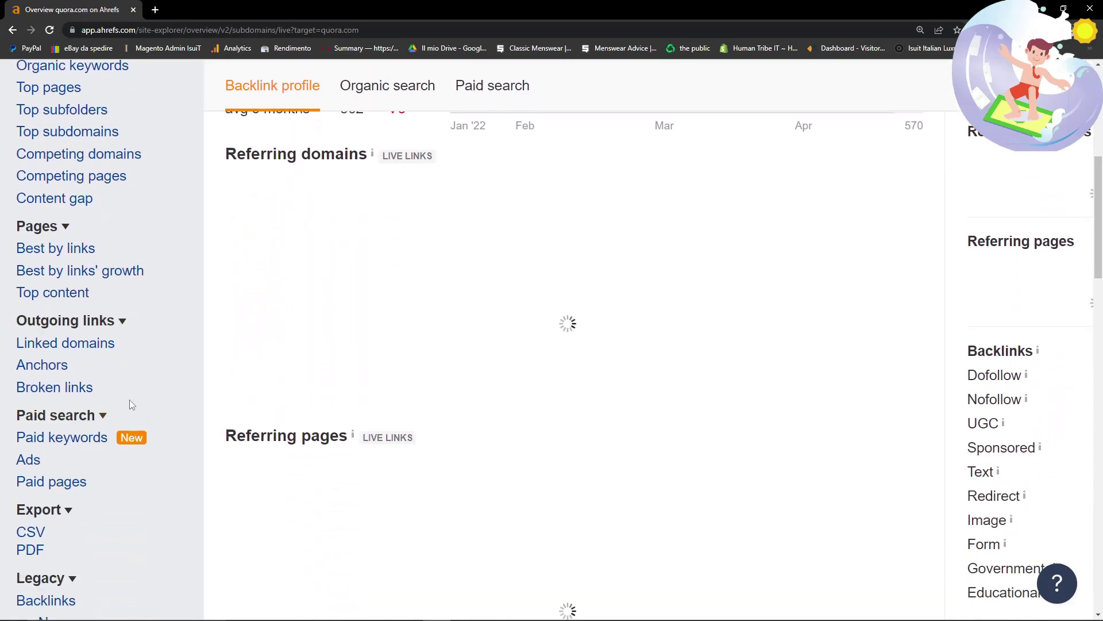
pyautogui.scroll(-7, 117, 448)
pyautogui.scroll(13, 116, 452)
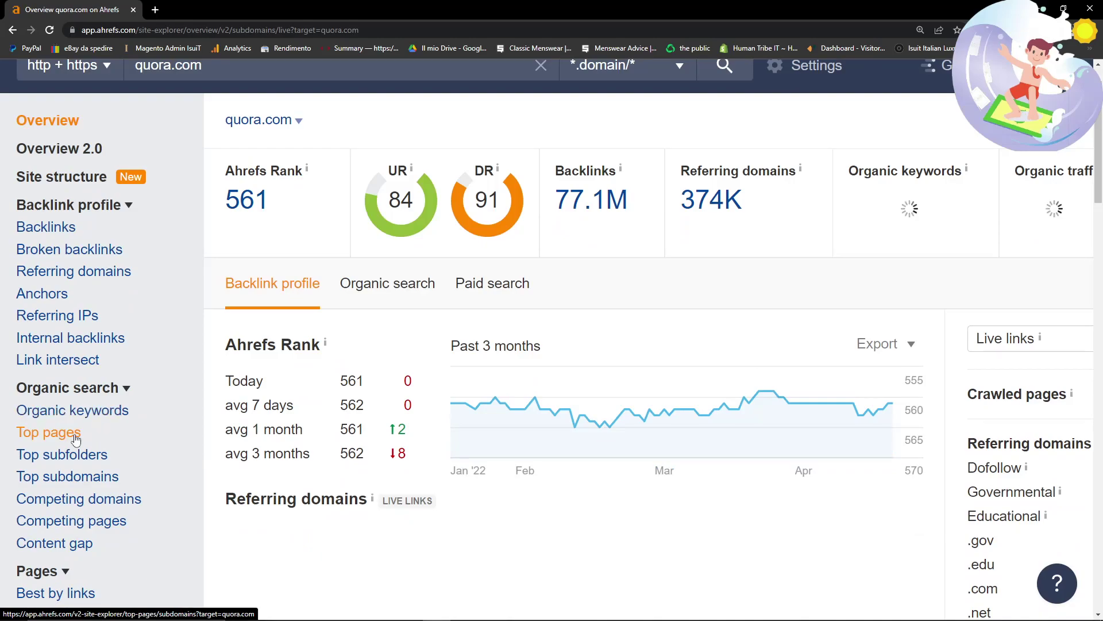
pyautogui.click(70, 433)
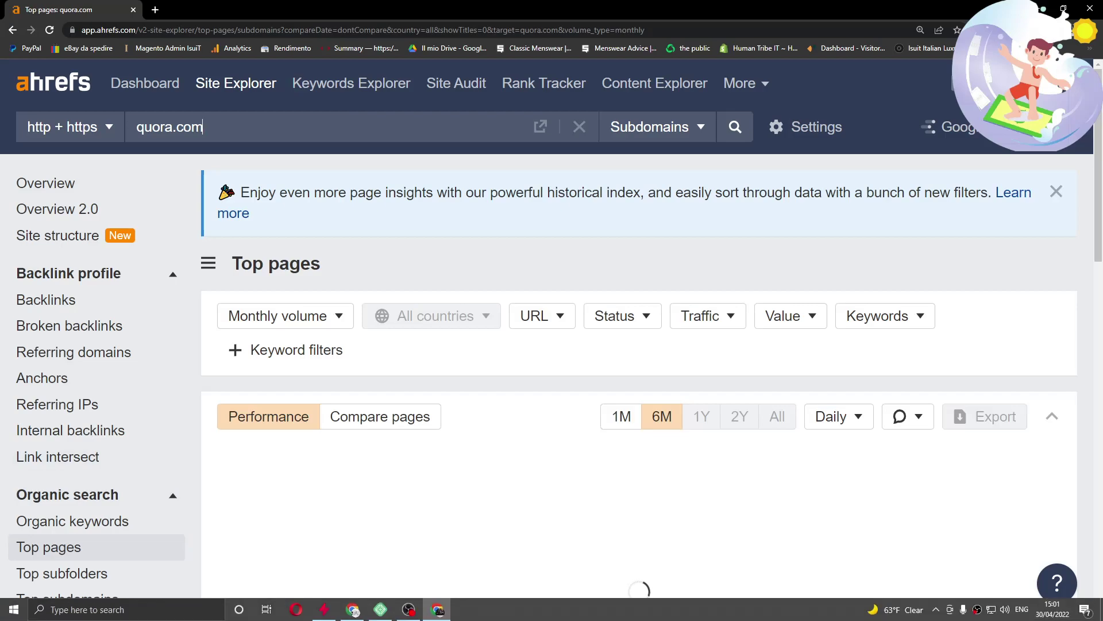
pyautogui.scroll(-3, 416, 469)
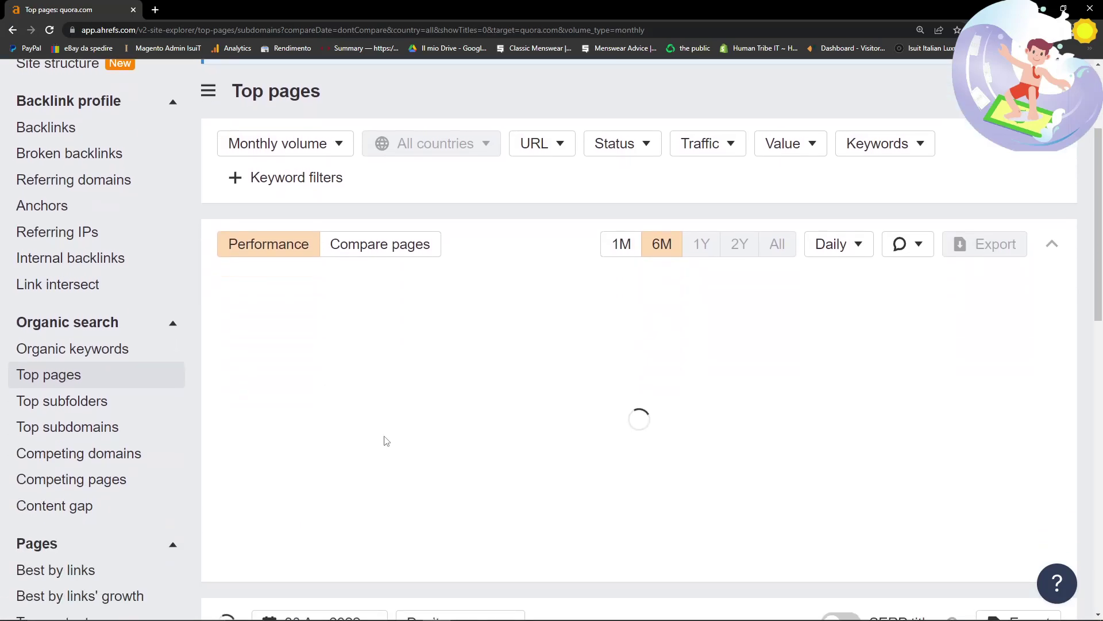
pyautogui.click(622, 244)
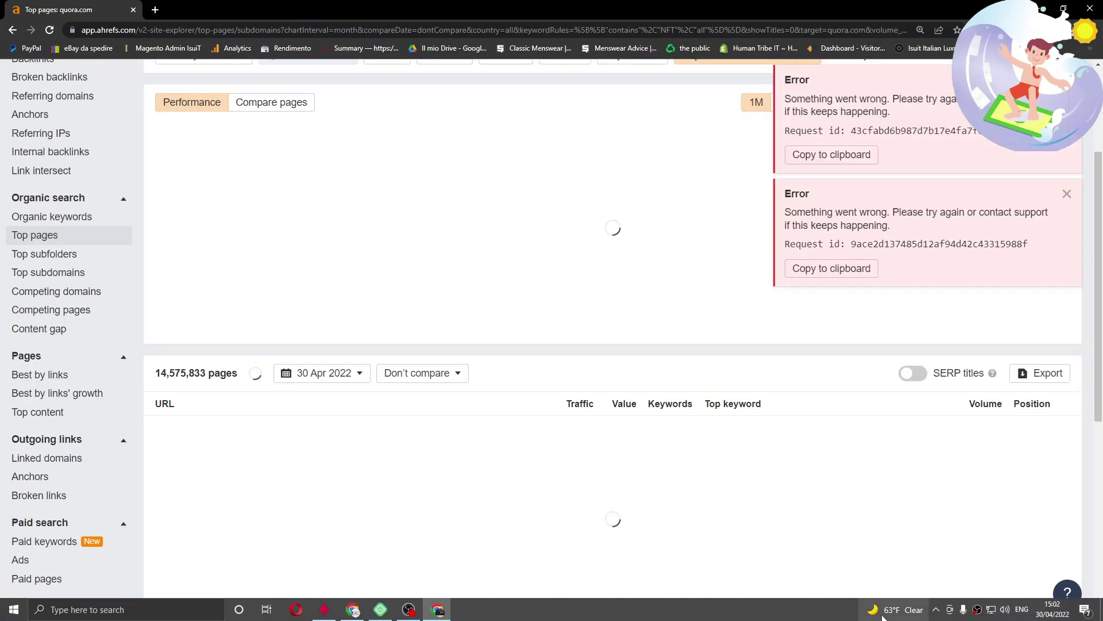
# Remove the existing keyword filter from the Top pages report and add a new one for keywords containing NFT.
pyautogui.scroll(2, 751, 480)
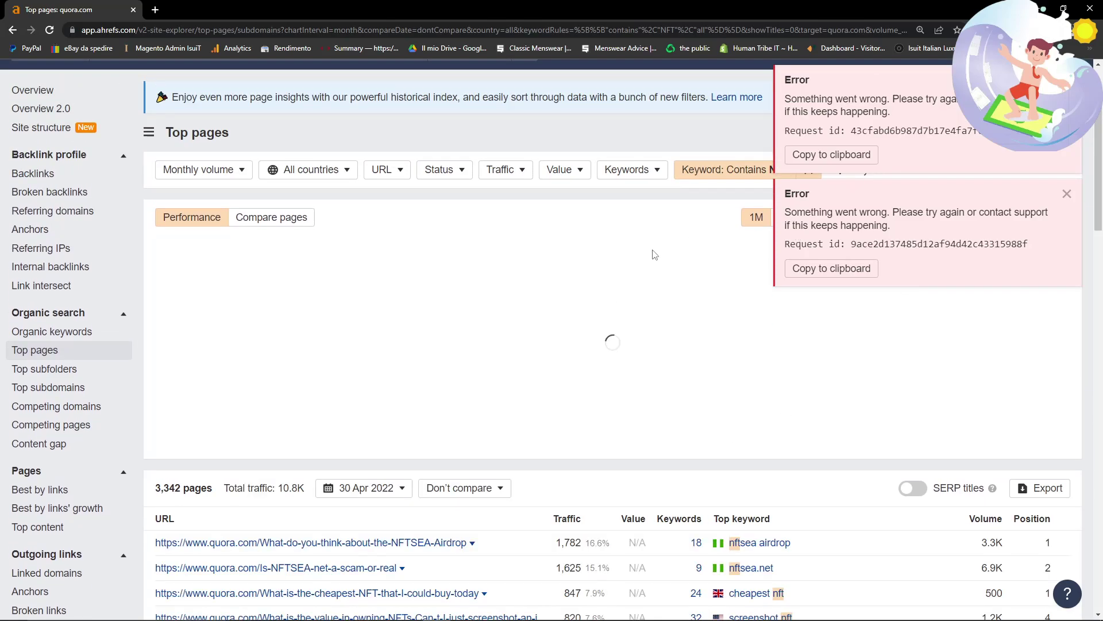
pyautogui.scroll(1, 654, 255)
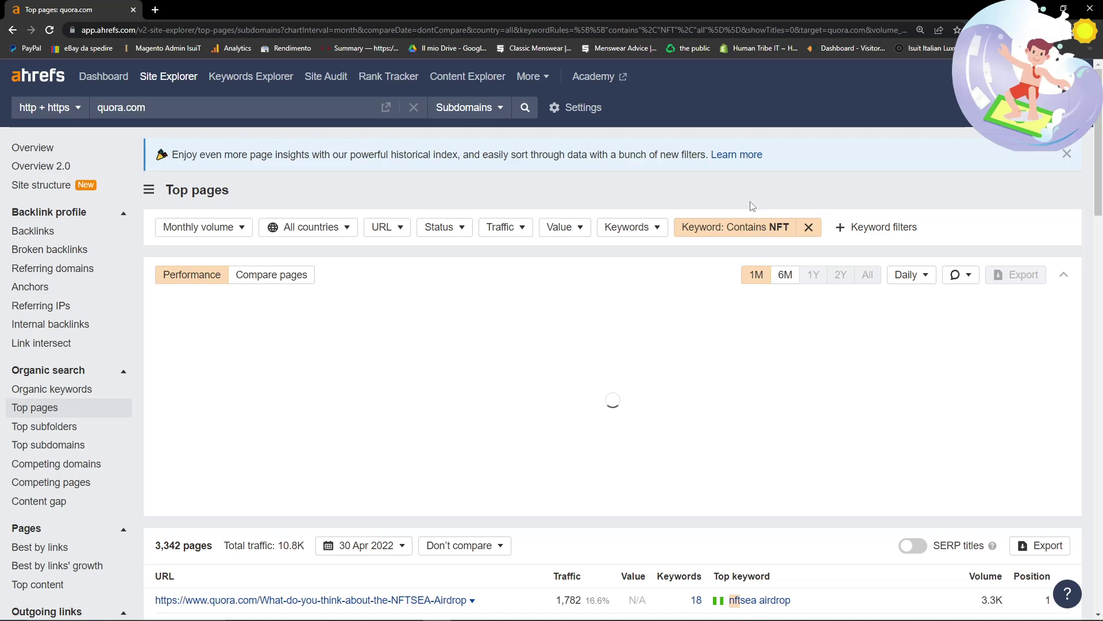
pyautogui.click(841, 230)
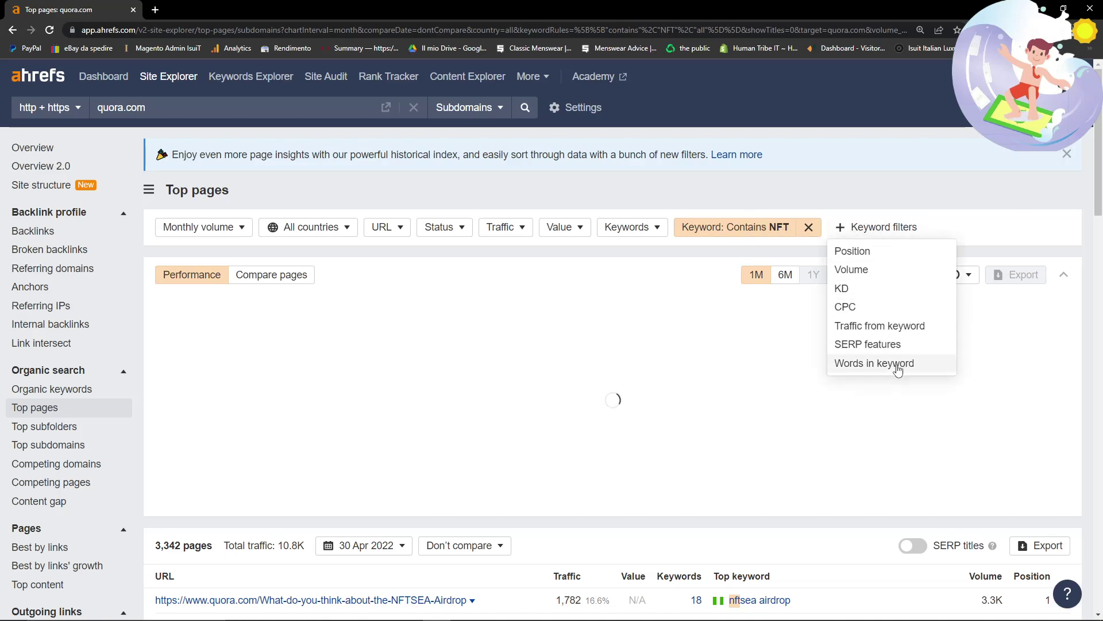
pyautogui.click(809, 227)
pyautogui.click(735, 230)
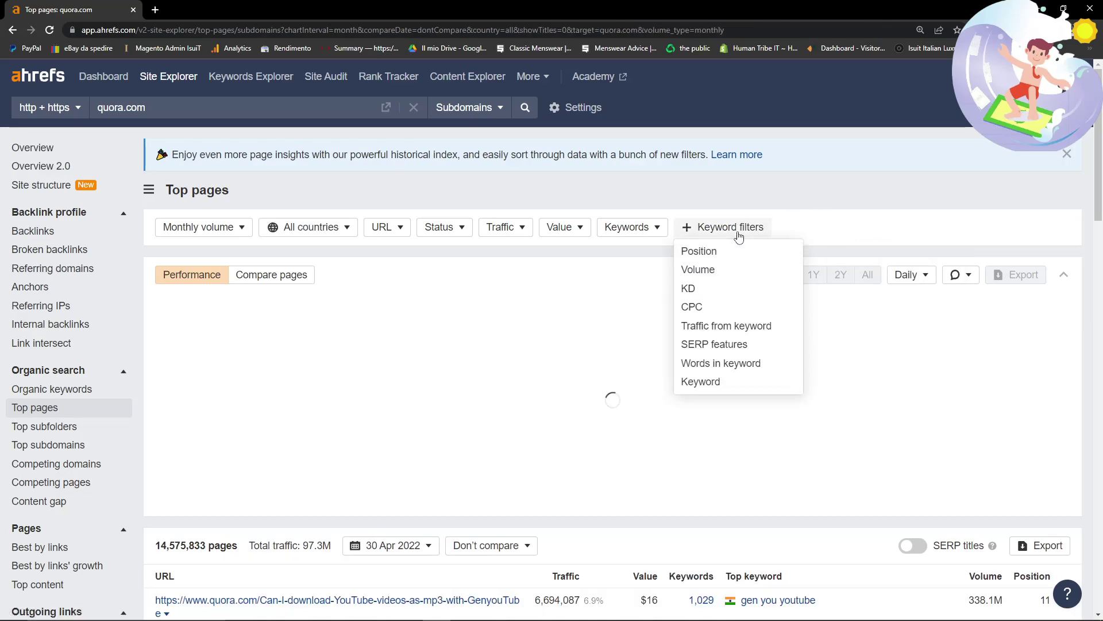
pyautogui.click(708, 383)
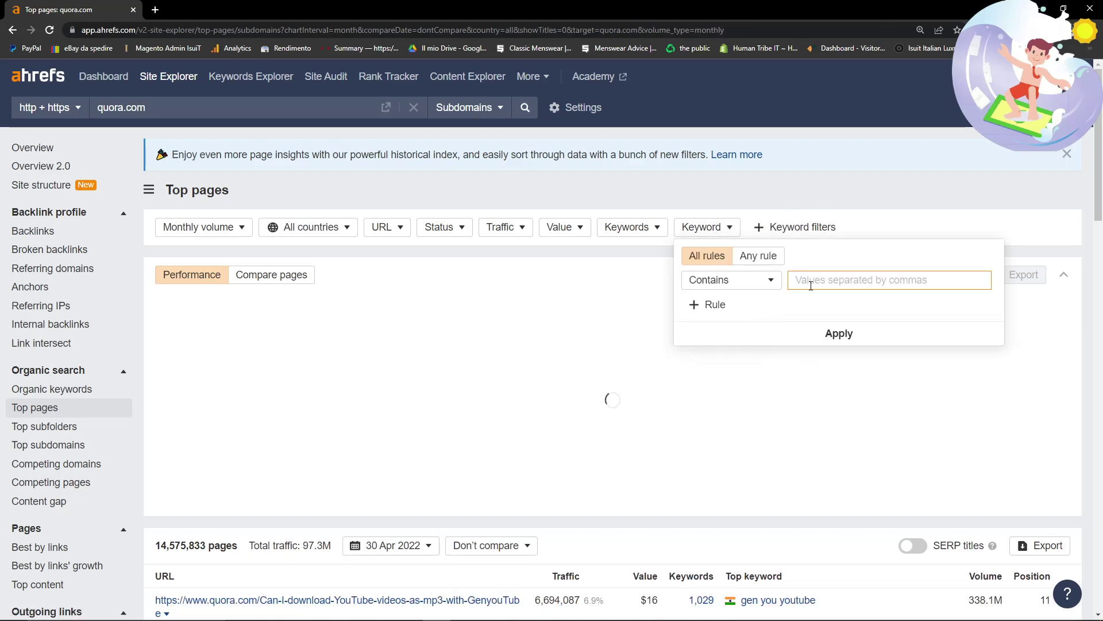
pyautogui.write('NFT')
pyautogui.click(838, 339)
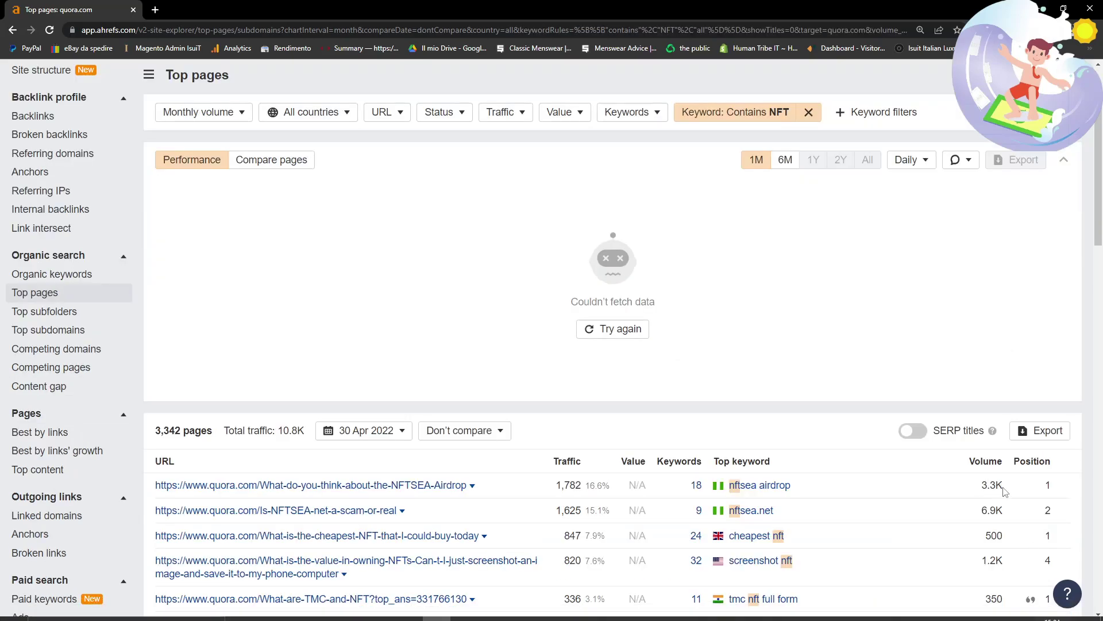
# Examine the NFT-related Quora pages at 200% zoom, reading their top keywords, traffic and search volumes.
pyautogui.scroll(-2, 1006, 485)
pyautogui.scroll(-2, 1007, 484)
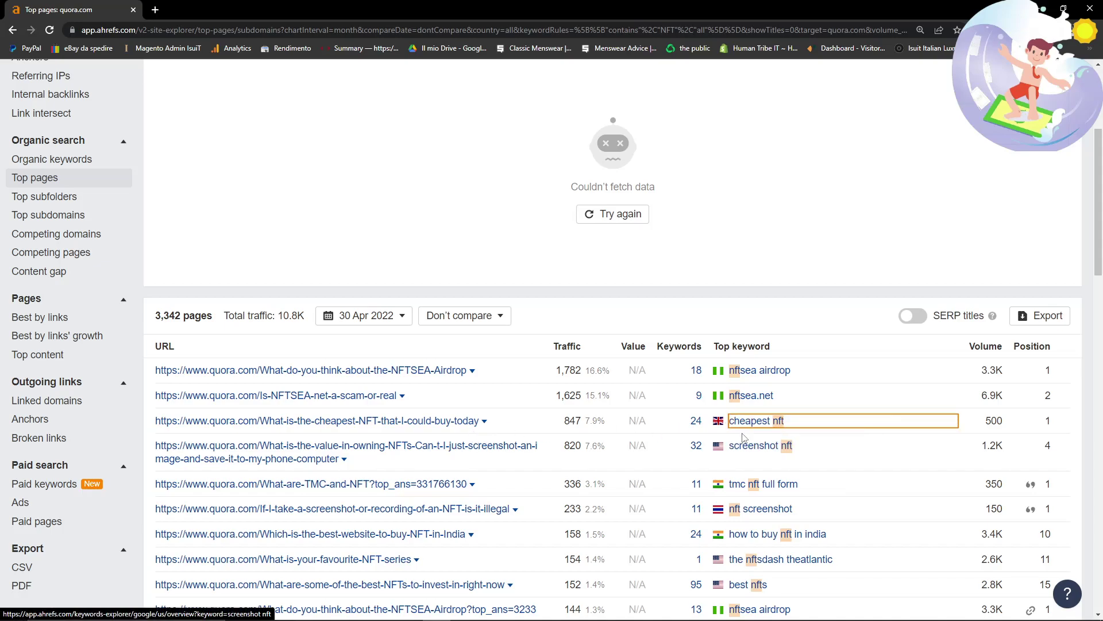
pyautogui.scroll(5, 822, 442)
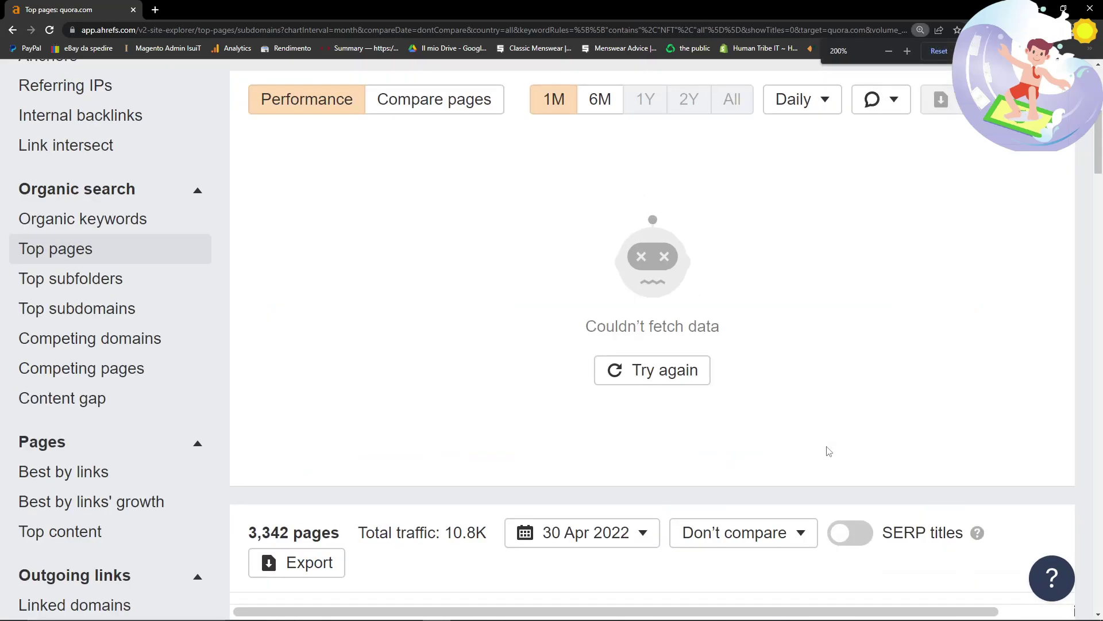
pyautogui.scroll(-3, 830, 451)
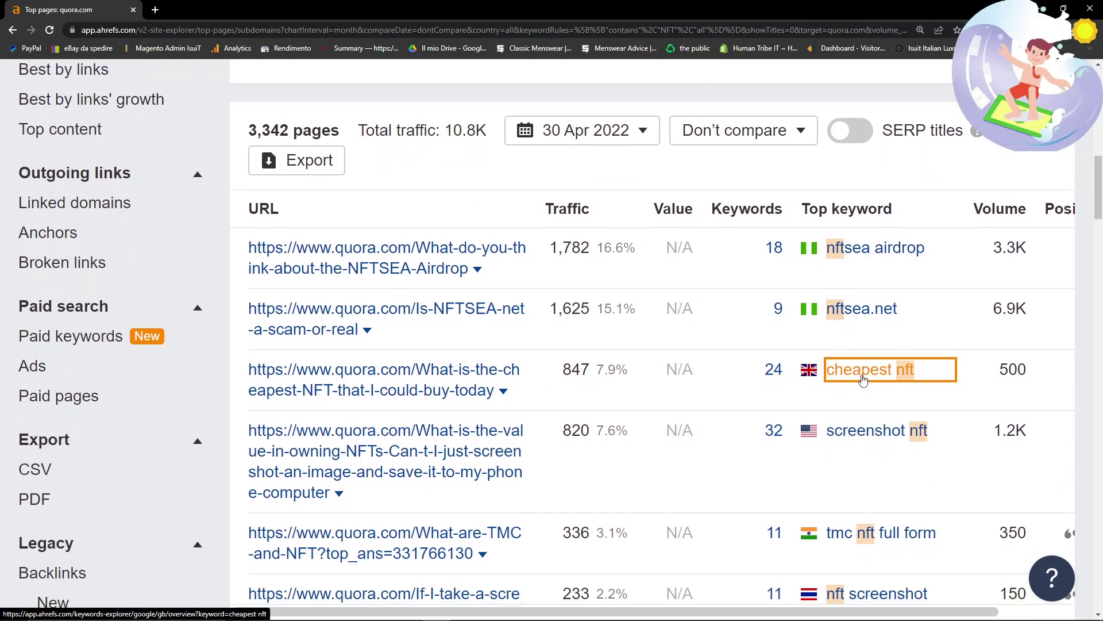
pyautogui.scroll(-4, 871, 435)
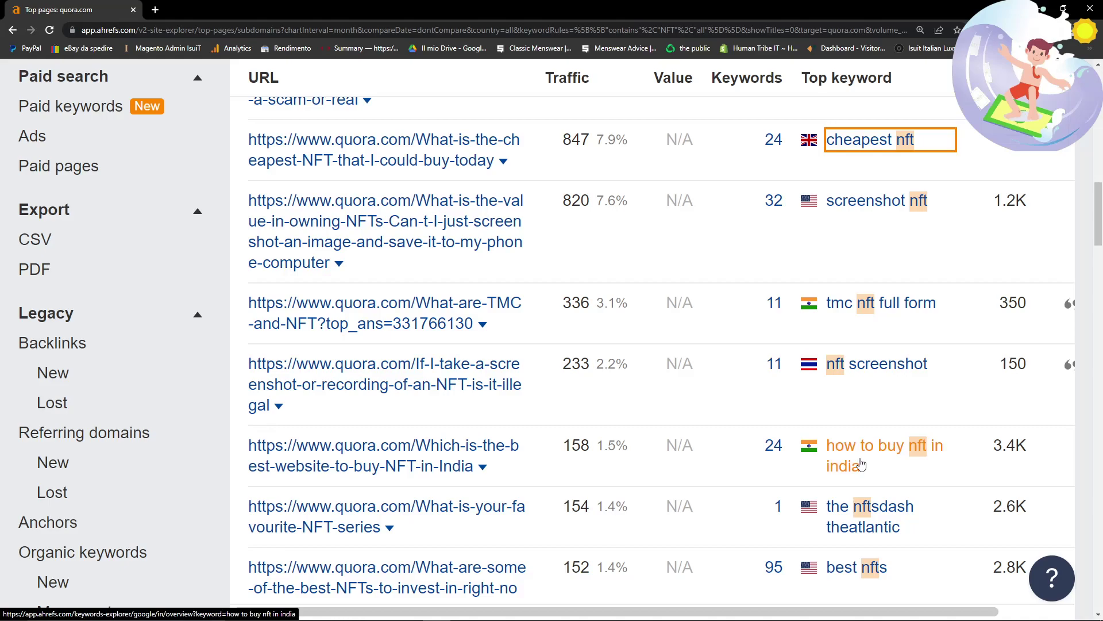
pyautogui.scroll(-1, 860, 465)
pyautogui.scroll(-3, 878, 407)
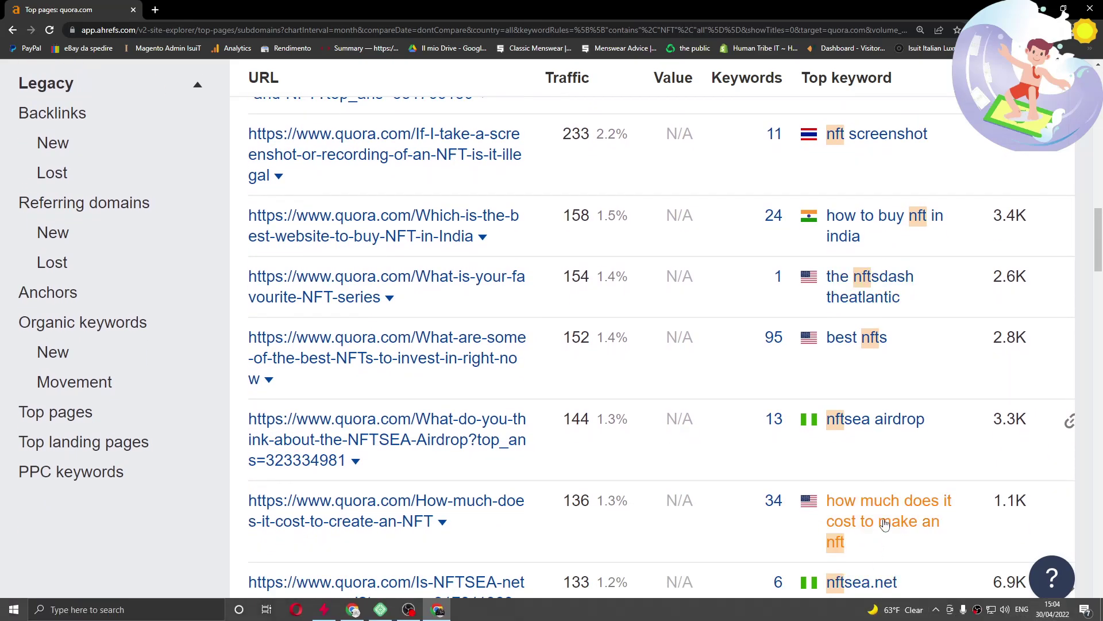
pyautogui.scroll(-5, 885, 519)
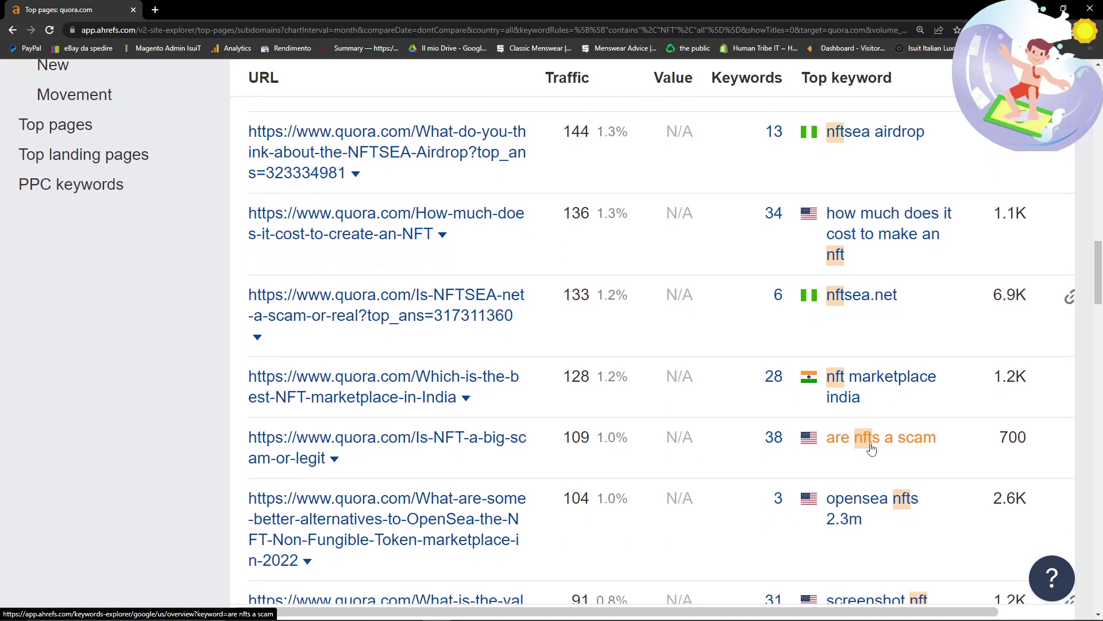
pyautogui.scroll(-3, 874, 454)
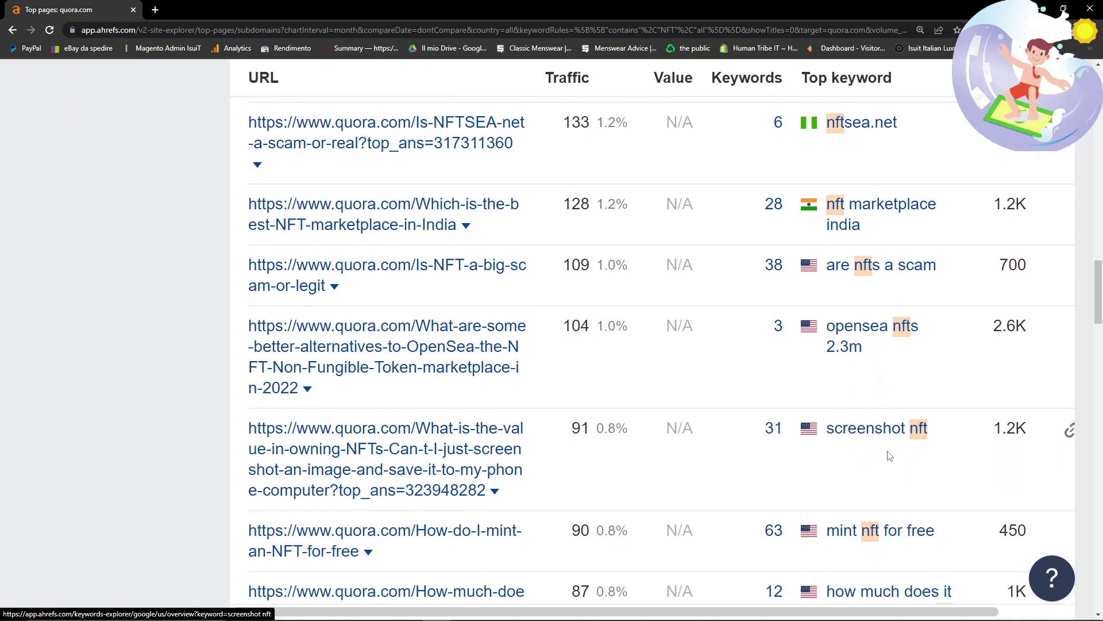
pyautogui.scroll(-3, 892, 454)
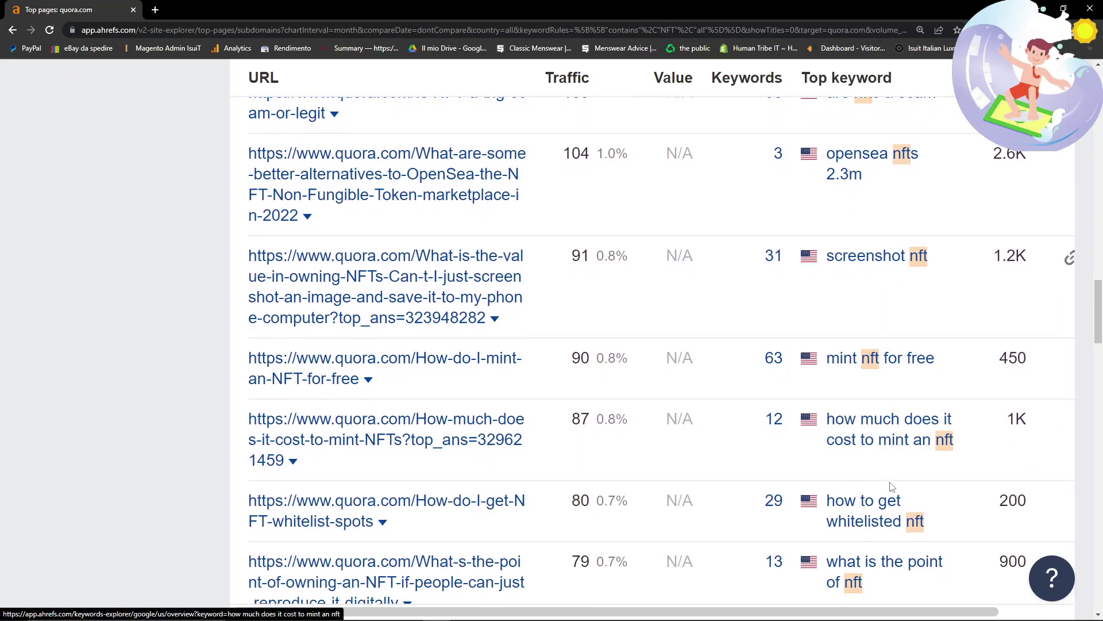
pyautogui.scroll(-1, 886, 488)
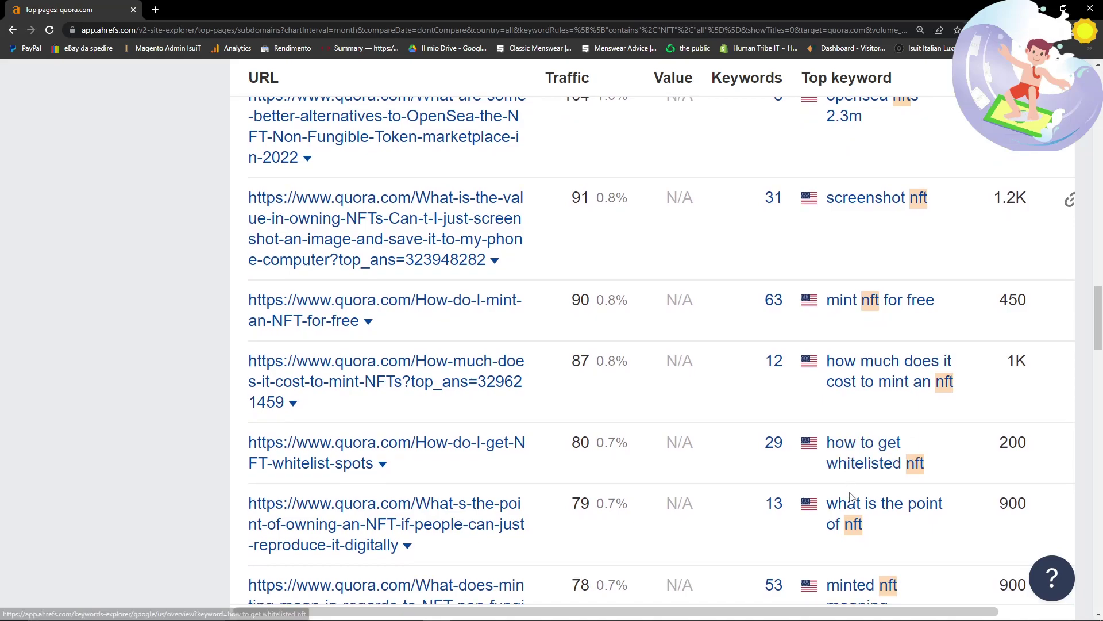
pyautogui.scroll(-2, 897, 473)
pyautogui.scroll(-4, 882, 474)
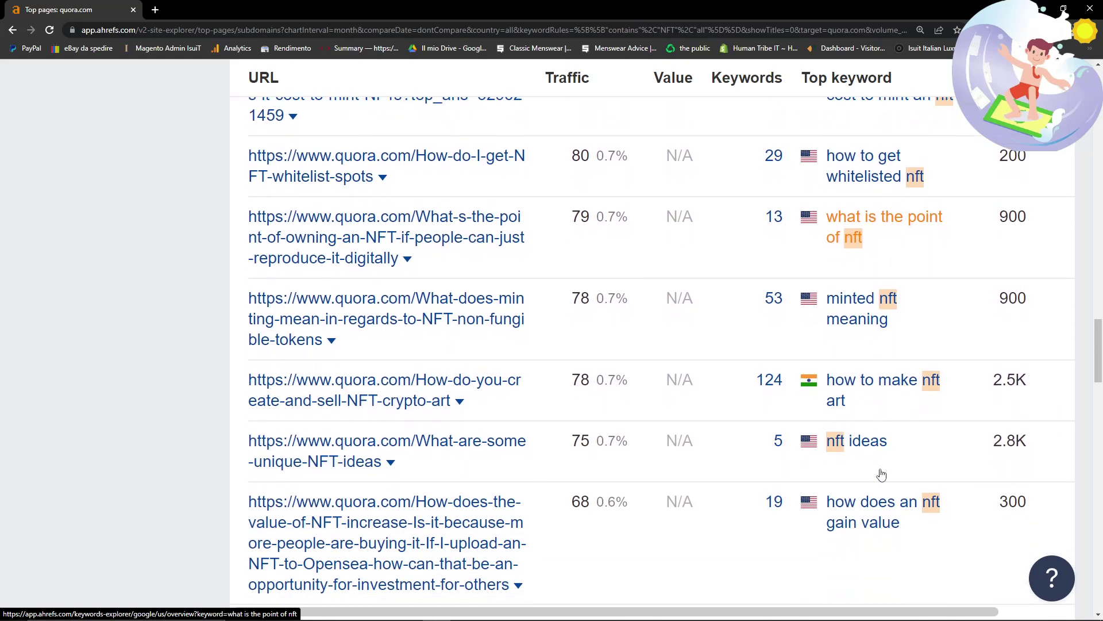
pyautogui.scroll(-5, 878, 475)
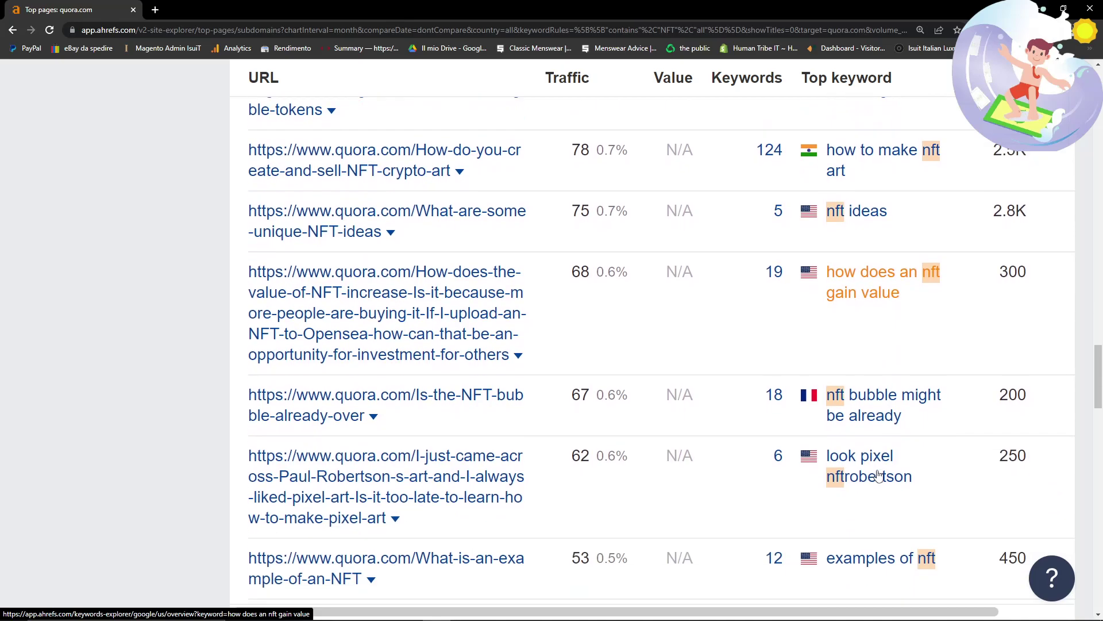
pyautogui.scroll(-2, 878, 474)
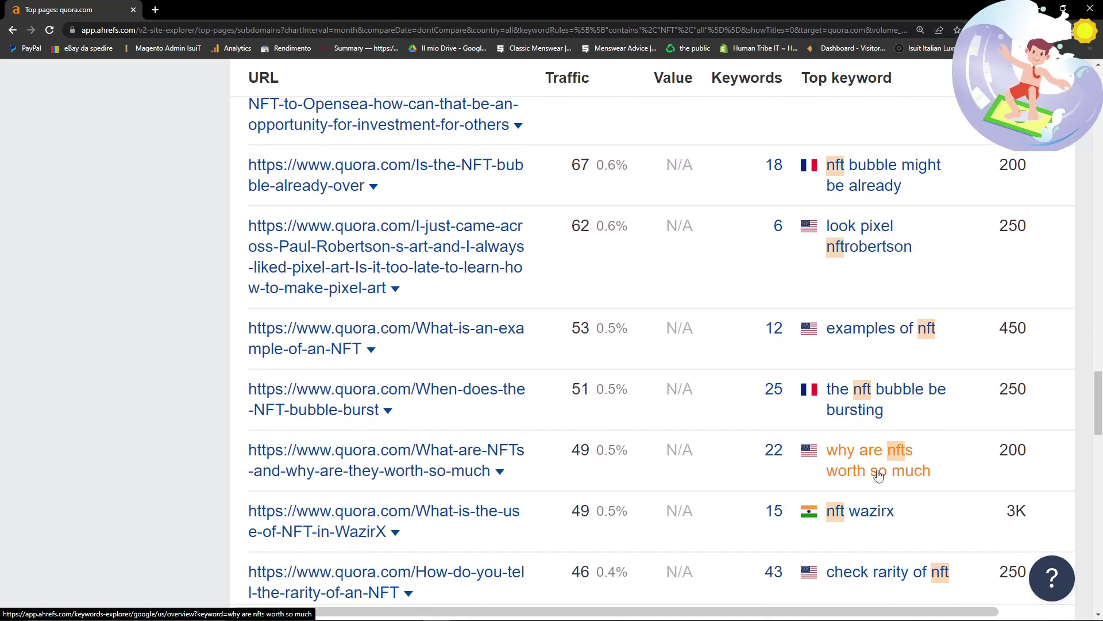
# Return to the Quora page on how much it costs to create an NFT and open its organic keywords.
pyautogui.scroll(5, 575, 385)
pyautogui.hotkey('ctrl', '-')
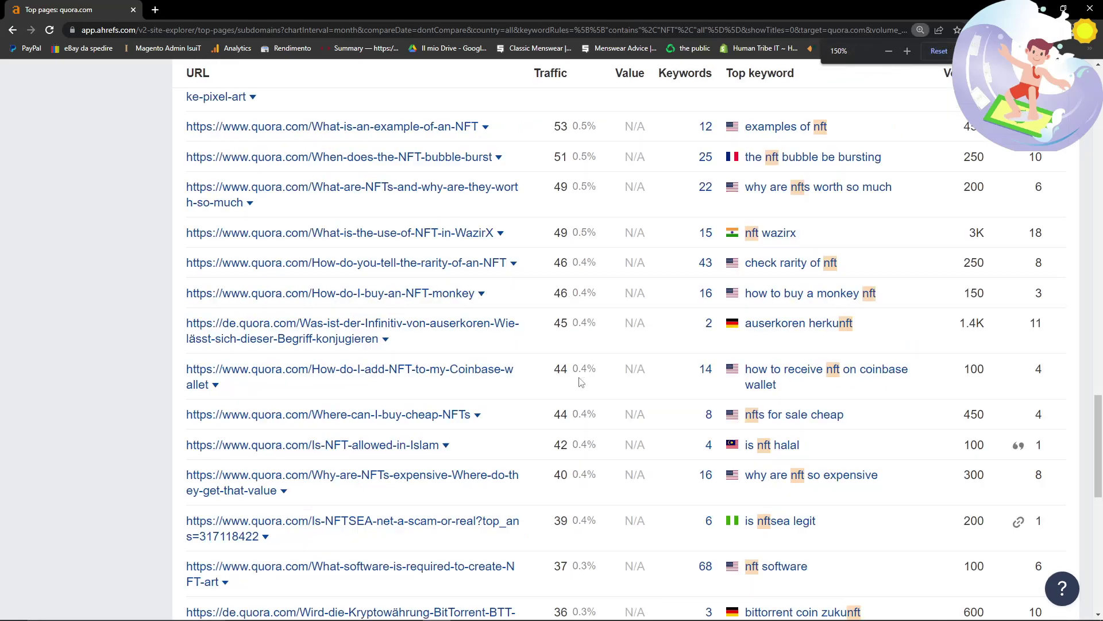
pyautogui.scroll(15, 580, 382)
pyautogui.scroll(4, 579, 377)
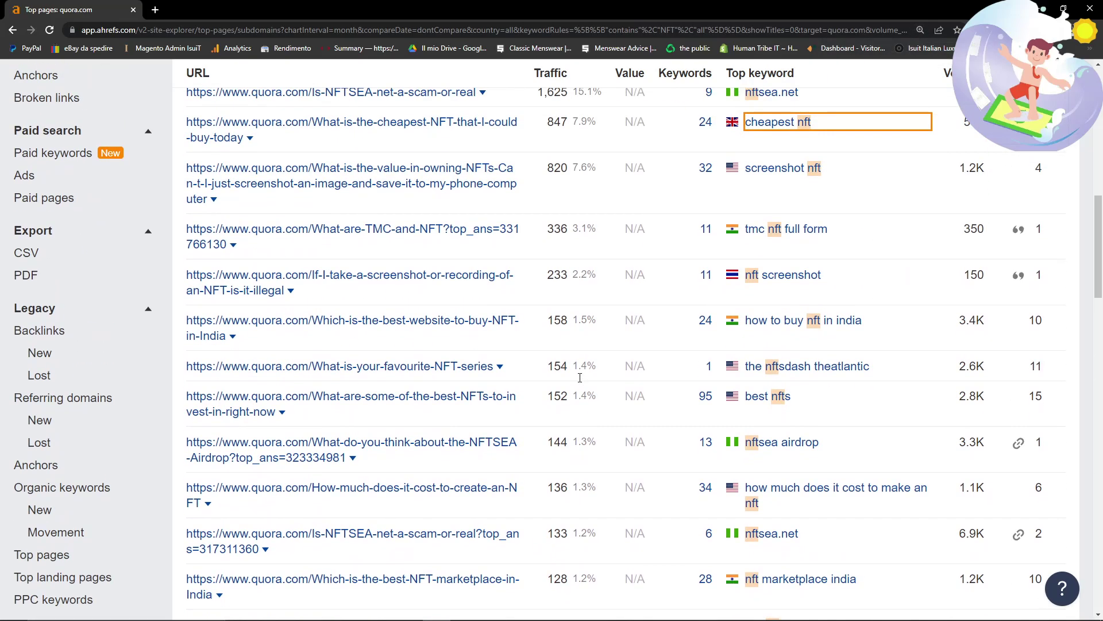
pyautogui.scroll(-4, 727, 286)
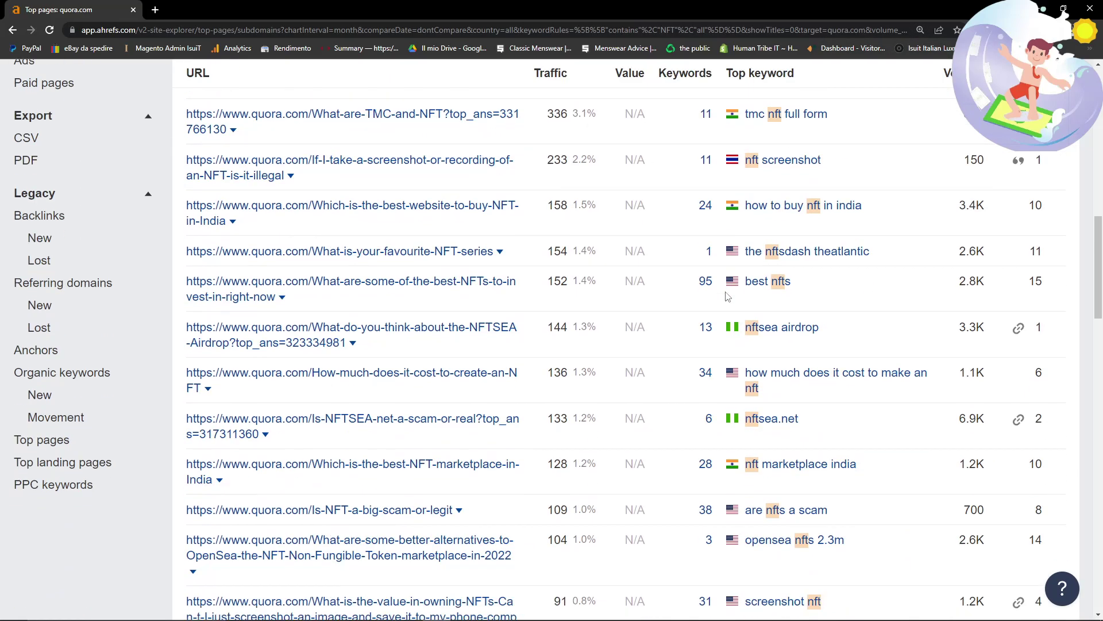
pyautogui.hotkey('ctrl', '+')
pyautogui.hotkey('ctrl', '+')
pyautogui.hotkey('ctrl', '+')
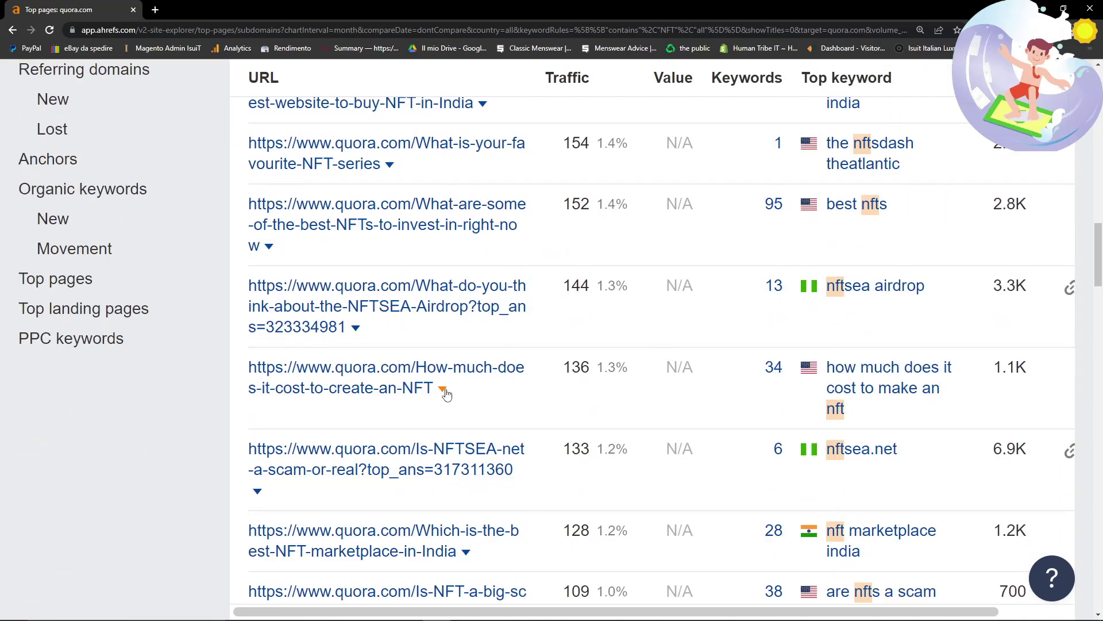
pyautogui.click(783, 376)
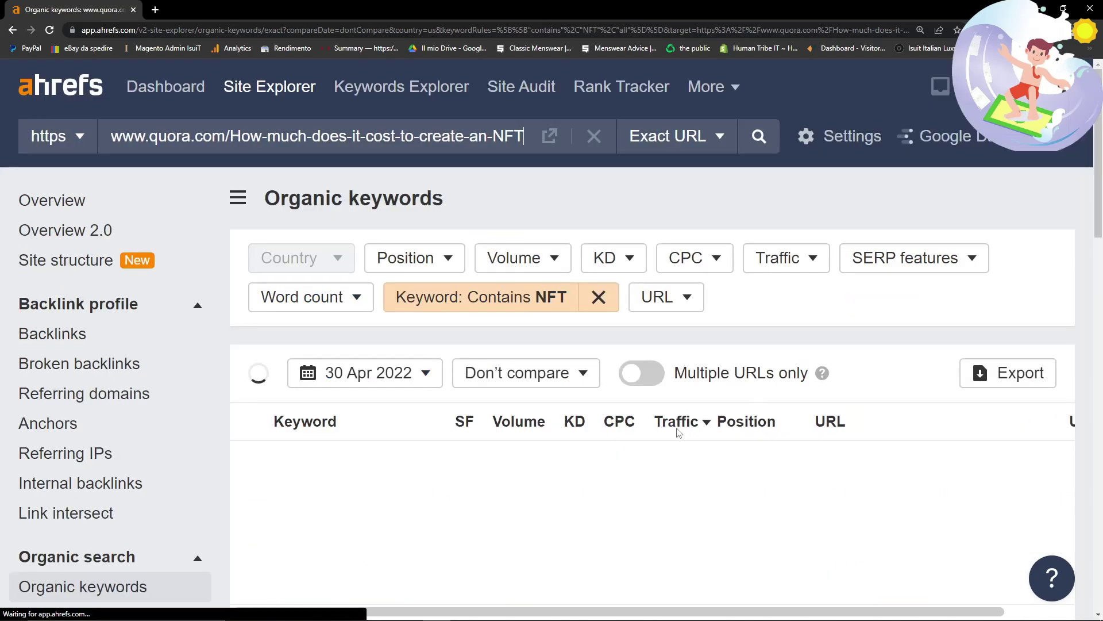
# Examine the volume, difficulty, traffic and position of the organic keywords for the NFT creation cost page.
pyautogui.scroll(-3, 609, 456)
pyautogui.scroll(-1, 612, 458)
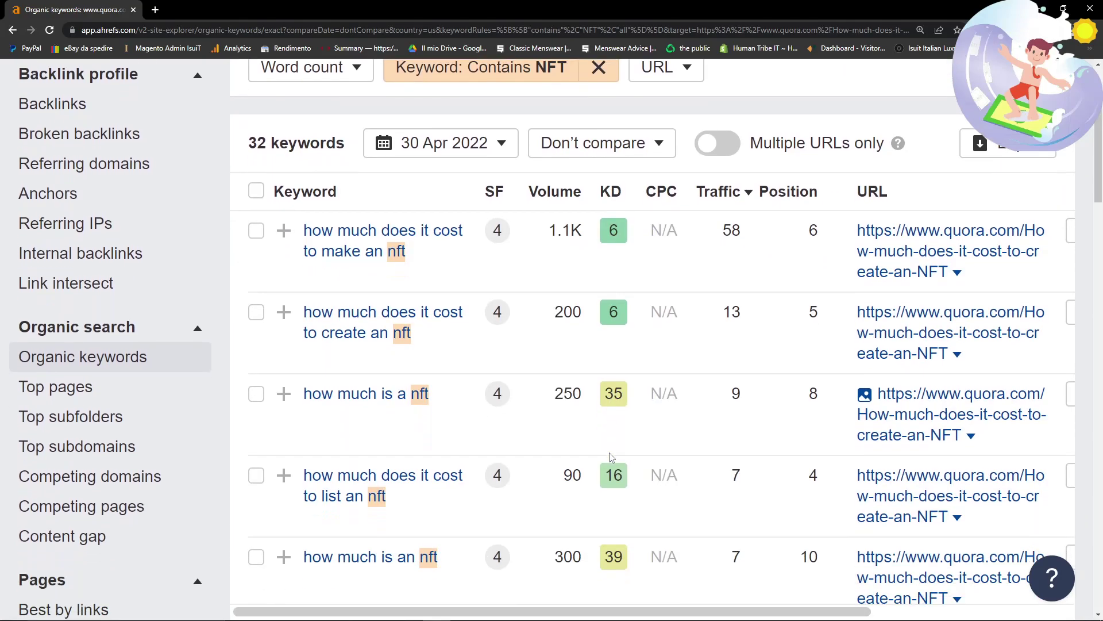
pyautogui.hotkey('ctrl', '-')
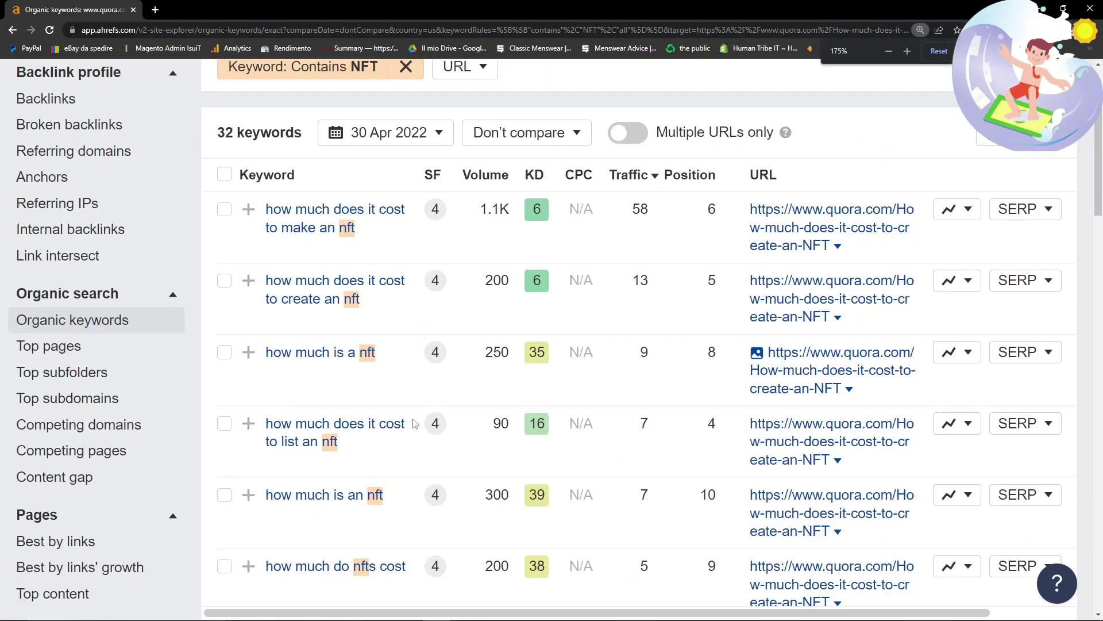
pyautogui.hotkey('ctrl', '+')
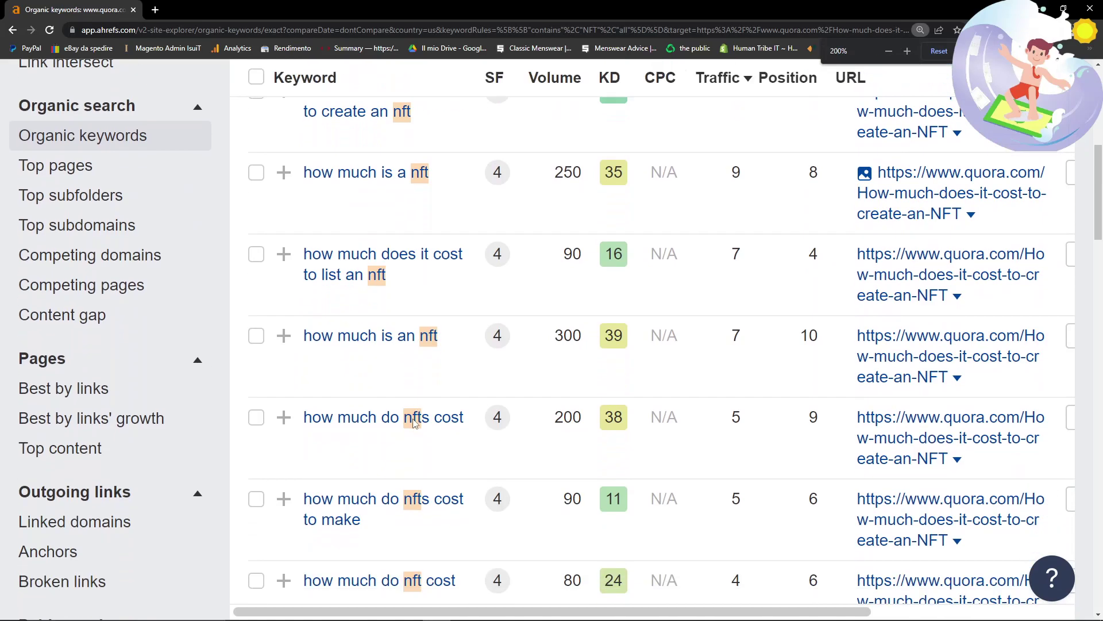
pyautogui.scroll(-8, 414, 422)
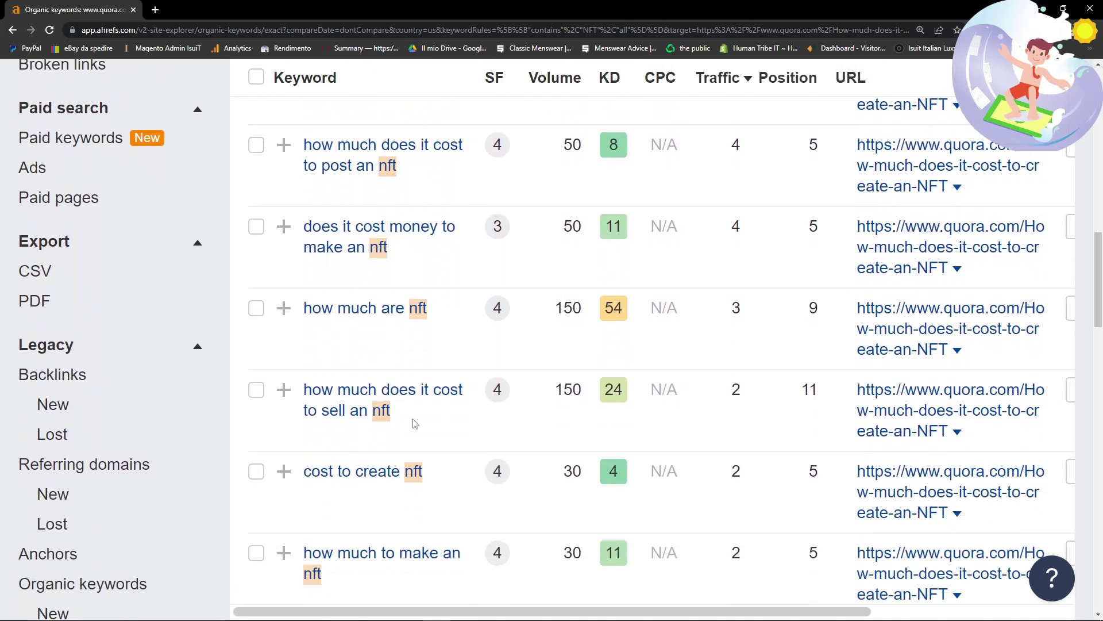
pyautogui.scroll(-4, 415, 424)
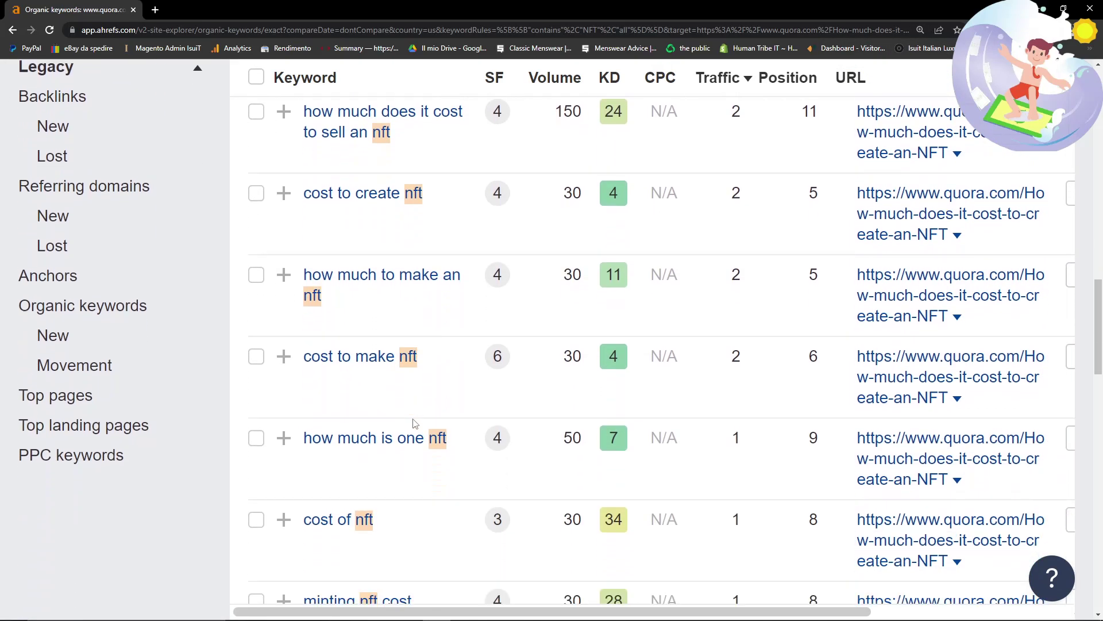
# Read through the remaining organic keywords to the end of the list and return to the start of the report.
pyautogui.scroll(-15, 415, 424)
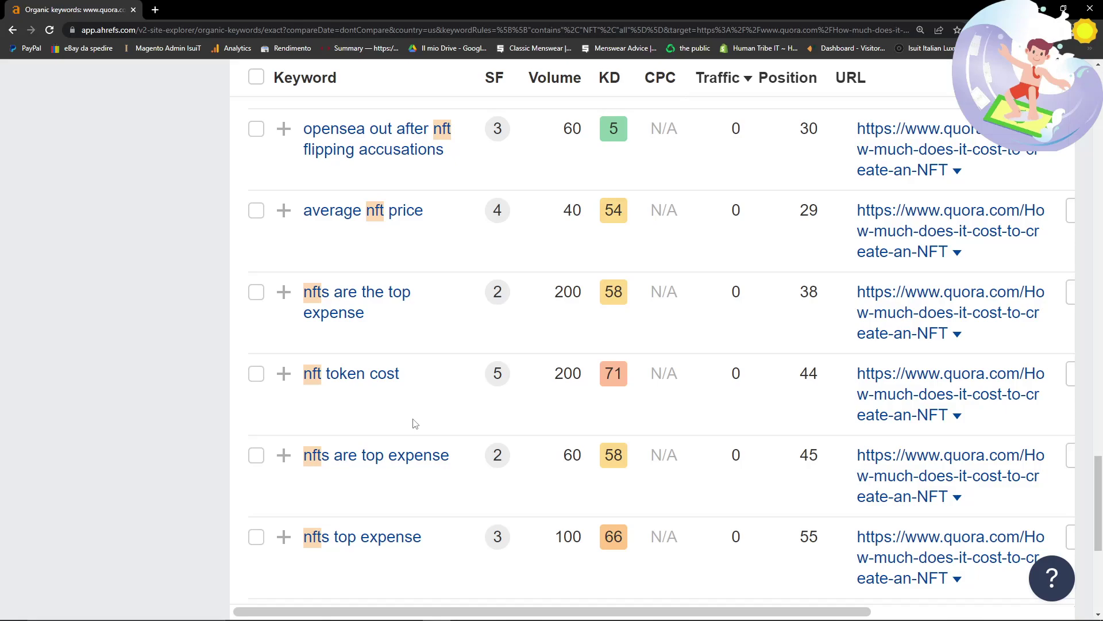
pyautogui.scroll(-5, 415, 424)
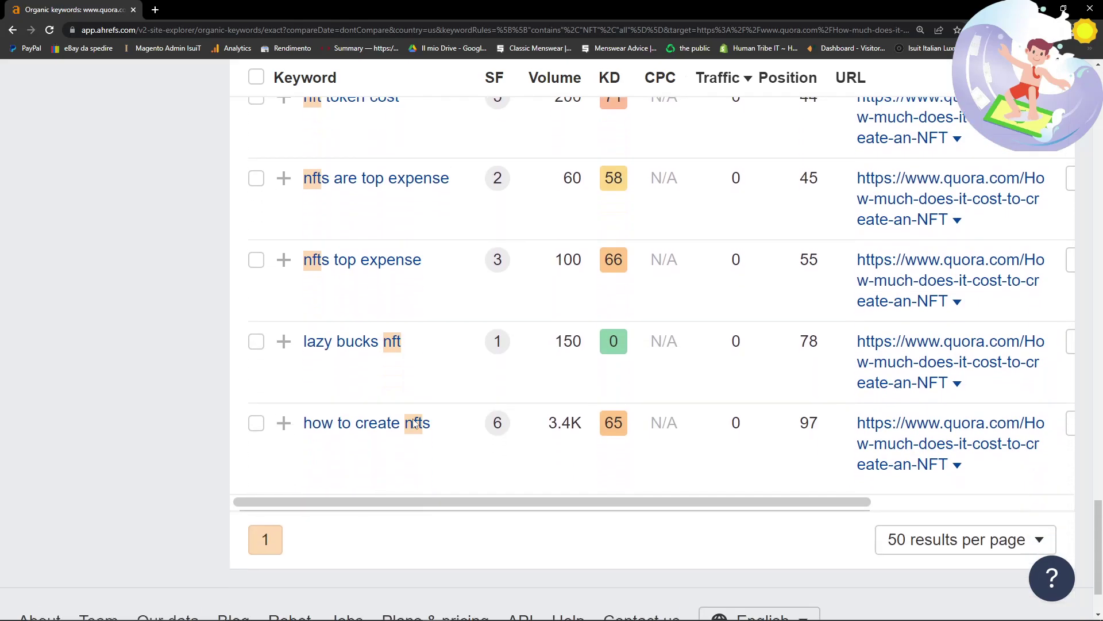
pyautogui.scroll(-2, 412, 421)
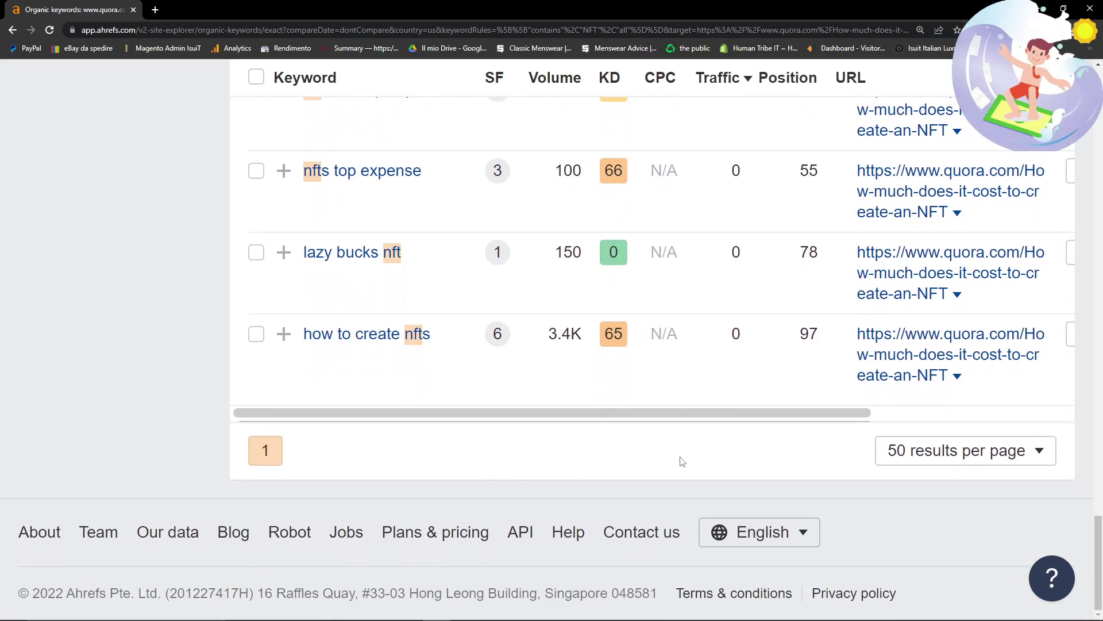
pyautogui.hotkey('ctrl', '-')
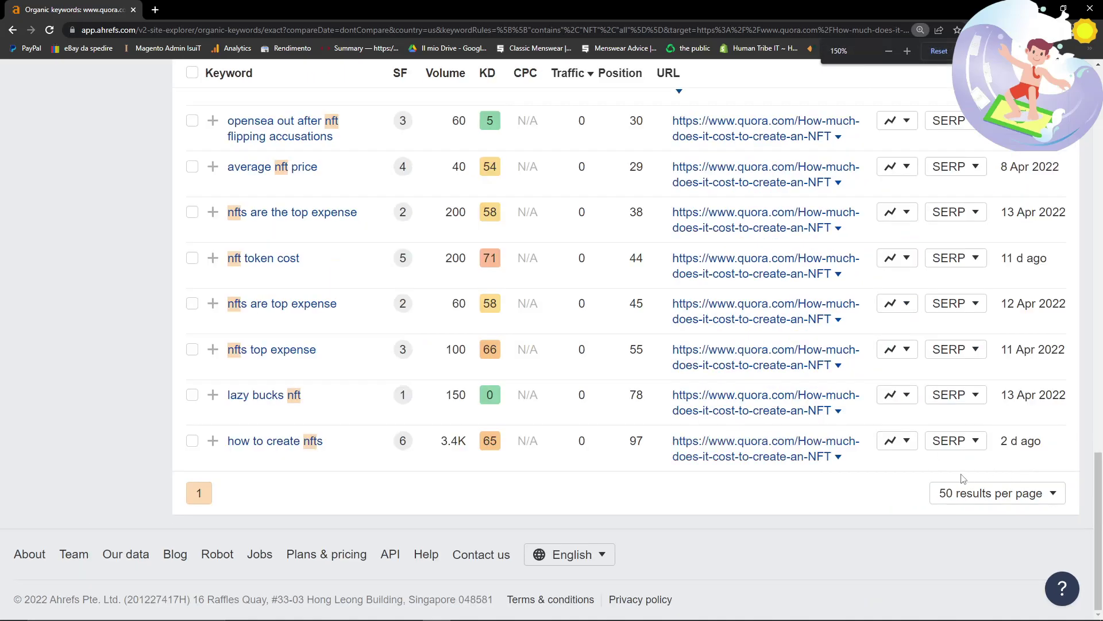
pyautogui.scroll(15, 899, 483)
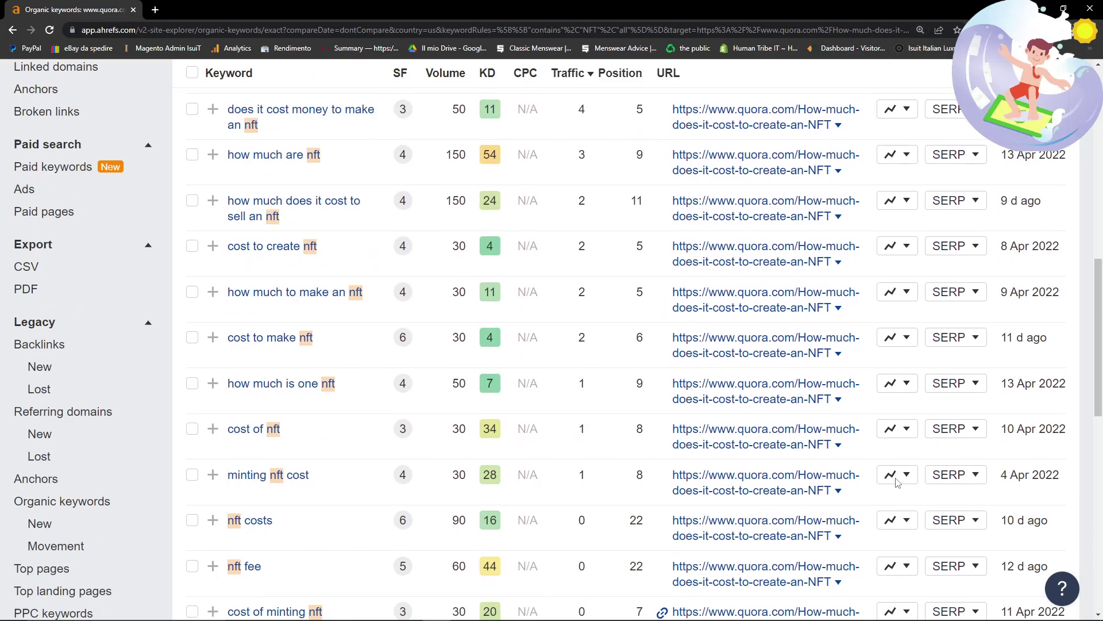
pyautogui.scroll(3, 898, 483)
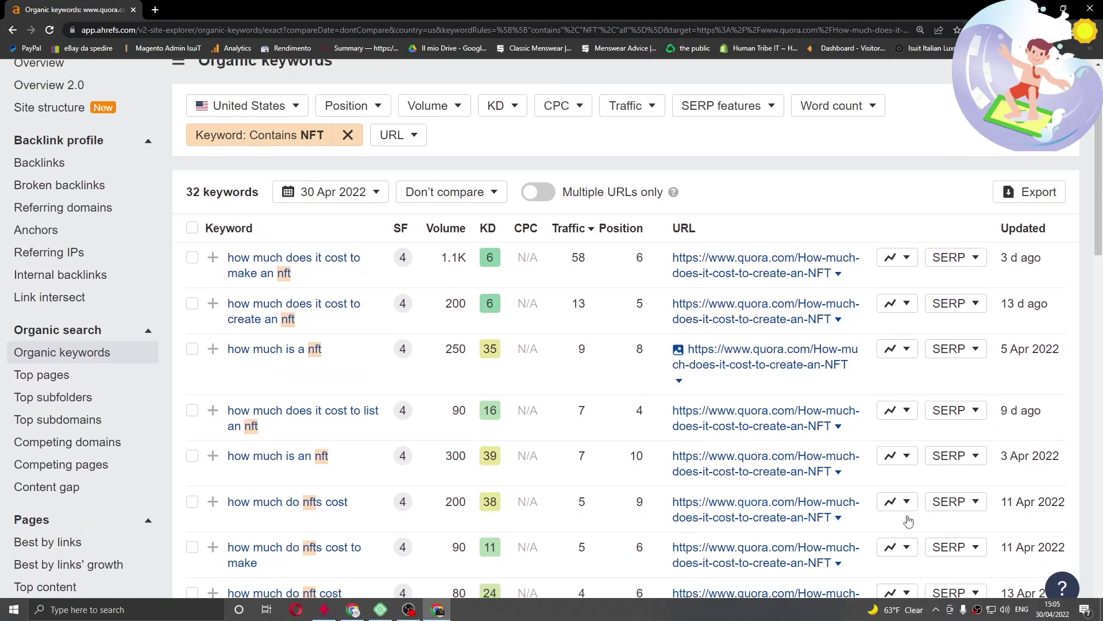
pyautogui.scroll(2, 718, 282)
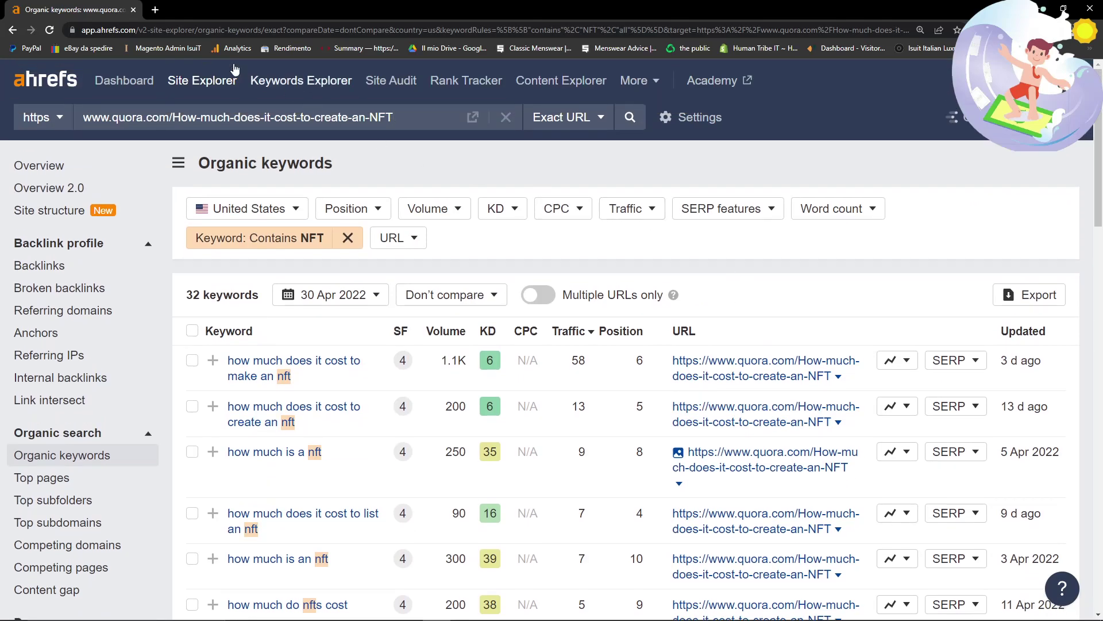
# Open the Google home page in a new tab, and also in the NFT digital art search tab of the other browser window.
pyautogui.click(156, 10)
pyautogui.write('google.com')
pyautogui.press('Return')
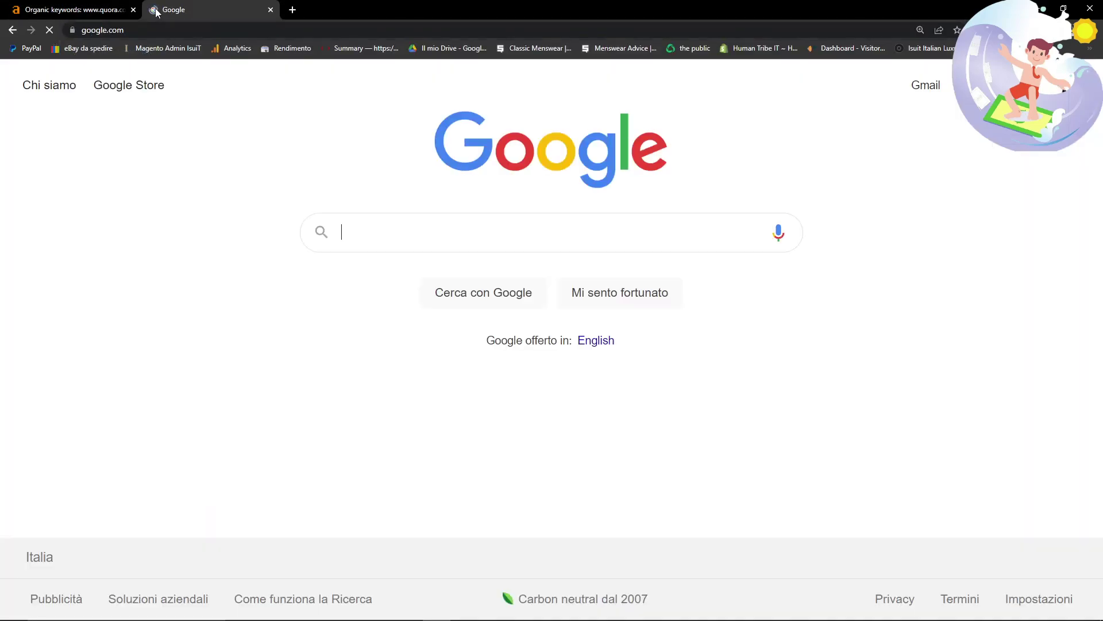
pyautogui.hotkey('alt', 'Tab')
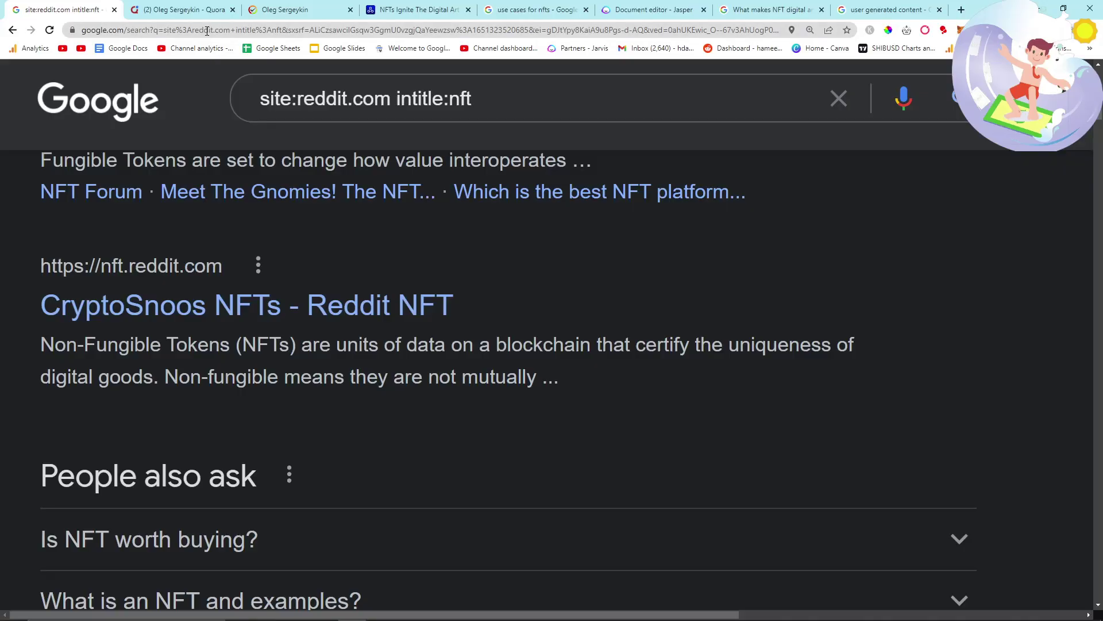
pyautogui.click(770, 9)
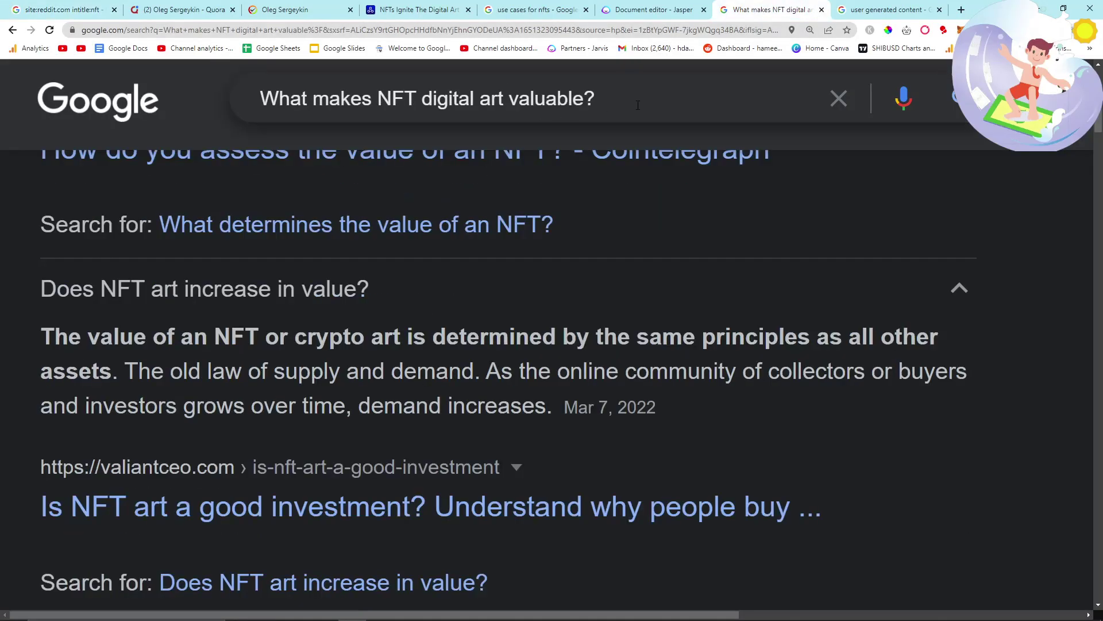
pyautogui.click(636, 30)
pyautogui.hotkey('alt', 'Tab')
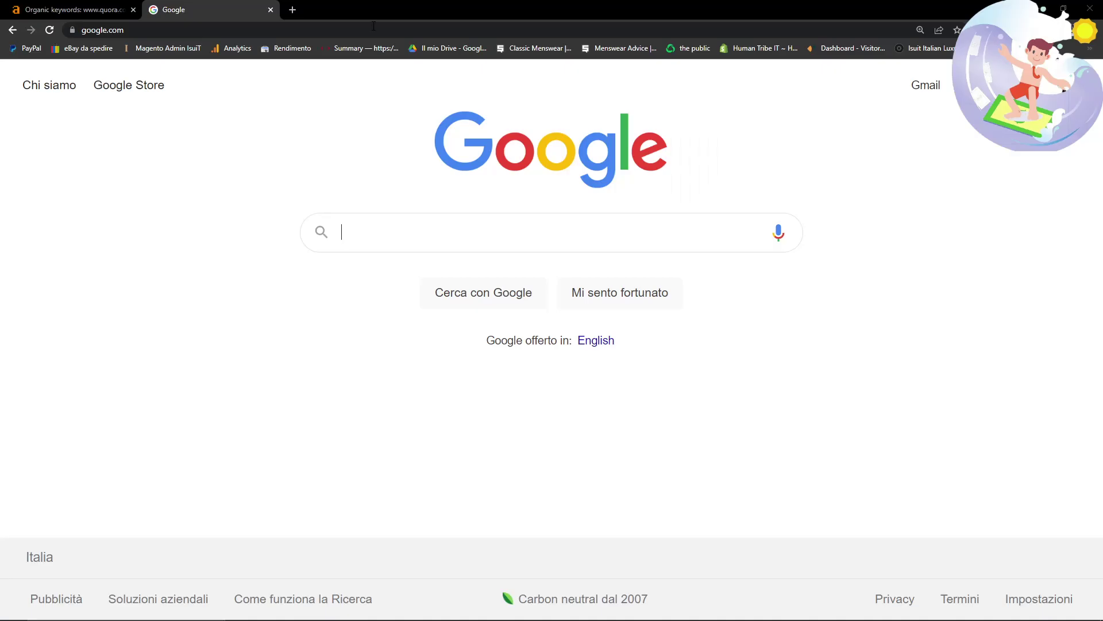
# Return to the Ahrefs organic keywords report and examine the keyword count and NFT cost questions at 250% zoom.
pyautogui.click(75, 7)
pyautogui.scroll(5, 353, 351)
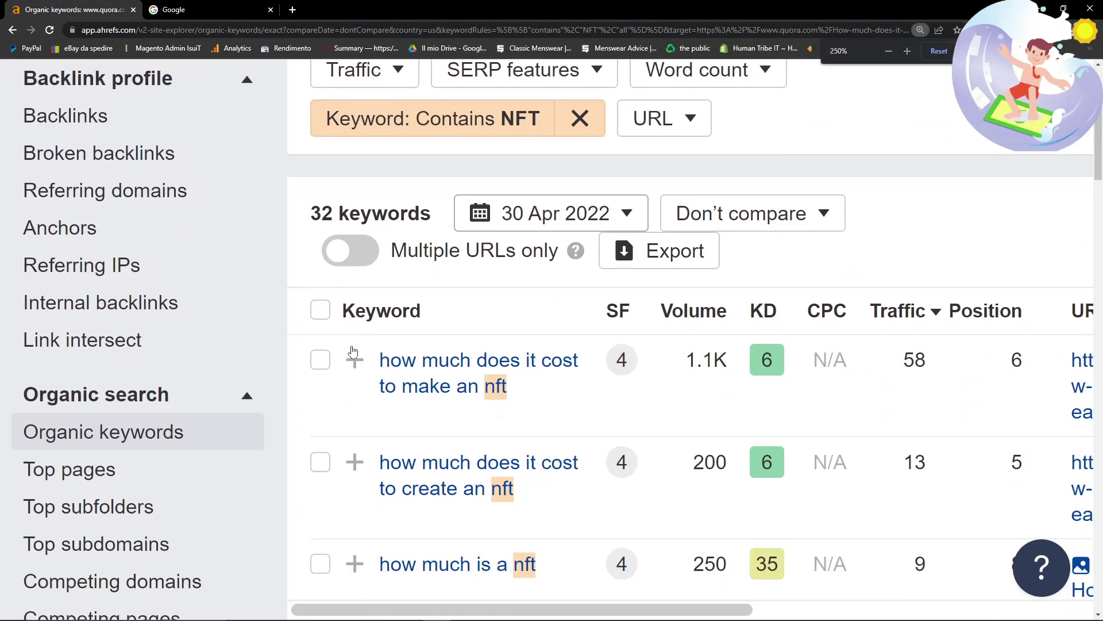
pyautogui.moveTo(311, 213); pyautogui.dragTo(406, 214)
pyautogui.click(375, 191)
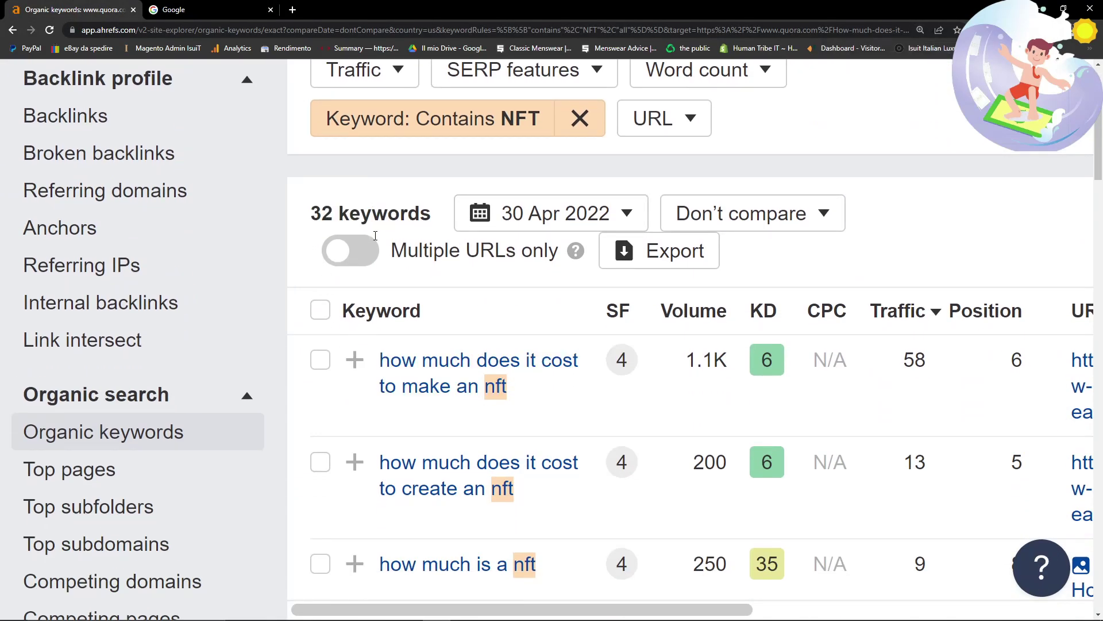
pyautogui.scroll(-3, 408, 326)
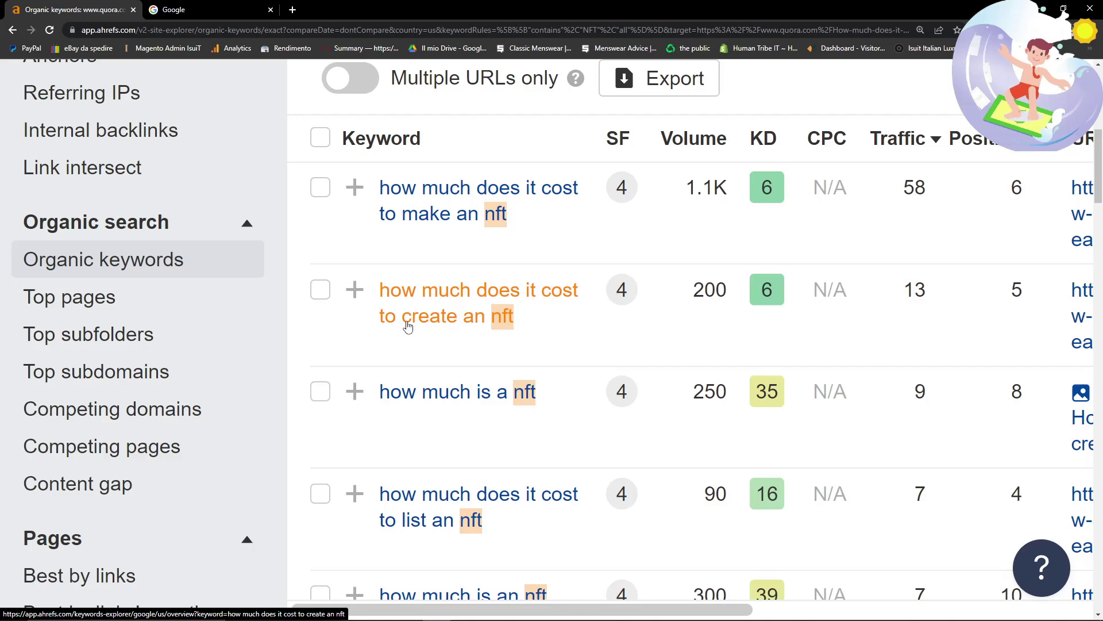
pyautogui.scroll(-4, 408, 327)
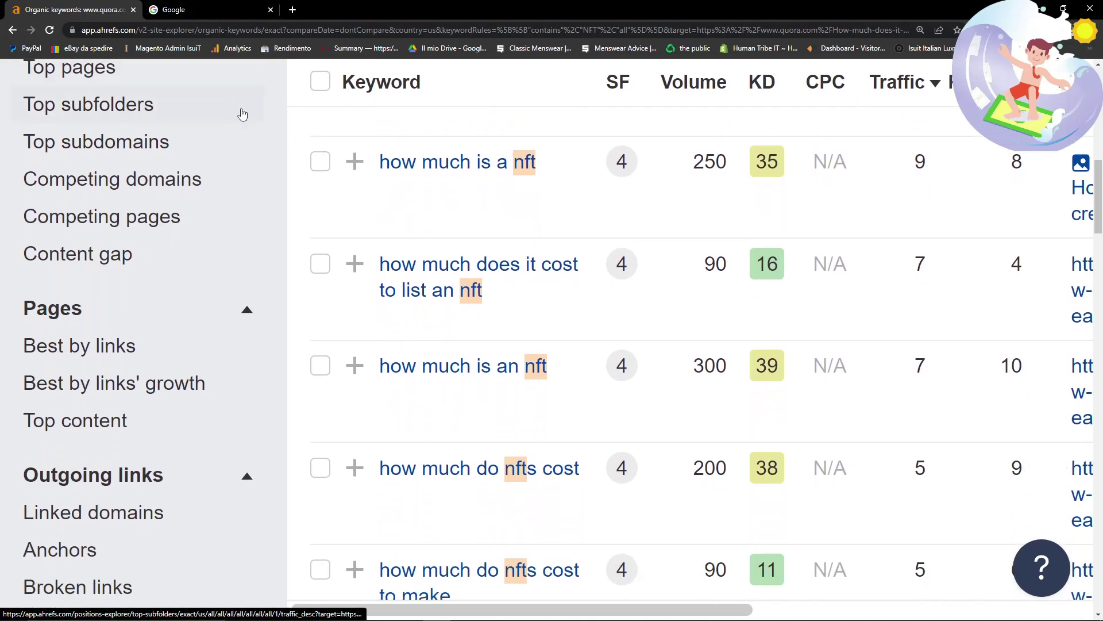
# Search Google for keywordtool io in the other browser window and open the Keyword Tool site.
pyautogui.hotkey('alt', 'Tab')
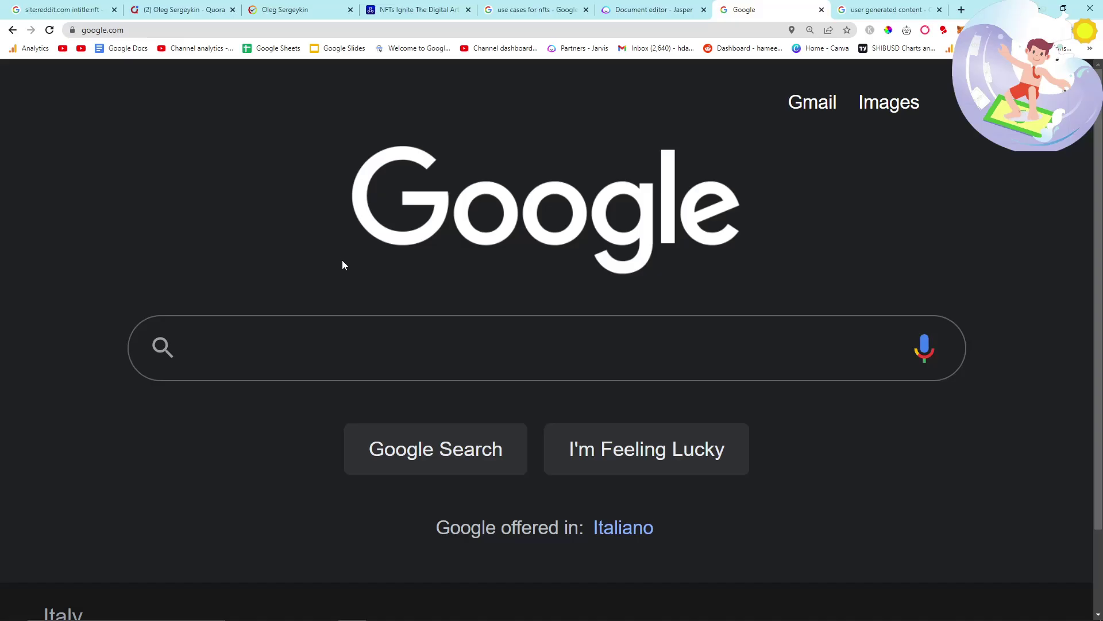
pyautogui.write('keywordtool io')
pyautogui.press('Return')
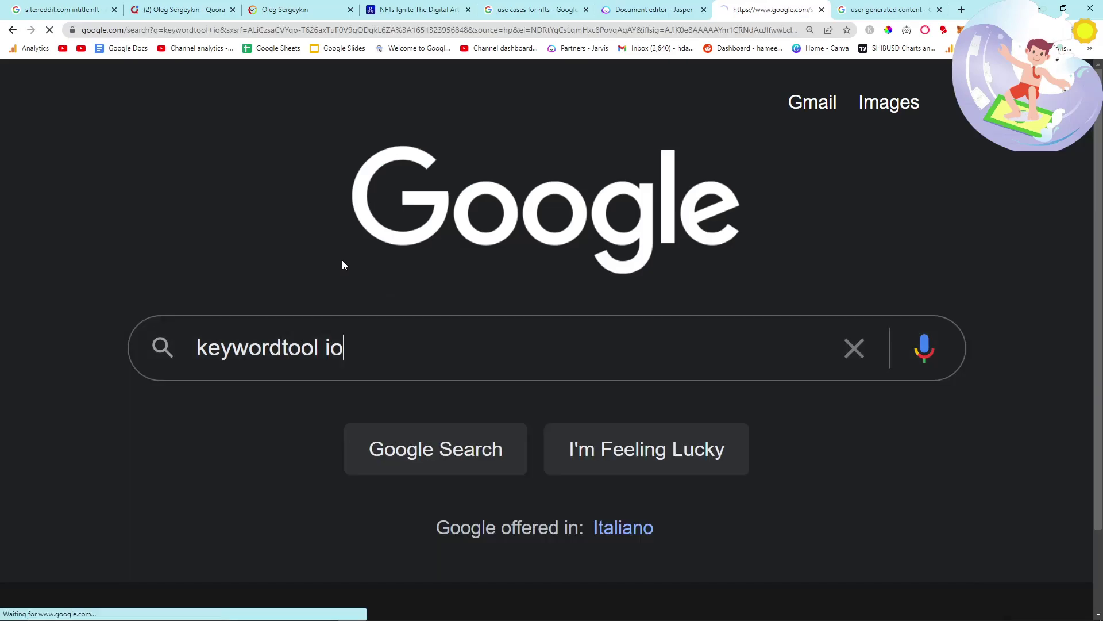
pyautogui.click(275, 371)
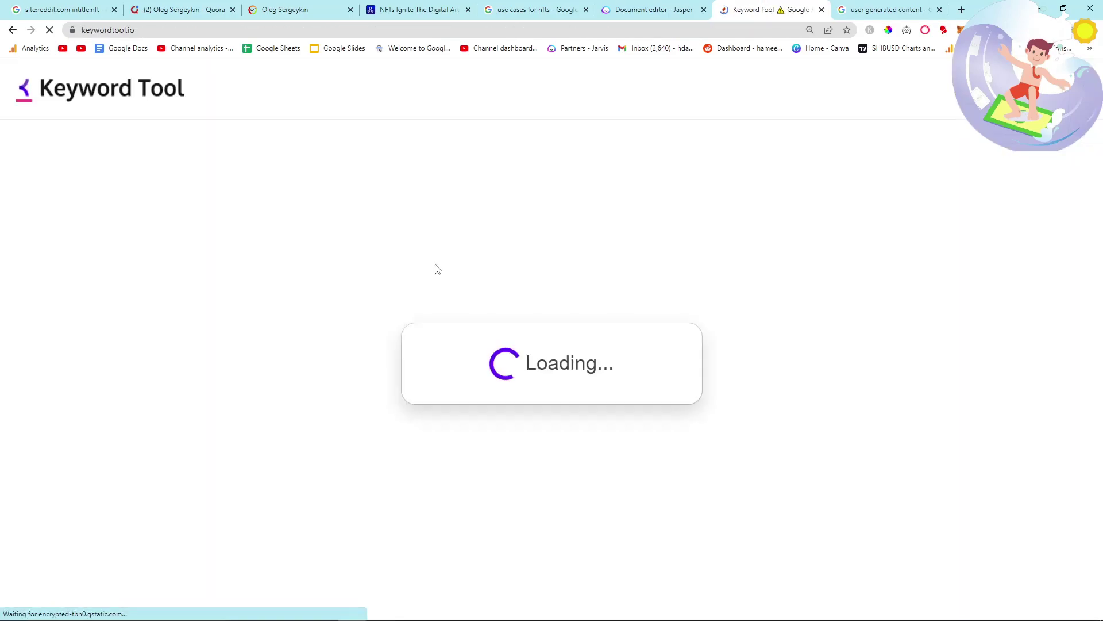
pyautogui.scroll(-2, 448, 360)
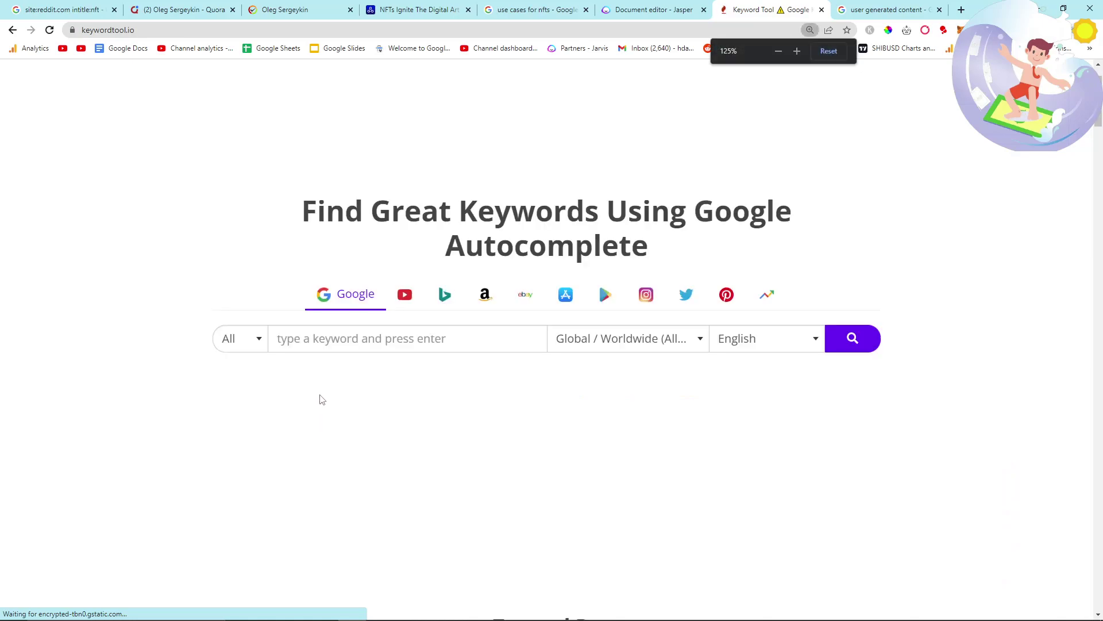
# Search Keyword Tool's Google suggestions for "how much does it cost to create an nft", checking the question's wording in Ahrefs.
pyautogui.click(319, 339)
pyautogui.write('how much i')
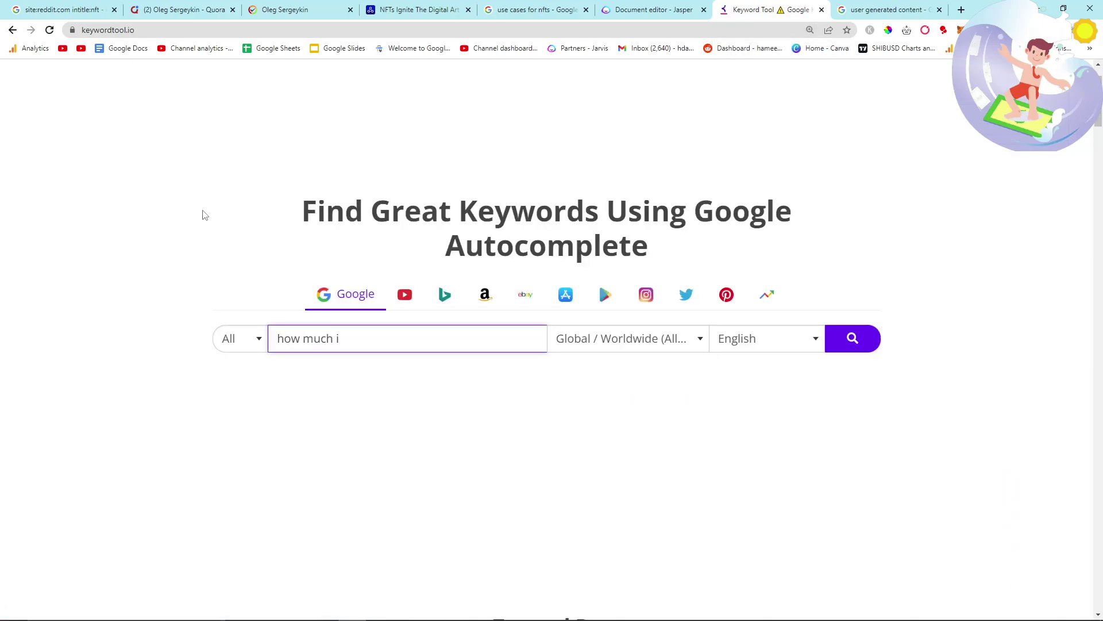
pyautogui.hotkey('alt', 'Tab')
pyautogui.hotkey('ctrl', '-')
pyautogui.hotkey('ctrl', '-')
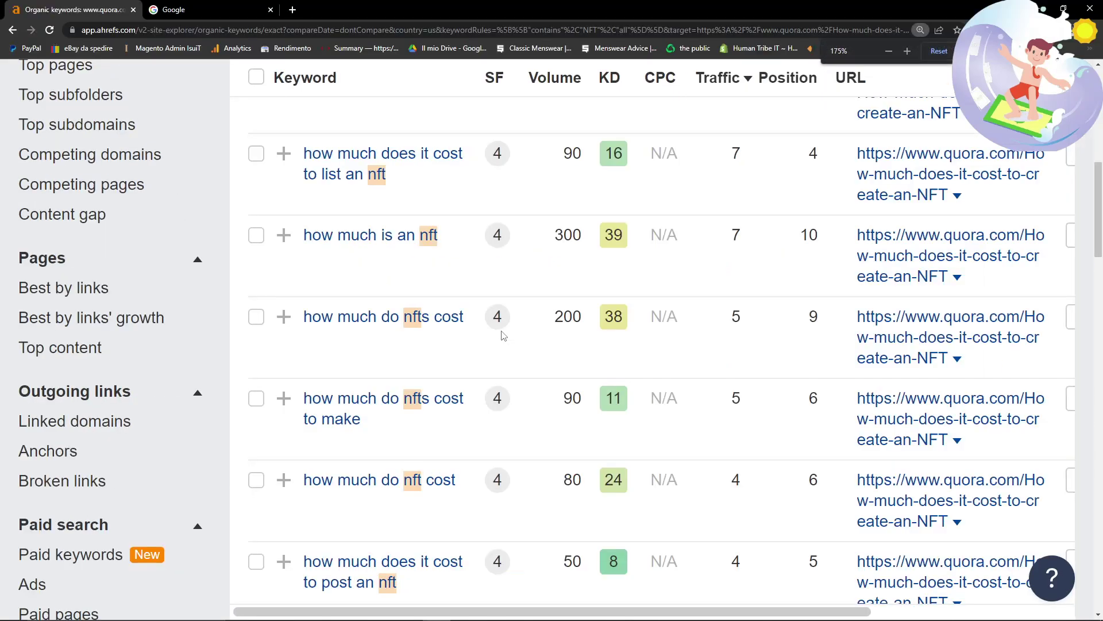
pyautogui.scroll(8, 489, 322)
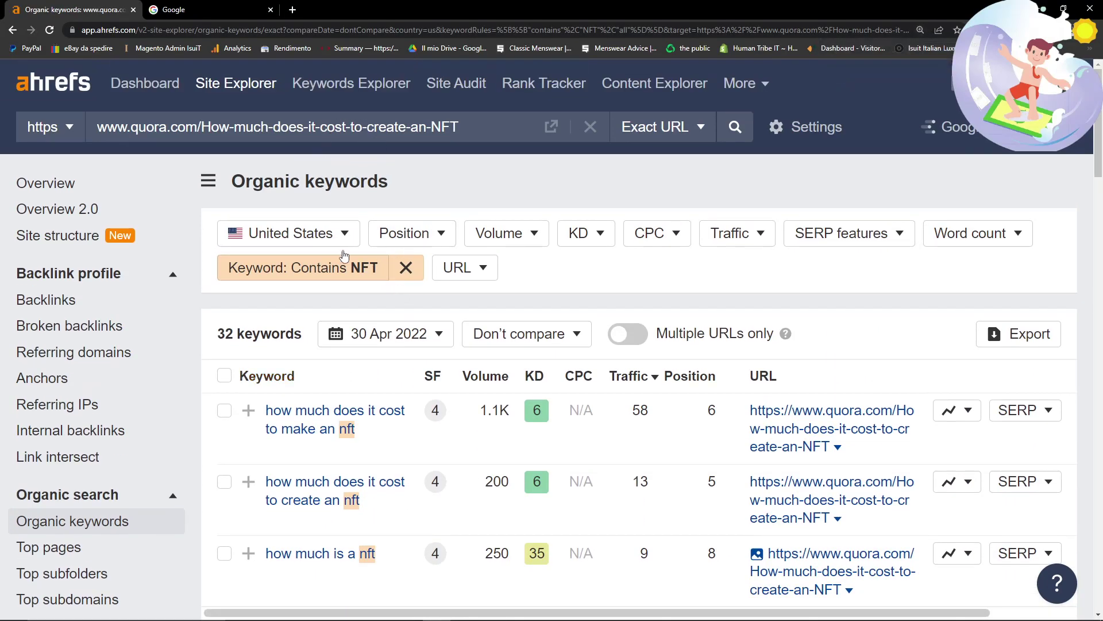
pyautogui.hotkey('alt', 'Tab')
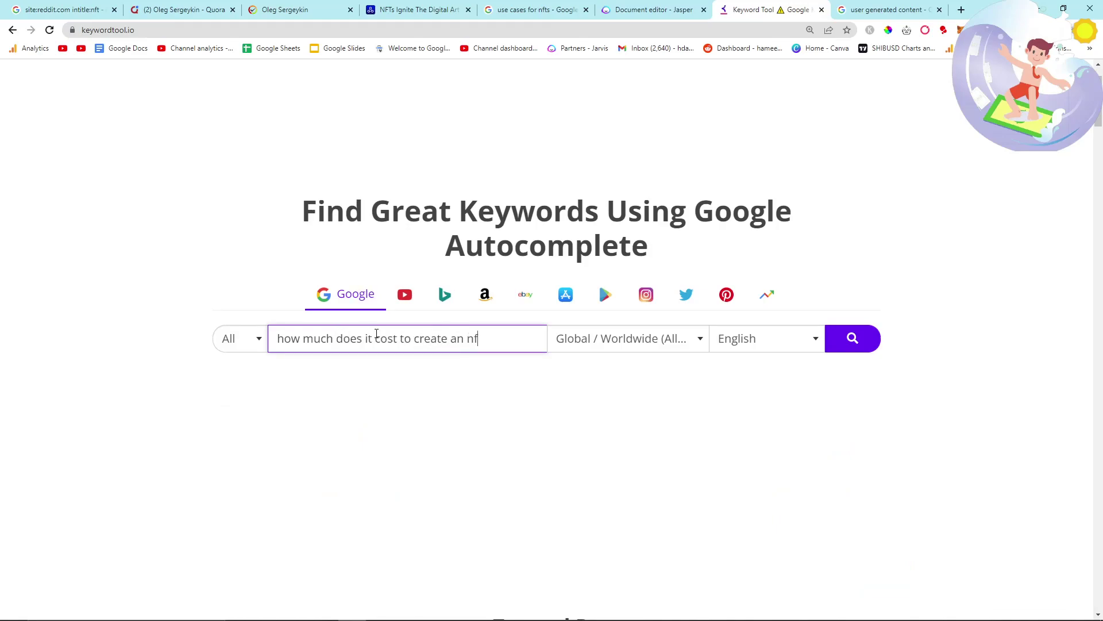
pyautogui.write('t')
pyautogui.press('Return')
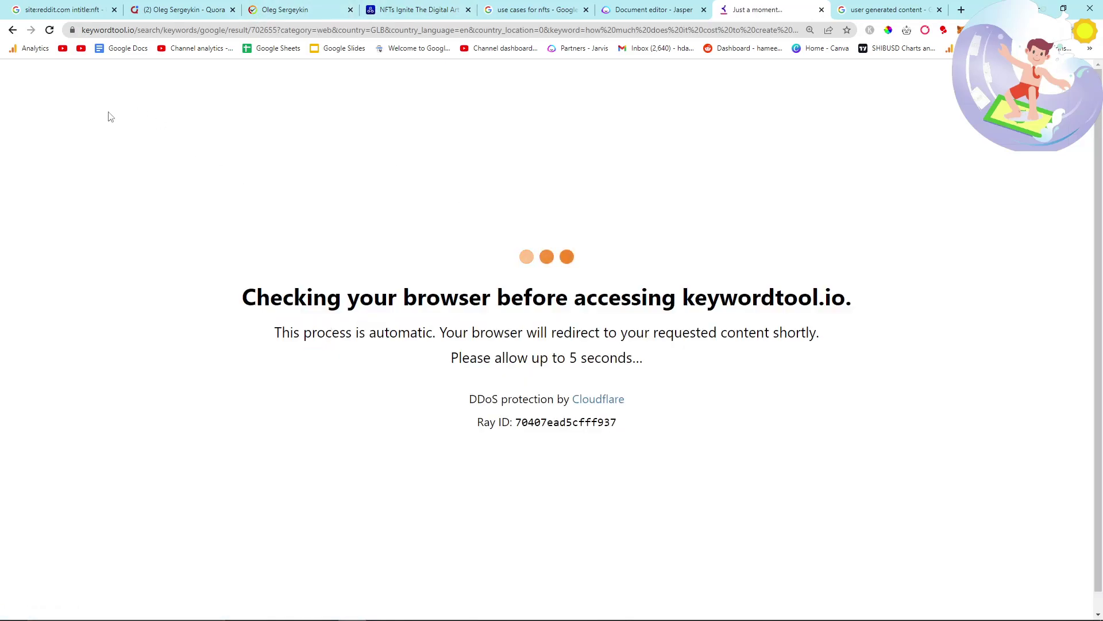
# Copy the keyword "how much does it cost to make an nft" from the Ahrefs organic keywords report.
pyautogui.hotkey('alt', 'Tab')
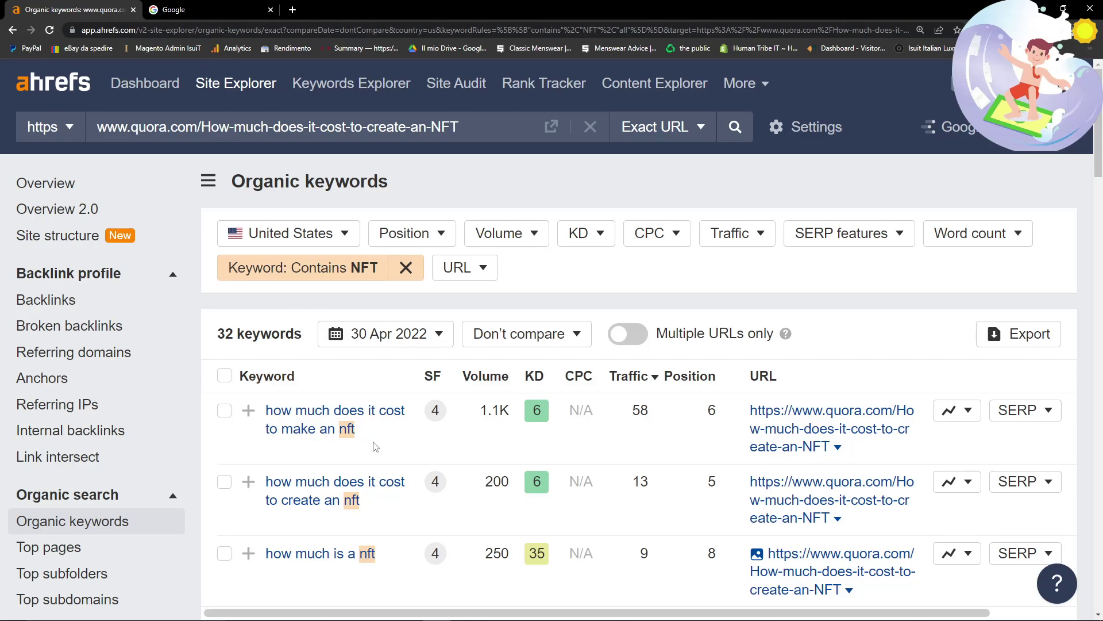
pyautogui.moveTo(375, 447); pyautogui.dragTo(264, 412)
pyautogui.hotkey('ctrl', 'c')
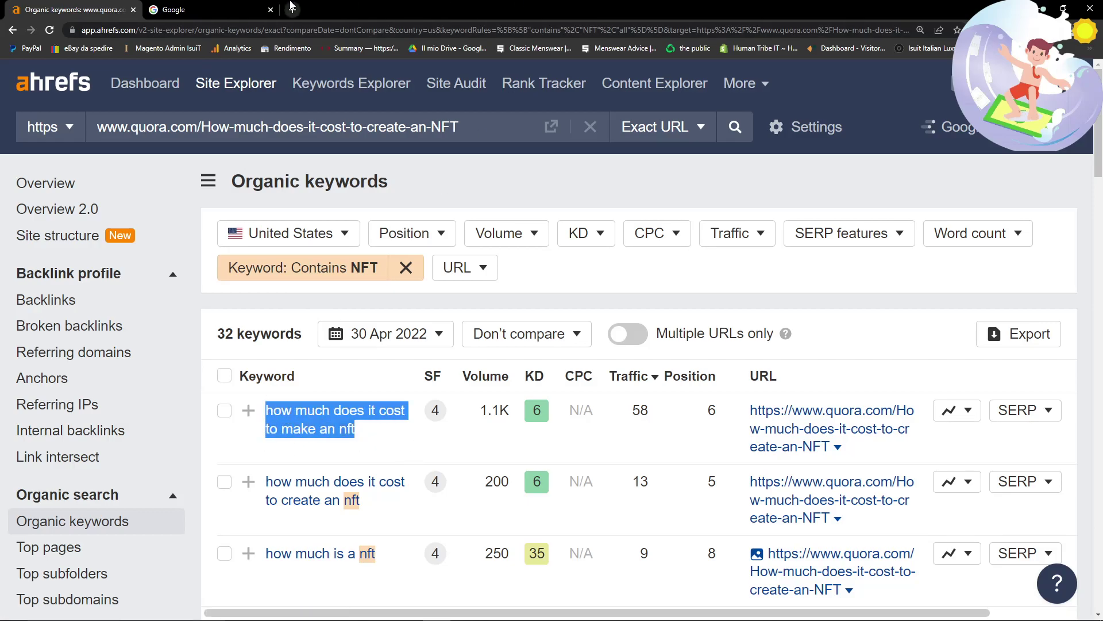
# Examine the Keyword Tool suggestions for the cost of creating an NFT at 175% zoom.
pyautogui.hotkey('alt', 'Tab')
pyautogui.scroll(-4, 322, 345)
pyautogui.keyDown('ctrl'); pyautogui.scroll(4, 338, 364); pyautogui.keyUp('ctrl')
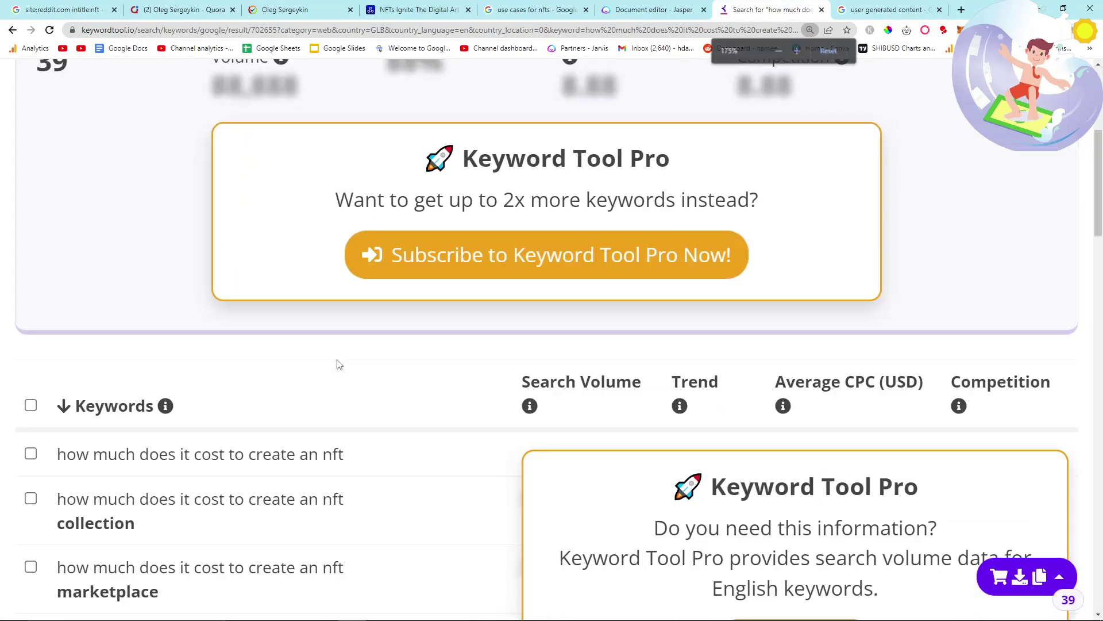
pyautogui.scroll(-4, 338, 364)
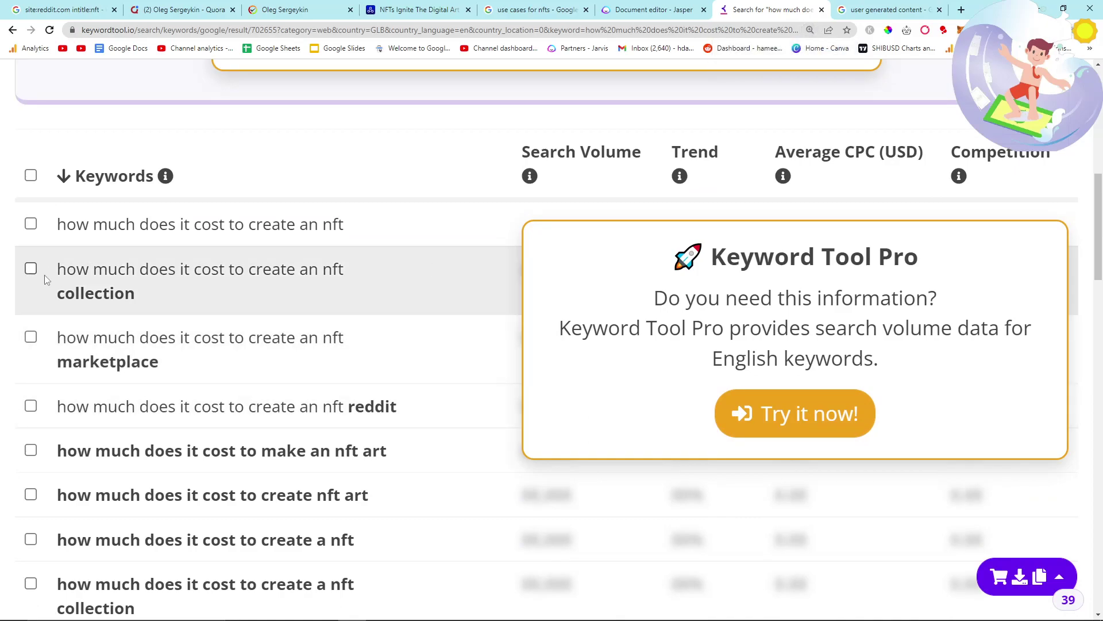
pyautogui.scroll(-2, 33, 345)
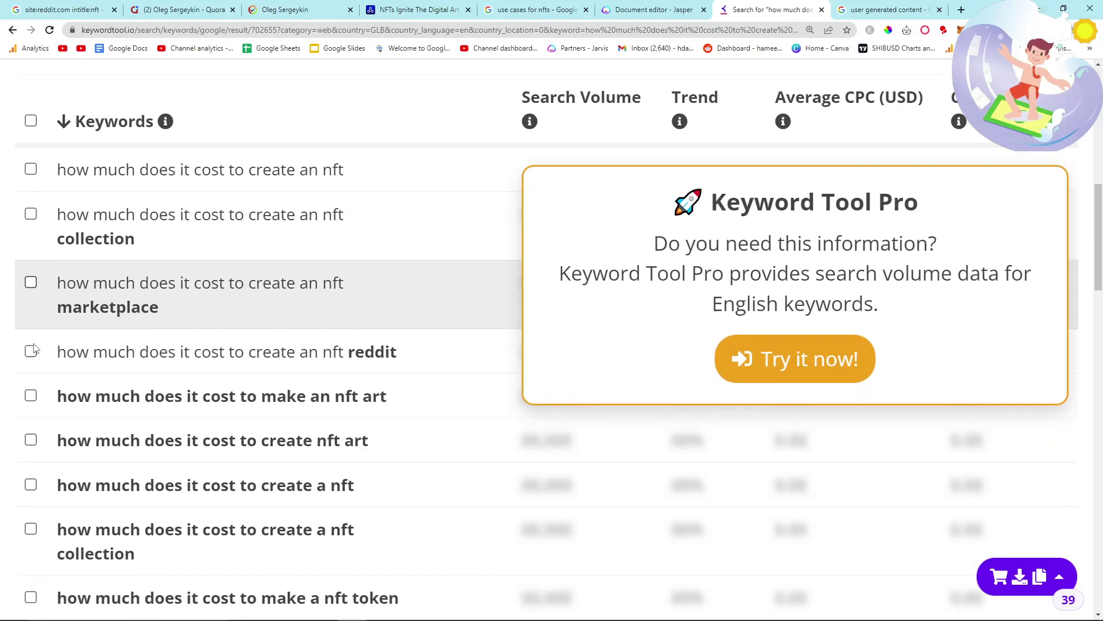
pyautogui.scroll(-5, 33, 347)
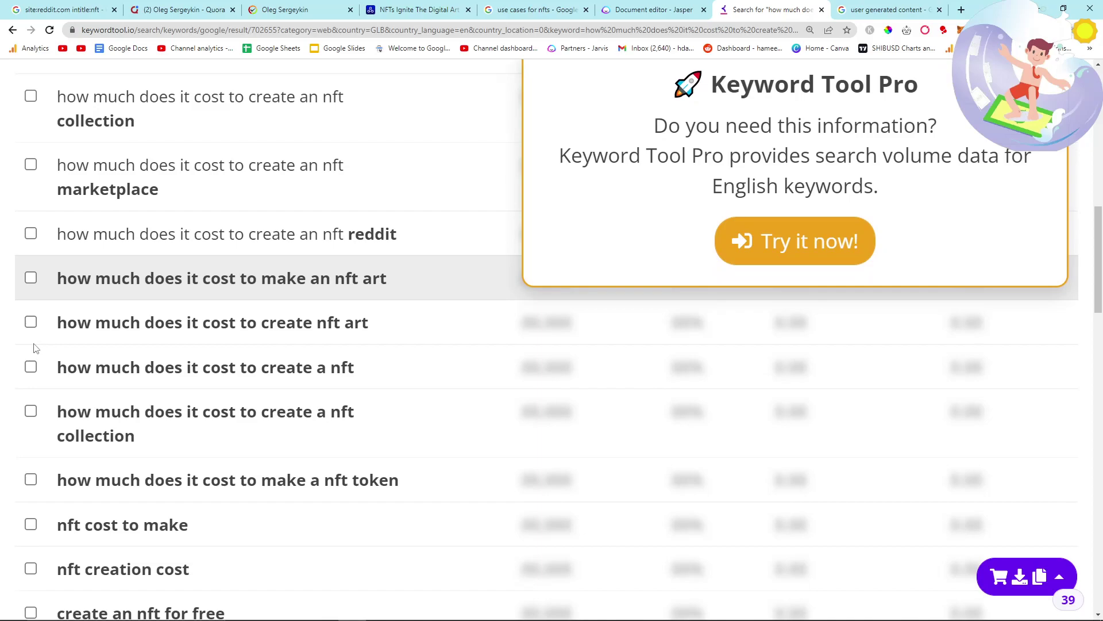
pyautogui.scroll(-1, 75, 371)
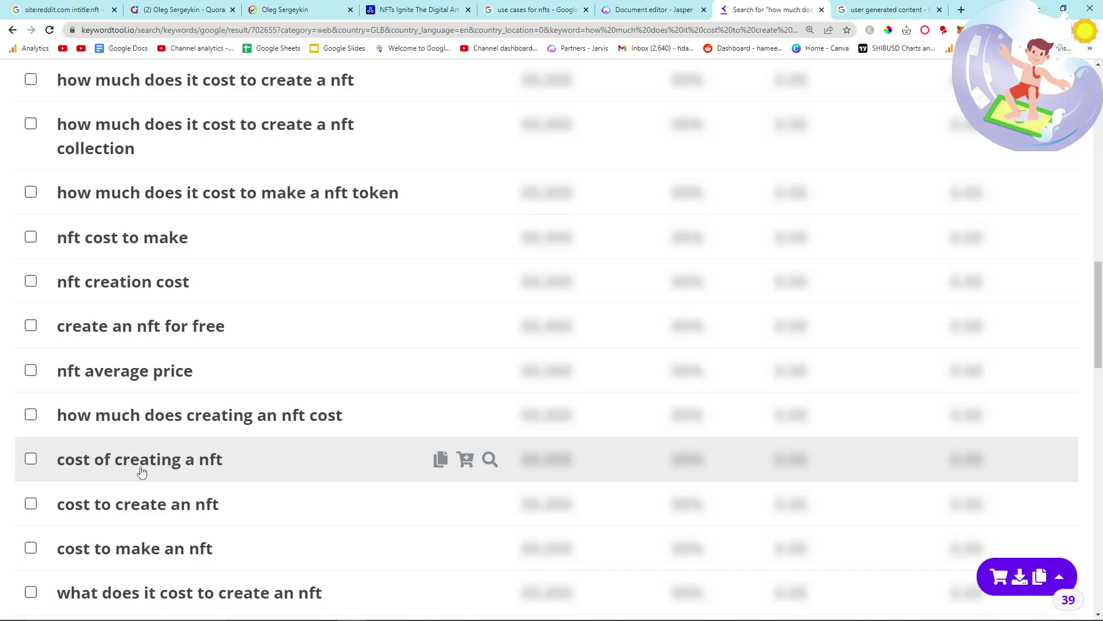
pyautogui.scroll(-2, 142, 471)
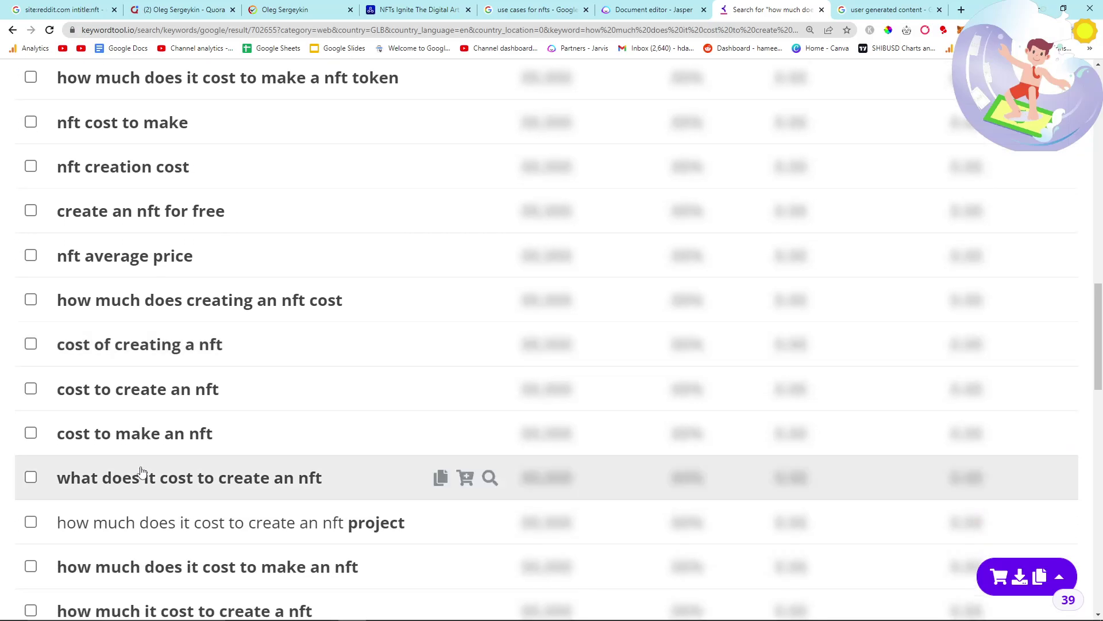
pyautogui.scroll(-6, 142, 471)
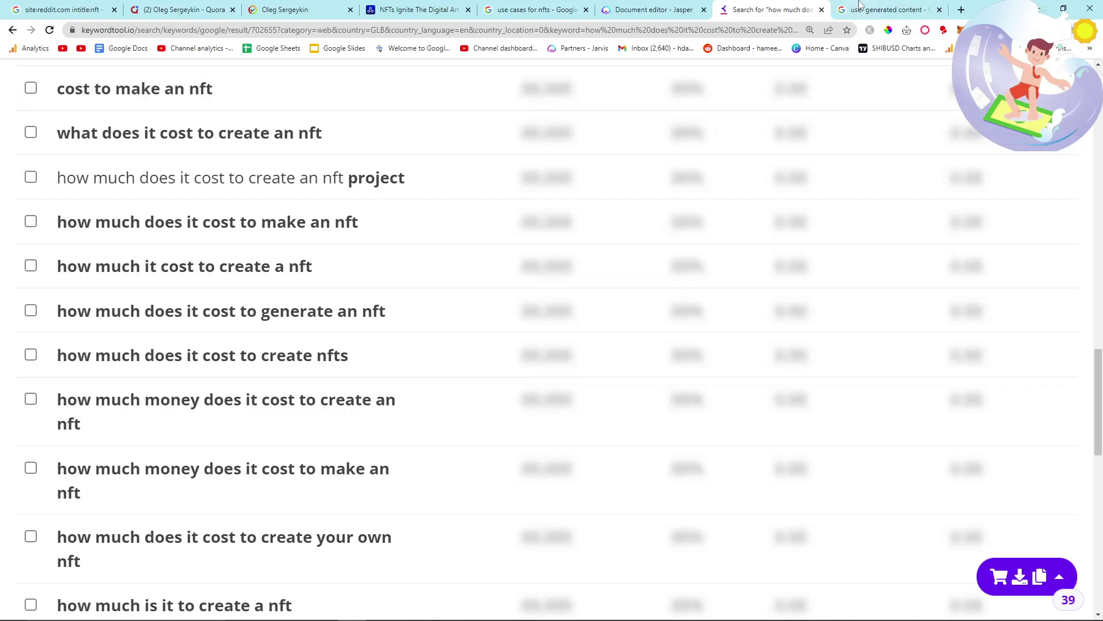
# Replace the user generated content query in Google with the copied keyword "how much does it cost to make an nft".
pyautogui.click(862, 9)
pyautogui.tripleClick(437, 101)
pyautogui.hotkey('ctrl', 'v')
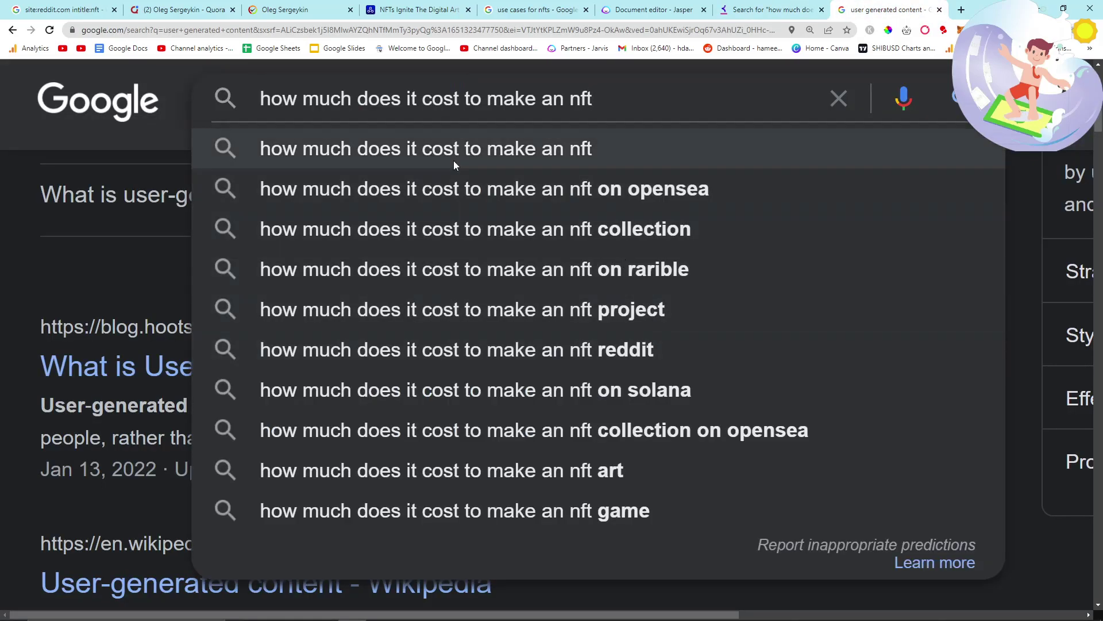
# Return to the Keyword Tool results and read the remaining NFT cost suggestions to the end of the list.
pyautogui.click(767, 9)
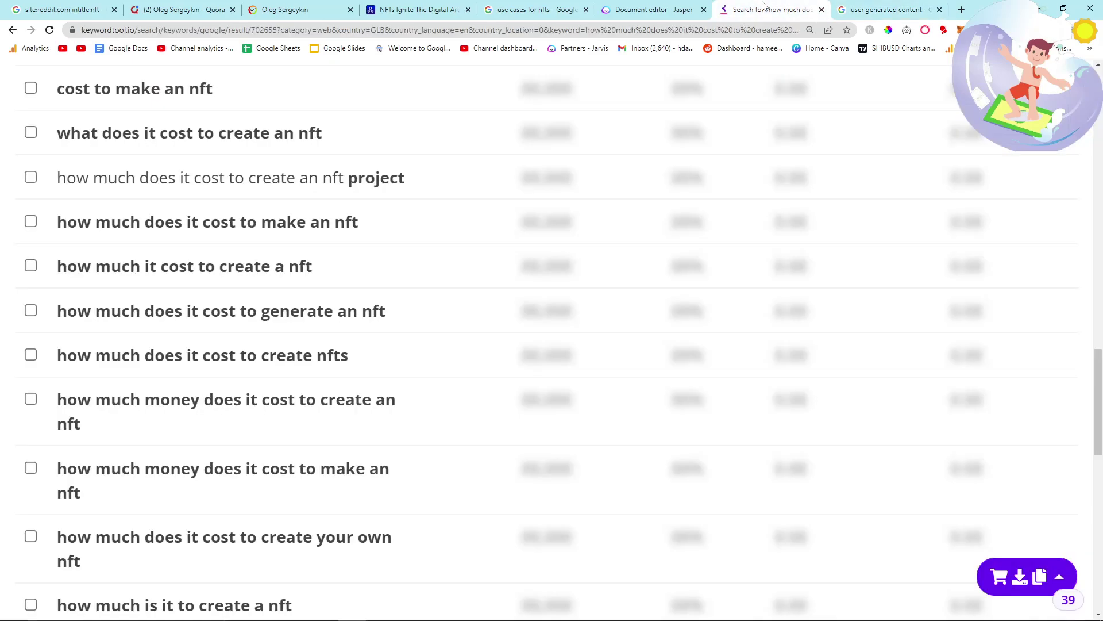
pyautogui.scroll(1, 313, 244)
pyautogui.scroll(-13, 313, 327)
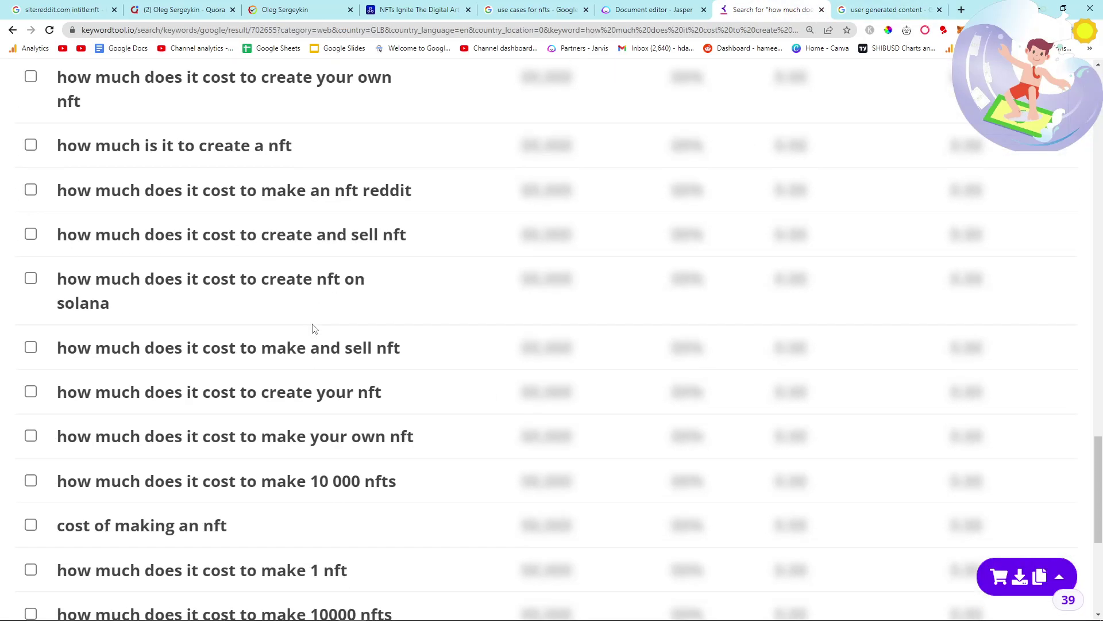
pyautogui.scroll(-1, 287, 310)
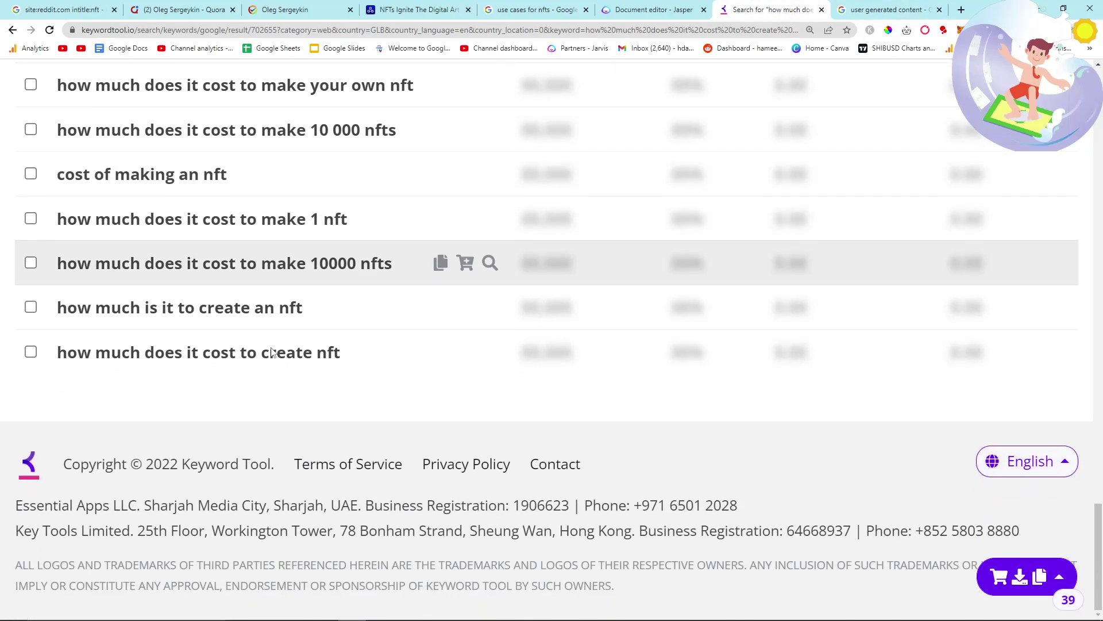
pyautogui.scroll(10, 299, 161)
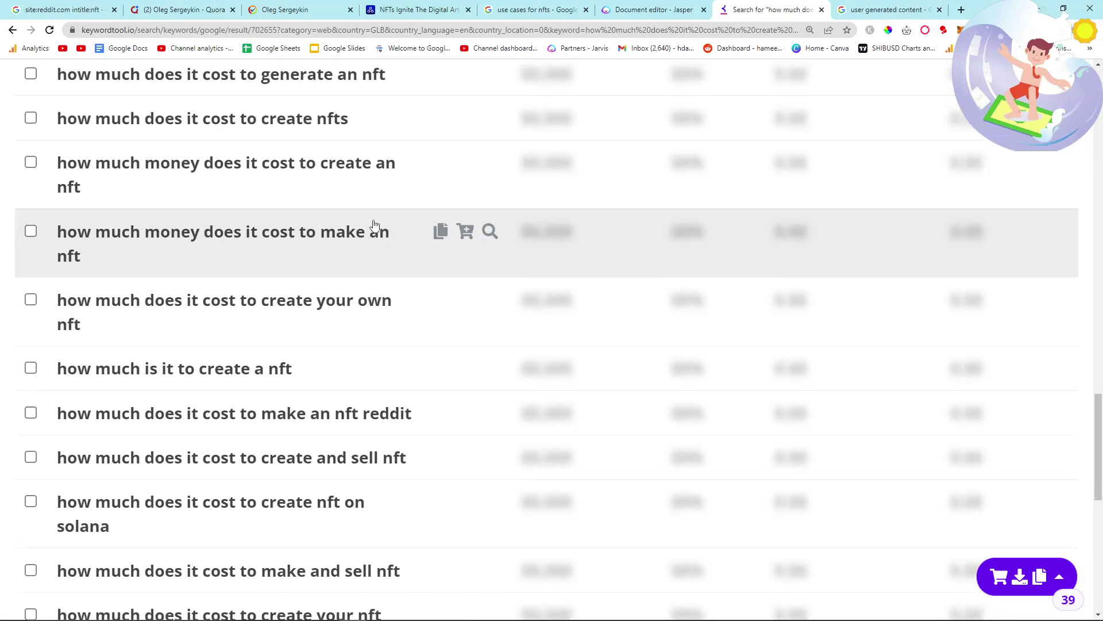
# Run the Google search for "how much does it cost to make an nft" and look at the People also ask questions.
pyautogui.click(850, 4)
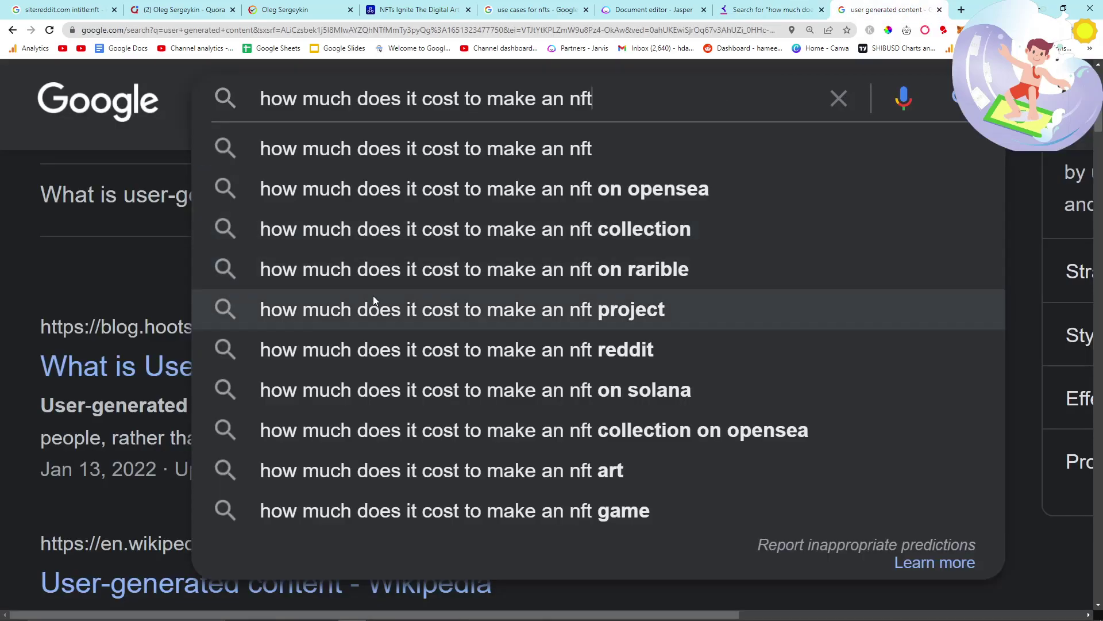
pyautogui.click(305, 156)
pyautogui.scroll(-6, 488, 322)
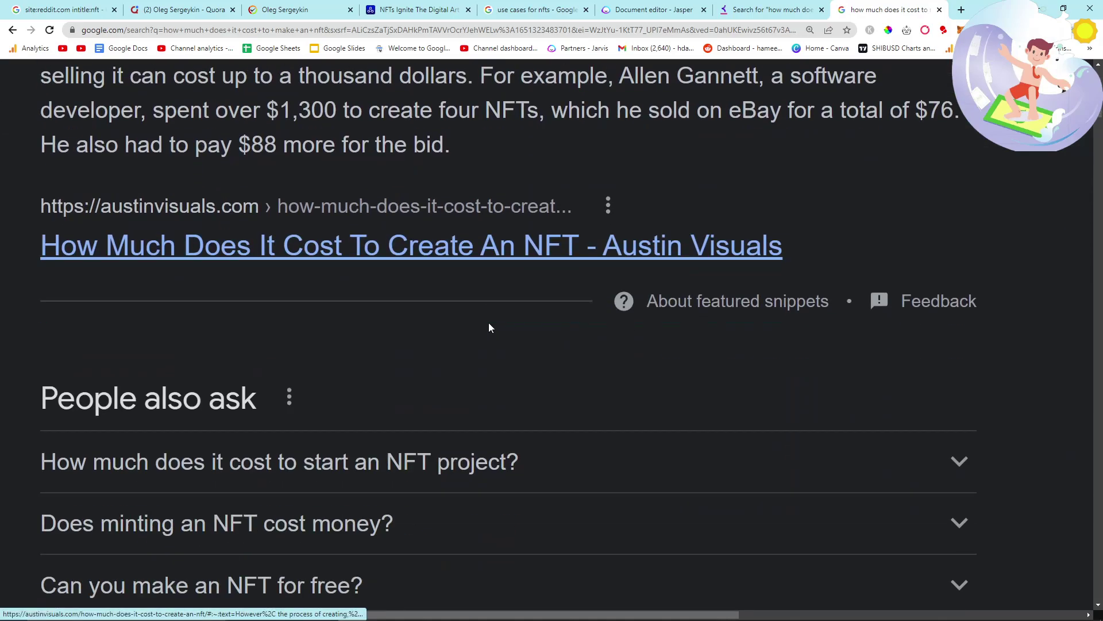